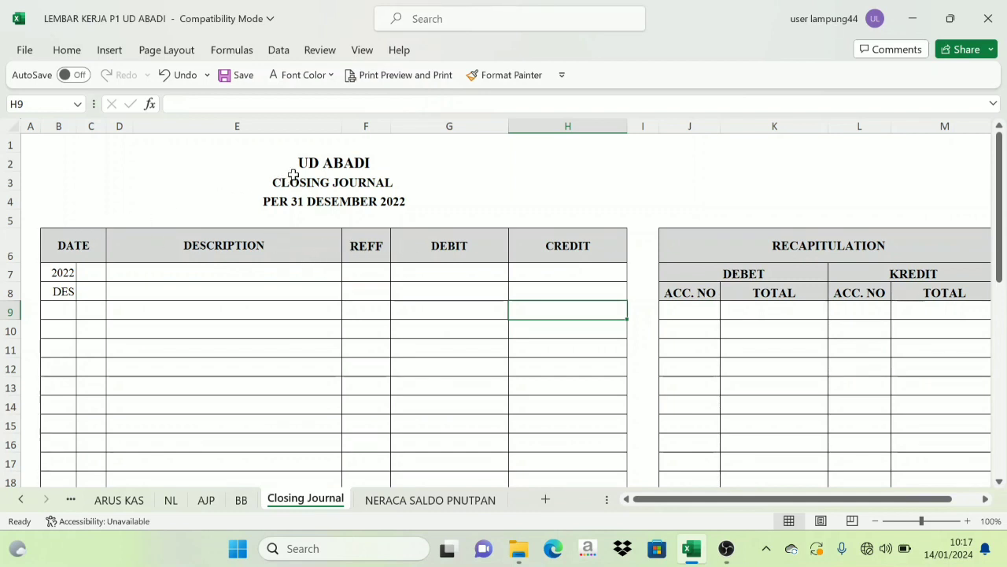
# Step: Look over the empty Closing Journal and the post-closing trial balance on NERACA SALDO PNUTPAN, ending on Closing Journal
pyautogui.scroll(-1, 333, 203)
pyautogui.scroll(1, 333, 202)
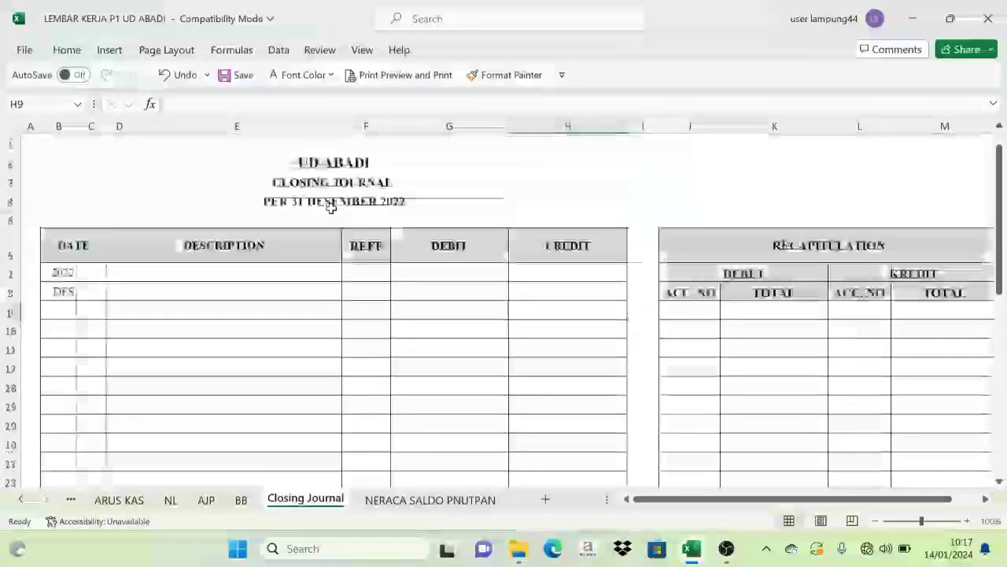
pyautogui.click(445, 497)
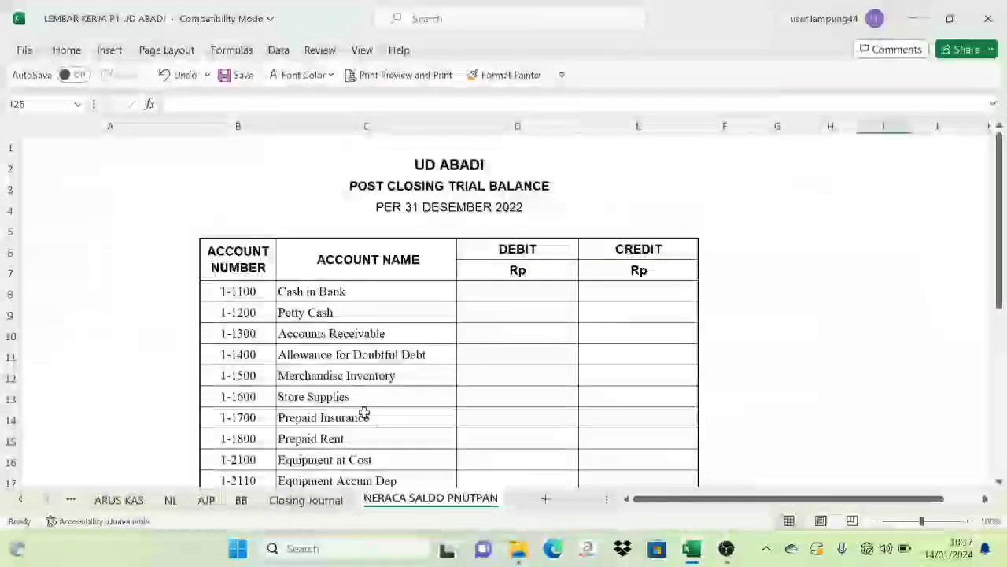
pyautogui.click(303, 502)
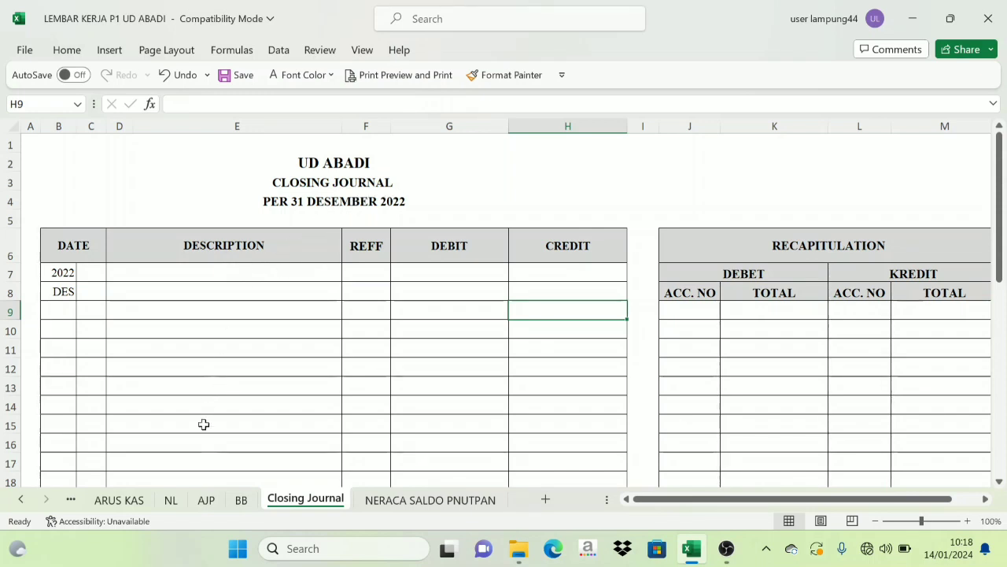
# Step: Reset the font colour of the entire NL worksheet to Automatic
pyautogui.click(172, 501)
pyautogui.scroll(10, 180, 461)
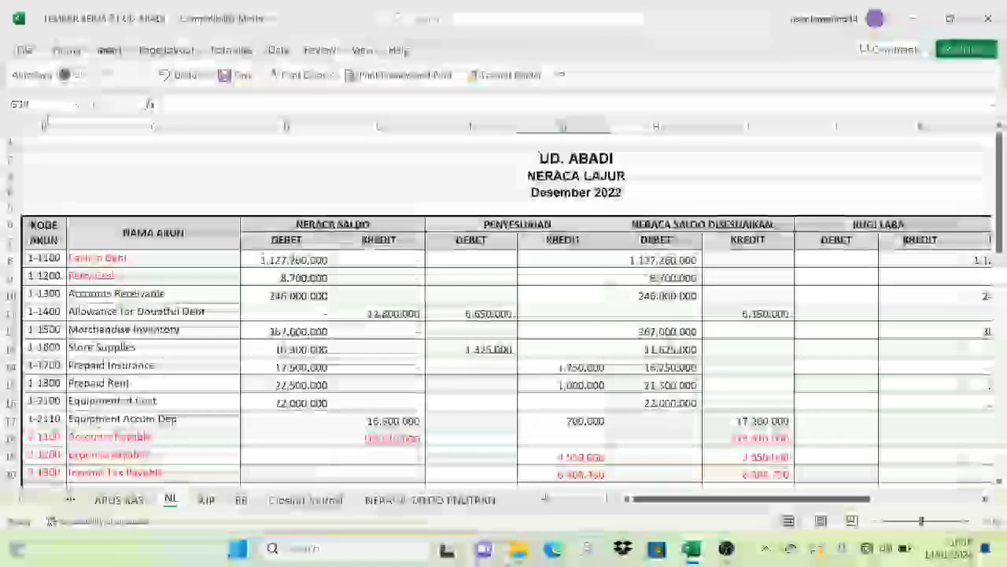
pyautogui.click(14, 126)
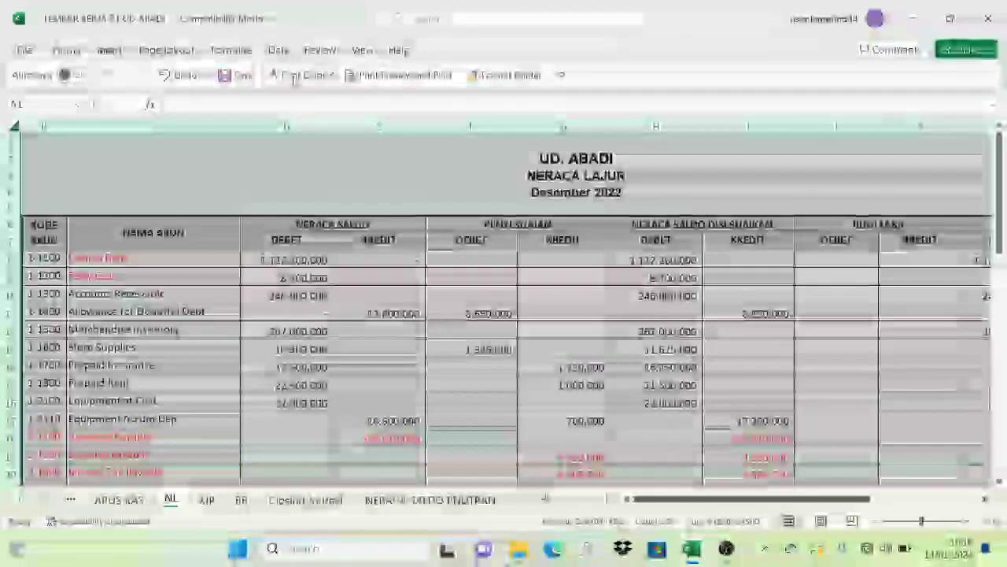
pyautogui.click(332, 75)
pyautogui.click(298, 98)
pyautogui.click(310, 385)
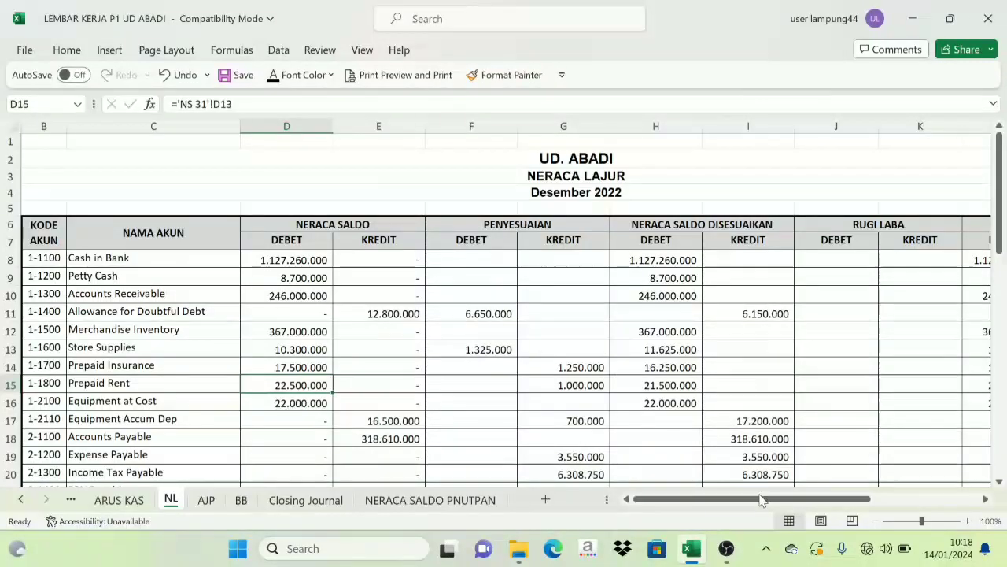
# Step: Colour the account codes and names from Sales to Income Tax Expense (B28:C46) red on the NL sheet
pyautogui.moveTo(760, 500); pyautogui.dragTo(817, 501)
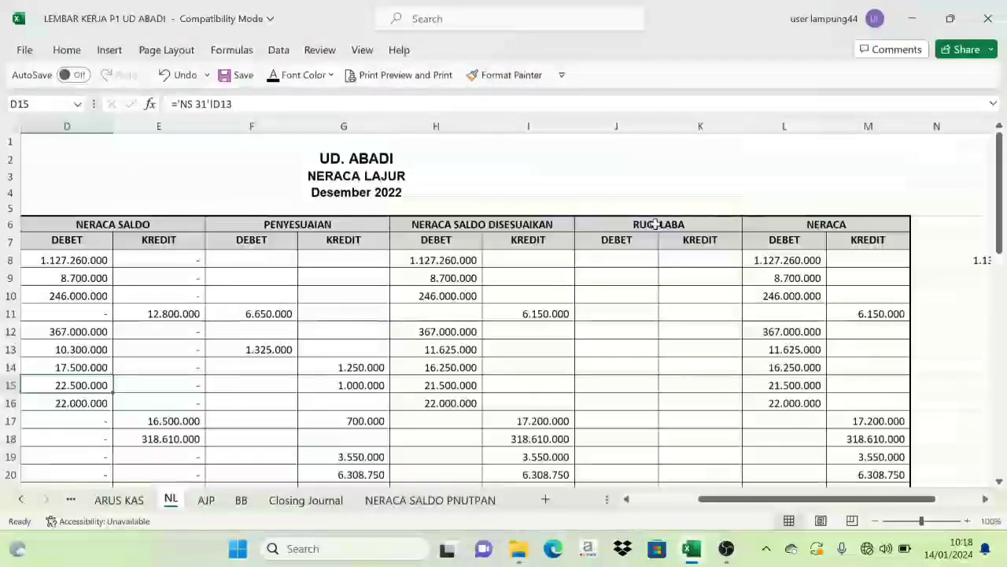
pyautogui.click(655, 224)
pyautogui.scroll(-9, 665, 246)
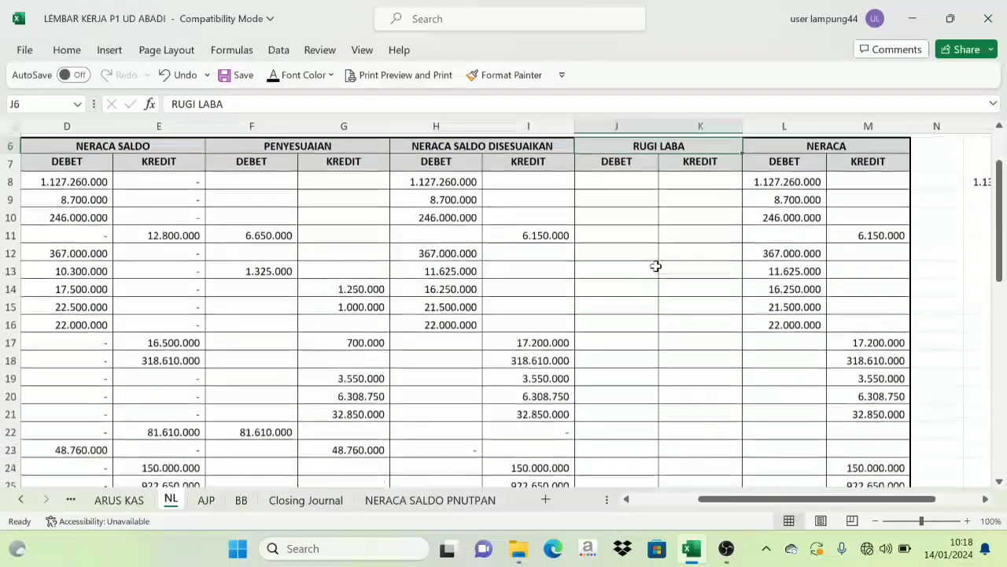
pyautogui.scroll(3, 650, 307)
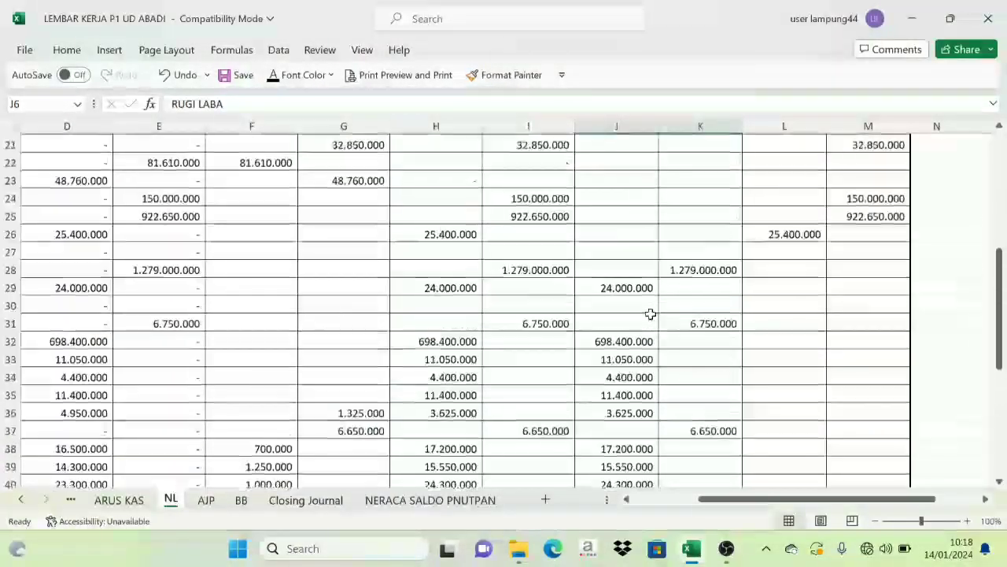
pyautogui.scroll(-1, 659, 320)
pyautogui.moveTo(826, 499); pyautogui.dragTo(769, 515)
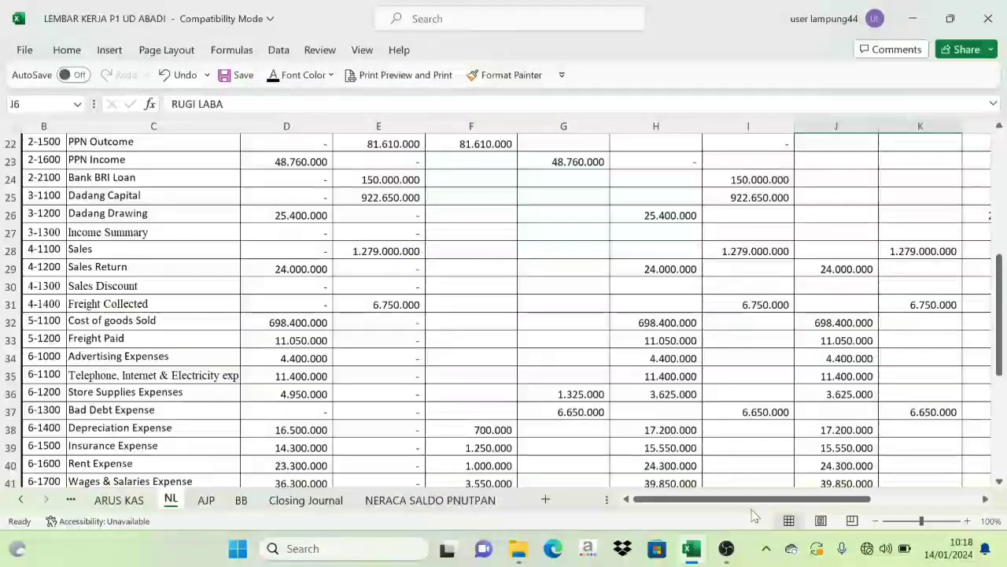
pyautogui.moveTo(43, 249); pyautogui.dragTo(143, 425)
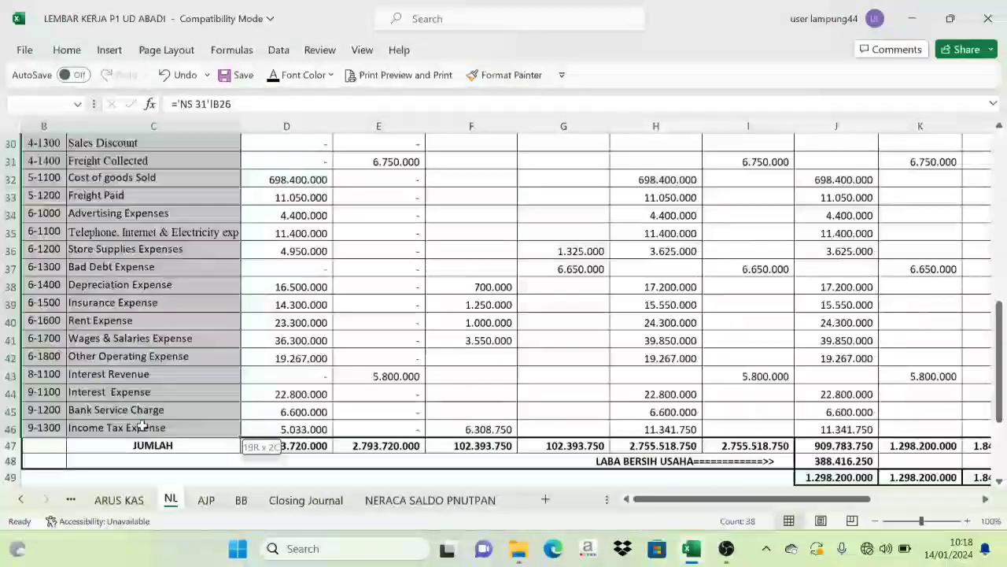
pyautogui.click(331, 75)
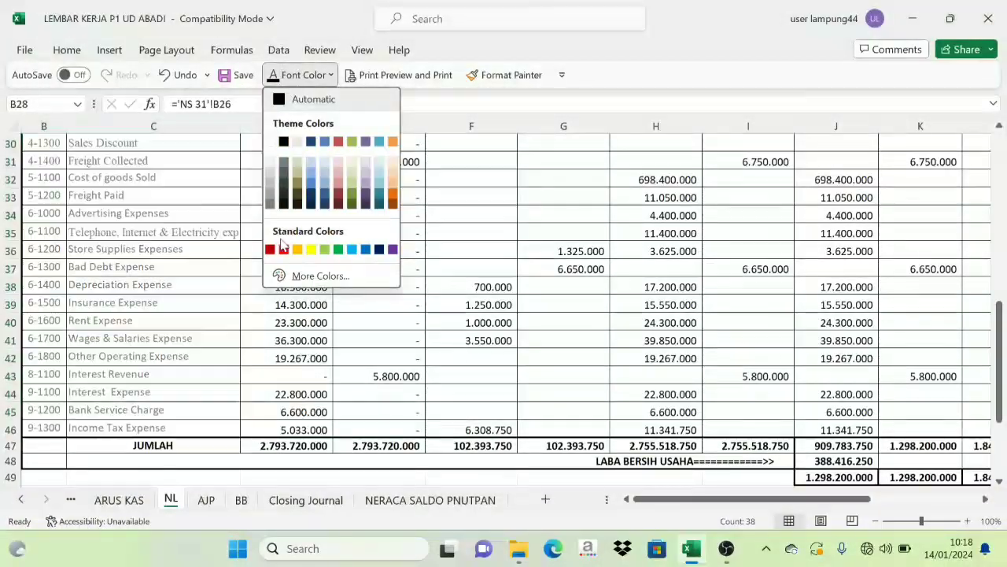
pyautogui.click(290, 250)
# Step: Colour the RUGI LABA debit and credit amounts in J28:K48 red
pyautogui.scroll(10, 674, 248)
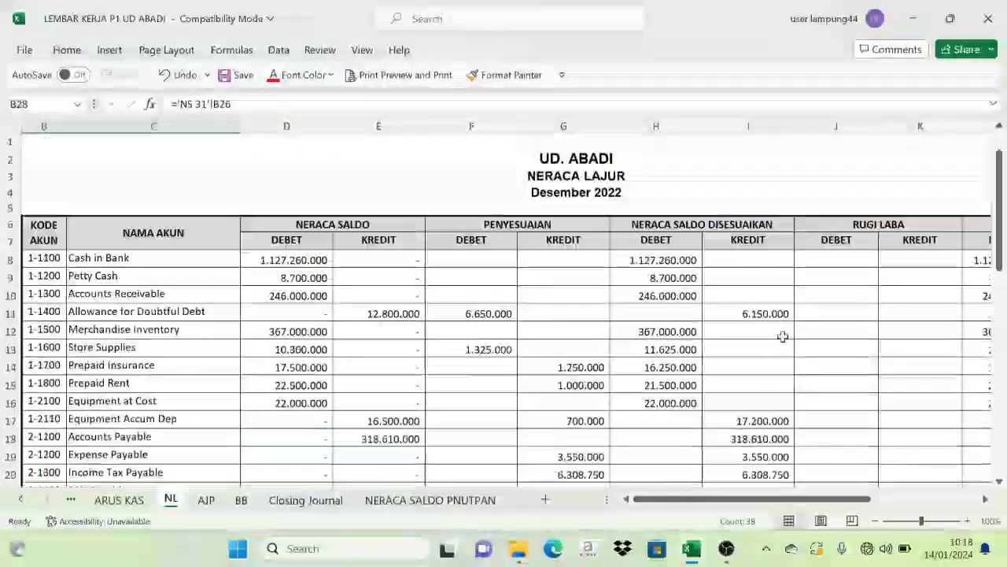
pyautogui.click(910, 223)
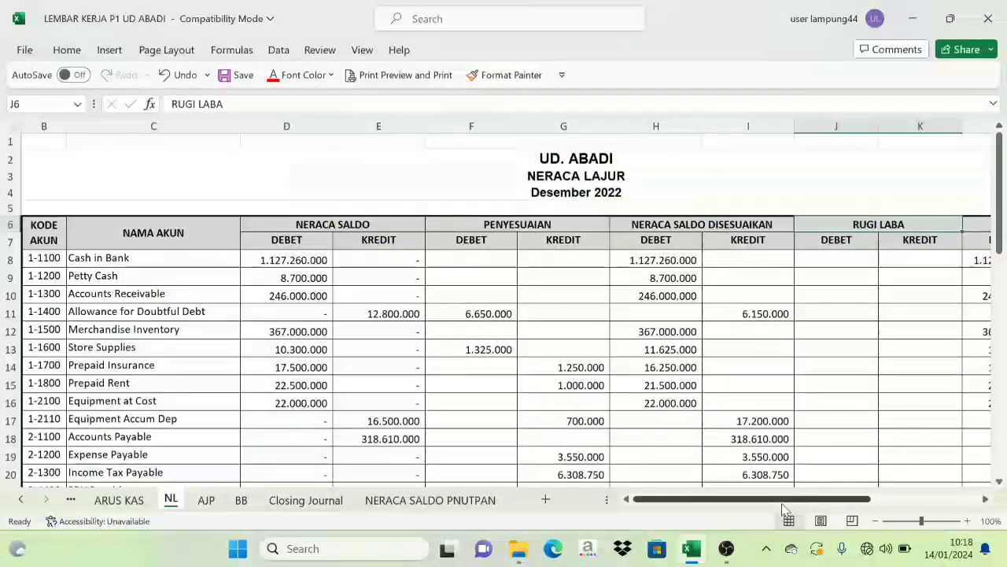
pyautogui.moveTo(784, 501); pyautogui.dragTo(880, 502)
pyautogui.scroll(-6, 684, 412)
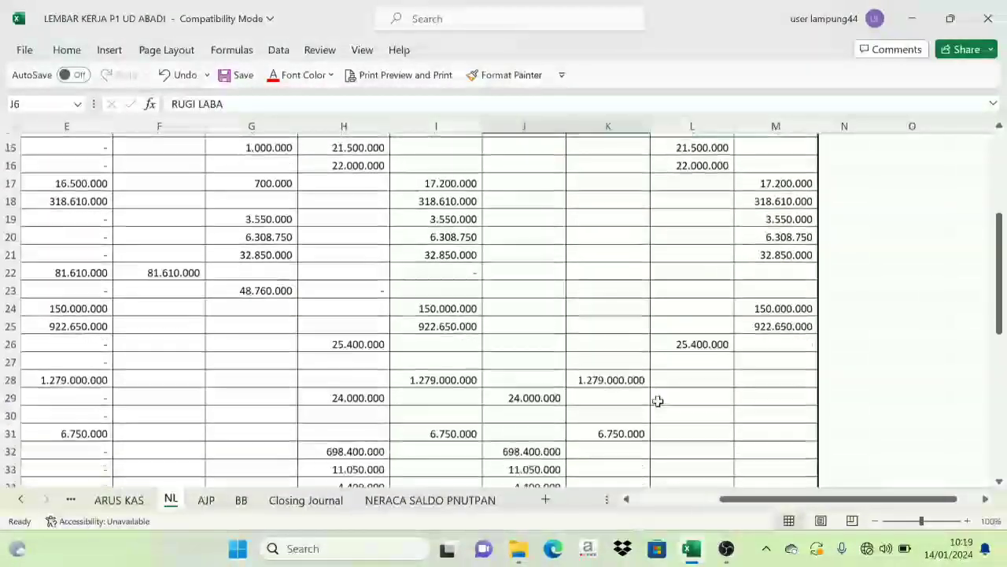
pyautogui.scroll(-2, 591, 378)
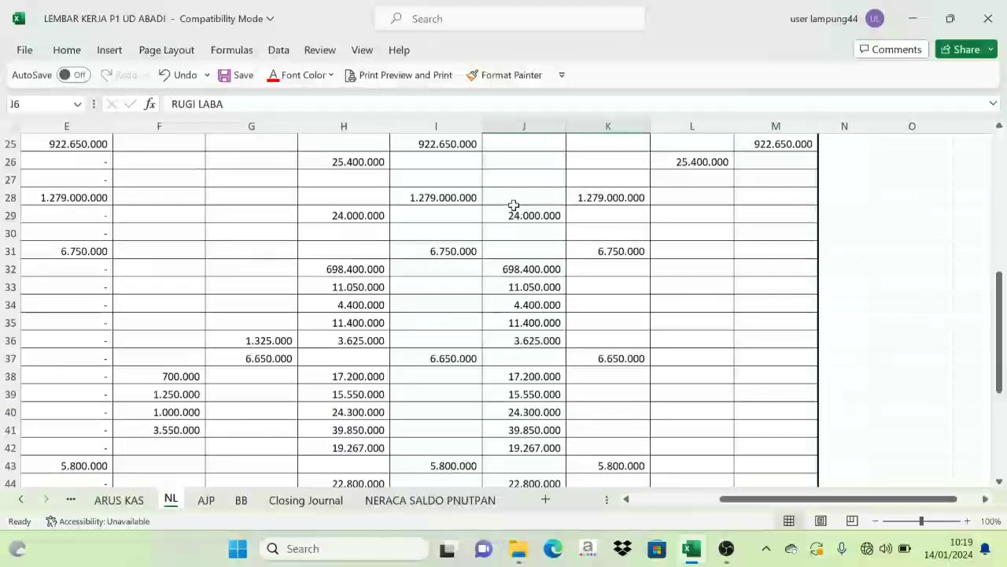
pyautogui.scroll(-1, 531, 217)
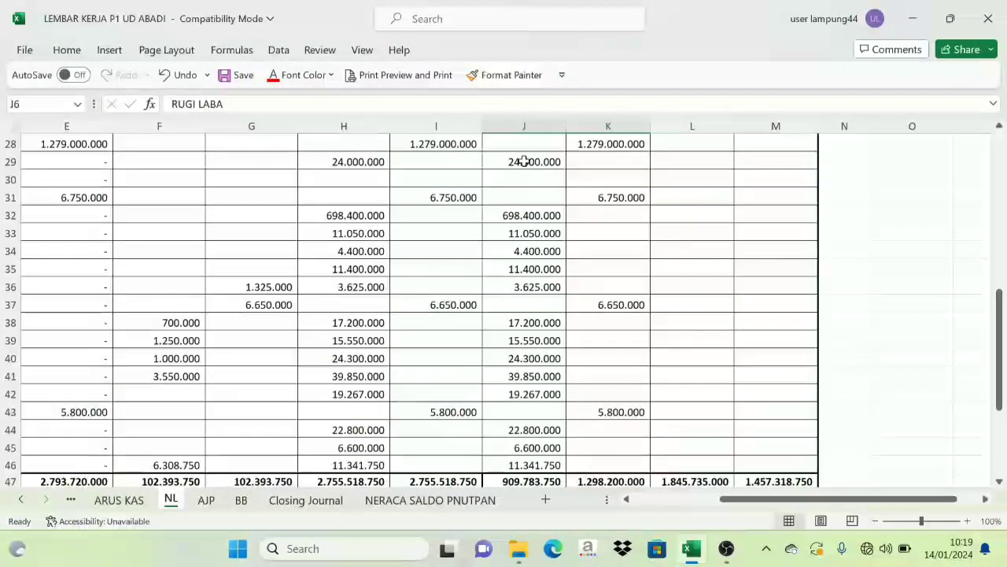
pyautogui.click(522, 147)
pyautogui.moveTo(522, 147); pyautogui.dragTo(604, 459)
pyautogui.click(277, 78)
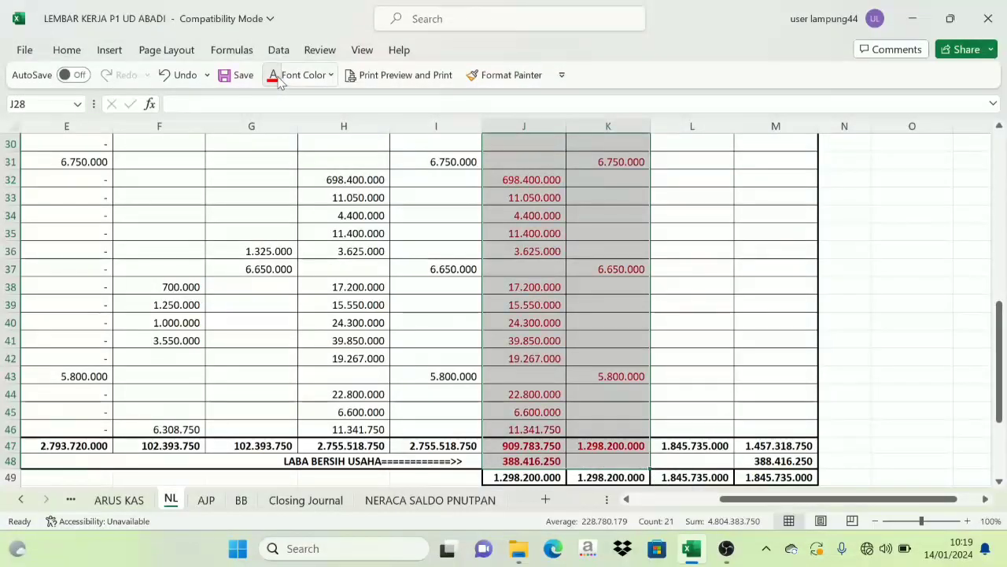
pyautogui.scroll(4, 551, 299)
pyautogui.click(555, 297)
# Step: Review the red RUGI LABA debit and credit columns on the NL sheet, with a look at the Closing Journal layout in between
pyautogui.scroll(-1, 562, 287)
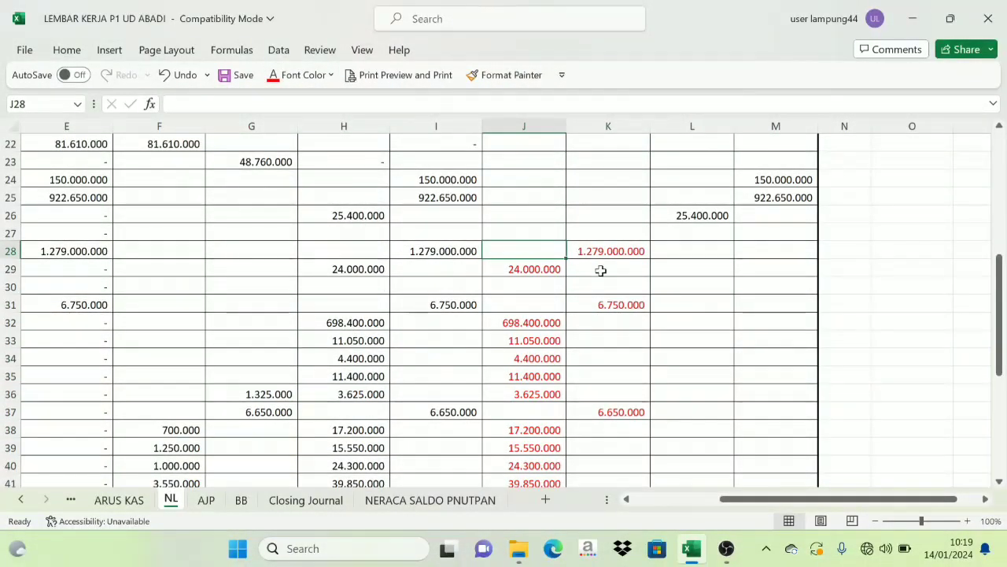
pyautogui.scroll(-3, 583, 263)
pyautogui.scroll(-2, 579, 260)
pyautogui.scroll(7, 575, 263)
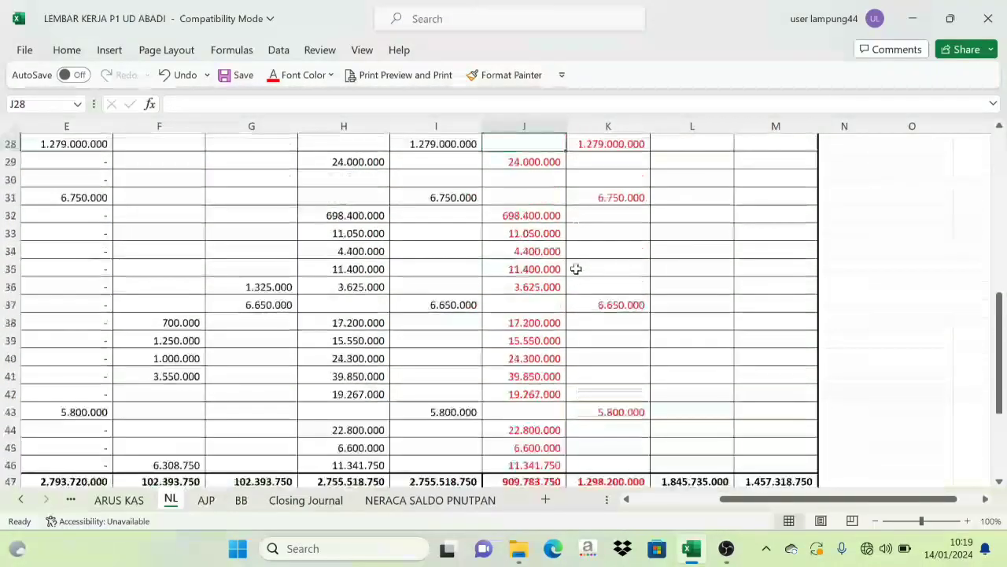
pyautogui.click(306, 499)
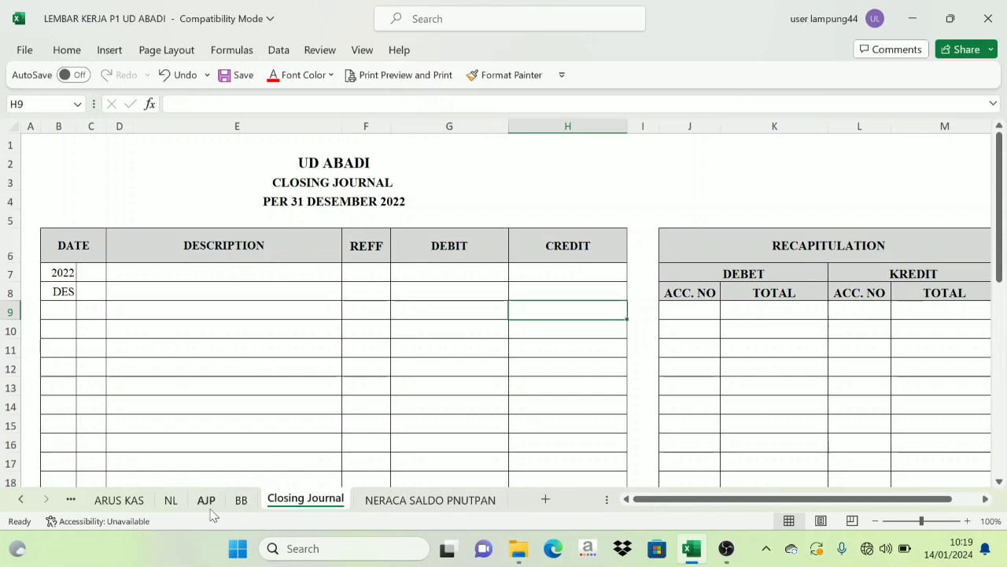
pyautogui.click(171, 501)
pyautogui.scroll(5, 567, 358)
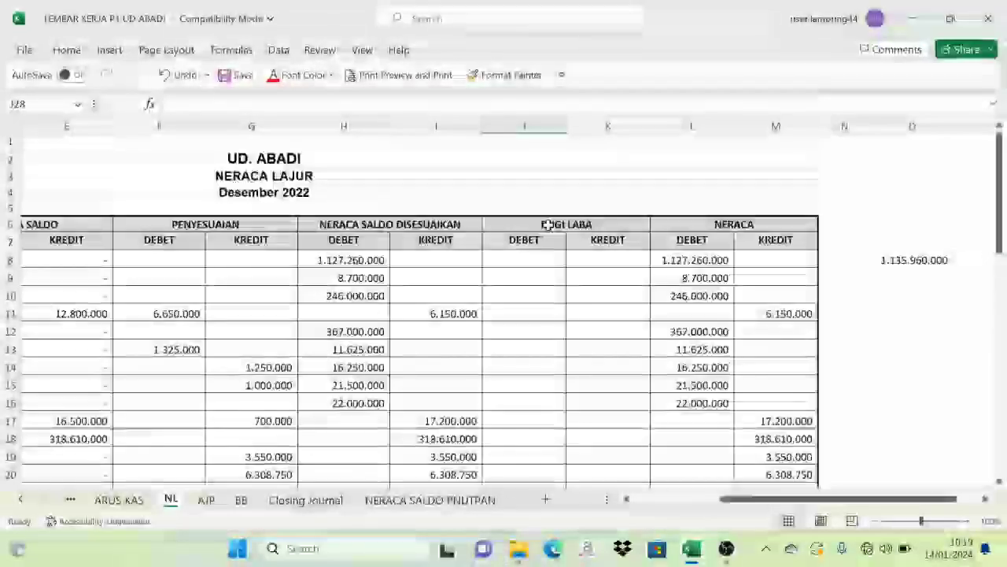
pyautogui.click(536, 236)
pyautogui.click(538, 242)
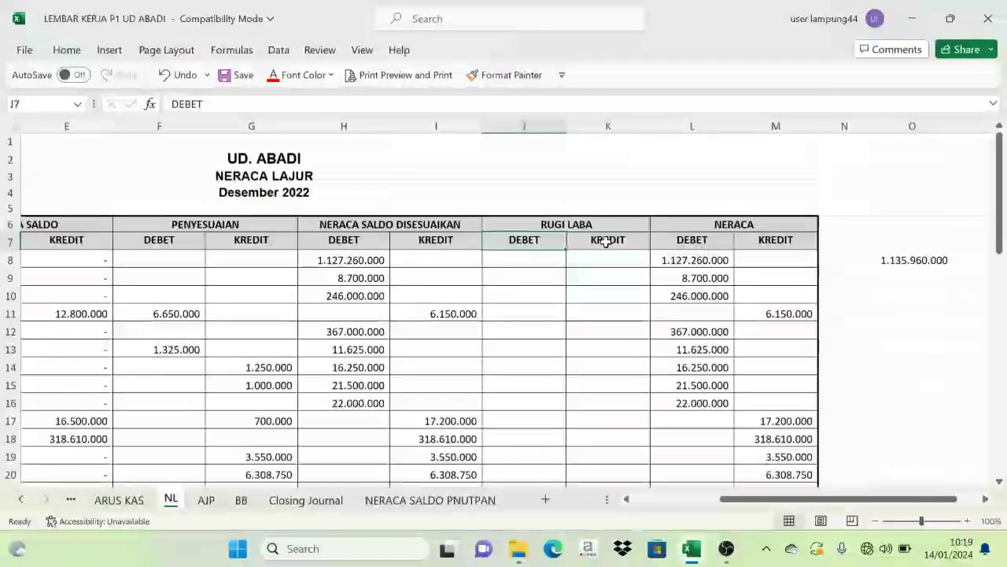
pyautogui.click(603, 240)
pyautogui.scroll(-5, 543, 354)
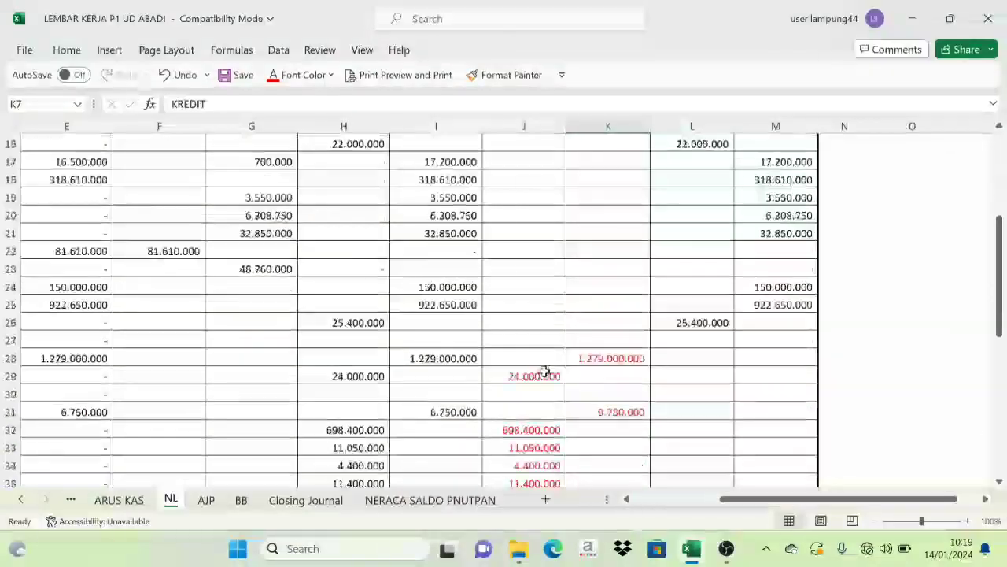
pyautogui.scroll(-3, 636, 477)
pyautogui.moveTo(776, 508); pyautogui.dragTo(716, 506)
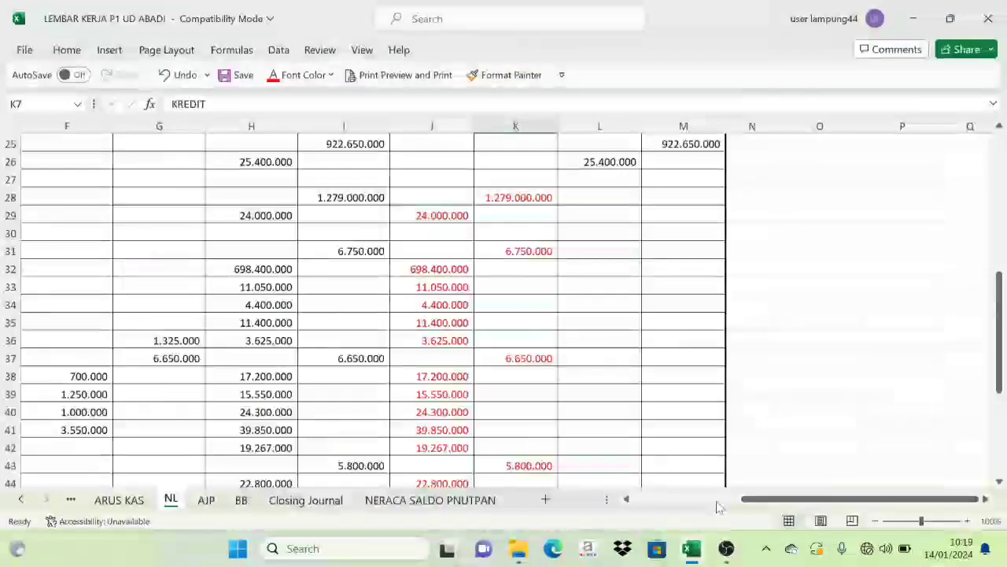
pyautogui.scroll(8, 432, 396)
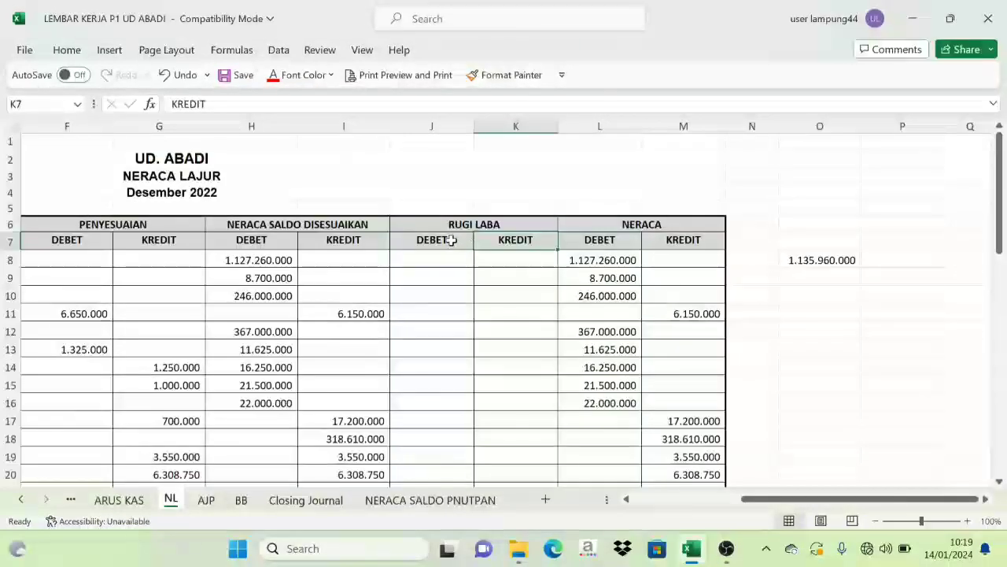
pyautogui.click(450, 240)
pyautogui.click(495, 240)
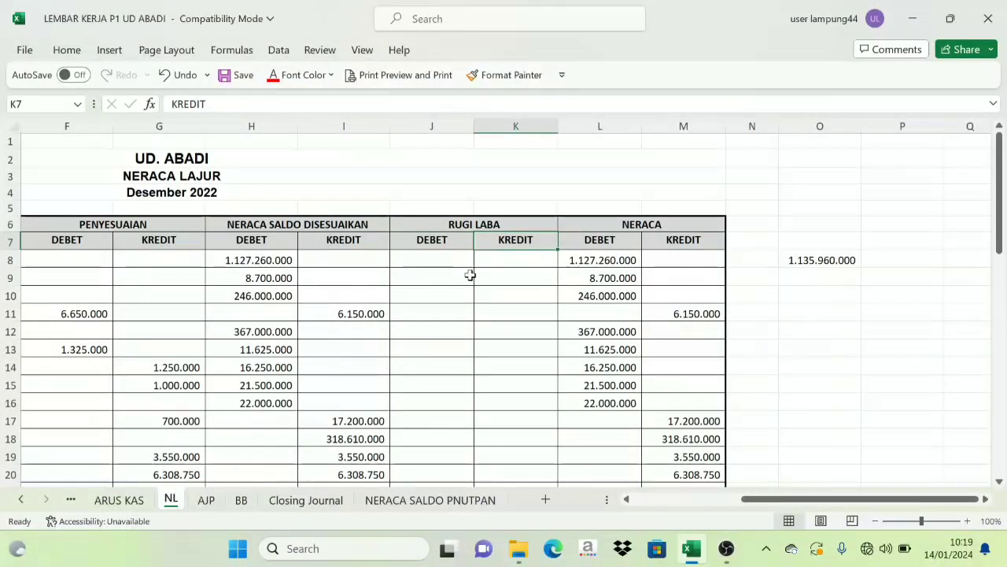
pyautogui.click(470, 225)
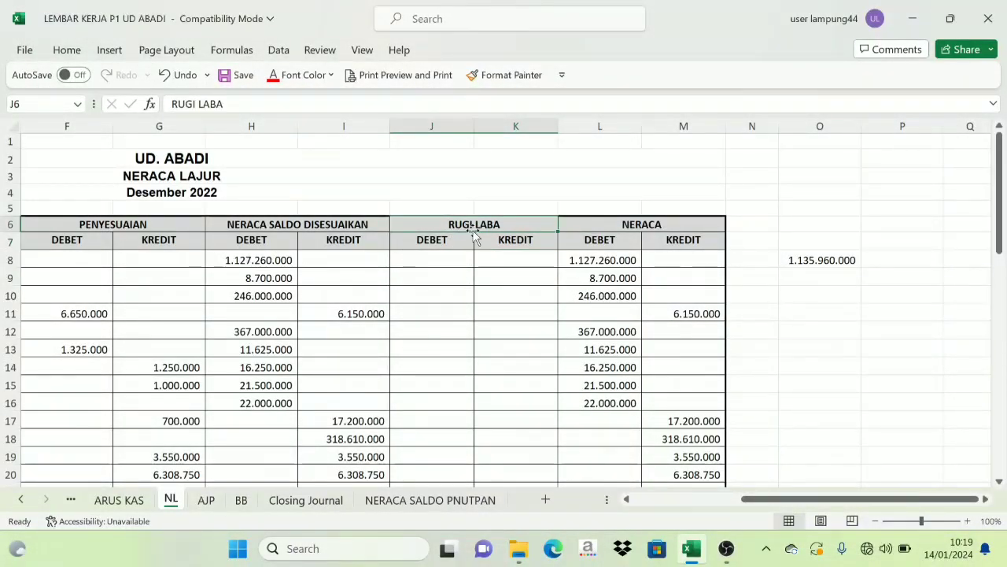
# Step: Examine the RUGI LABA credit amounts in K28:K43 and find the account codes and names they belong to
pyautogui.scroll(-5, 477, 254)
pyautogui.scroll(-4, 483, 310)
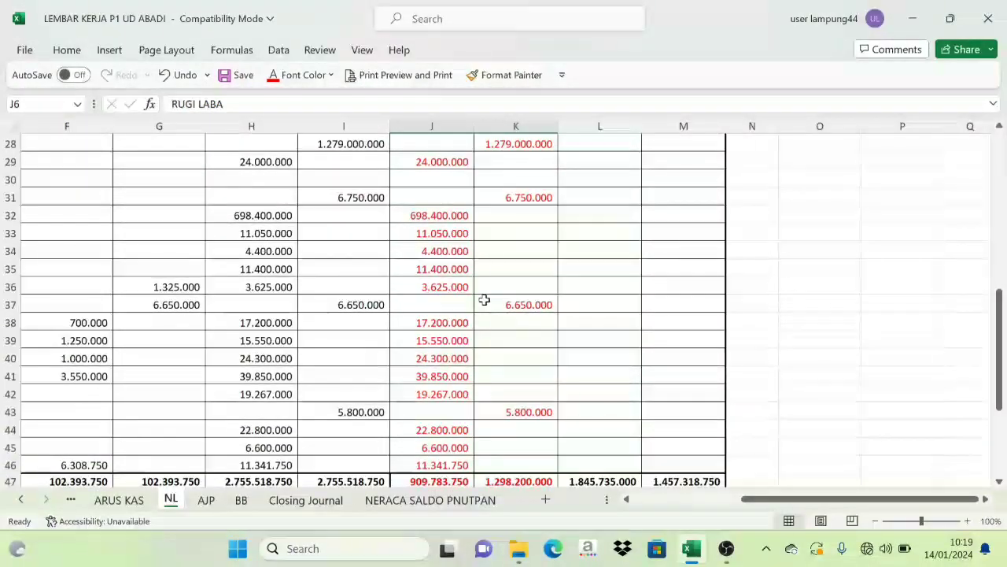
pyautogui.scroll(1, 485, 300)
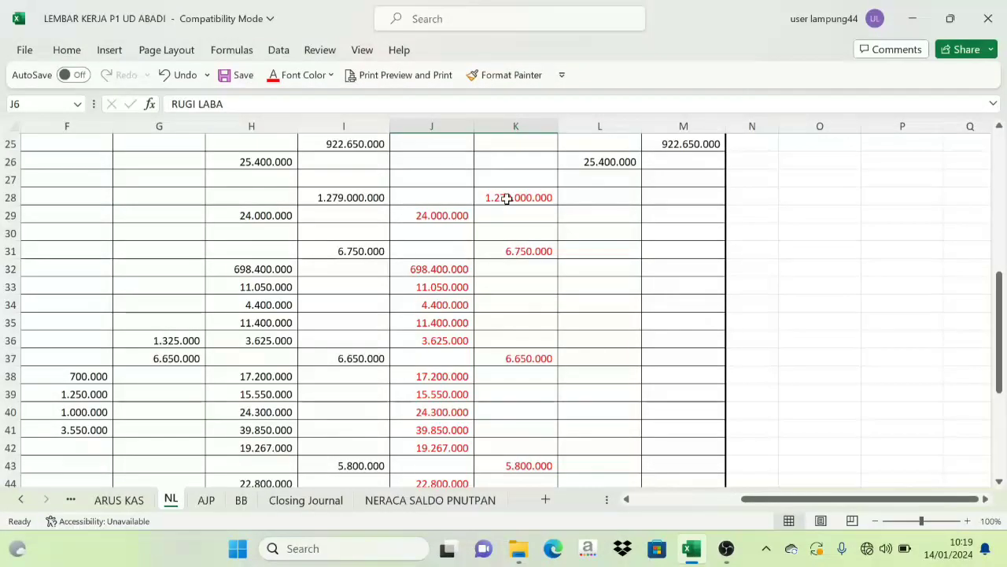
pyautogui.moveTo(508, 198); pyautogui.dragTo(513, 461)
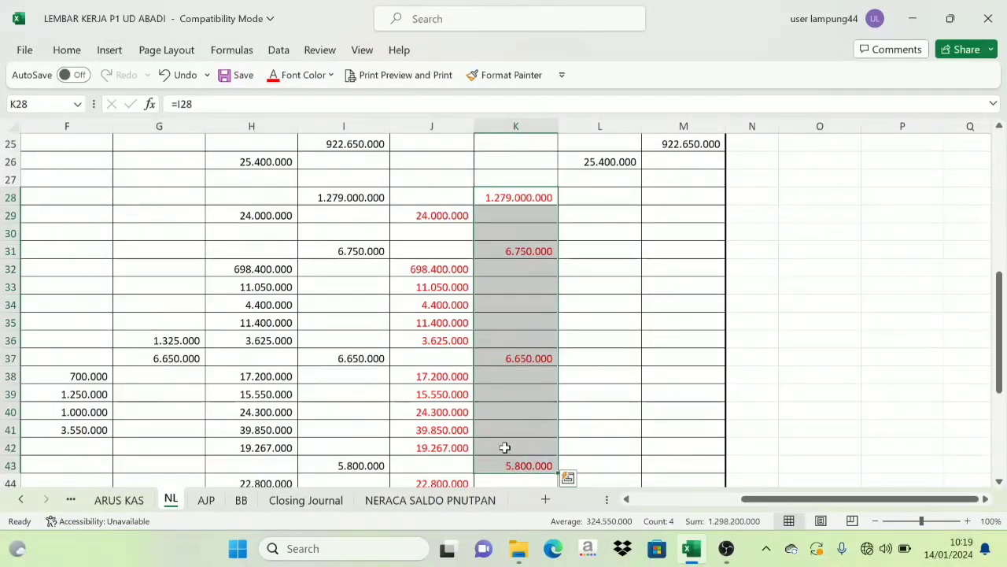
pyautogui.scroll(-2, 504, 443)
pyautogui.scroll(1, 506, 413)
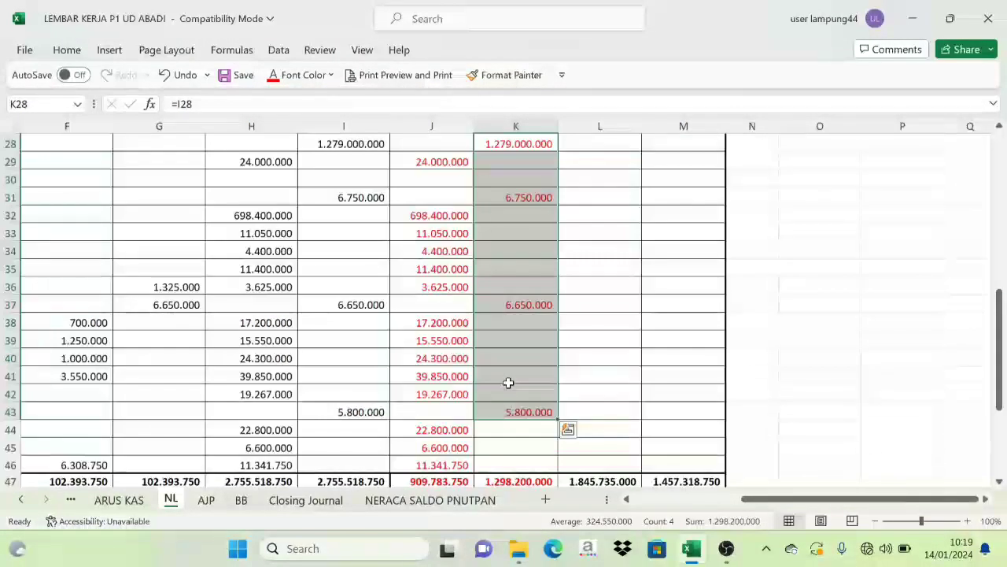
pyautogui.click(517, 199)
pyautogui.click(521, 304)
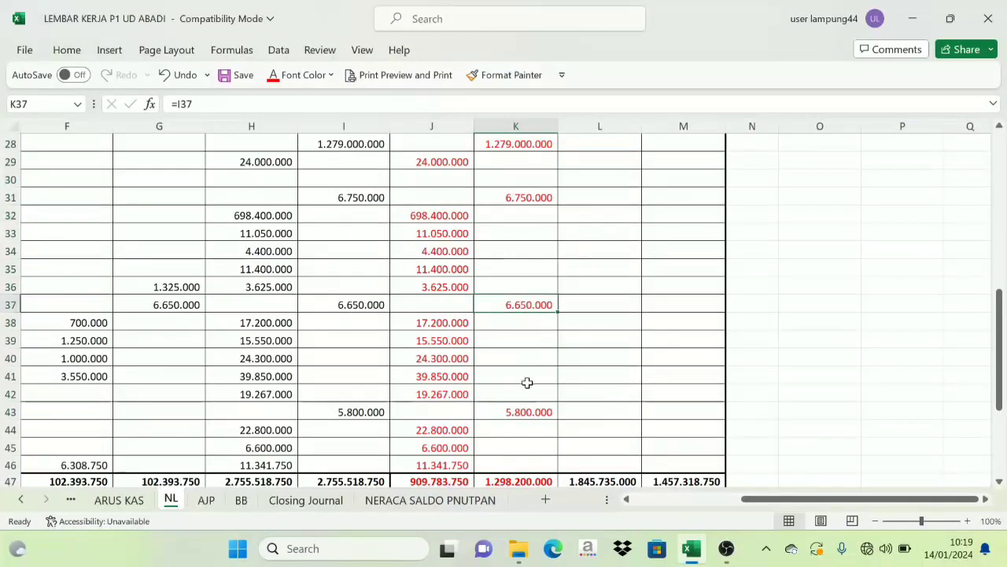
pyautogui.click(524, 412)
pyautogui.scroll(2, 507, 354)
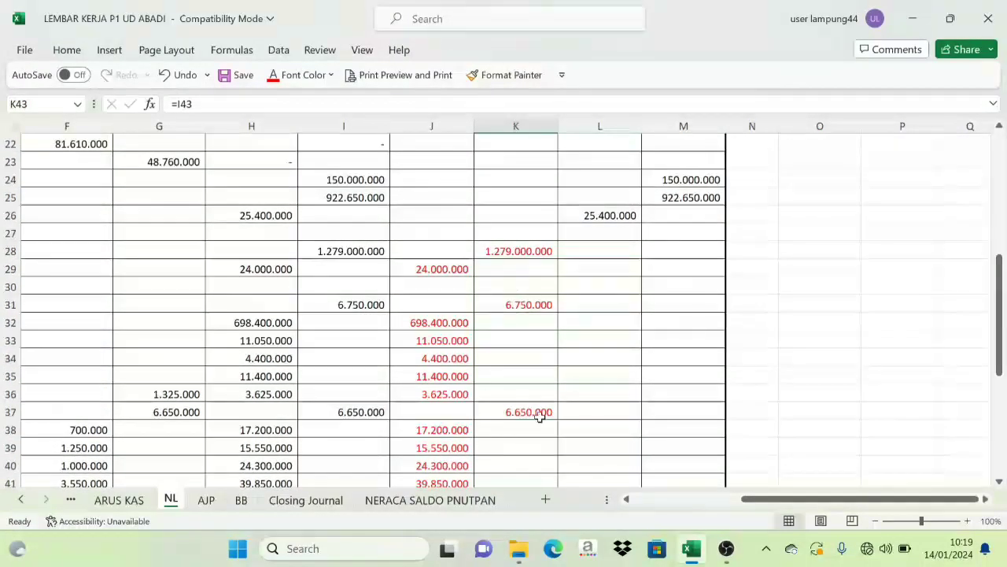
pyautogui.moveTo(789, 500); pyautogui.dragTo(645, 514)
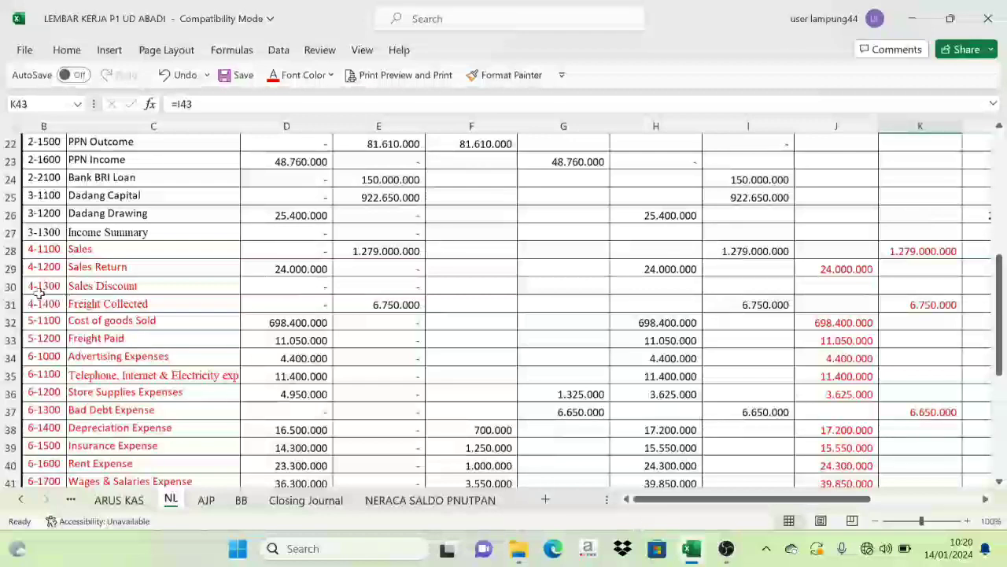
# Step: Find the names of the NL accounts with RUGI LABA credit amounts, including Sales, Freight Collected and Bad Debt Expense, and check the Closing Journal layout
pyautogui.click(91, 250)
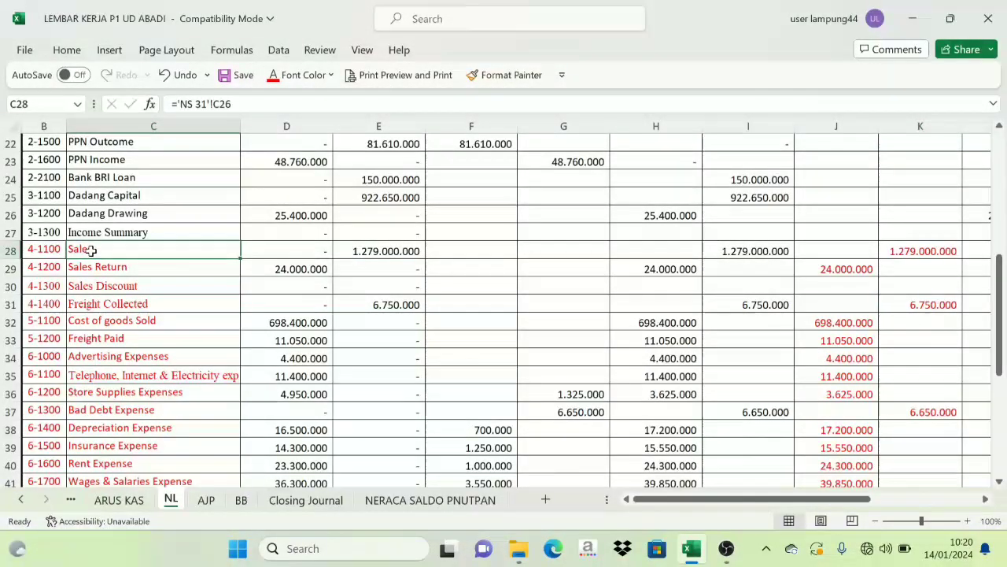
pyautogui.click(96, 309)
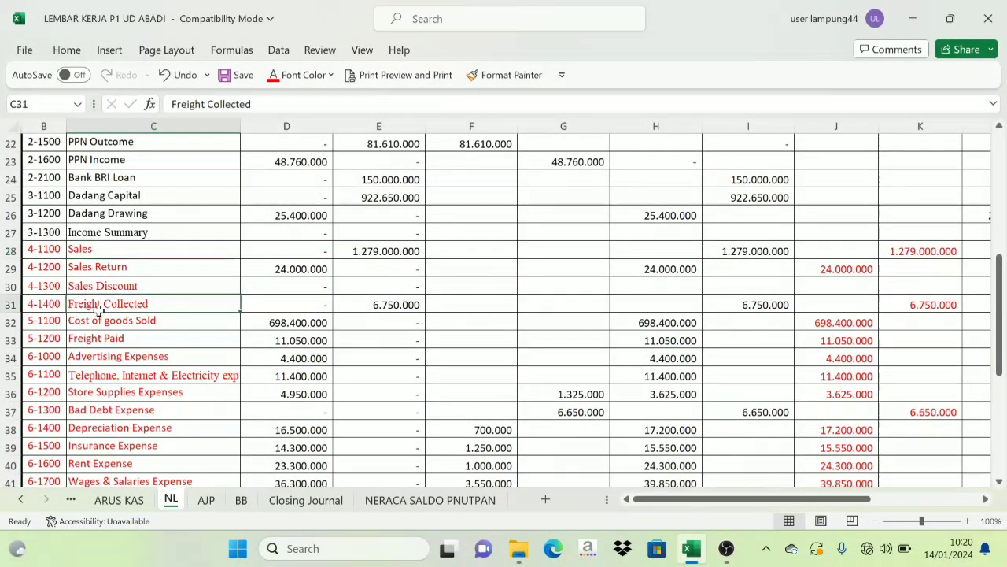
pyautogui.click(115, 412)
pyautogui.scroll(-3, 115, 410)
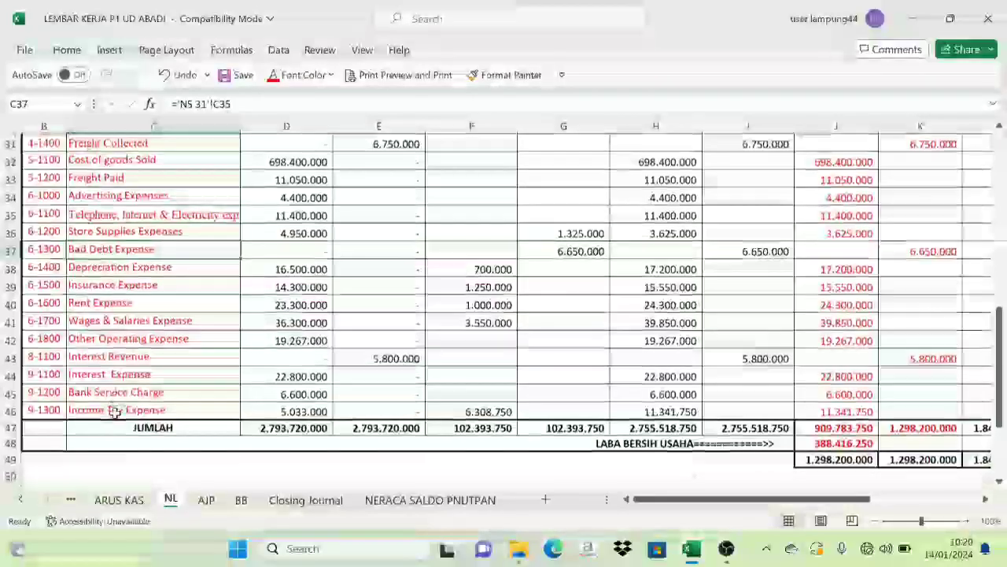
pyautogui.press('Down')
pyautogui.press('Down')
pyautogui.press('Down')
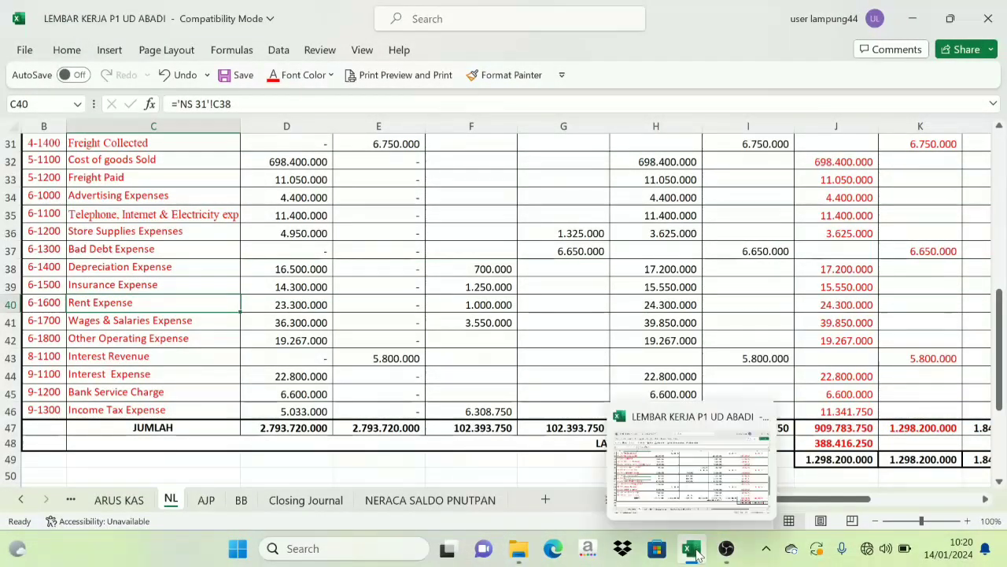
pyautogui.click(311, 500)
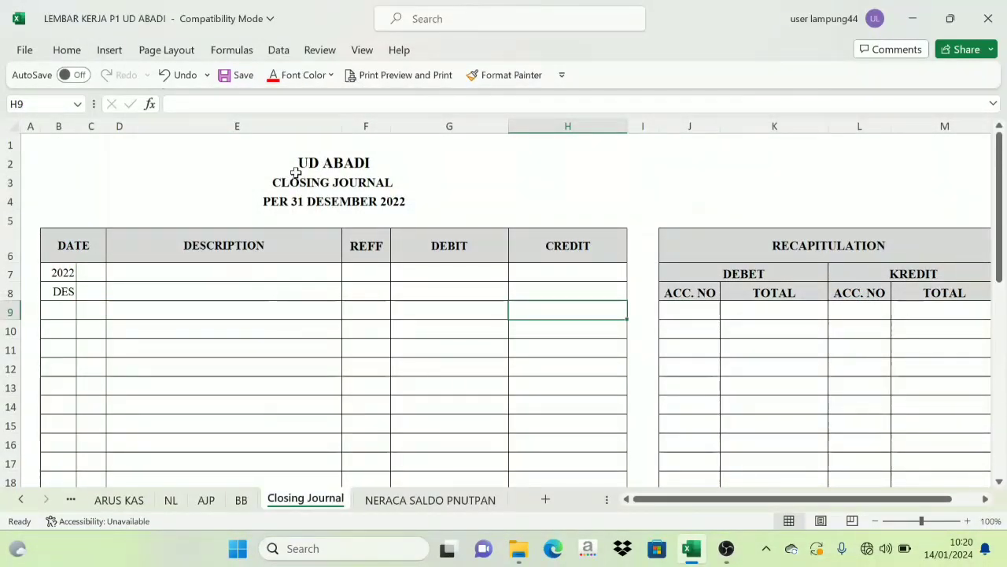
pyautogui.click(171, 501)
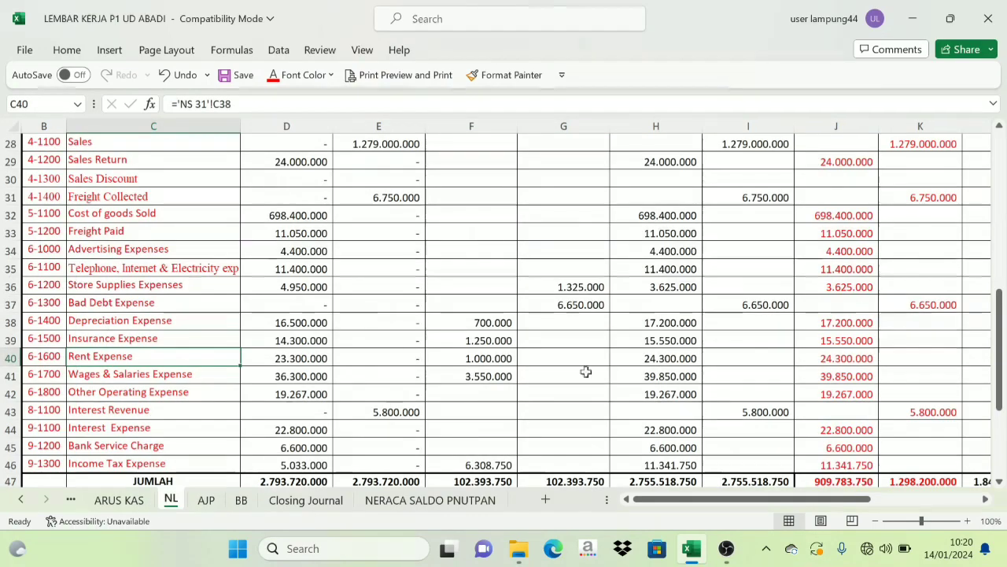
pyautogui.scroll(4, 585, 370)
pyautogui.scroll(-5, 915, 305)
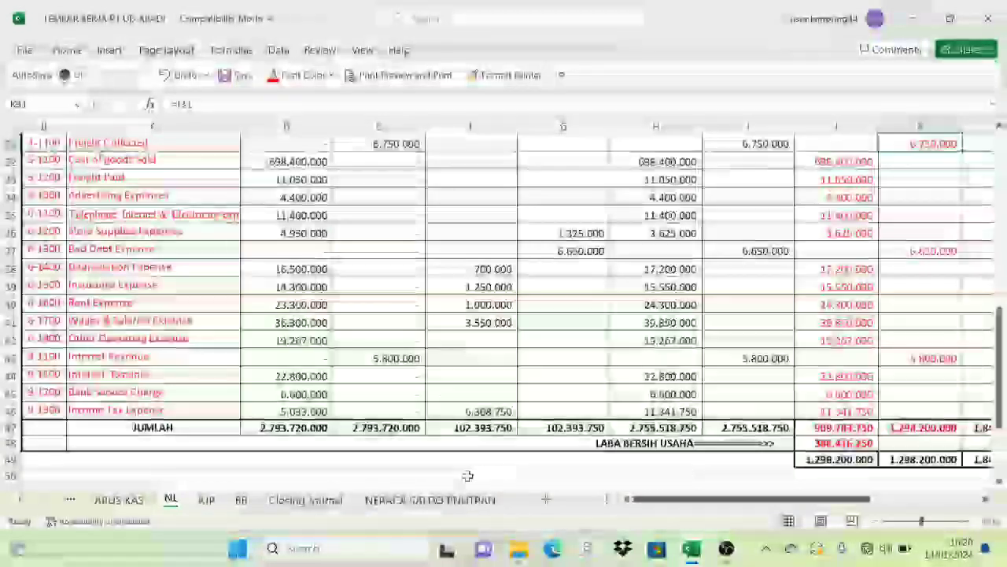
# Step: Colour the day 31 in C7 of the Closing Journal date column black
pyautogui.click(305, 499)
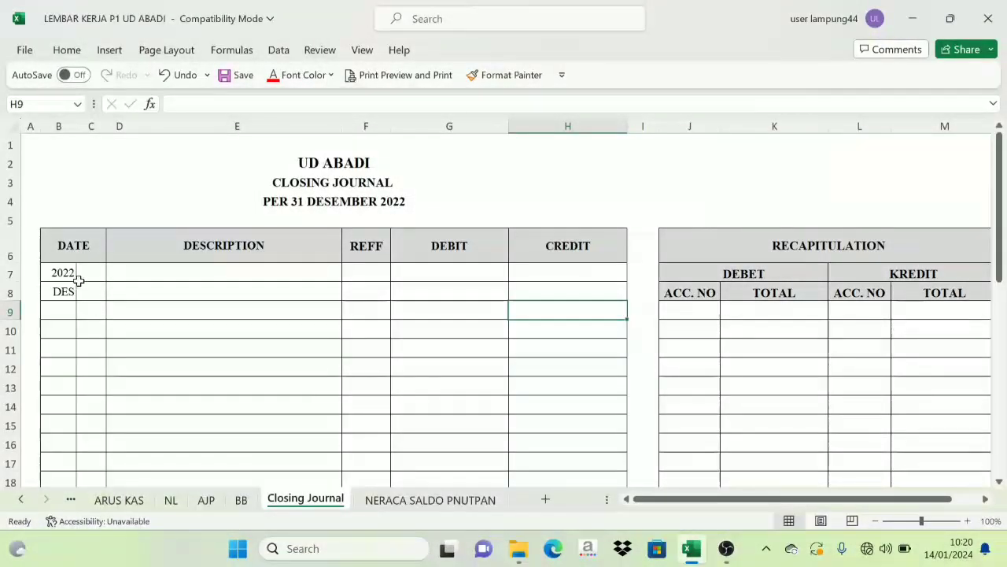
pyautogui.click(85, 269)
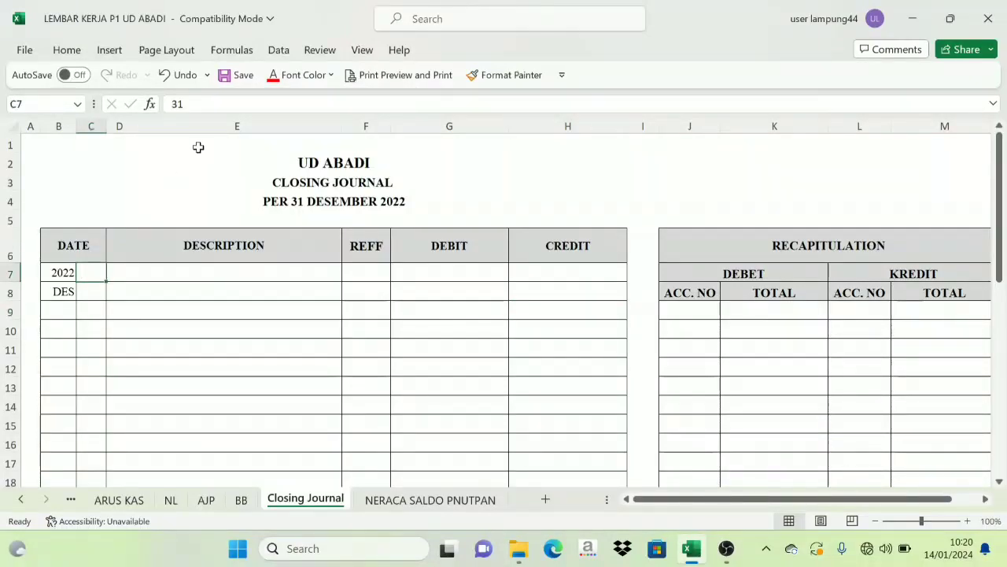
pyautogui.click(331, 74)
pyautogui.click(303, 99)
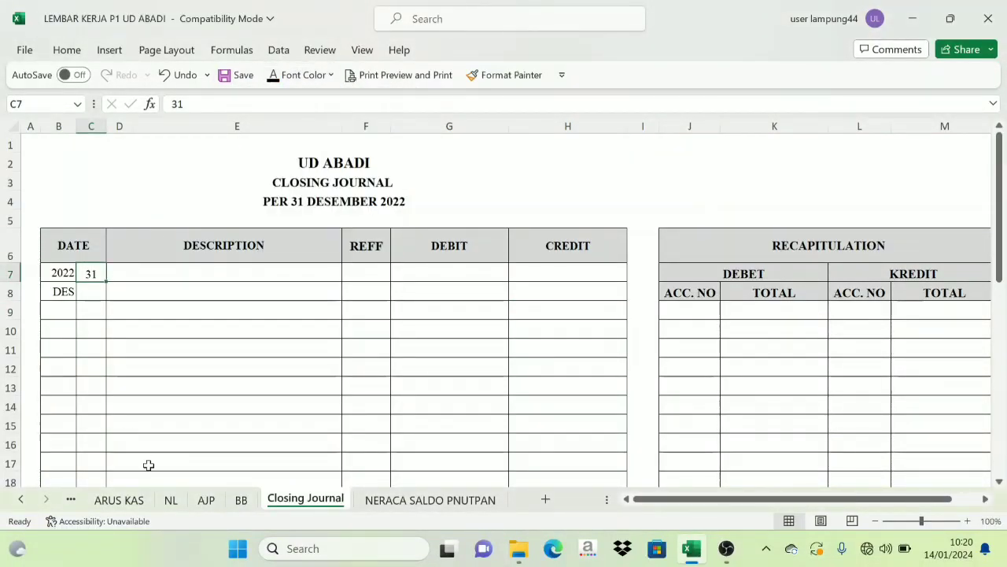
# Step: Trace the NL rows of Sales, Freight Collected, Bad Debt Expense and Interest Revenue across to their RUGI LABA credit amounts
pyautogui.click(173, 502)
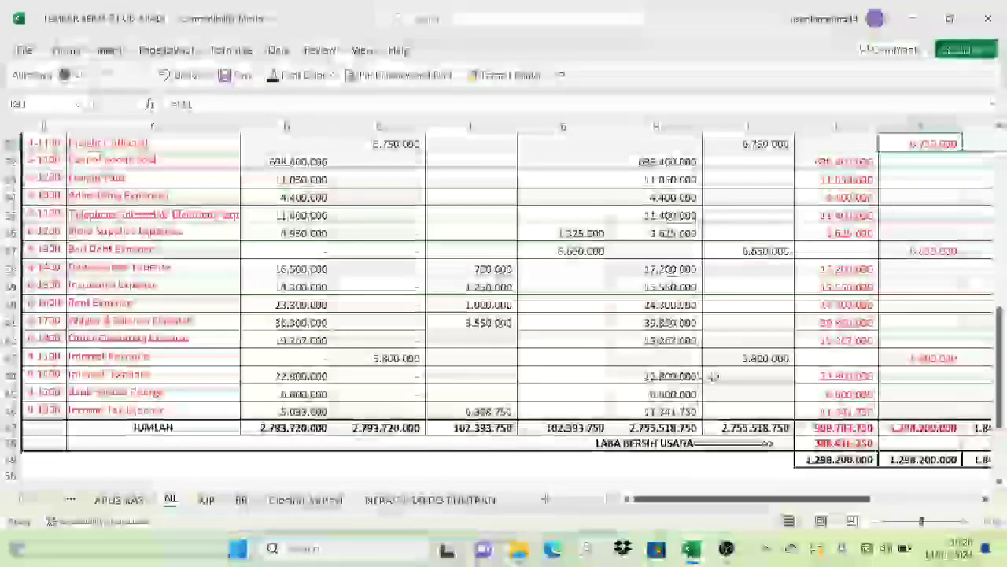
pyautogui.scroll(4, 772, 385)
pyautogui.scroll(1, 877, 354)
pyautogui.scroll(-2, 897, 321)
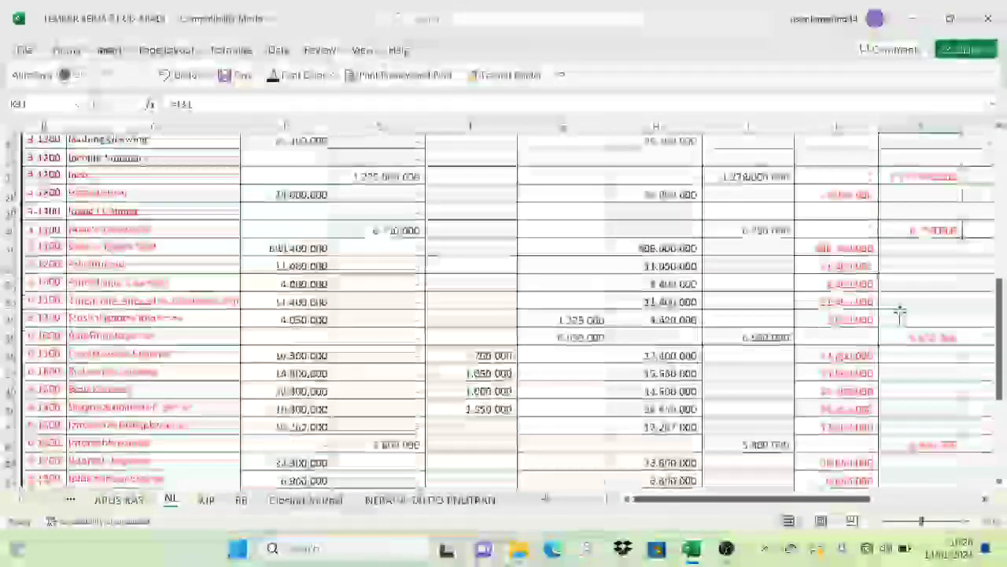
pyautogui.scroll(6, 905, 283)
pyautogui.scroll(-3, 893, 287)
pyautogui.scroll(-3, 889, 291)
pyautogui.click(911, 198)
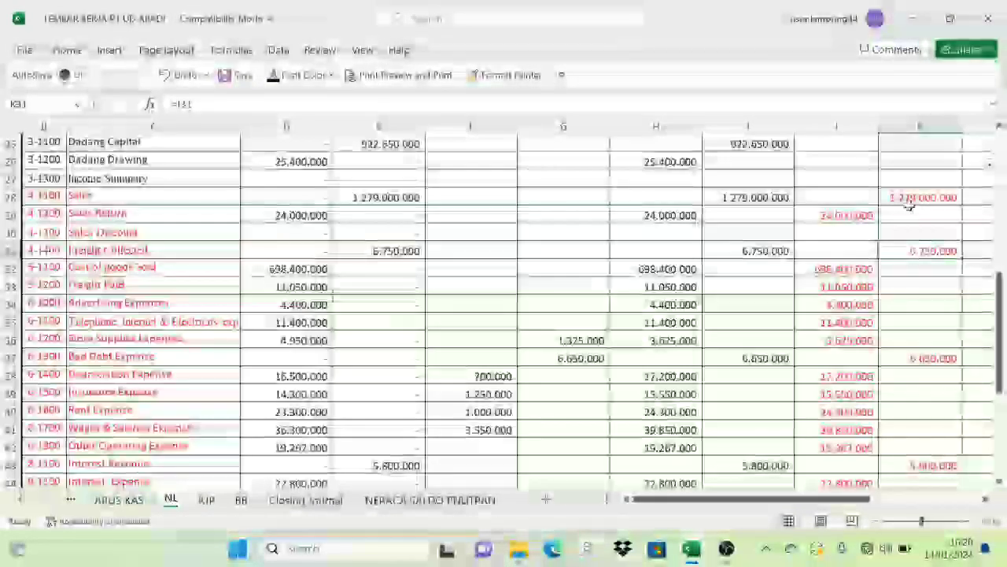
pyautogui.moveTo(103, 196); pyautogui.dragTo(858, 215)
pyautogui.moveTo(78, 250); pyautogui.dragTo(876, 248)
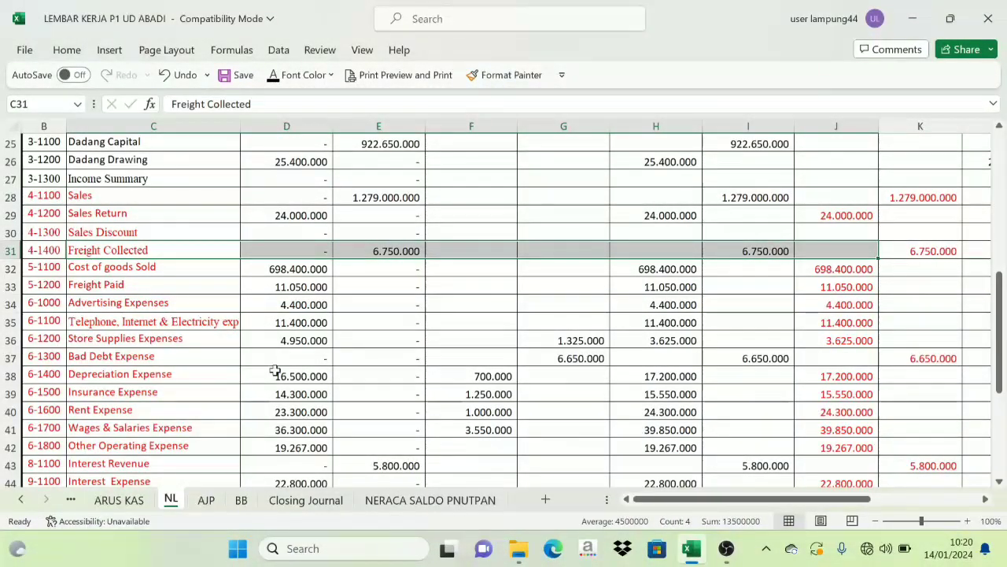
pyautogui.moveTo(81, 361); pyautogui.dragTo(748, 358)
pyautogui.scroll(-2, 619, 396)
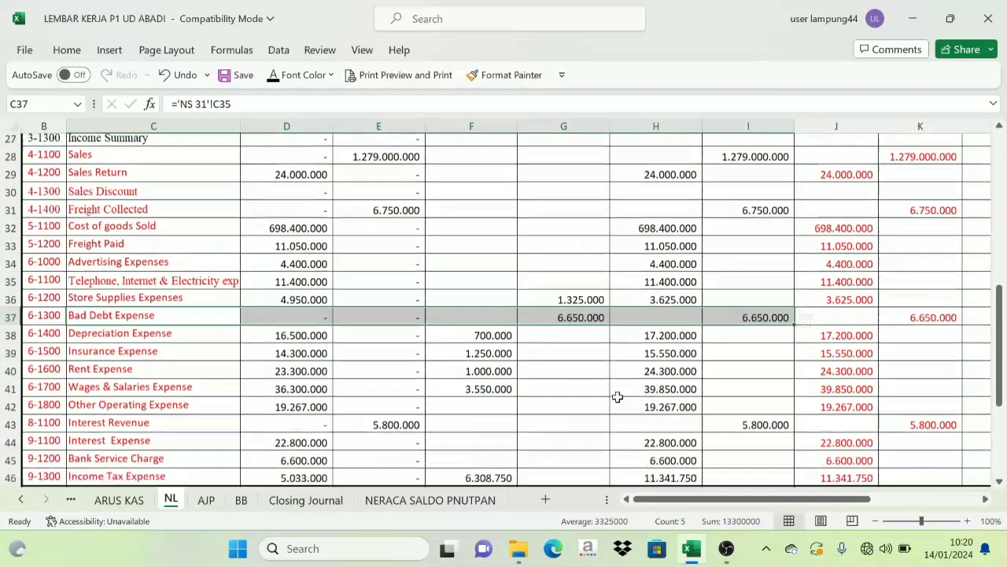
pyautogui.moveTo(103, 355); pyautogui.dragTo(926, 358)
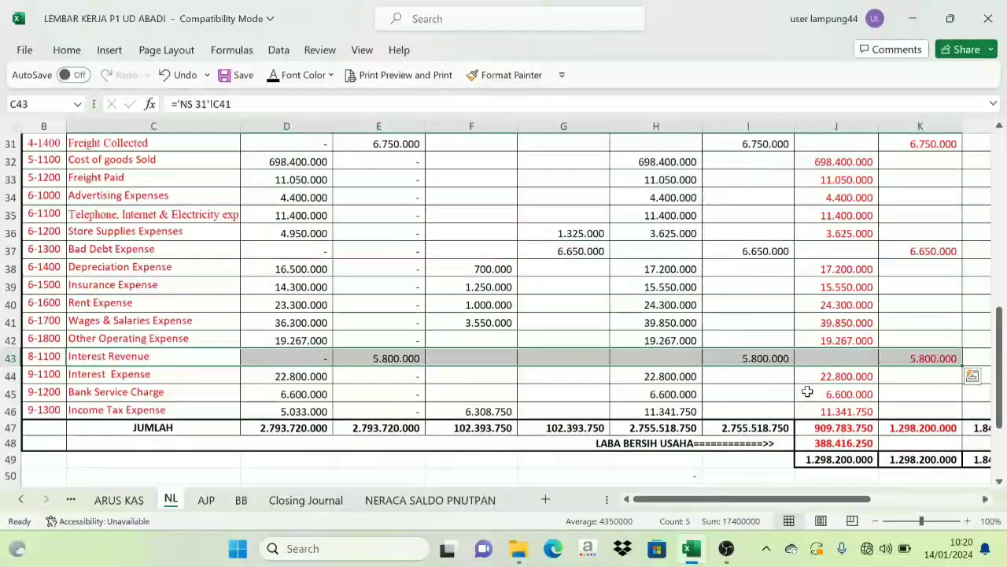
# Step: Colour the account names in D7:E10 and their reference codes in F7:F10 black on the Closing Journal sheet
pyautogui.click(306, 499)
pyautogui.moveTo(126, 269); pyautogui.dragTo(144, 331)
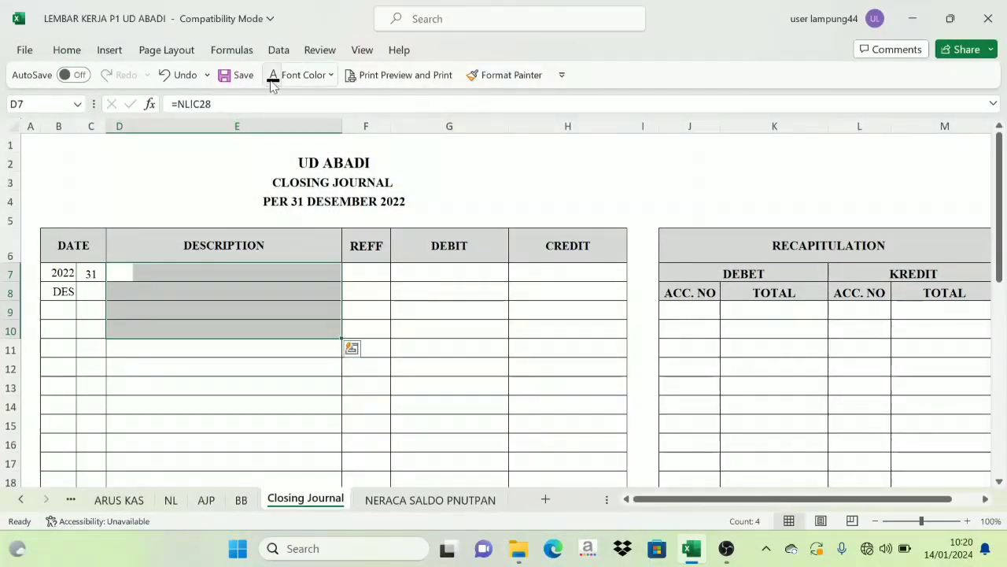
pyautogui.click(206, 381)
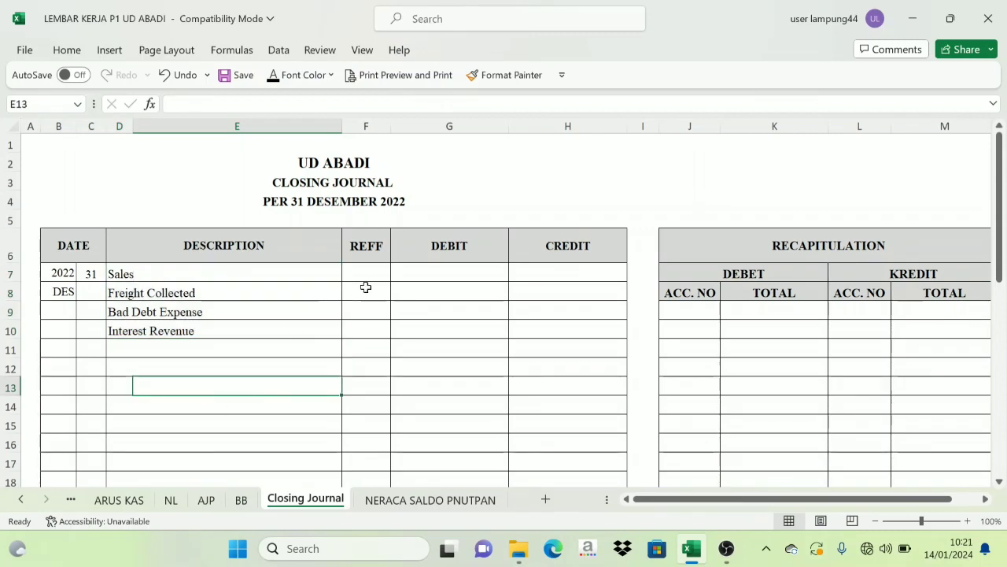
pyautogui.moveTo(365, 275); pyautogui.dragTo(355, 340)
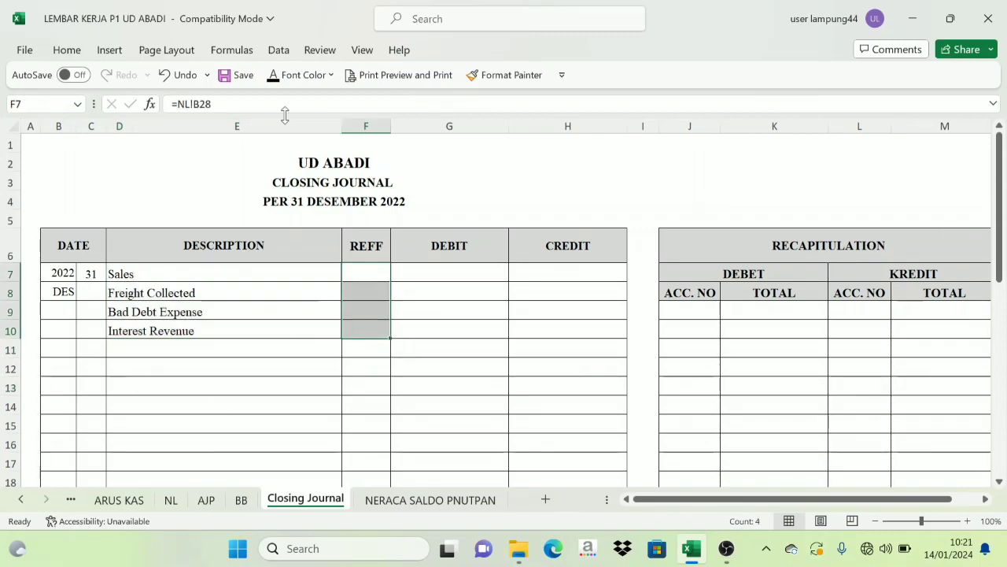
pyautogui.hotkey('ctrl', 'd')
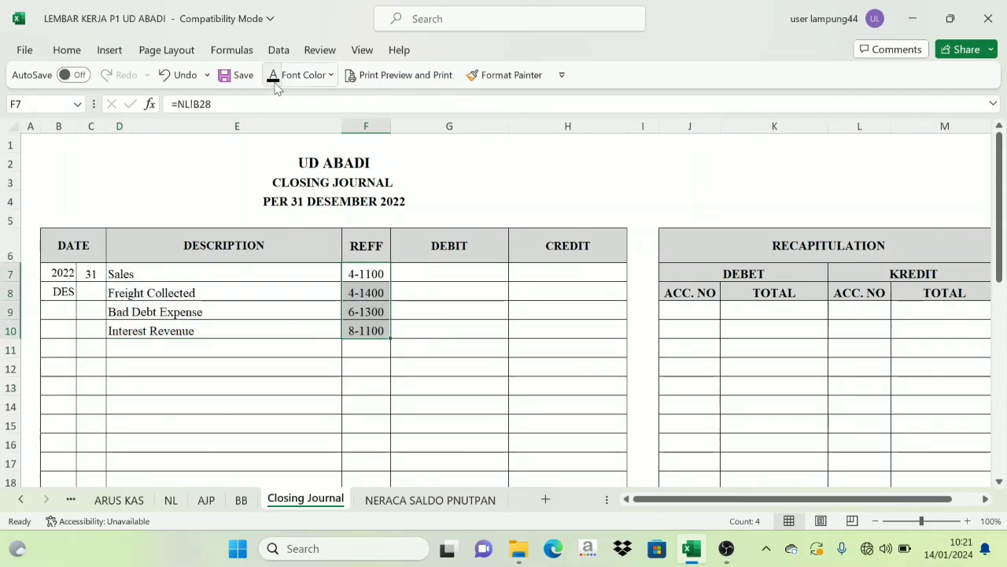
# Step: Check the Sales credit in K28 on the NL sheet and colour its linked debit amount in G7 of the Closing Journal black
pyautogui.click(422, 269)
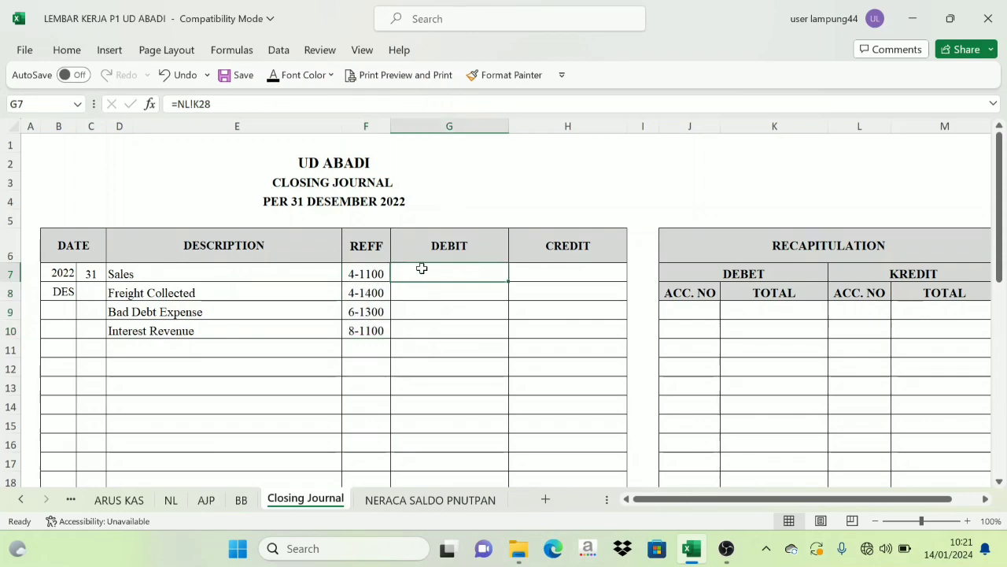
pyautogui.click(170, 501)
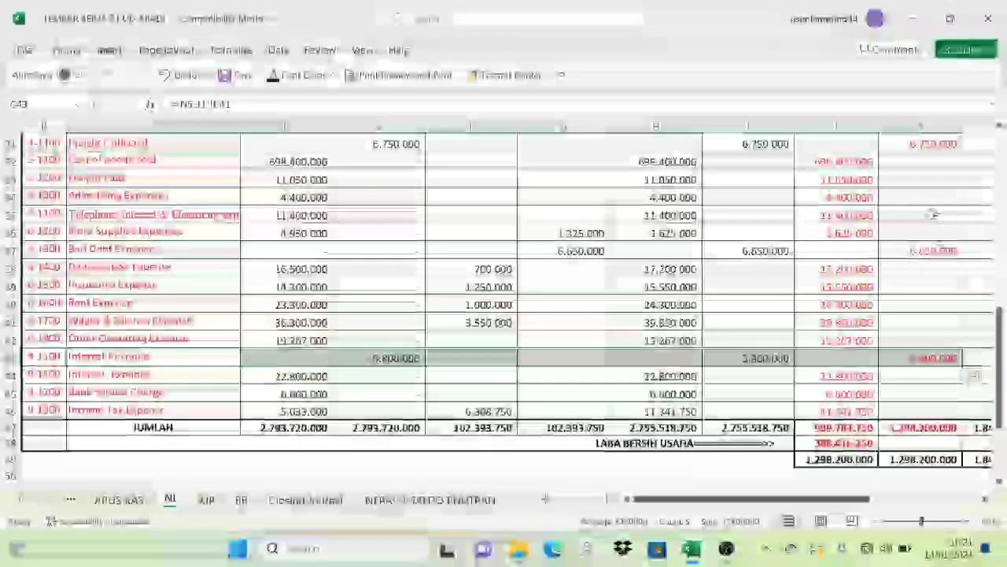
pyautogui.scroll(2, 915, 211)
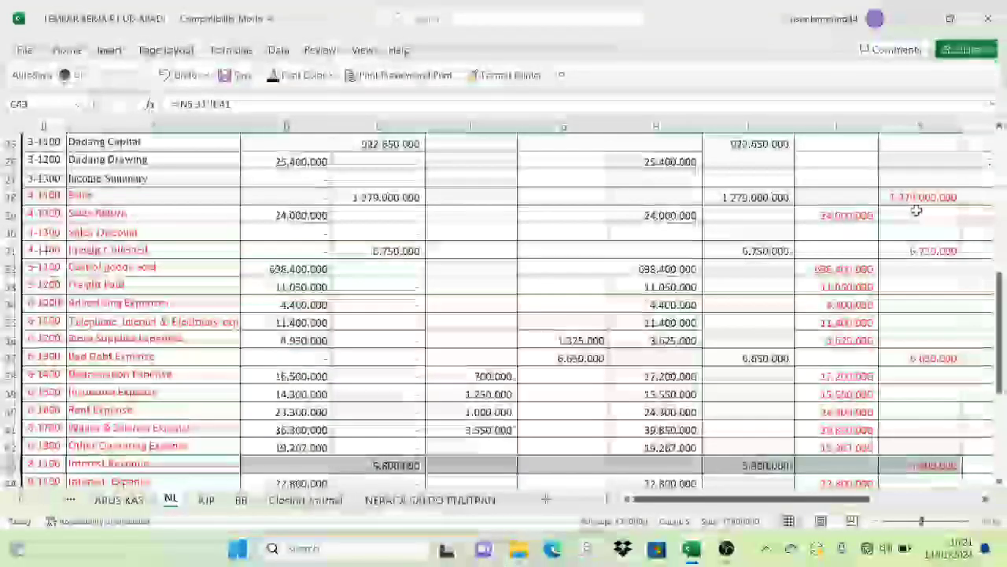
pyautogui.click(306, 499)
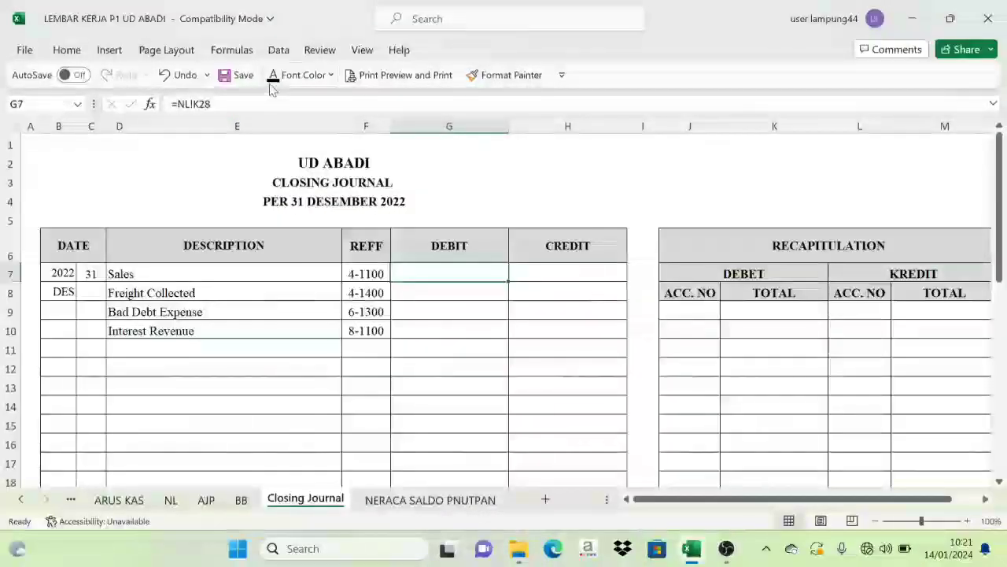
pyautogui.click(273, 76)
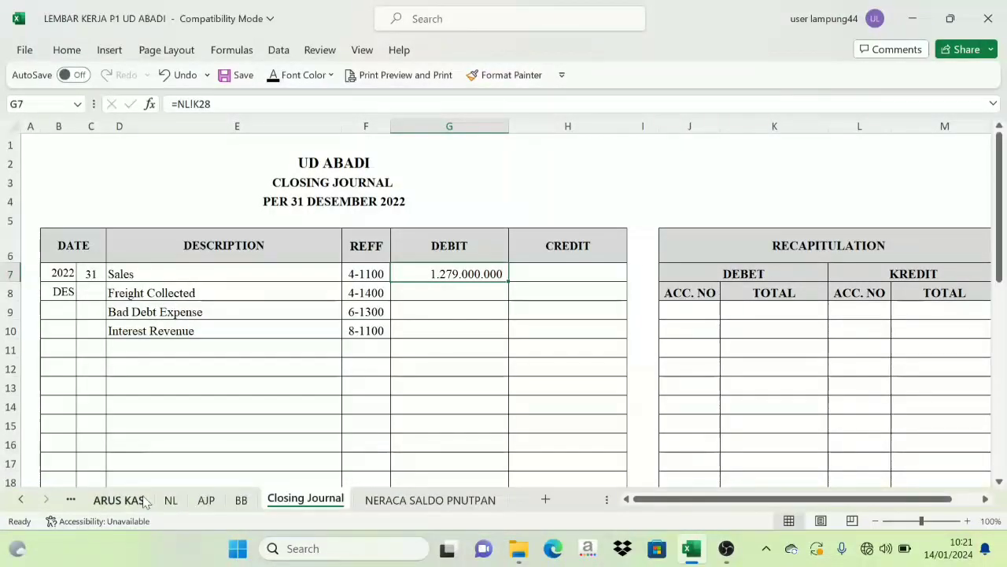
# Step: Check the Freight Collected and Bad Debt Expense credits on the NL sheet and colour their Closing Journal debits in G8 and G9 black
pyautogui.click(171, 501)
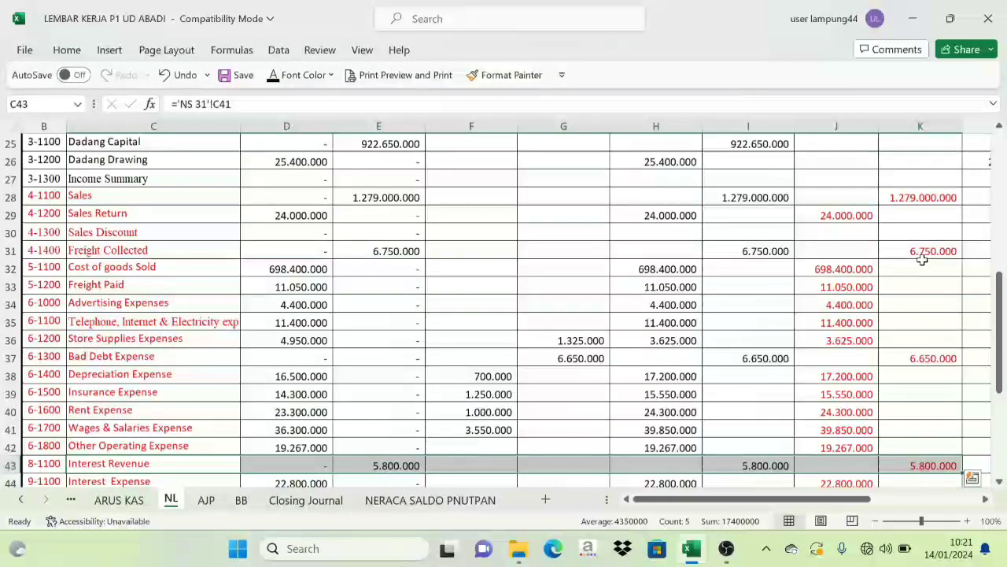
pyautogui.click(306, 500)
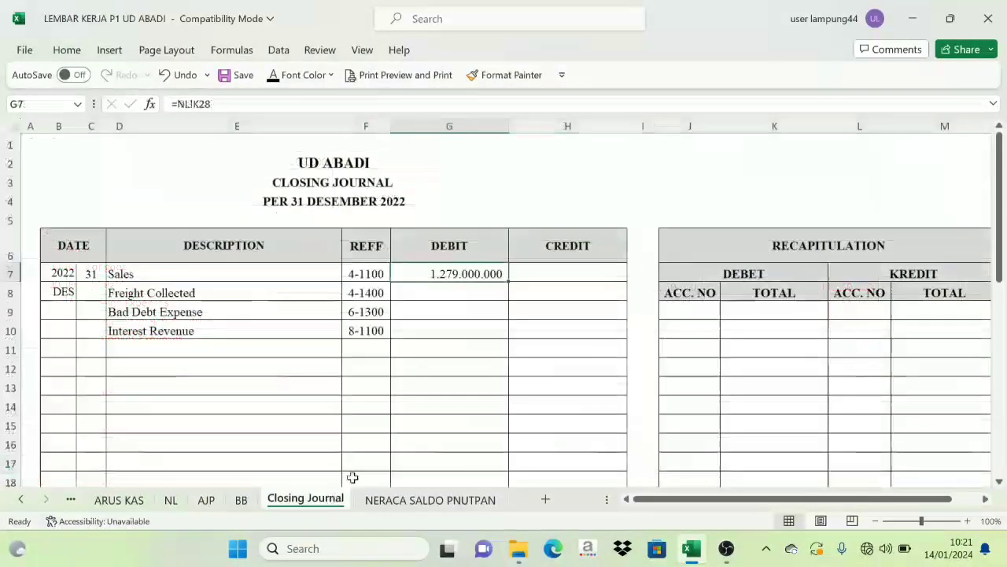
pyautogui.click(433, 290)
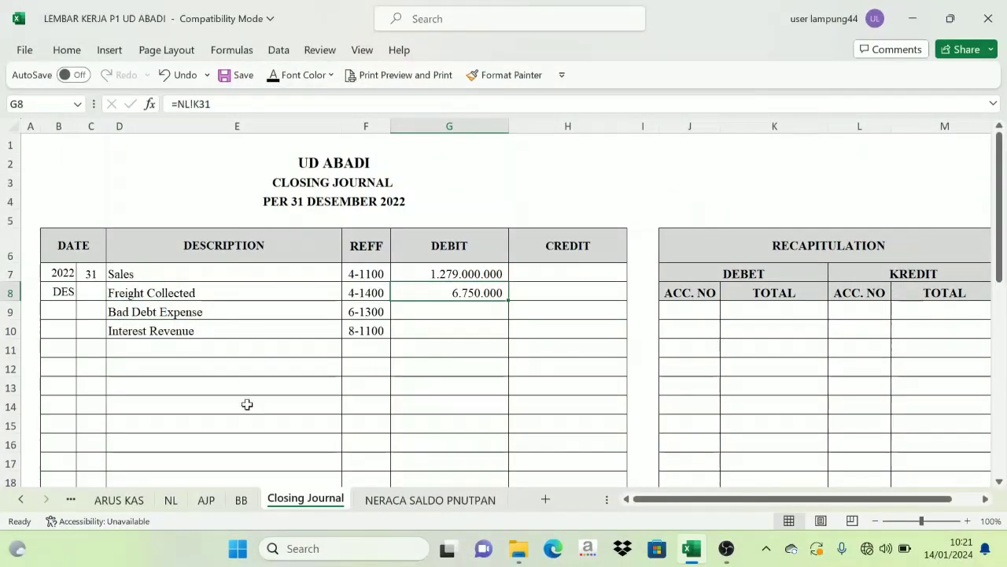
pyautogui.click(178, 500)
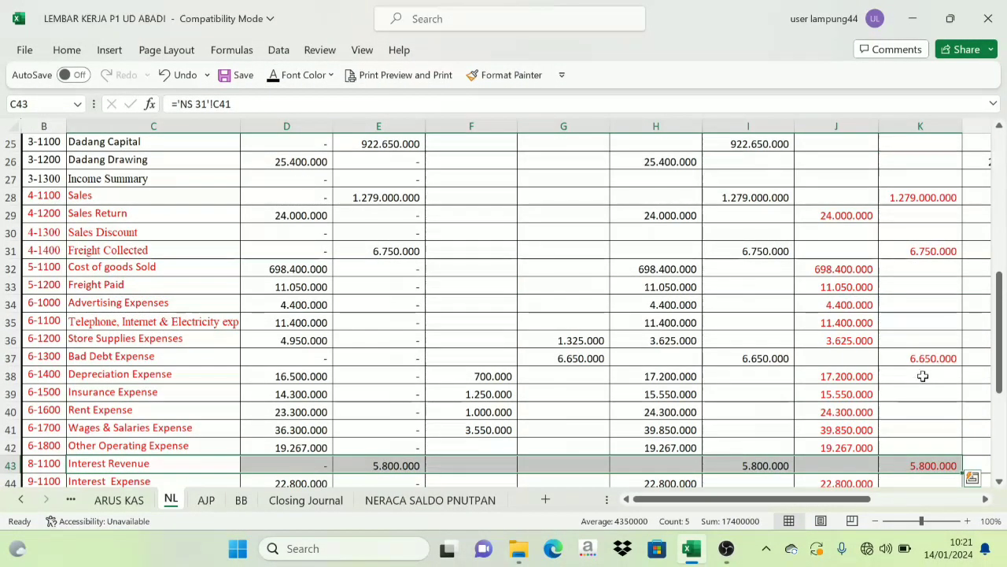
pyautogui.click(306, 500)
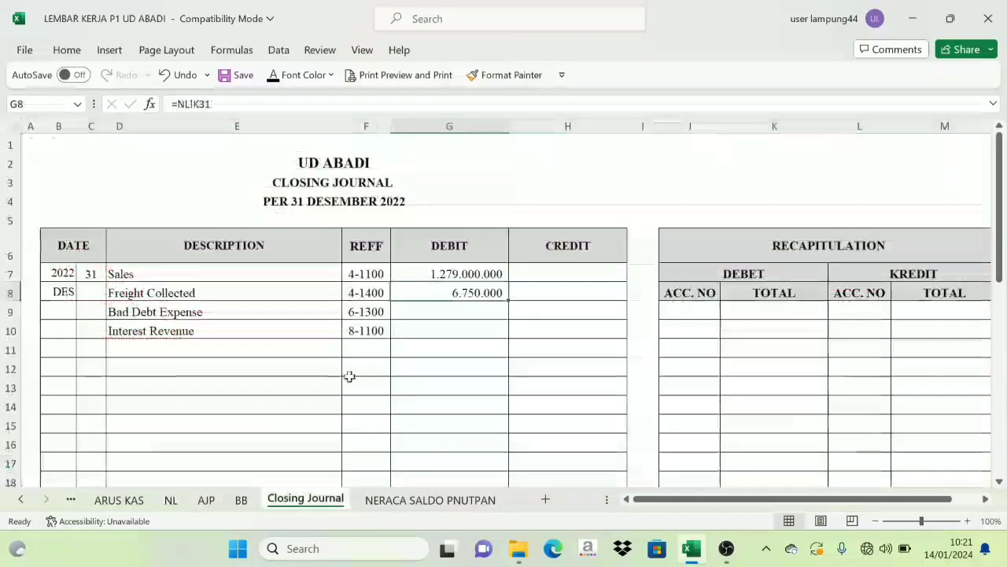
pyautogui.click(422, 308)
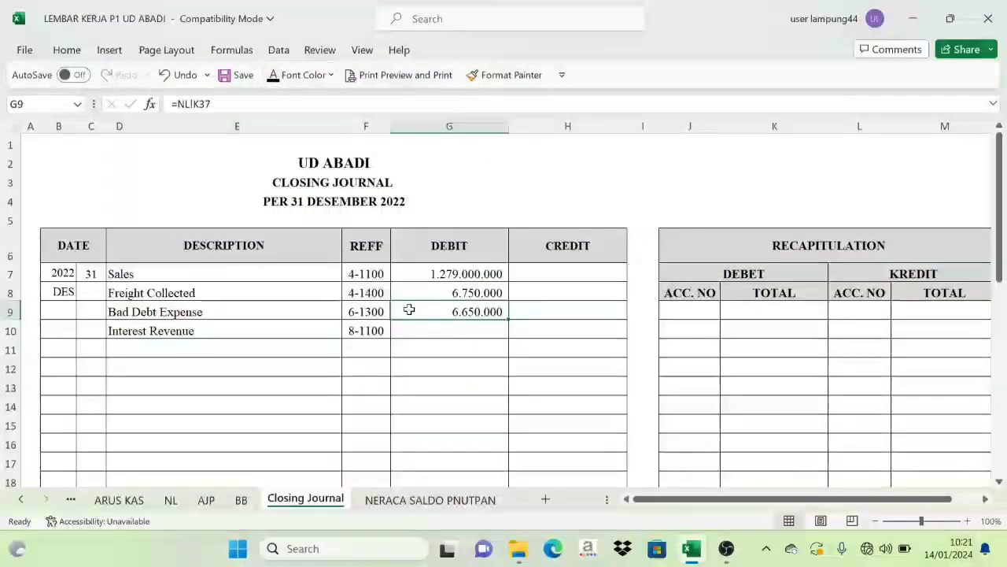
# Step: Check the NL credit in K43, then colour the Interest Revenue debit in G10 and the Income Summary name in E11 of the Closing Journal black
pyautogui.click(240, 502)
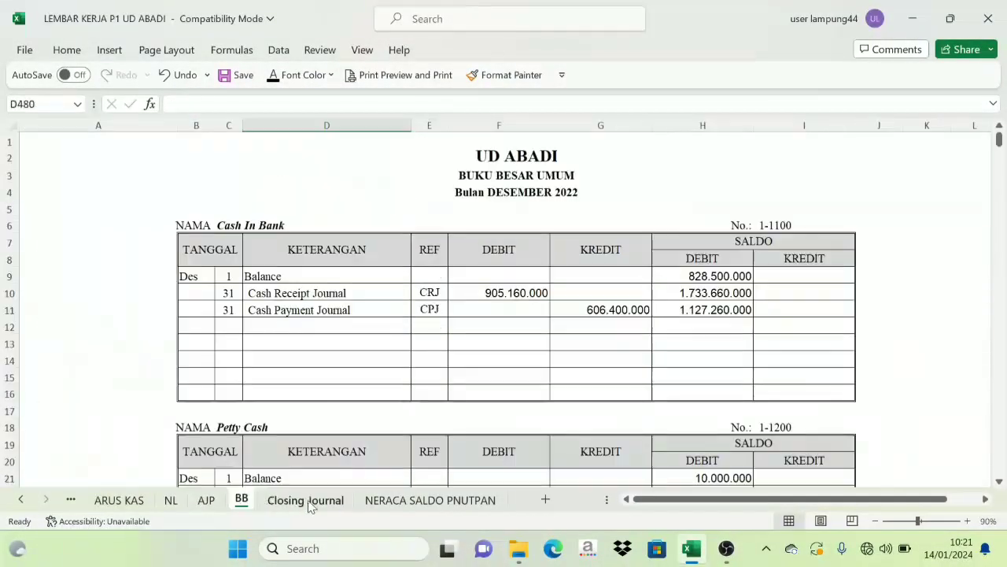
pyautogui.click(171, 501)
pyautogui.scroll(-2, 948, 354)
pyautogui.click(923, 310)
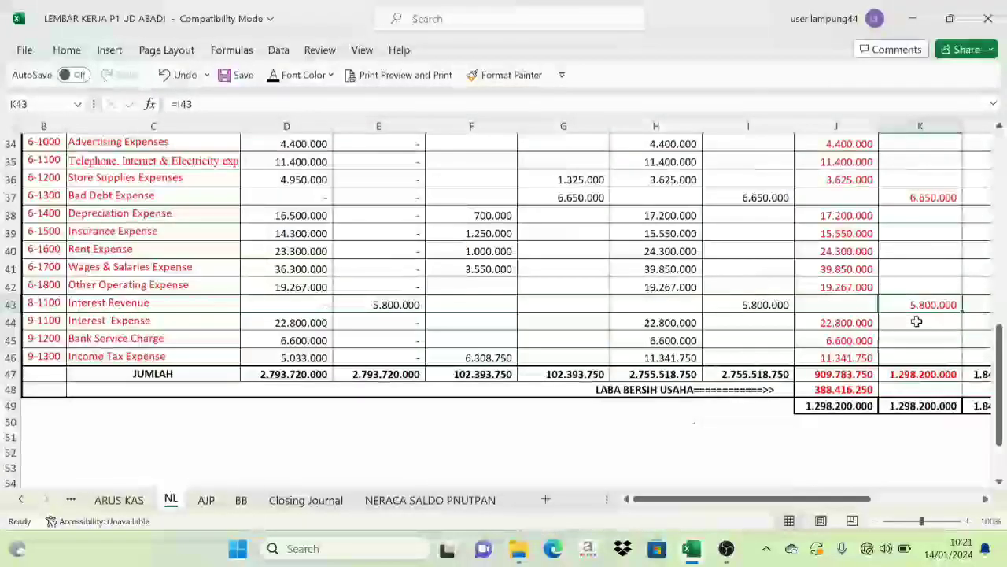
pyautogui.click(306, 498)
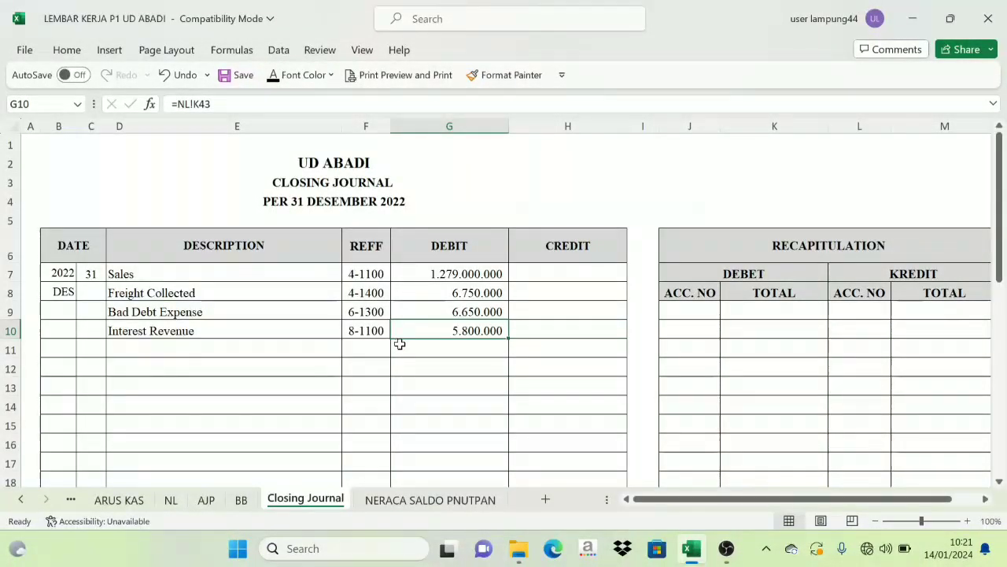
pyautogui.click(144, 351)
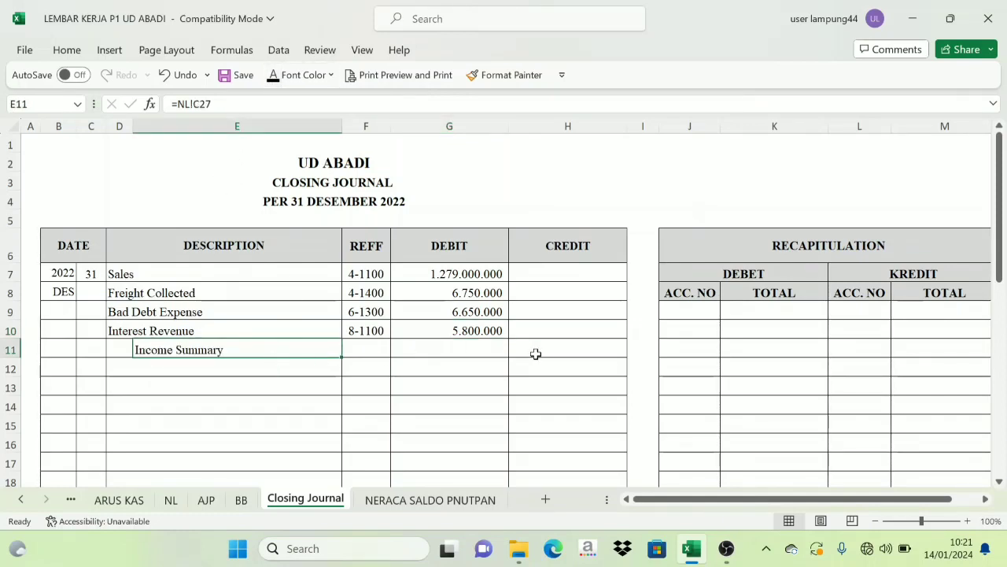
# Step: Check the closed accounts and their debits in G7:G10, then colour the Income Summary credit total in H11 black
pyautogui.click(212, 405)
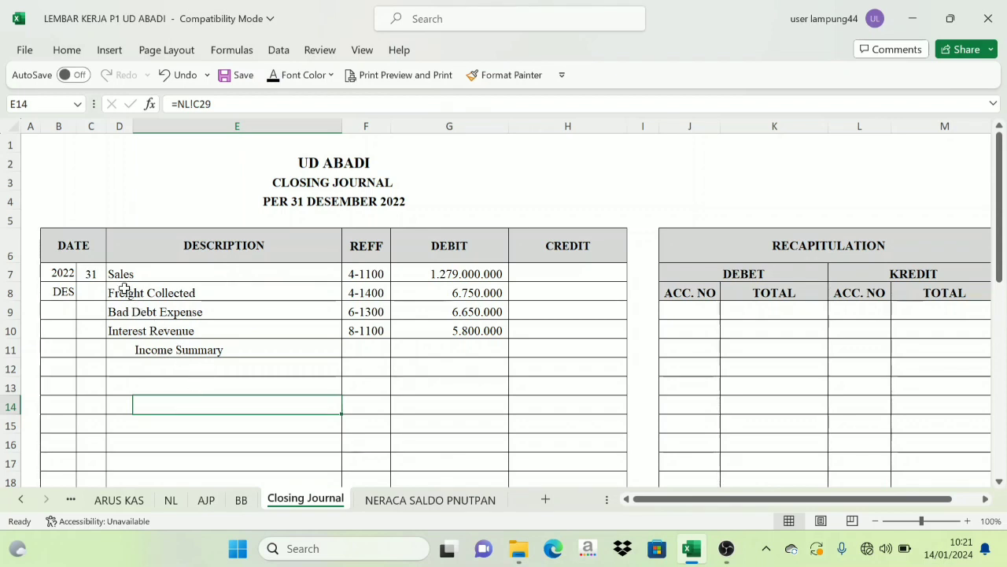
pyautogui.moveTo(122, 275); pyautogui.dragTo(181, 332)
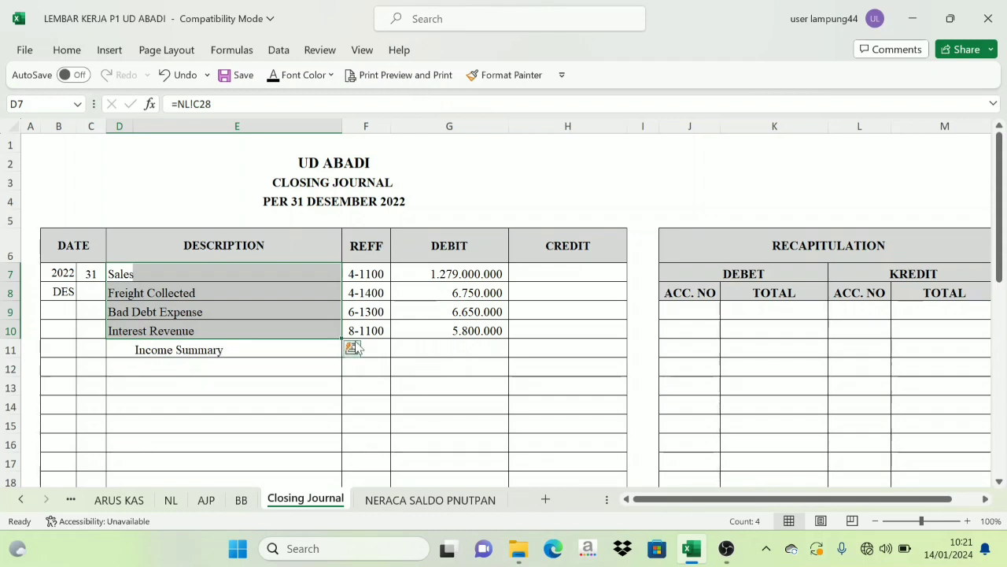
pyautogui.click(260, 350)
pyautogui.click(565, 353)
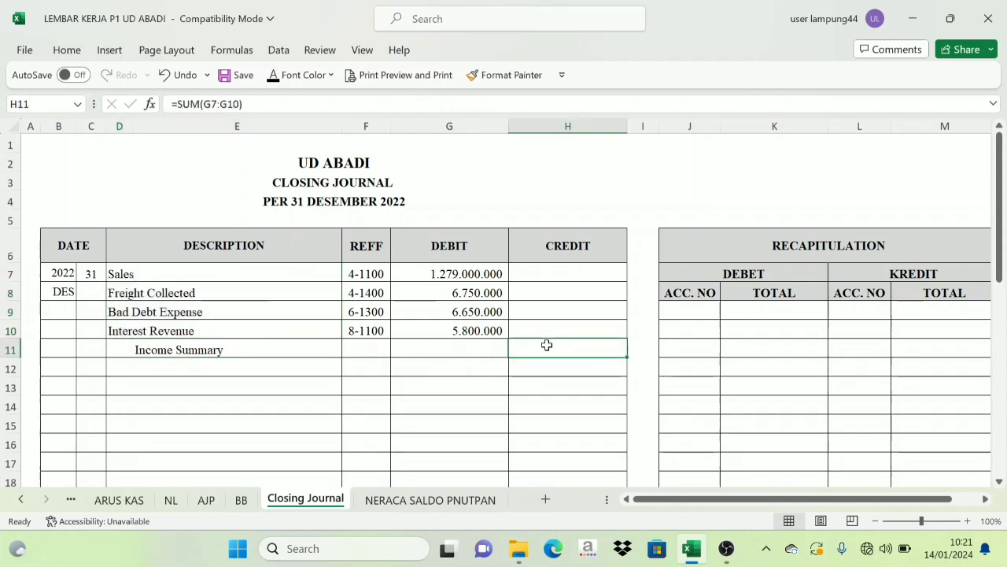
pyautogui.moveTo(449, 269); pyautogui.dragTo(449, 330)
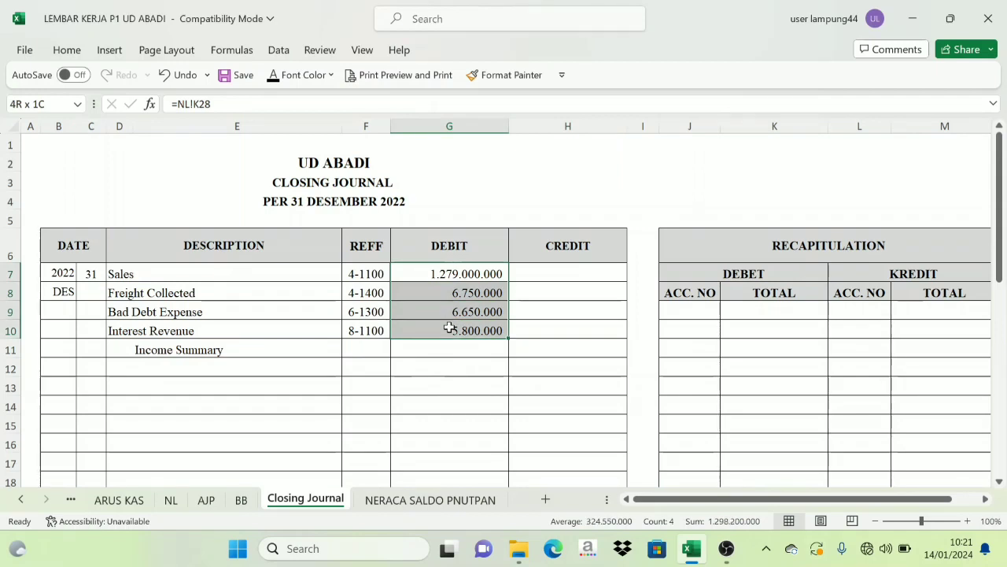
pyautogui.click(570, 349)
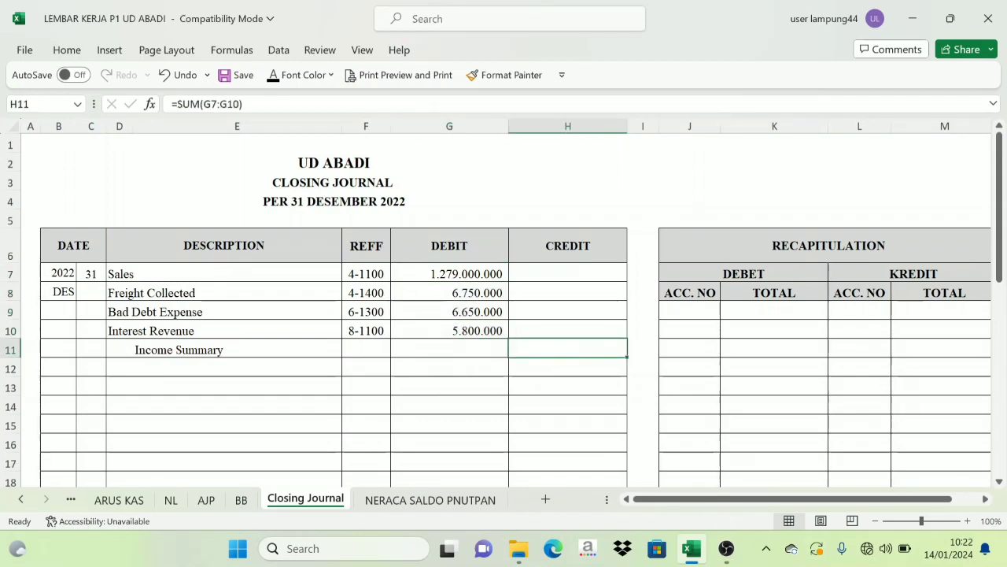
pyautogui.click(271, 78)
pyautogui.click(486, 382)
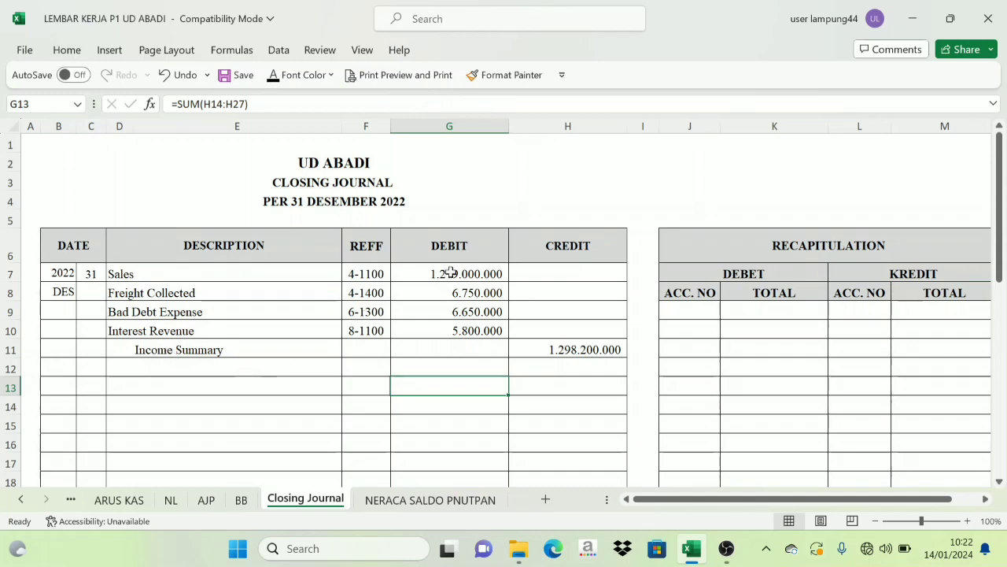
# Step: Compare the debits in G7:G10 with the credit in H11 and colour the Income Summary reference code in F11 black
pyautogui.moveTo(450, 272); pyautogui.dragTo(452, 326)
pyautogui.click(550, 348)
pyautogui.click(354, 343)
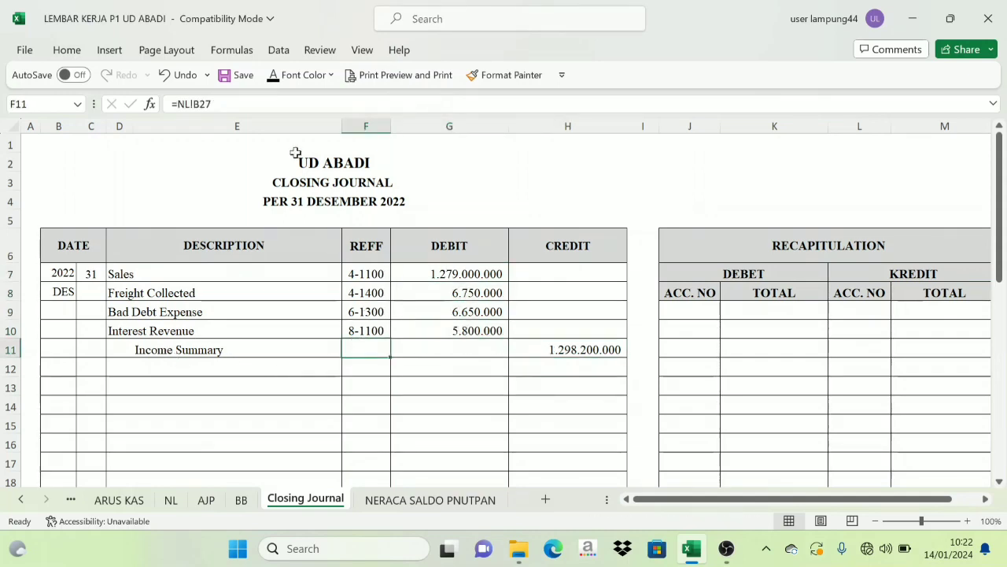
pyautogui.click(273, 75)
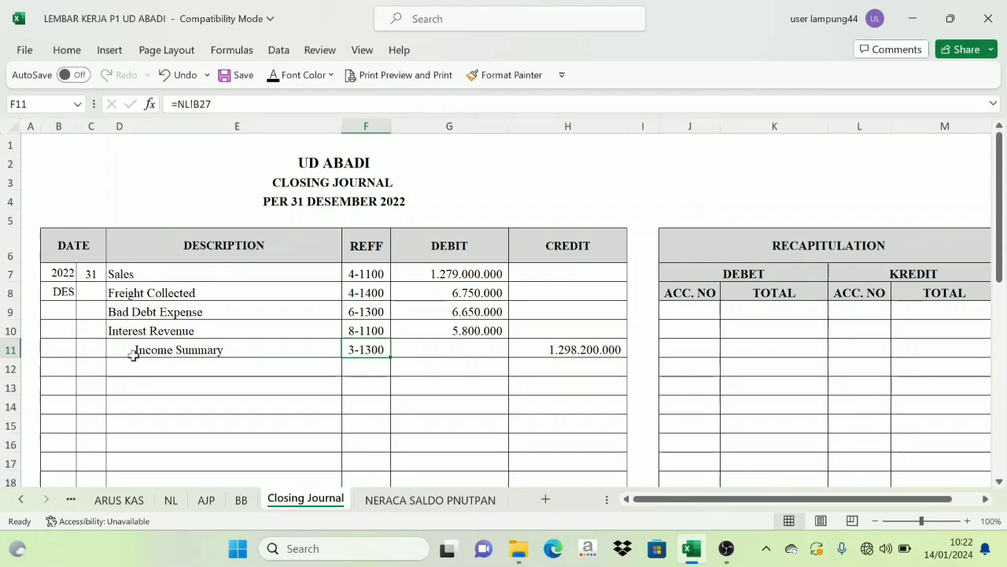
# Step: Look over the red profit and loss accounts on the NL sheet and return to the Closing Journal
pyautogui.click(170, 500)
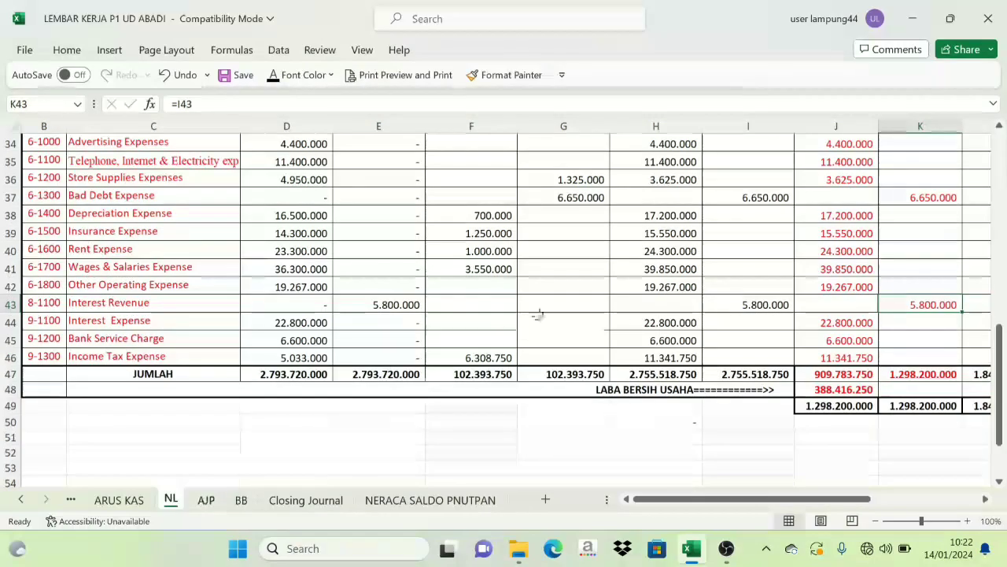
pyautogui.scroll(5, 753, 467)
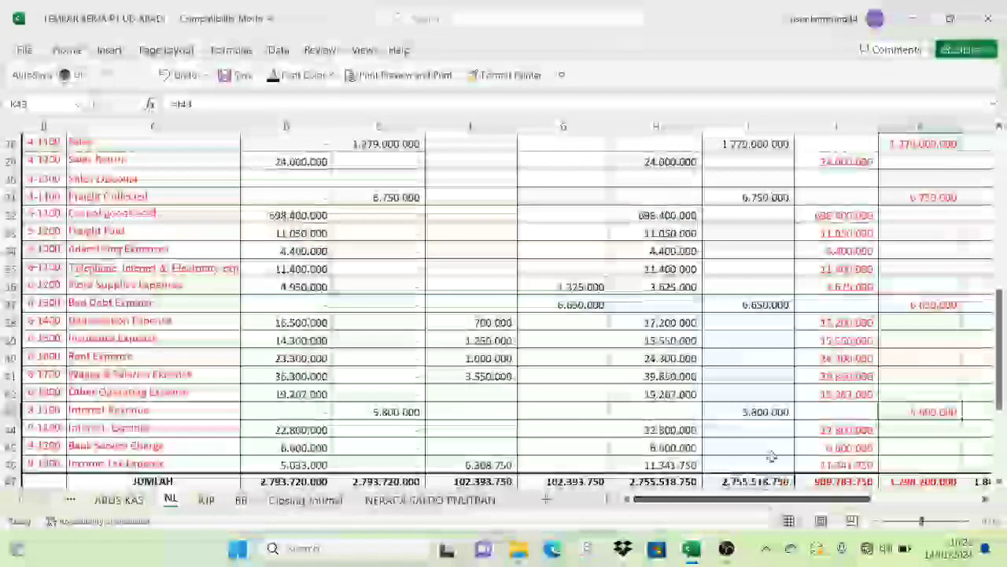
pyautogui.scroll(6, 869, 270)
pyautogui.scroll(4, 873, 236)
pyautogui.scroll(-9, 885, 315)
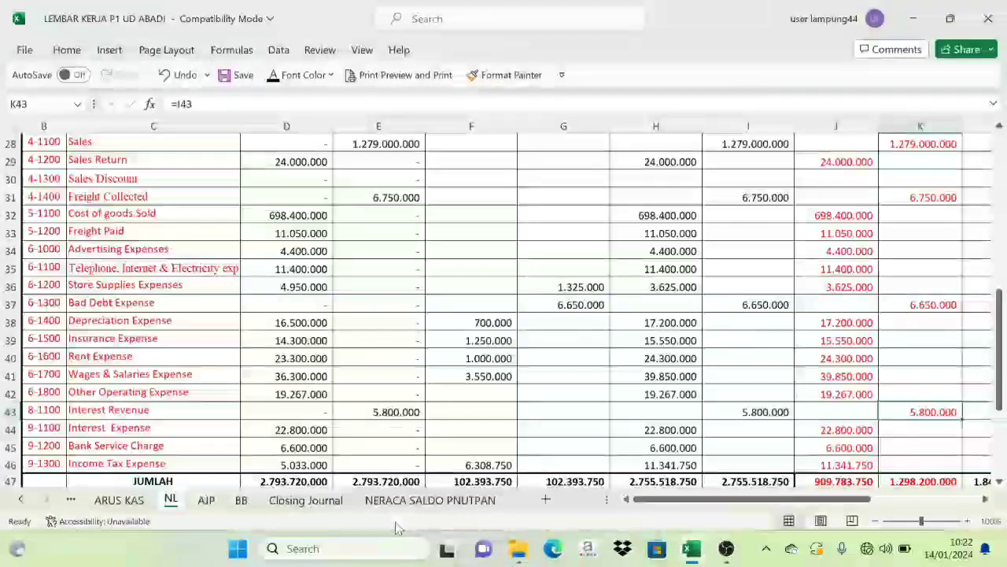
pyautogui.click(306, 498)
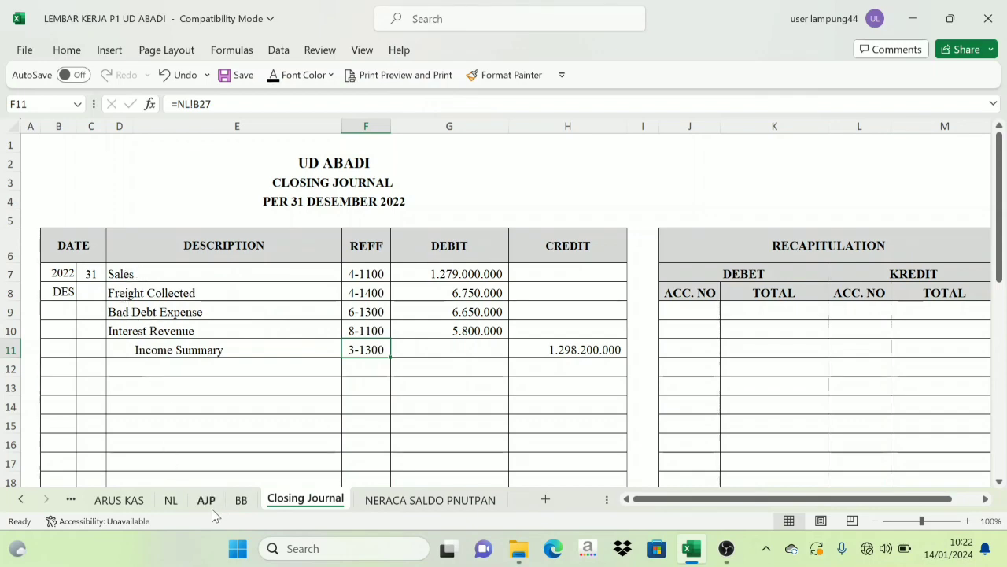
# Step: Examine the RUGI LABA debit column on the NL sheet, from its DEBET heading in J7 through the amounts in J29:J46
pyautogui.click(172, 501)
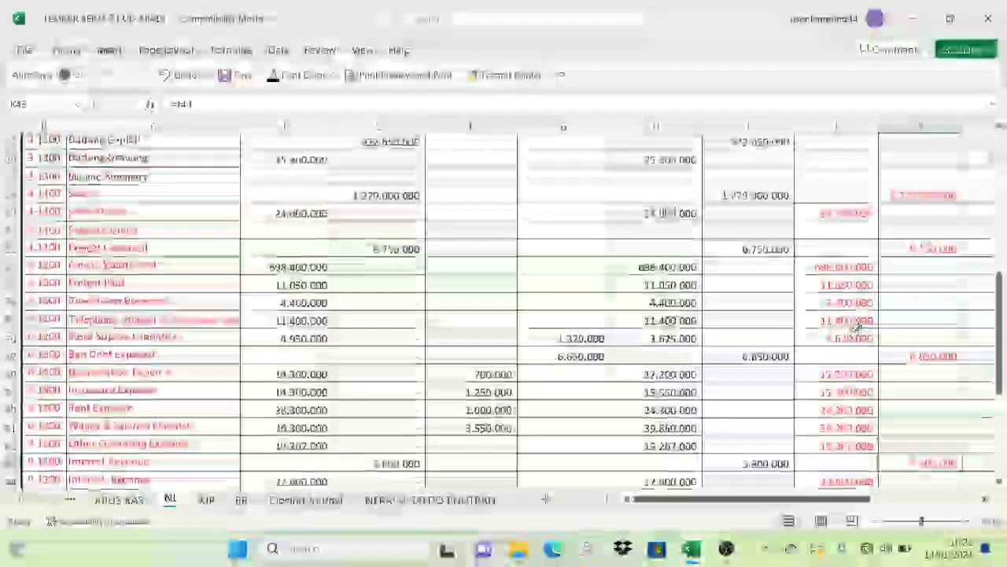
pyautogui.scroll(12, 856, 326)
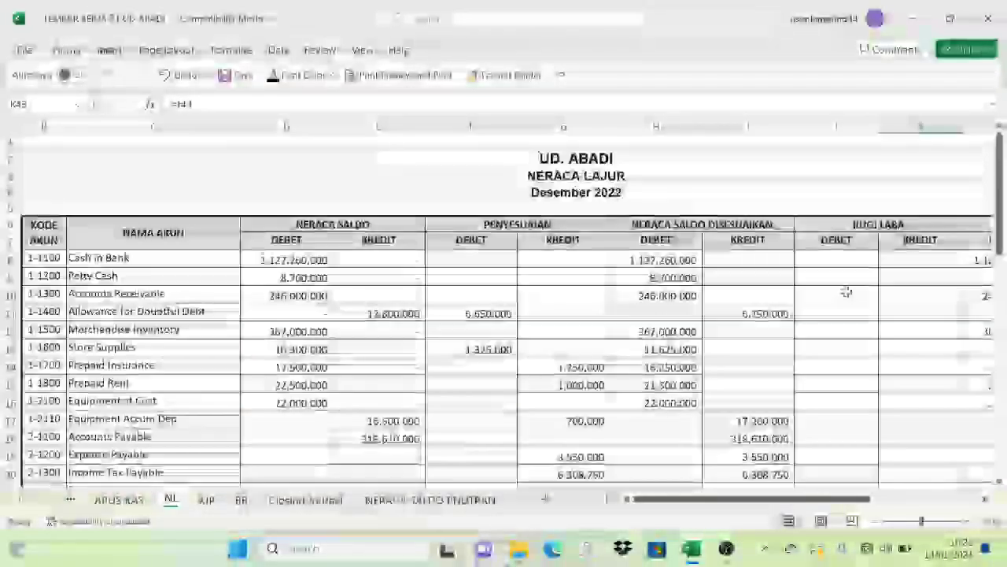
pyautogui.scroll(-12, 846, 292)
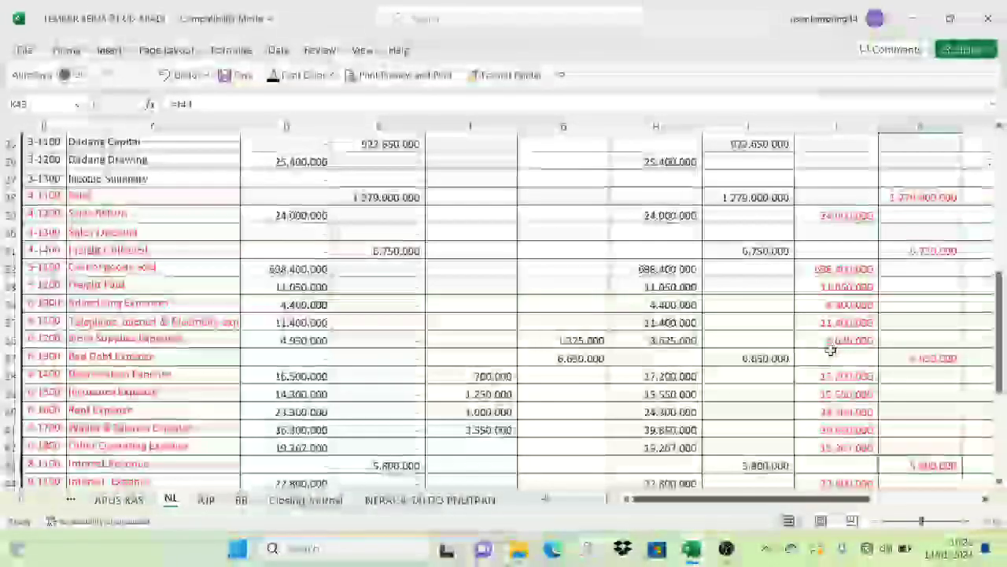
pyautogui.scroll(-1, 830, 349)
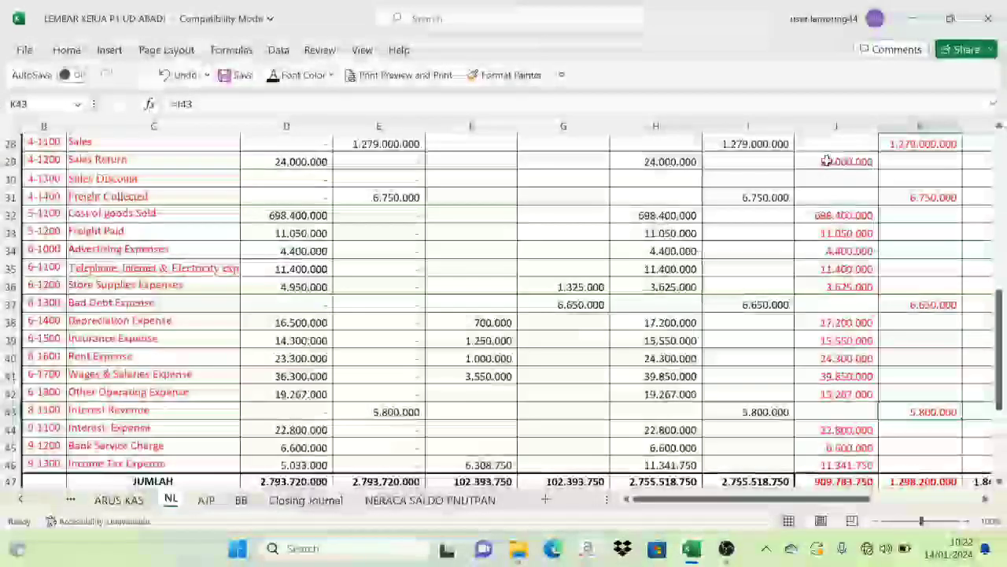
pyautogui.moveTo(826, 160); pyautogui.dragTo(835, 464)
pyautogui.scroll(9, 832, 315)
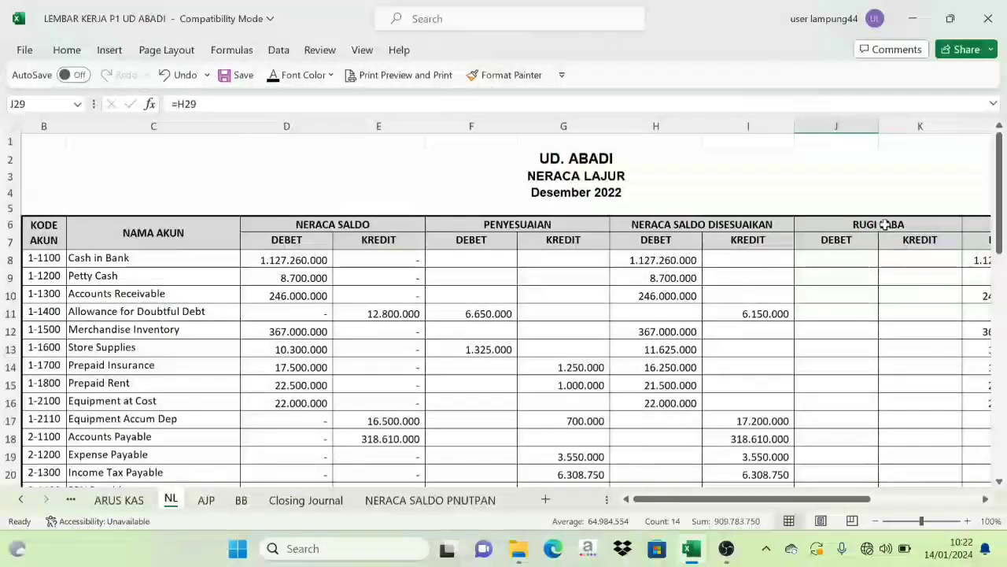
pyautogui.click(839, 240)
pyautogui.scroll(-6, 827, 383)
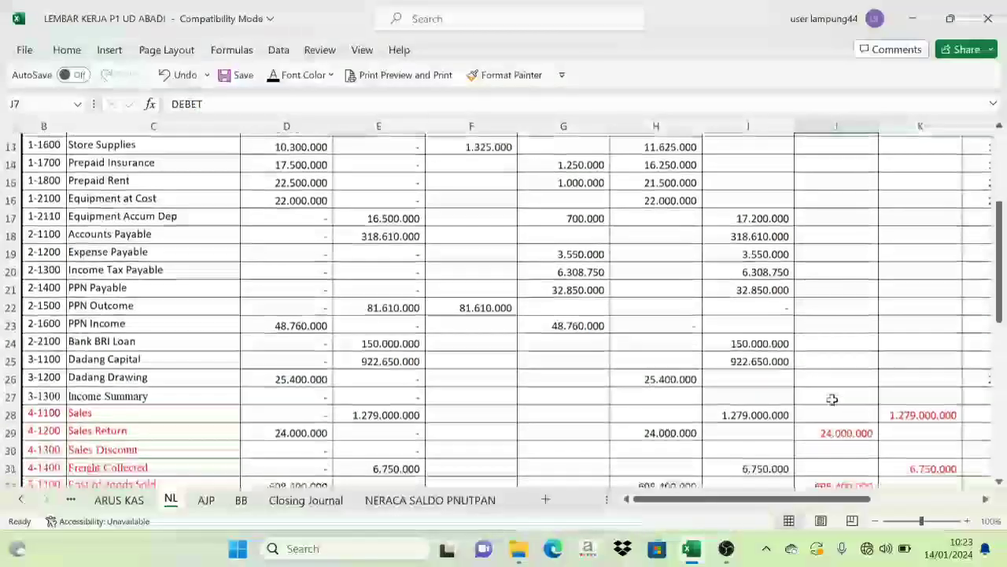
pyautogui.scroll(-2, 836, 378)
pyautogui.scroll(-1, 836, 315)
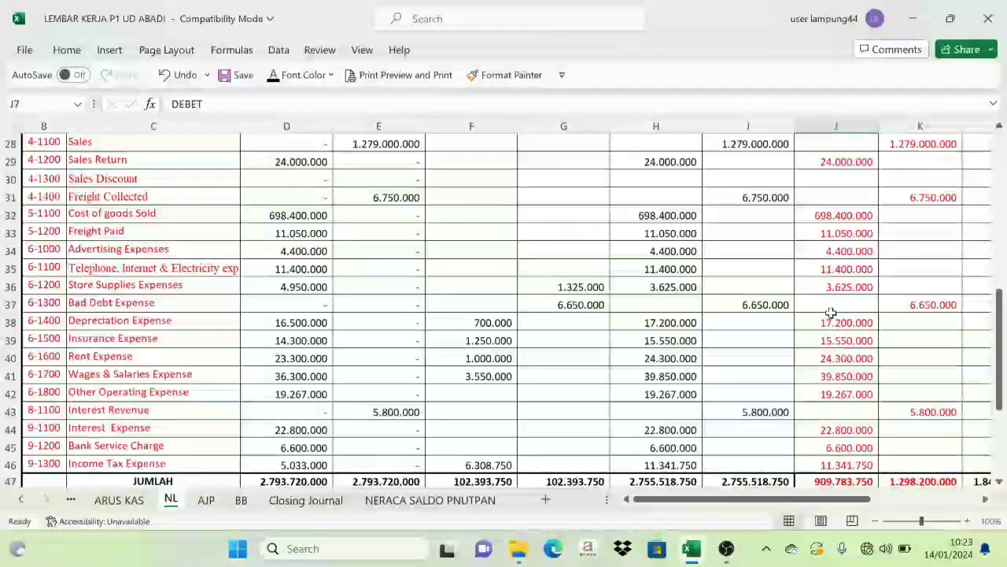
pyautogui.moveTo(825, 157); pyautogui.dragTo(811, 460)
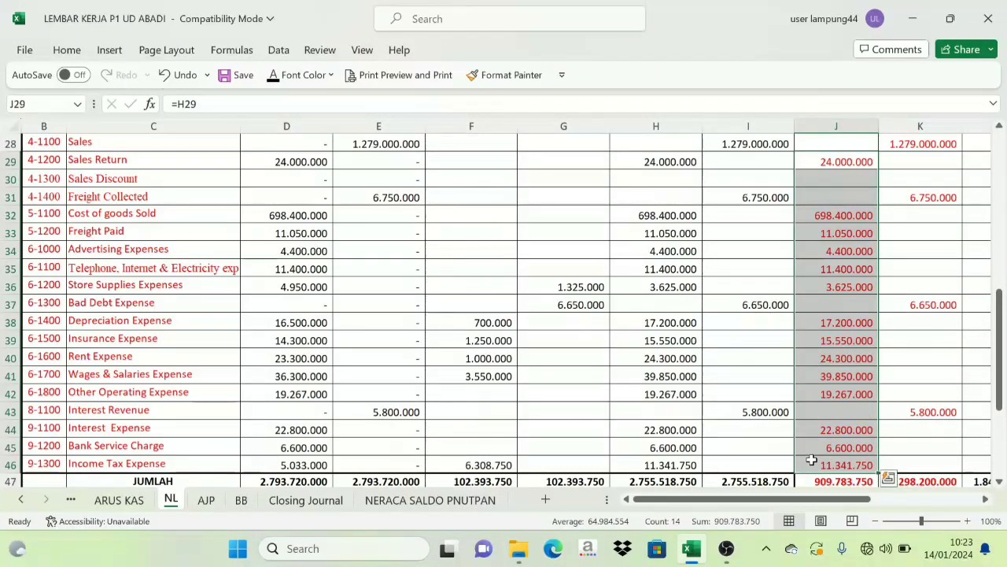
# Step: Check the debit-balance account names in C29 and C32:C34 on the NL sheet against the RUGI LABA debit column
pyautogui.click(103, 161)
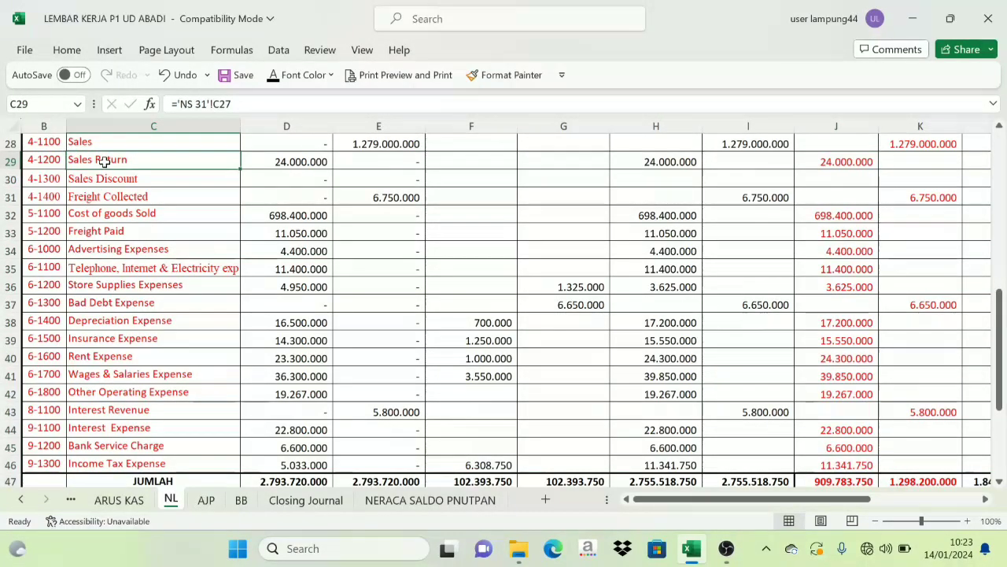
pyautogui.click(82, 215)
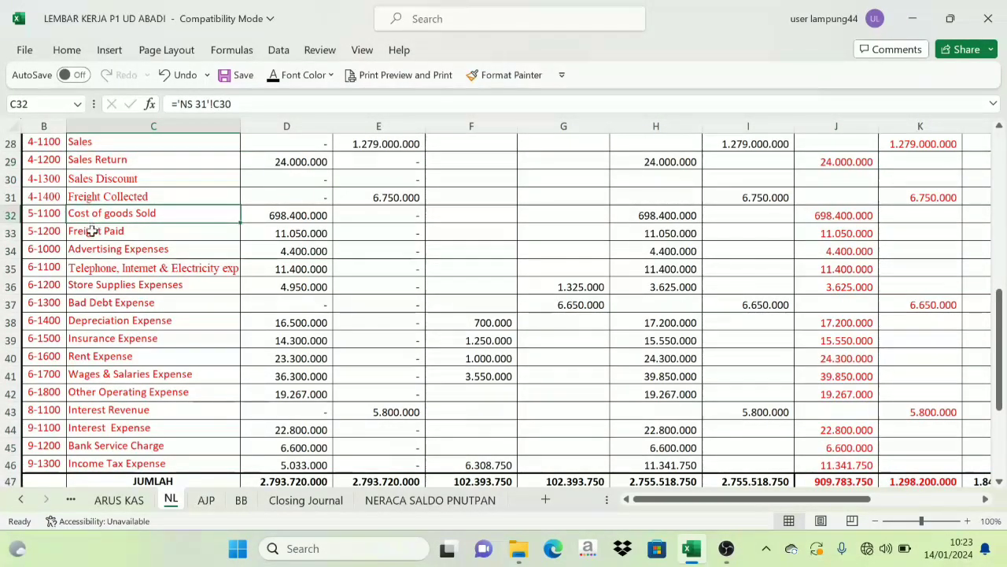
pyautogui.click(94, 231)
pyautogui.click(86, 251)
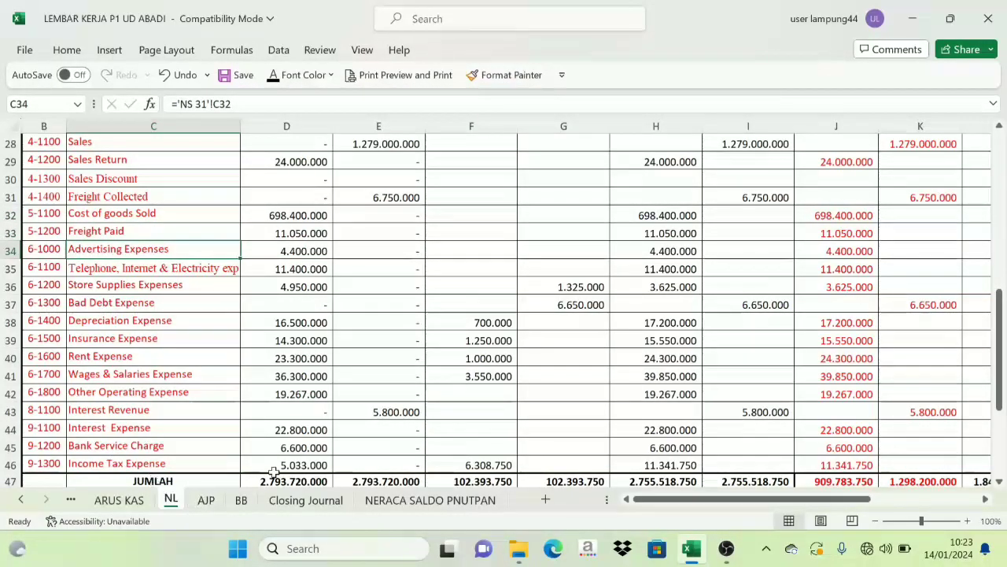
pyautogui.scroll(8, 839, 259)
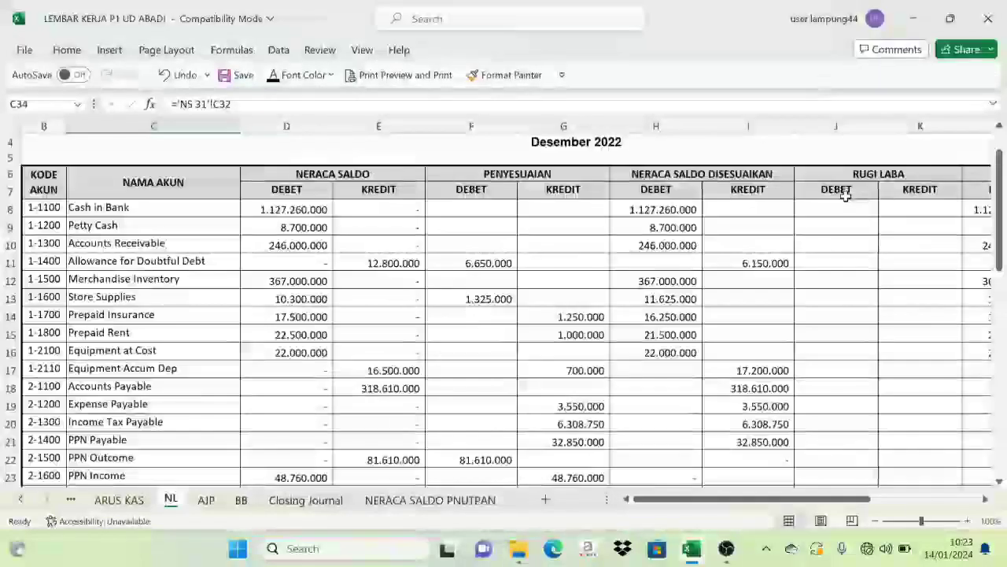
pyautogui.scroll(-8, 841, 209)
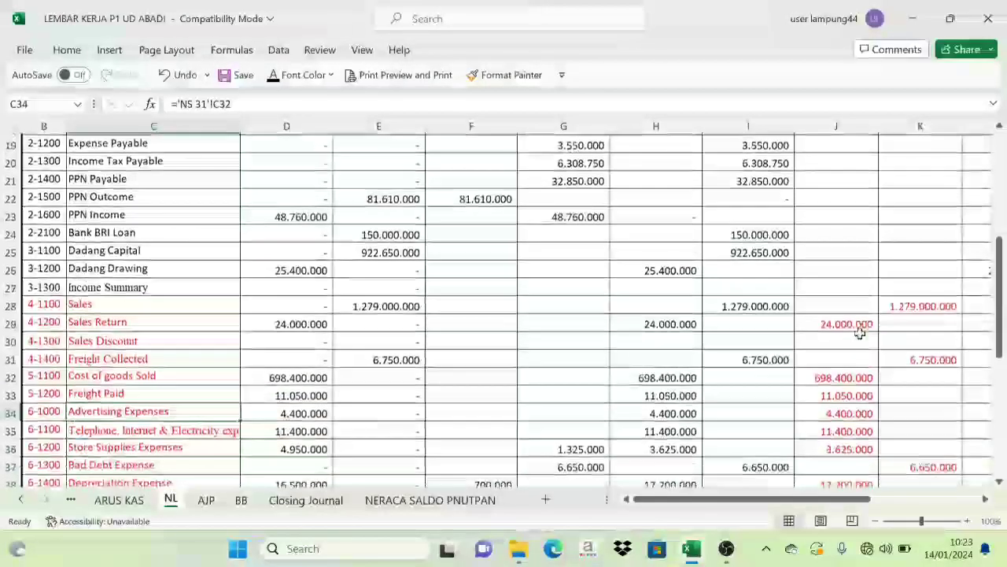
# Step: Colour the date 31 in C13 and the Income Summary name in D13 of the Closing Journal black
pyautogui.click(306, 500)
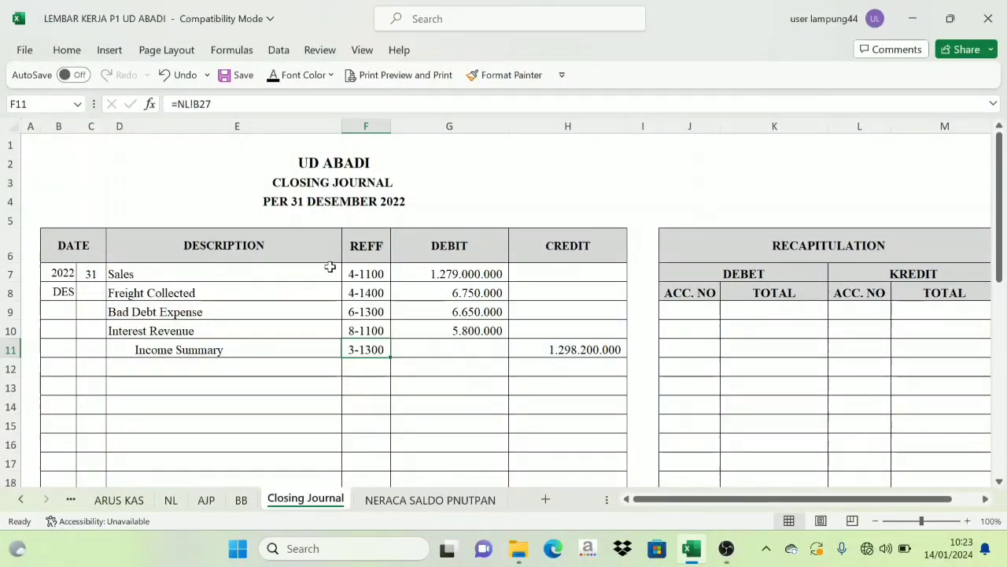
pyautogui.click(99, 389)
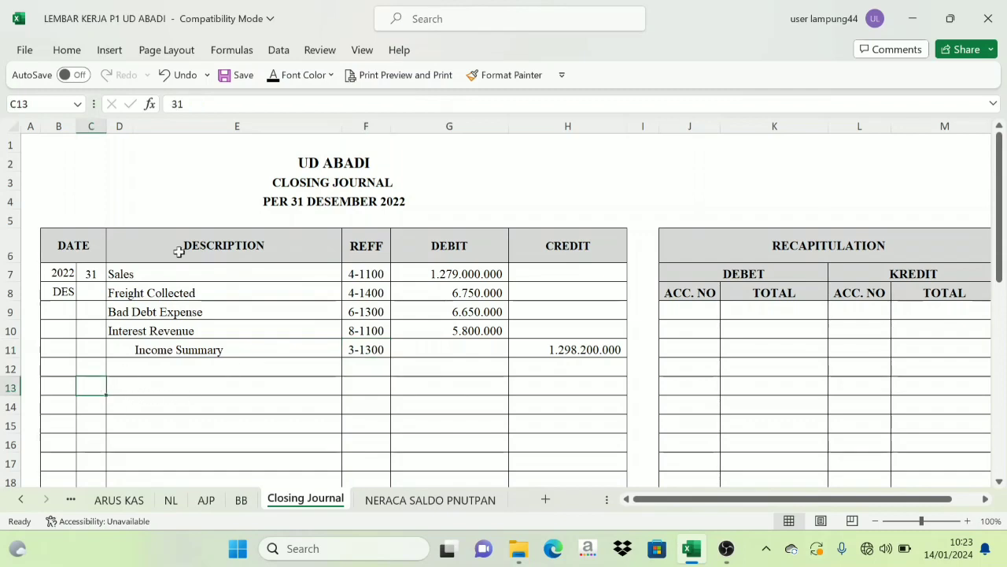
pyautogui.click(273, 77)
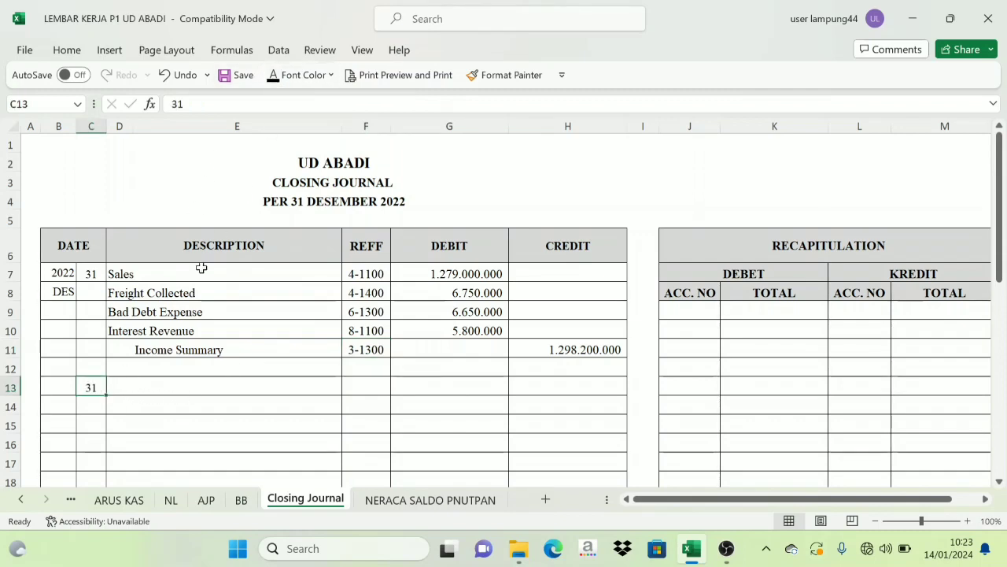
pyautogui.click(150, 351)
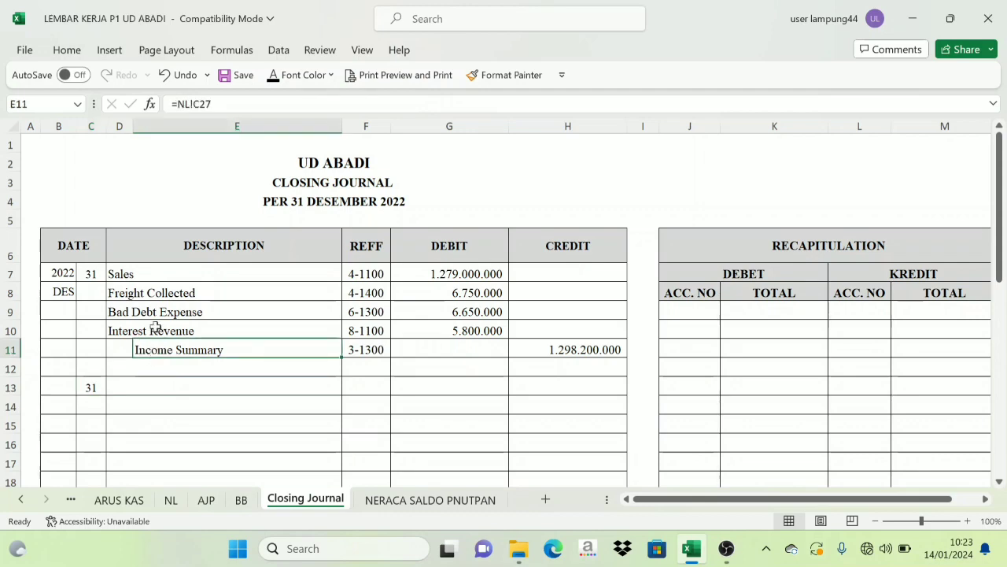
pyautogui.click(113, 387)
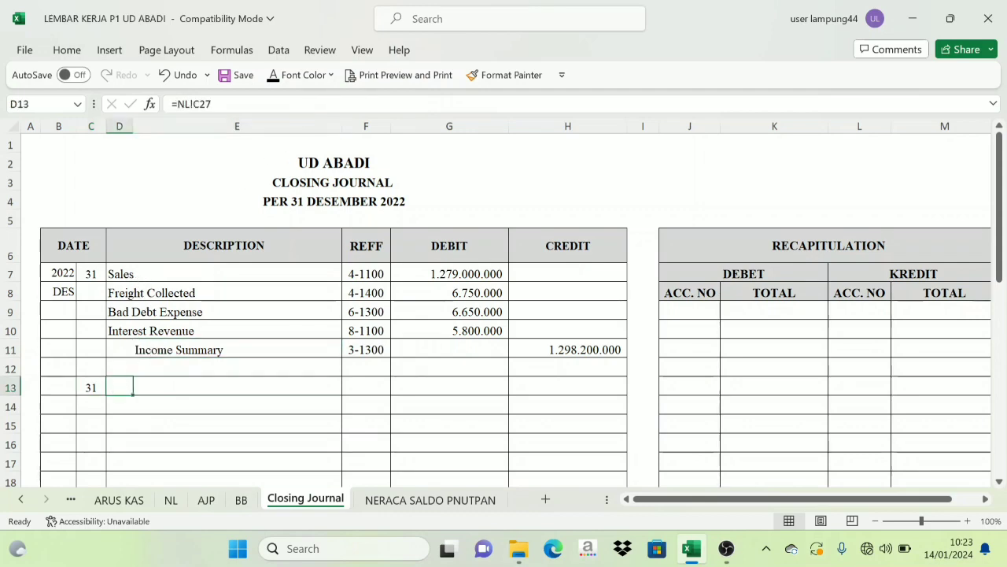
pyautogui.click(273, 77)
# Step: Compare the blank description rows from E14 in the Closing Journal with the debit-balance profit and loss accounts on the NL sheet
pyautogui.scroll(-2, 181, 358)
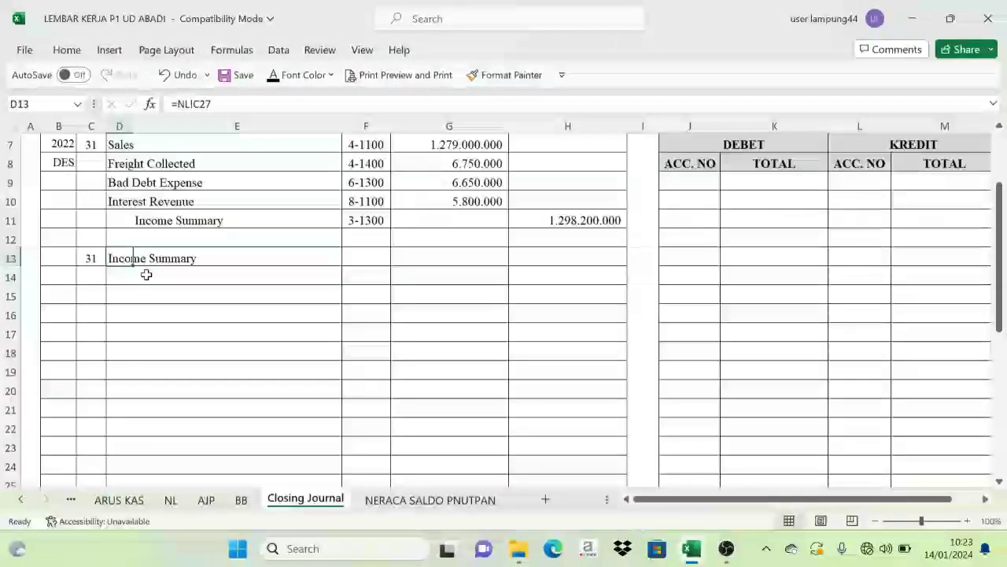
pyautogui.click(153, 277)
pyautogui.moveTo(150, 277); pyautogui.dragTo(170, 403)
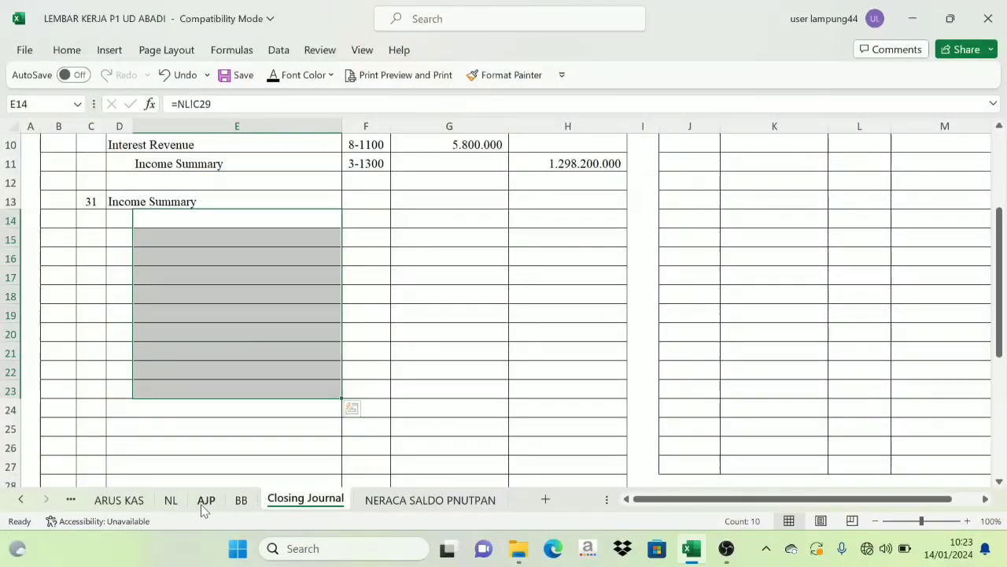
pyautogui.click(173, 501)
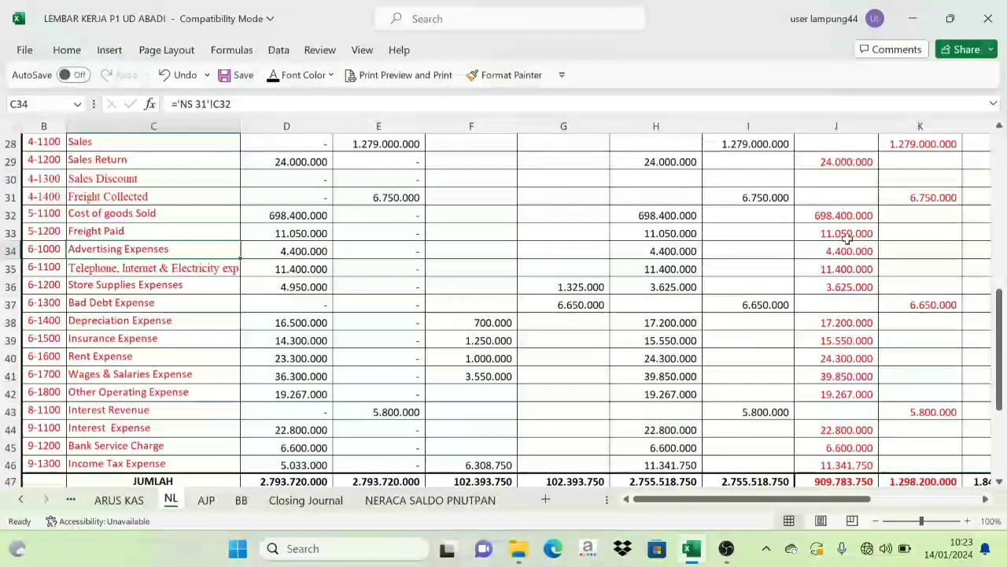
pyautogui.scroll(-1, 818, 371)
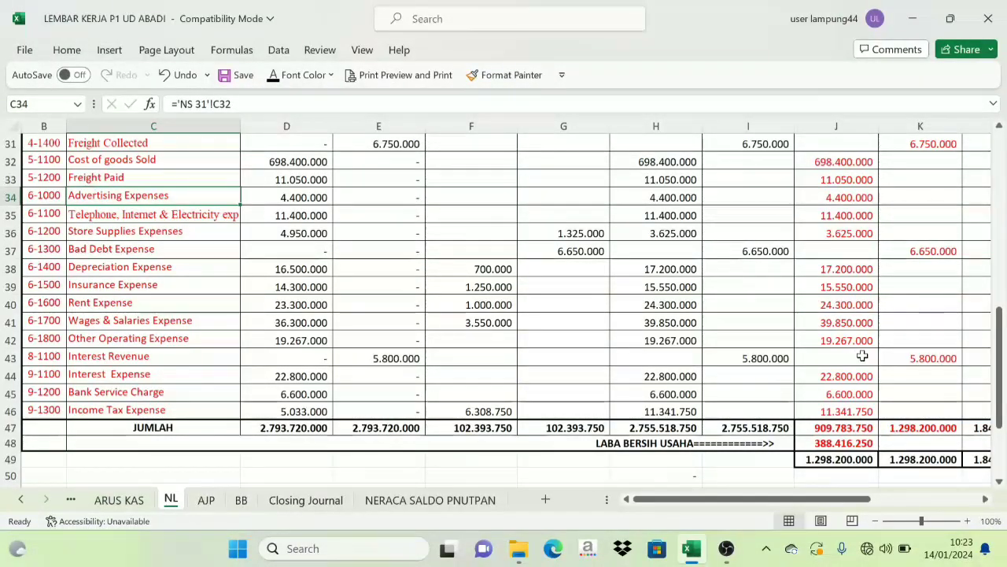
pyautogui.scroll(1, 855, 263)
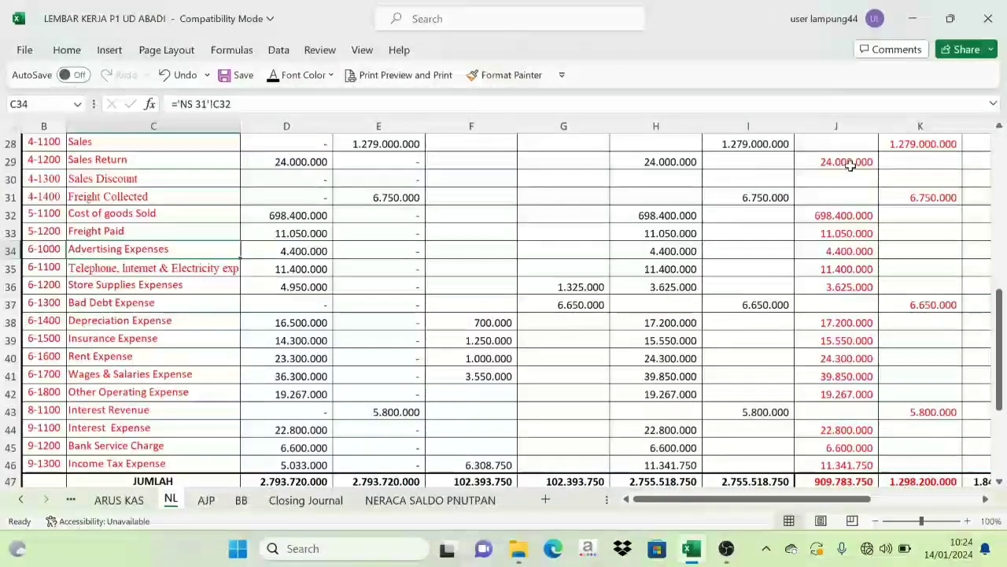
# Step: Go through the individual RUGI LABA debit amounts on the NL sheet, from Sales Return in J29 to Bank Service Charge in J45
pyautogui.click(851, 162)
pyautogui.click(835, 217)
pyautogui.click(828, 234)
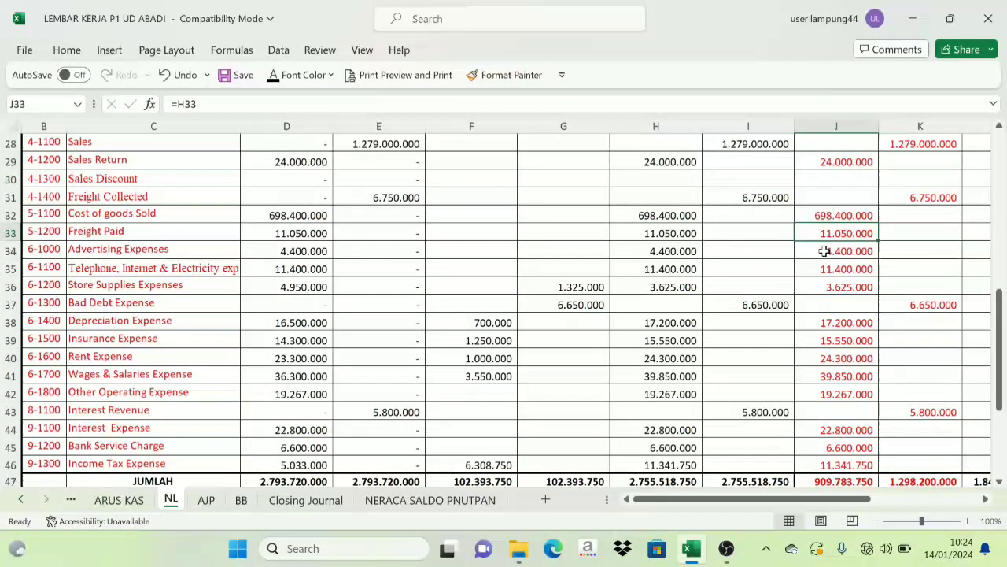
pyautogui.click(826, 250)
pyautogui.click(827, 268)
pyautogui.click(828, 286)
pyautogui.click(837, 326)
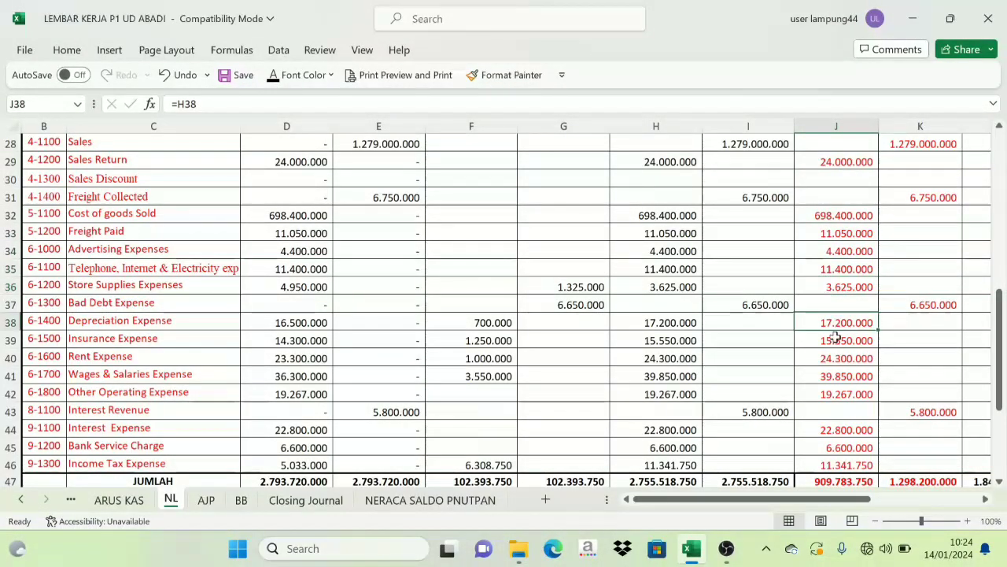
pyautogui.click(835, 343)
pyautogui.click(833, 361)
pyautogui.click(833, 390)
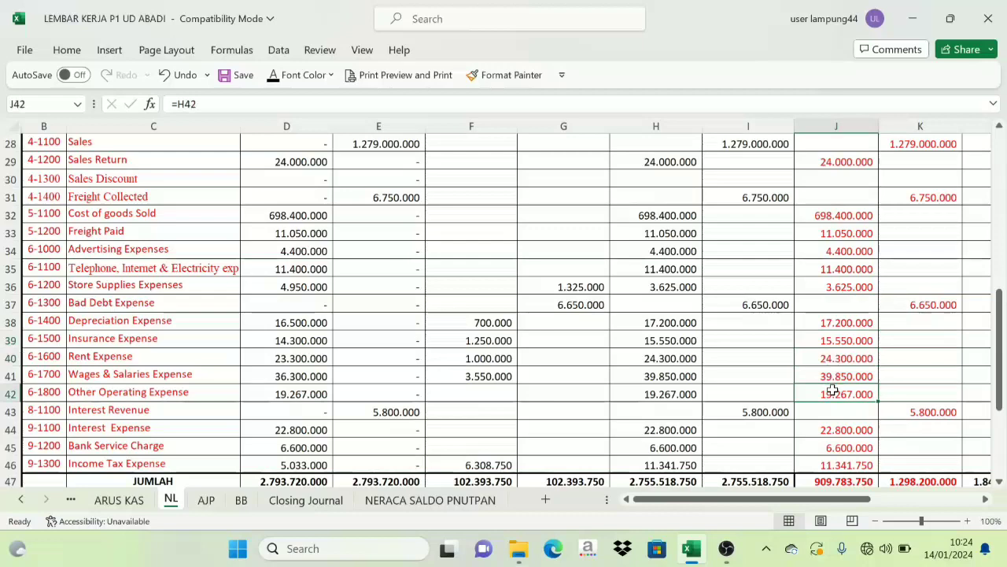
pyautogui.click(840, 432)
pyautogui.click(841, 448)
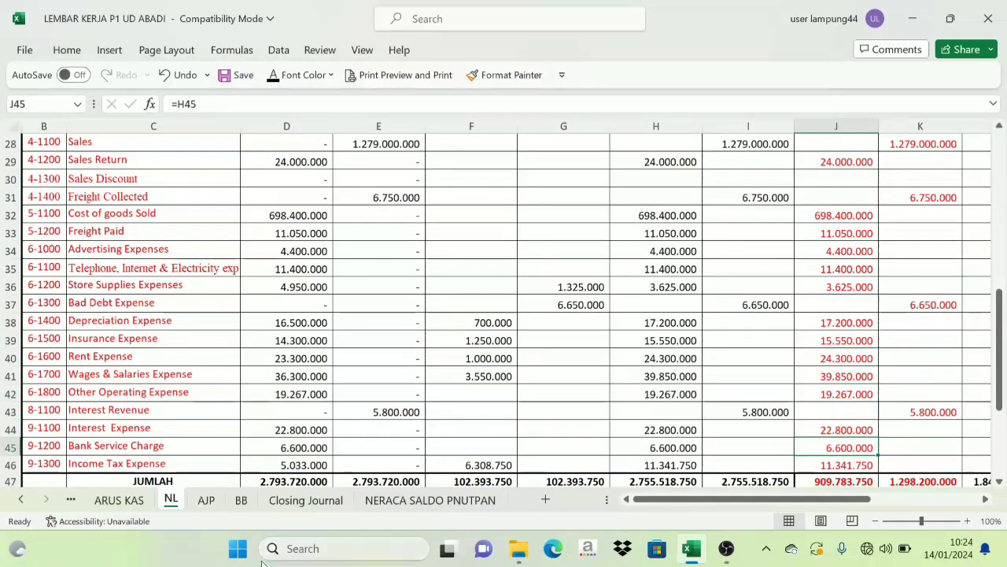
# Step: Colour the account names in E14:E27 of the Closing Journal, from Sales Return to Income Tax Expense, black
pyautogui.click(299, 500)
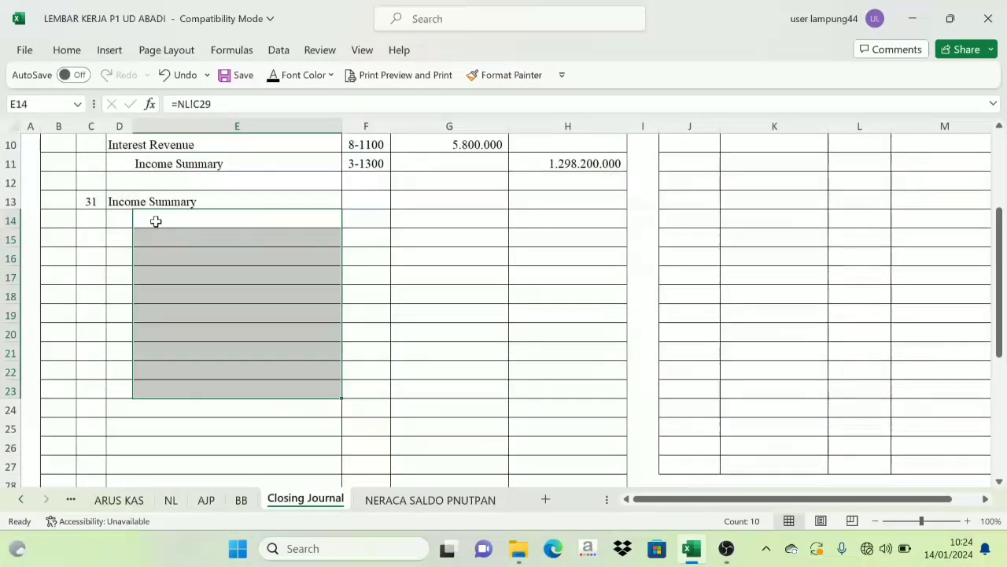
pyautogui.moveTo(152, 220); pyautogui.dragTo(158, 466)
pyautogui.click(297, 75)
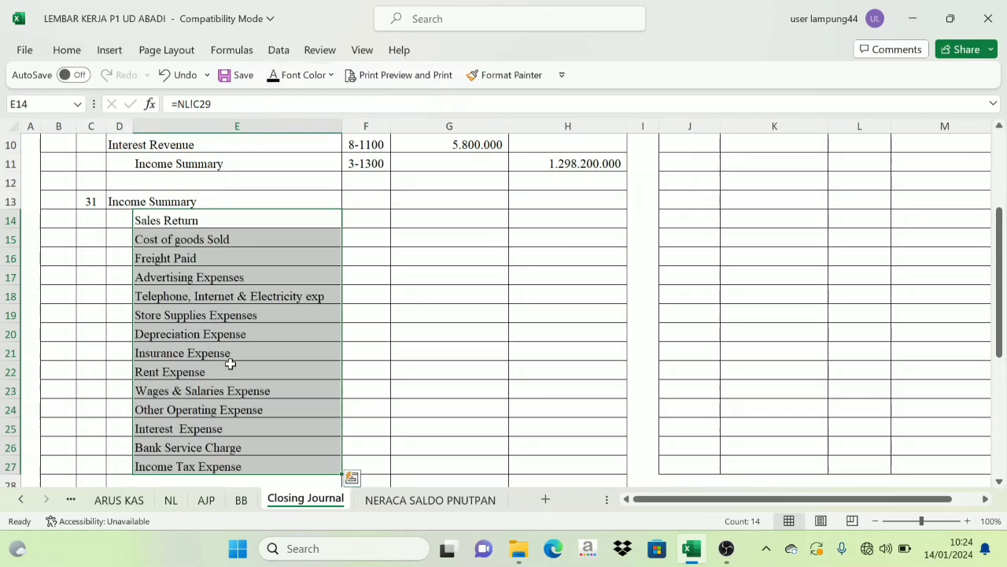
pyautogui.scroll(-1, 227, 360)
pyautogui.scroll(1, 207, 337)
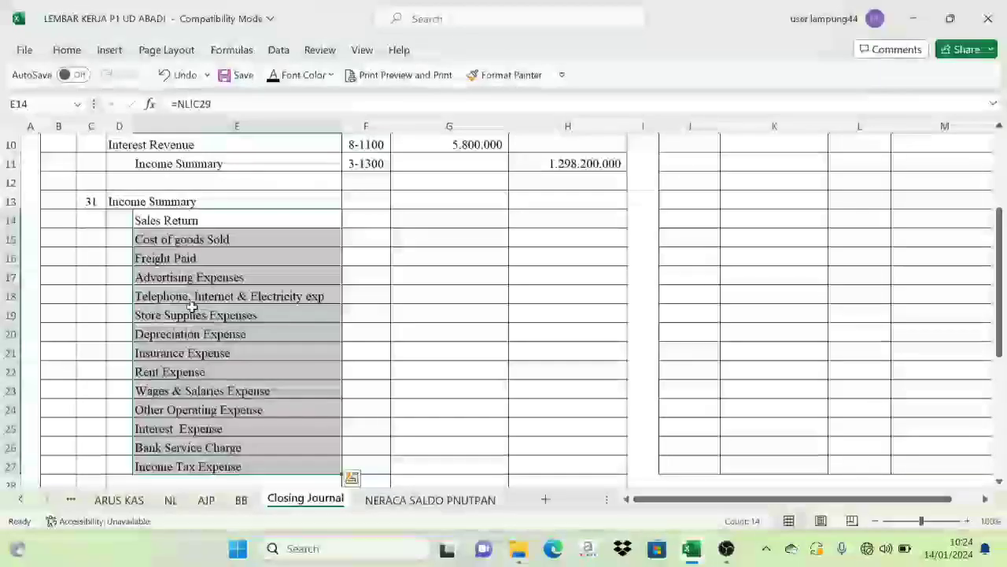
pyautogui.click(195, 295)
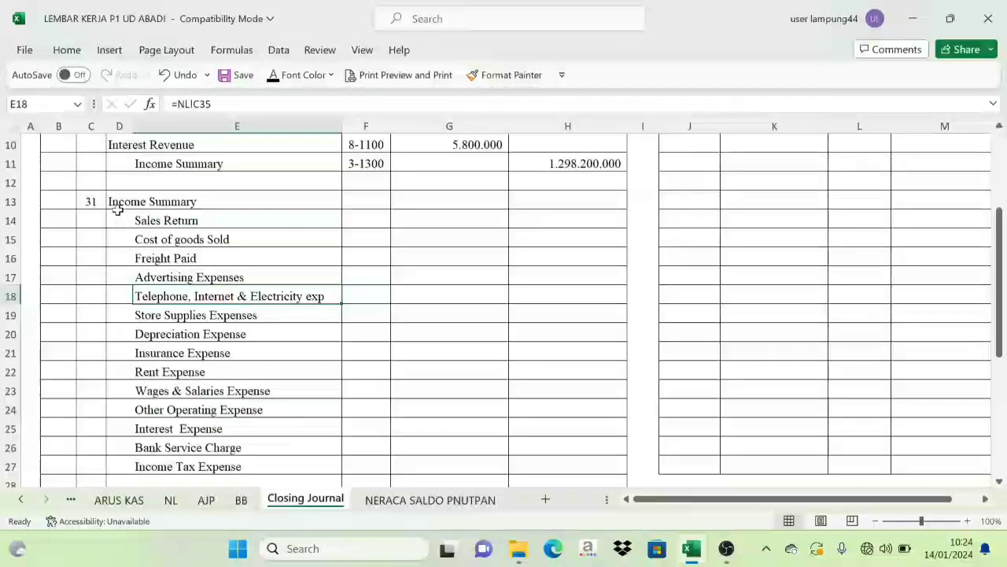
pyautogui.click(154, 220)
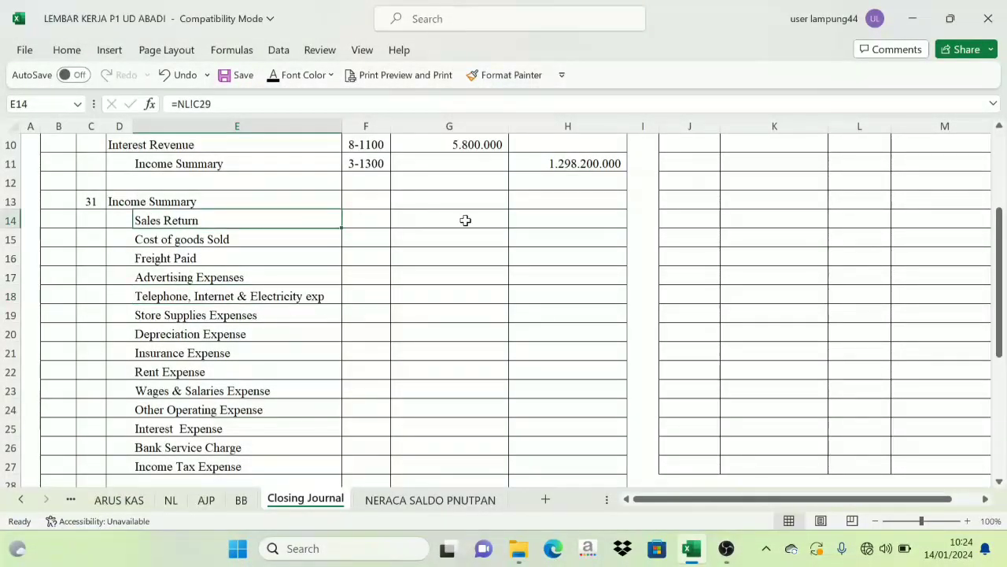
# Step: Check the Sales Return debit in J29 on the NL sheet and colour its credit amount in H14 of the Closing Journal black
pyautogui.click(170, 500)
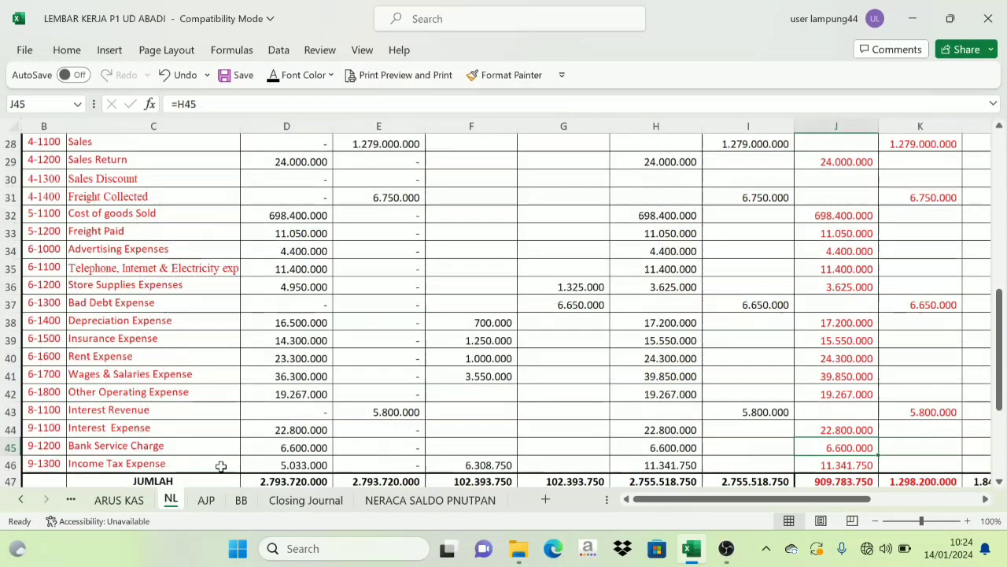
pyautogui.click(834, 164)
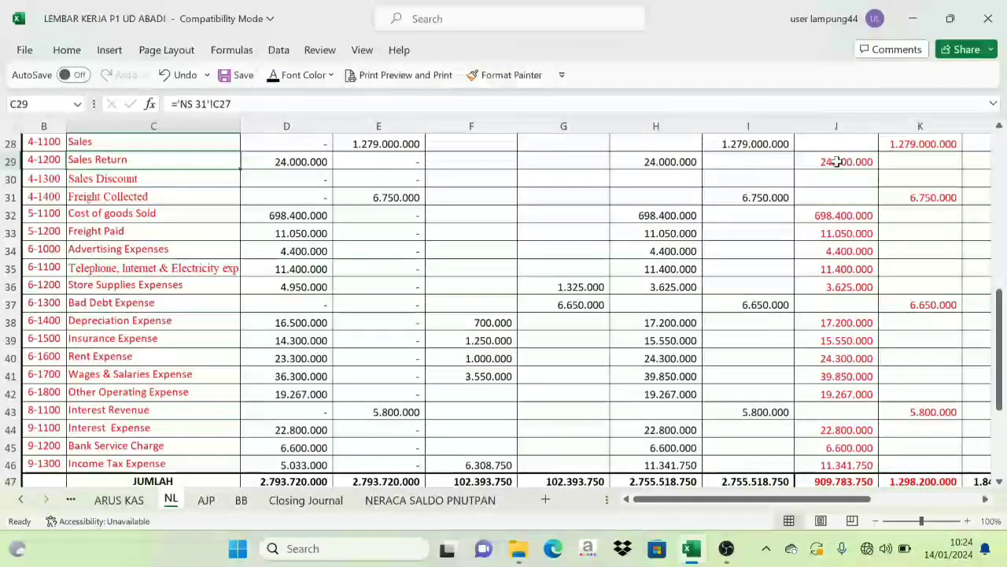
pyautogui.click(303, 500)
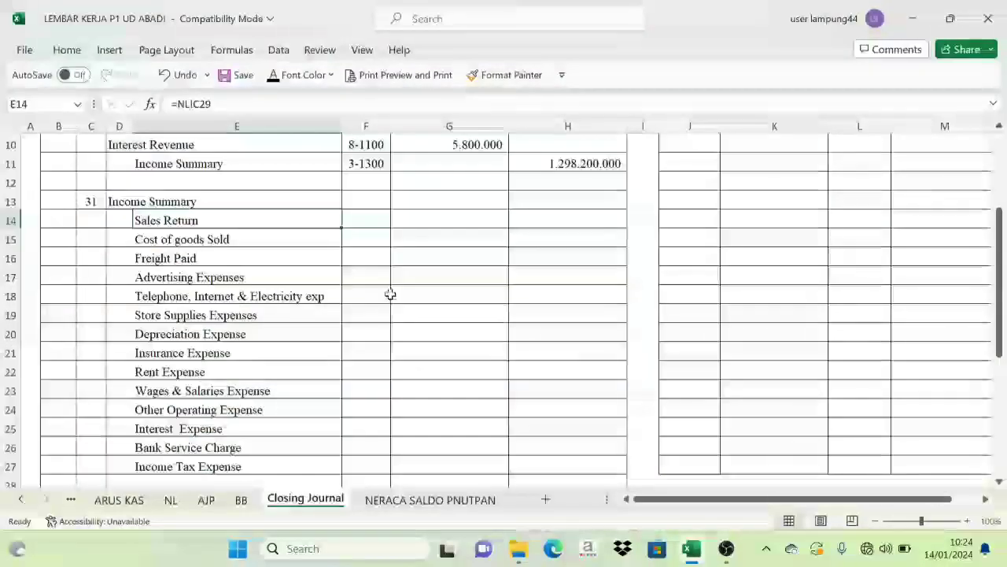
pyautogui.click(555, 215)
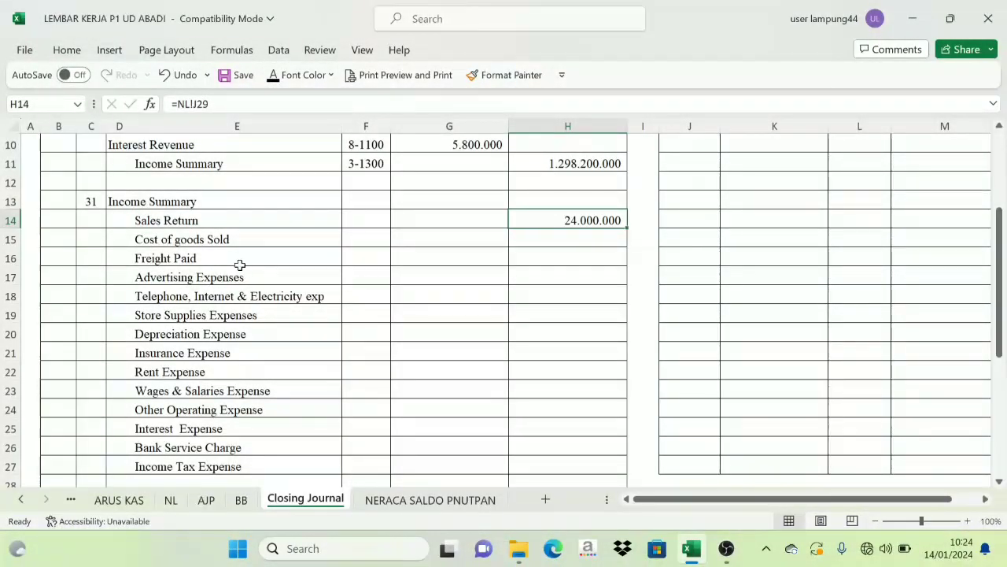
# Step: Check the debit amounts in J32:J46 on the NL sheet and colour the matching credits in H15:H27 of the Closing Journal black
pyautogui.click(170, 500)
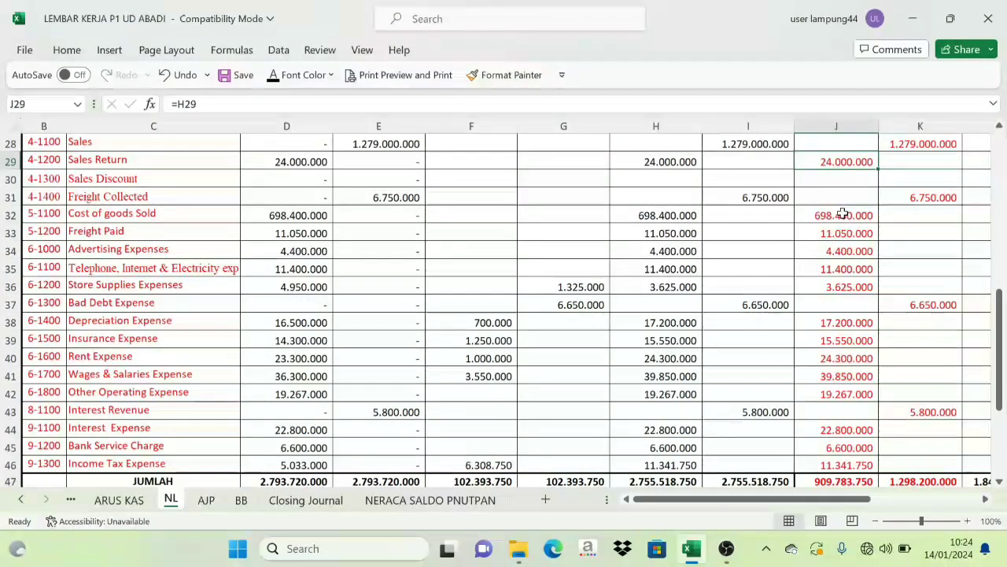
pyautogui.moveTo(849, 215); pyautogui.dragTo(852, 459)
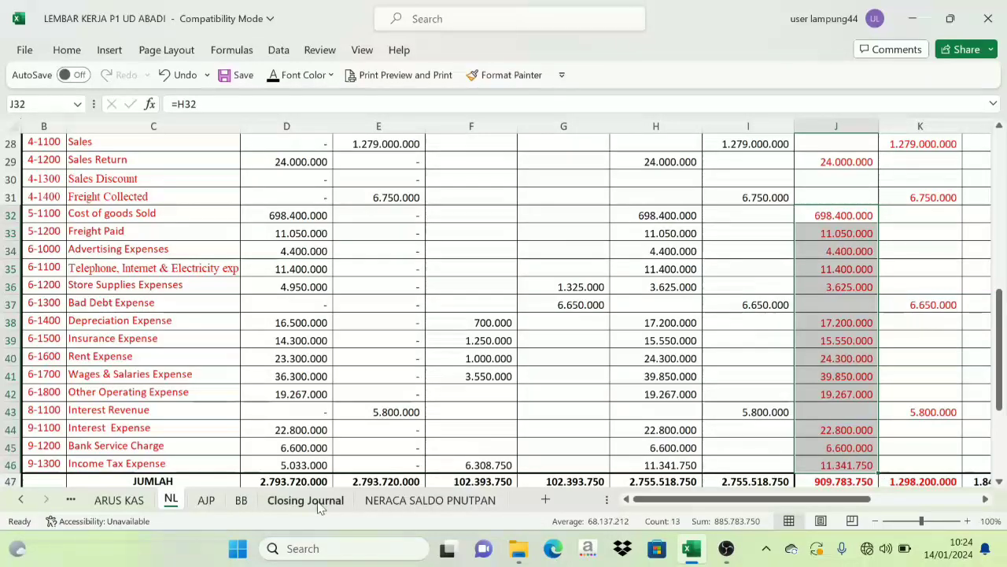
pyautogui.click(314, 499)
pyautogui.moveTo(544, 236); pyautogui.dragTo(530, 468)
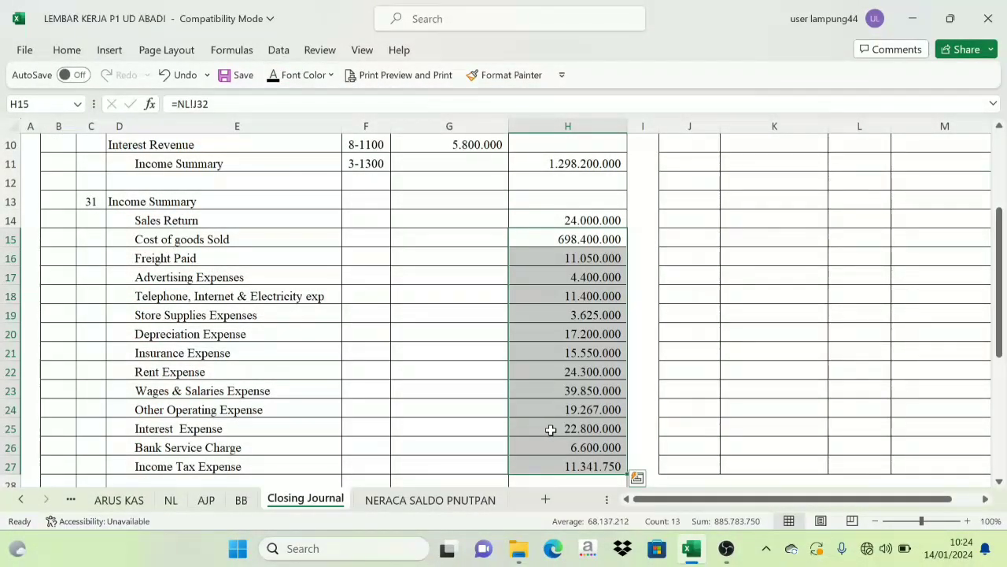
pyautogui.click(496, 425)
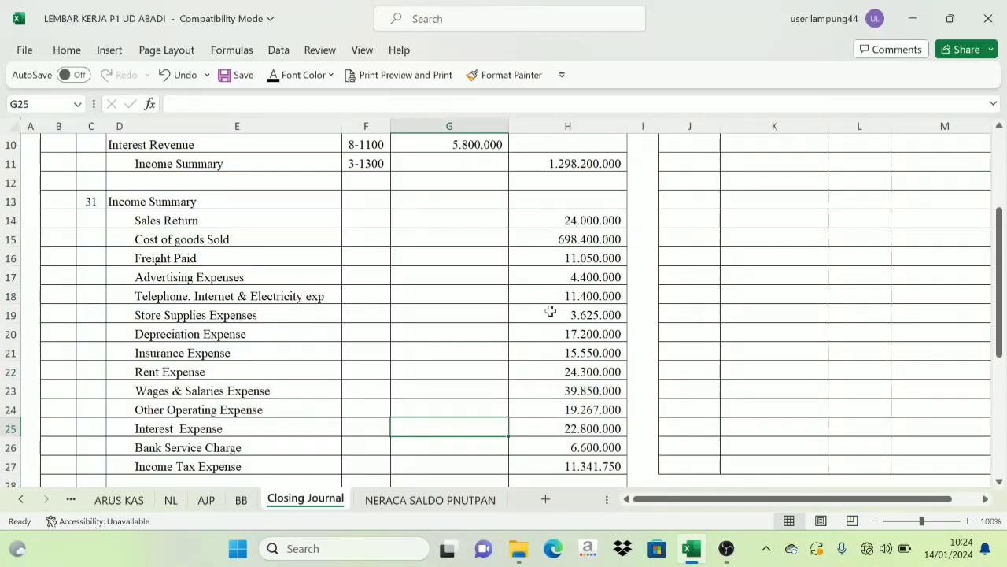
# Step: Check the credits in H14:H27 and colour their sum, the Income Summary debit in G13, black
pyautogui.moveTo(575, 222); pyautogui.dragTo(551, 467)
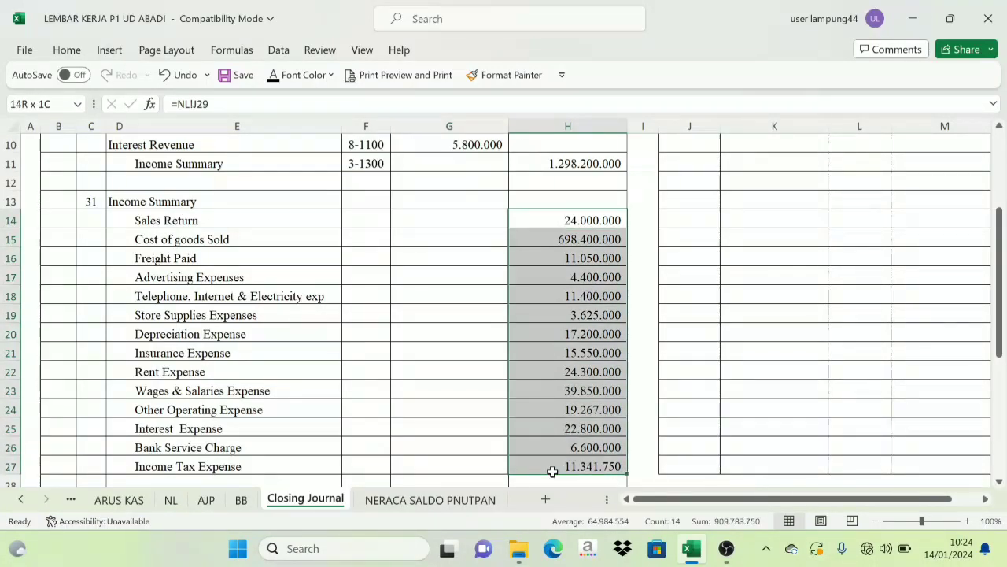
pyautogui.click(440, 202)
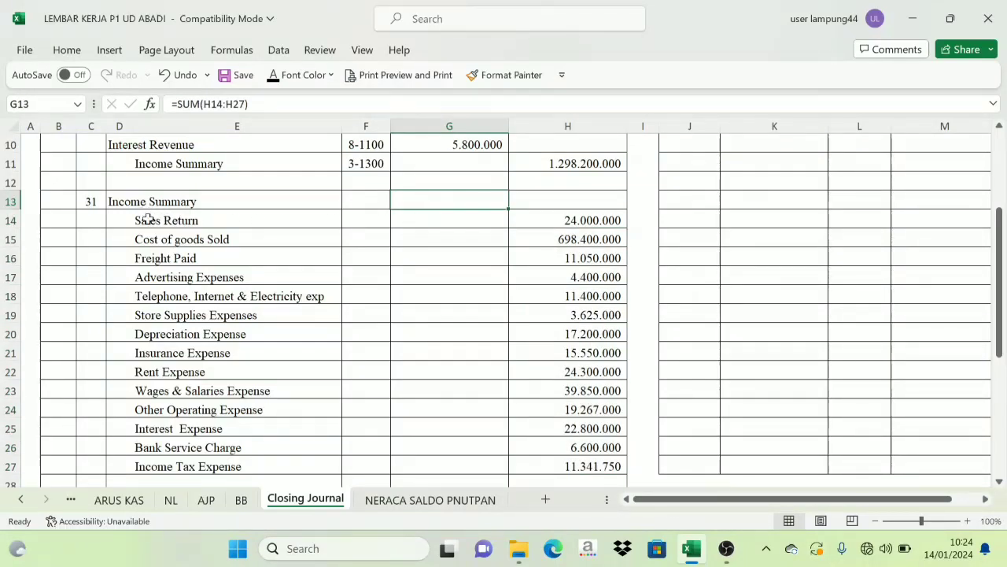
pyautogui.click(272, 77)
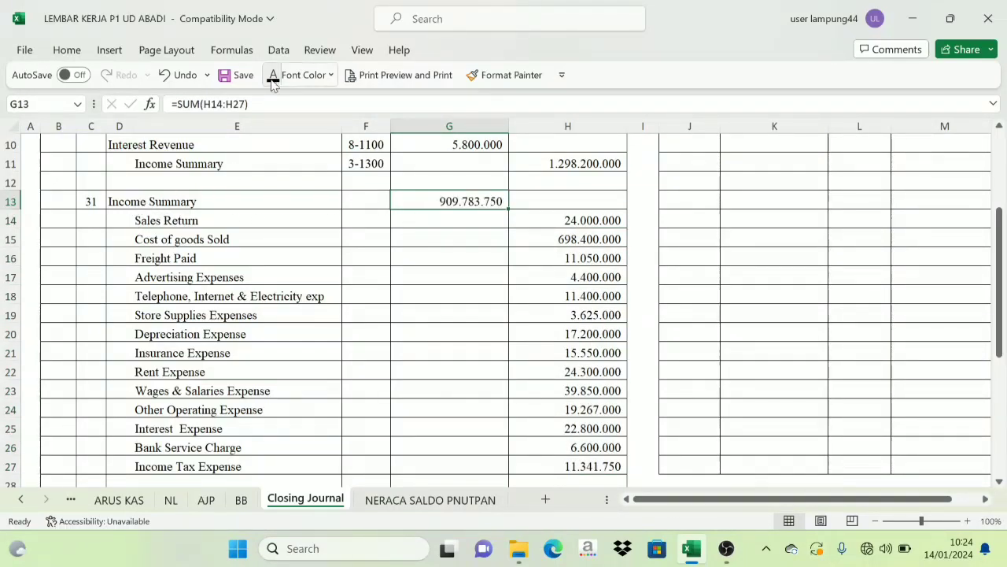
pyautogui.scroll(-1, 450, 271)
pyautogui.scroll(2, 447, 291)
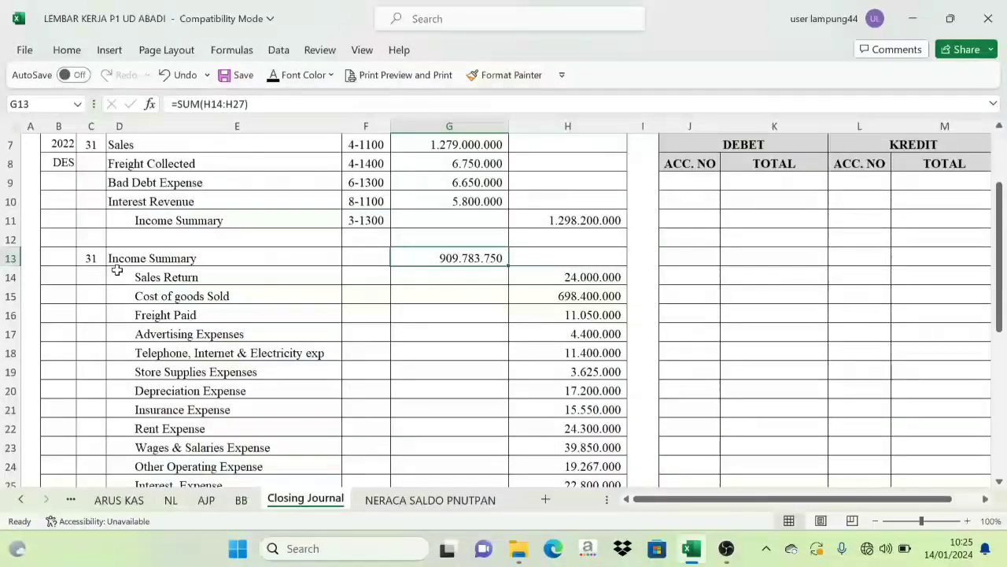
# Step: Review both entries in the Closing Journal, from the revenue accounts closed in rows 7 to 11 to the expense accounts below
pyautogui.scroll(2, 175, 343)
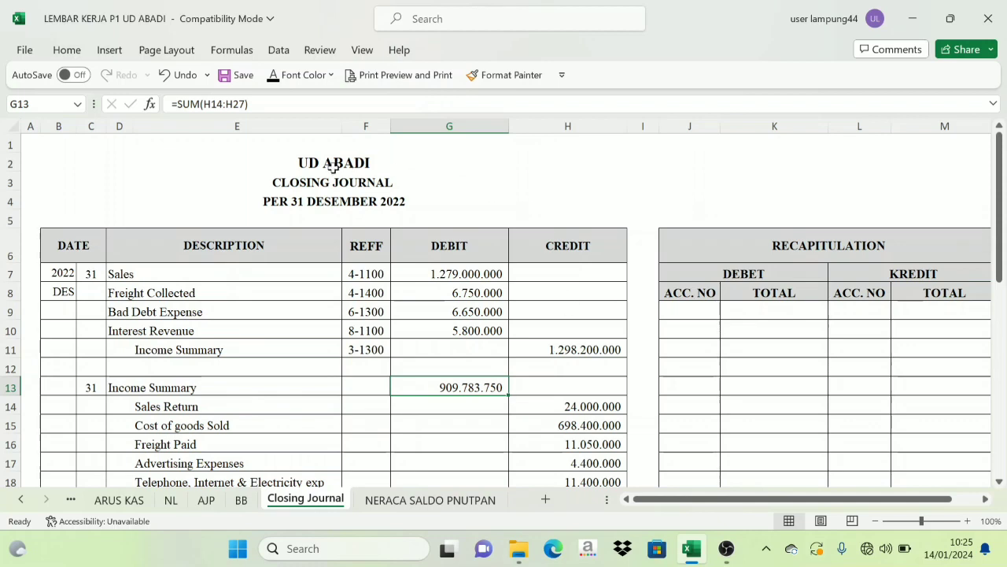
pyautogui.moveTo(120, 275); pyautogui.dragTo(146, 335)
pyautogui.click(175, 353)
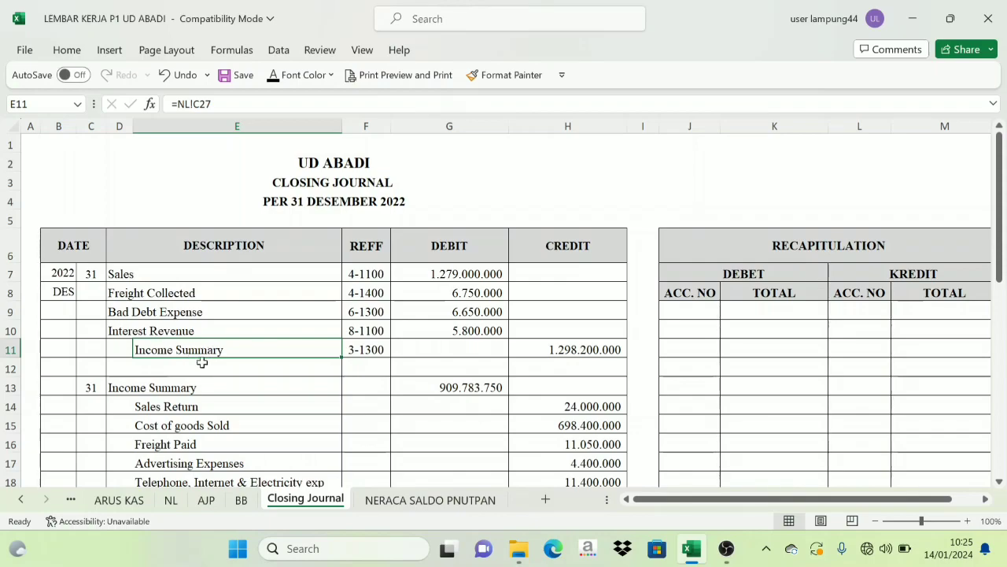
pyautogui.scroll(-2, 202, 346)
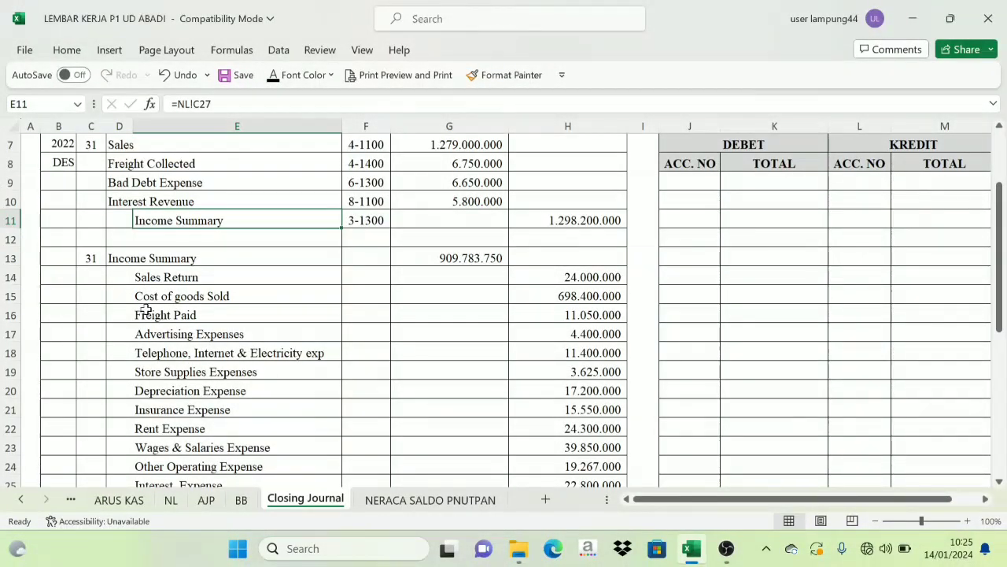
pyautogui.scroll(2, 238, 254)
pyautogui.click(302, 182)
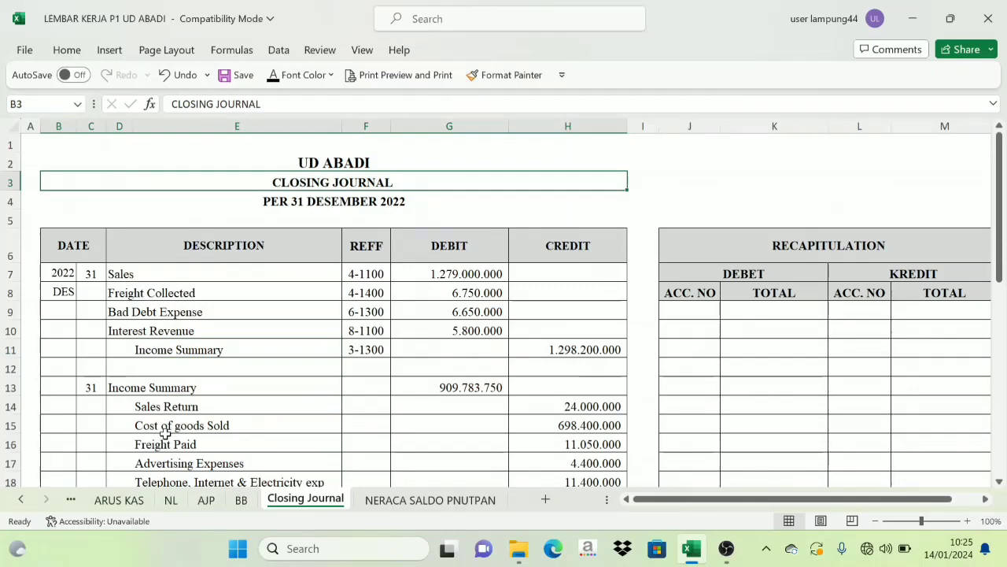
pyautogui.scroll(-1, 166, 432)
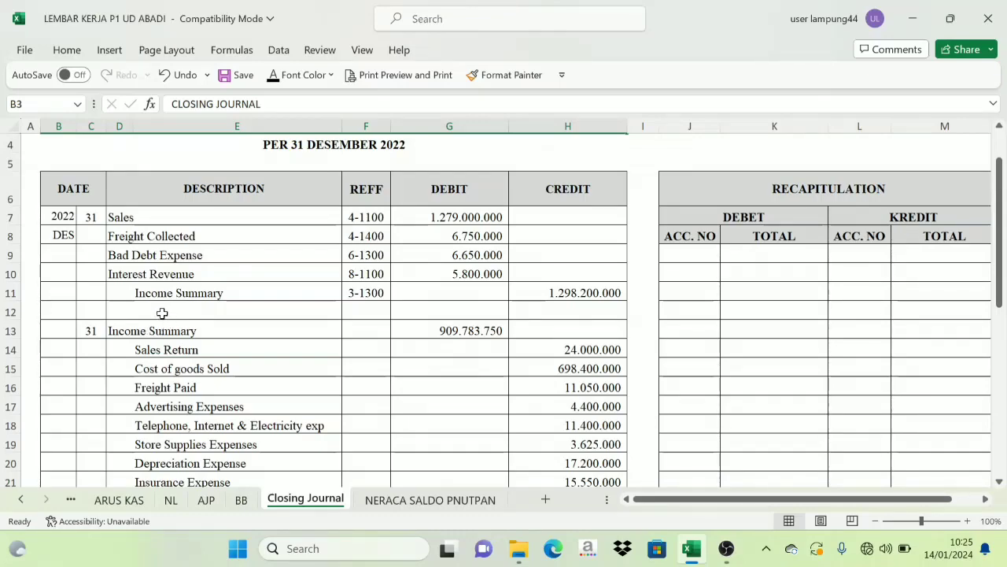
pyautogui.scroll(-3, 149, 353)
pyautogui.scroll(2, 150, 354)
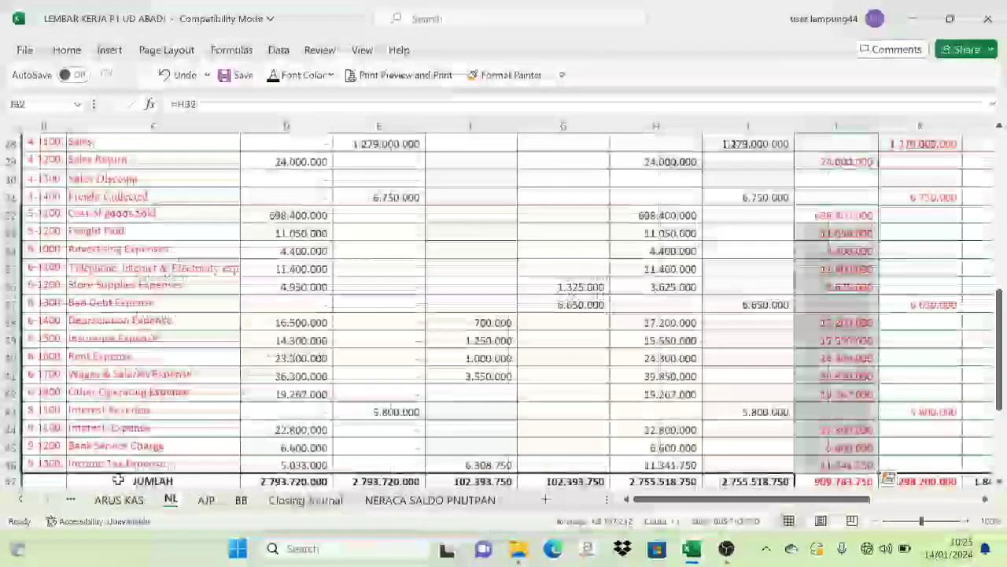
# Step: Examine the RUGI LABA credit amounts from K28 and the debit amounts in J29:J46 on the NL sheet, down to their totals
pyautogui.scroll(2, 956, 253)
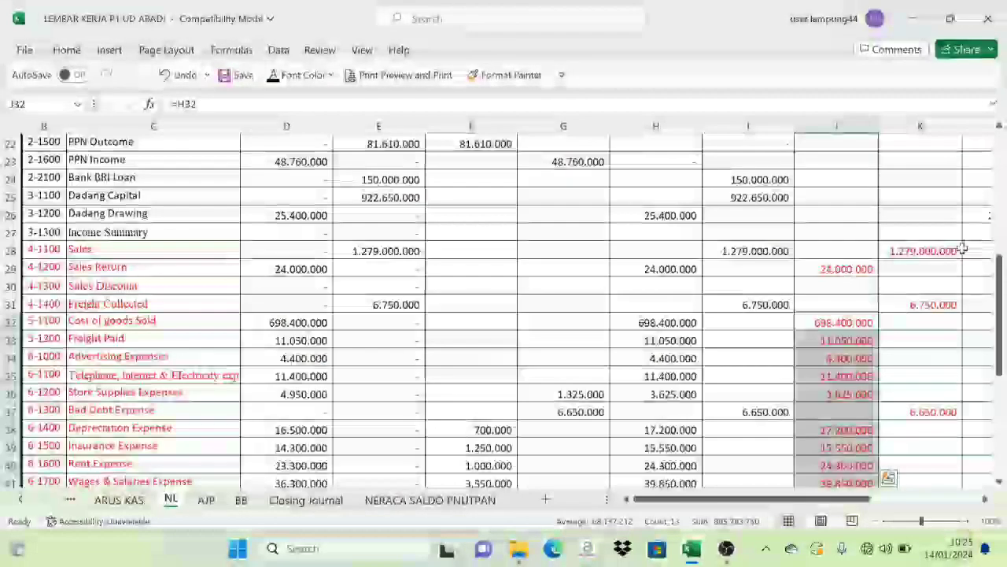
pyautogui.moveTo(917, 254); pyautogui.dragTo(892, 478)
pyautogui.scroll(-1, 833, 293)
pyautogui.moveTo(832, 211); pyautogui.dragTo(834, 386)
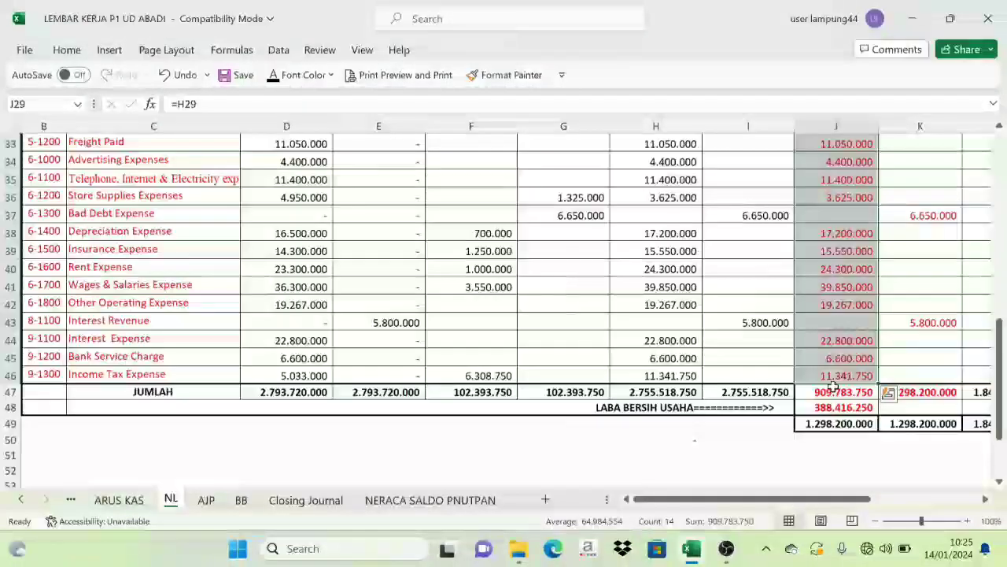
pyautogui.scroll(1, 836, 382)
pyautogui.scroll(-2, 838, 381)
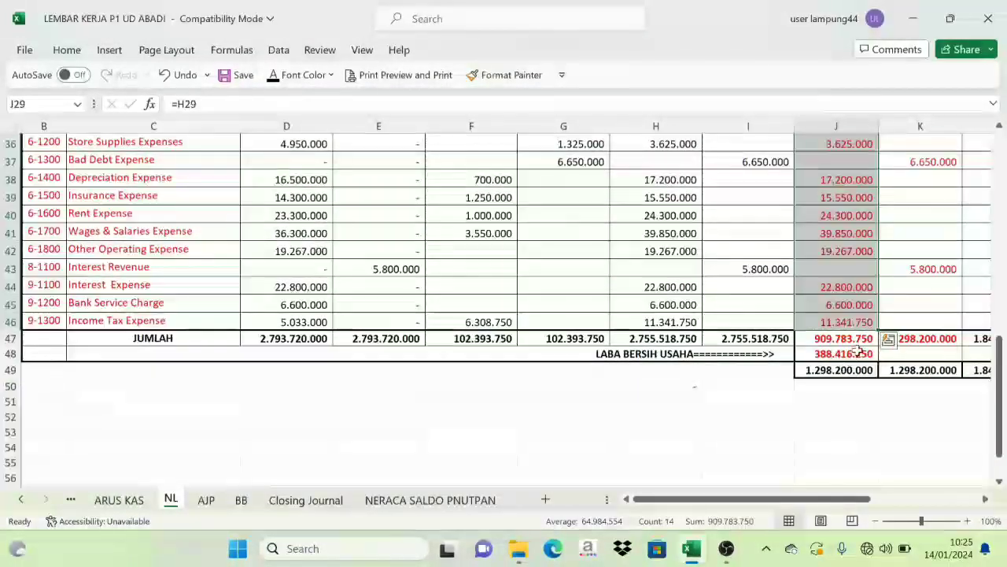
# Step: Compare the profit and loss totals in J47 and K47 on the NL sheet with the net profit formula in J48
pyautogui.click(927, 281)
pyautogui.click(904, 339)
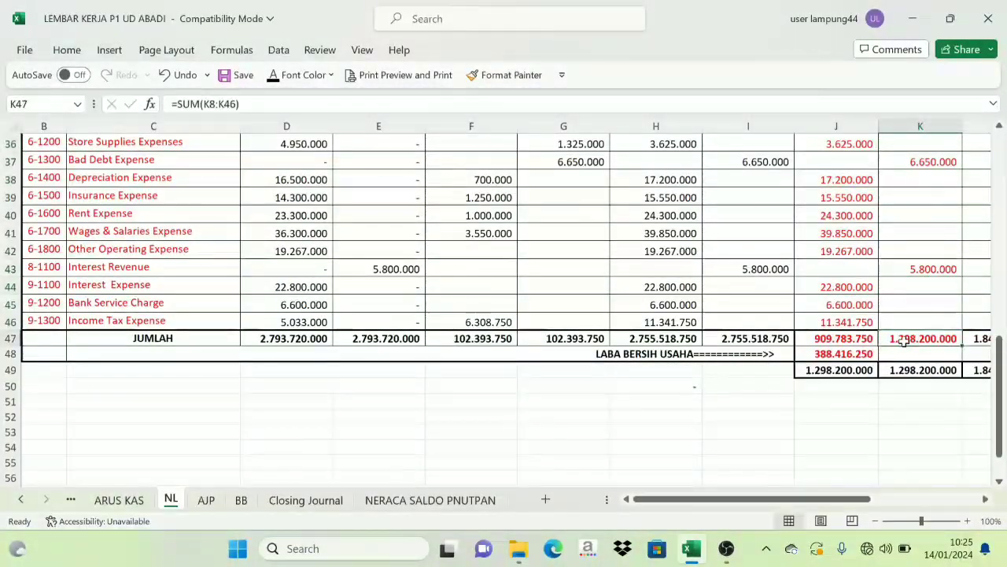
pyautogui.click(845, 340)
pyautogui.click(915, 338)
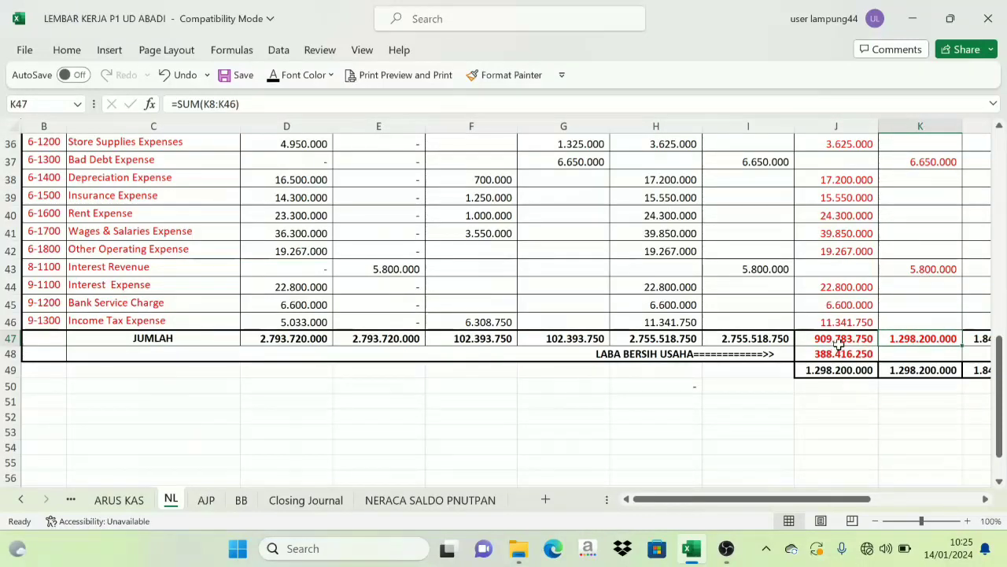
pyautogui.click(842, 342)
pyautogui.click(846, 353)
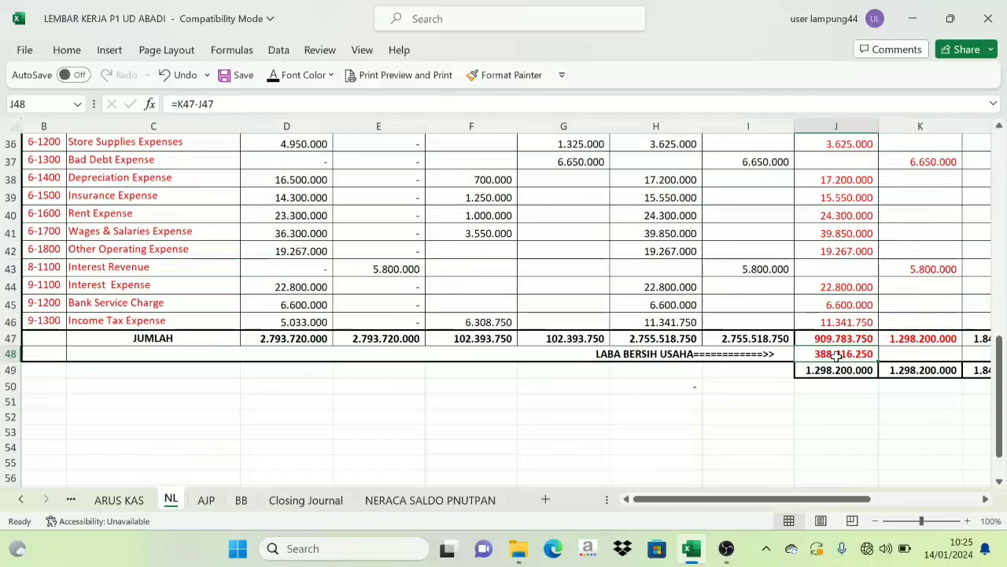
# Step: Colour the date in C29, the Income Summary entry in D29 and the owner's Capital entry in E30 of the Closing Journal black
pyautogui.click(307, 499)
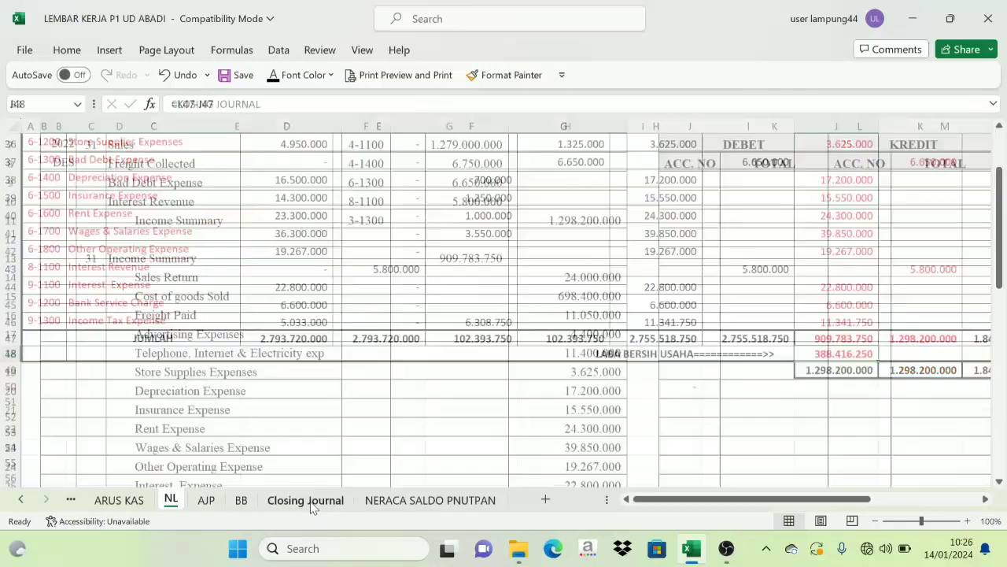
pyautogui.scroll(-4, 303, 482)
pyautogui.scroll(-1, 192, 416)
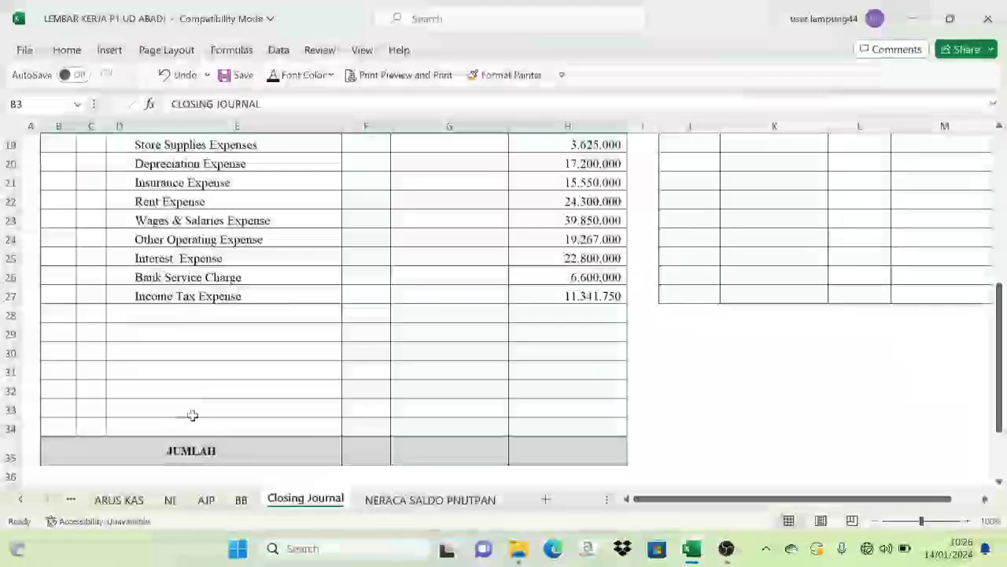
pyautogui.click(100, 331)
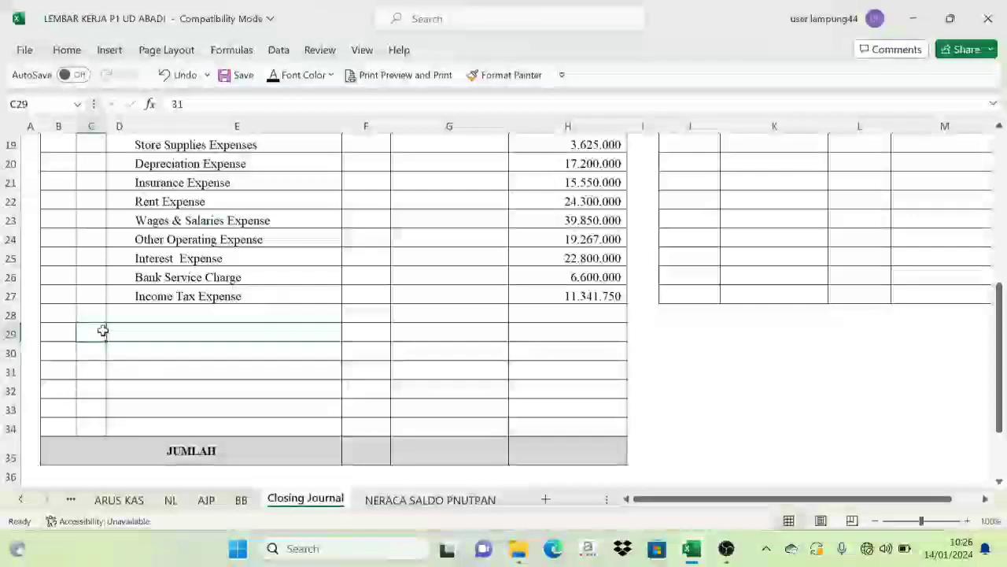
pyautogui.click(273, 77)
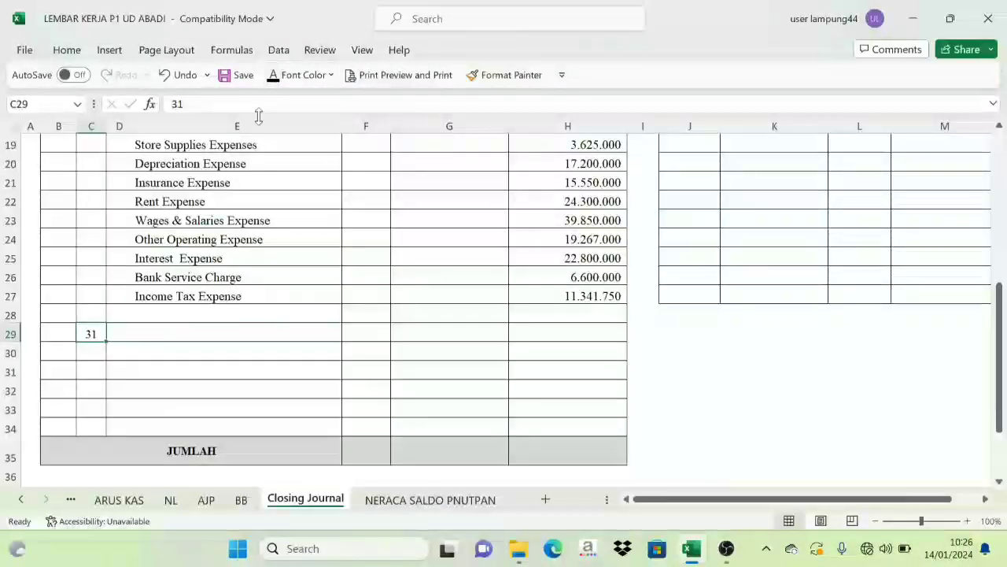
pyautogui.click(152, 352)
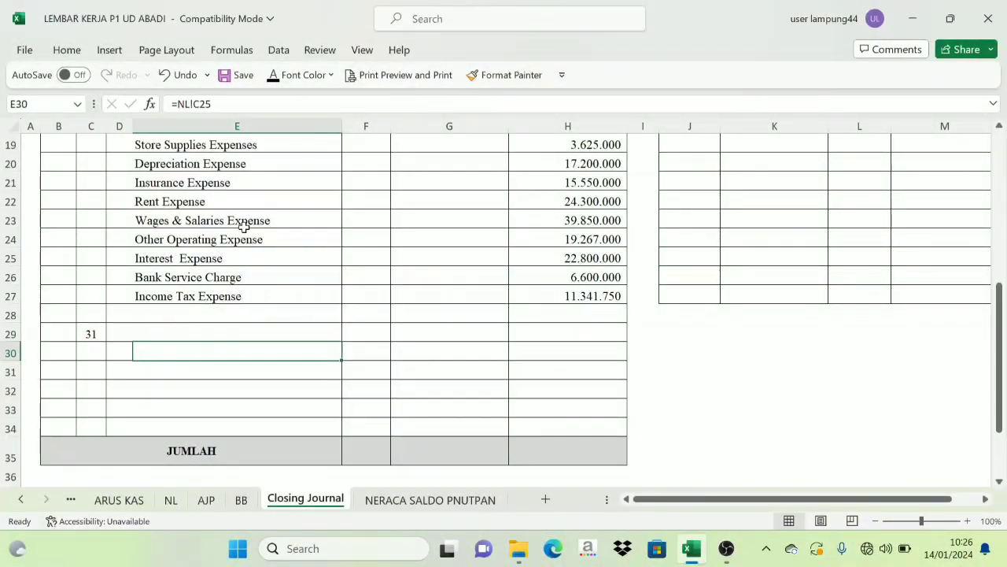
pyautogui.click(272, 77)
pyautogui.click(119, 334)
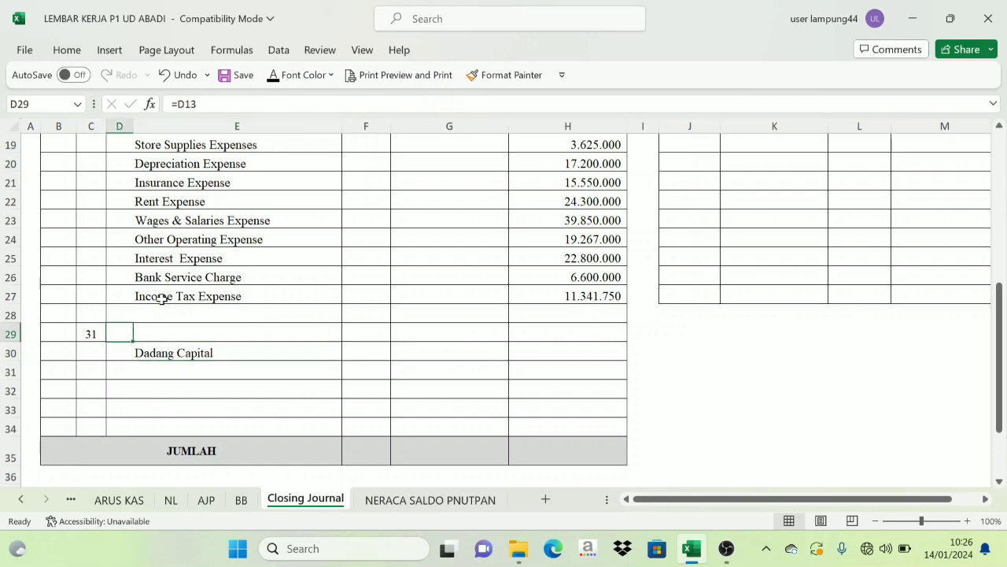
pyautogui.click(273, 74)
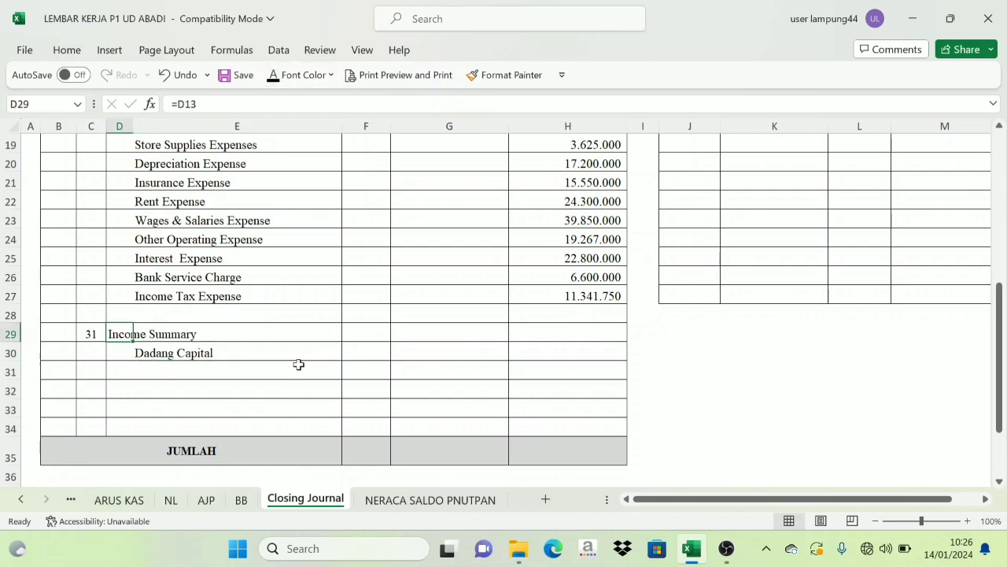
# Step: Colour the account numbers in F13:F27 and F29:F30 of the Closing Journal black
pyautogui.scroll(4, 390, 341)
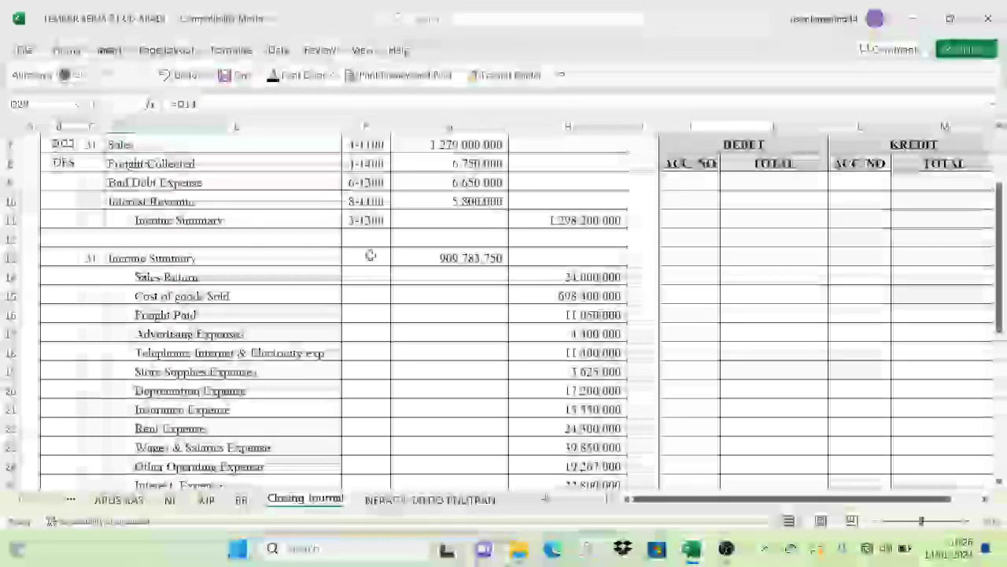
pyautogui.moveTo(355, 375); pyautogui.dragTo(377, 410)
pyautogui.hotkey('ctrl', 'v')
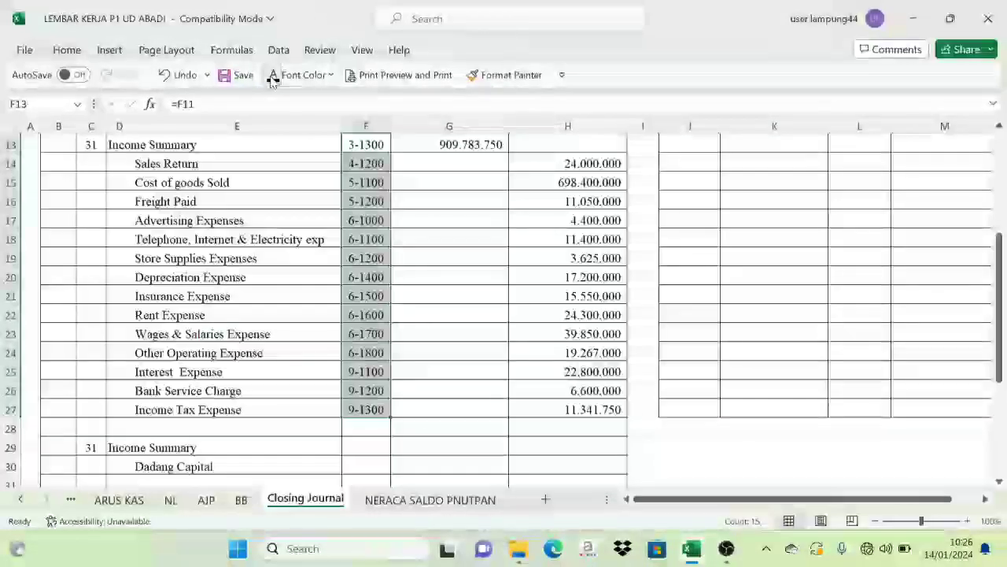
pyautogui.scroll(-1, 342, 318)
pyautogui.scroll(-2, 341, 318)
pyautogui.moveTo(354, 330); pyautogui.dragTo(367, 348)
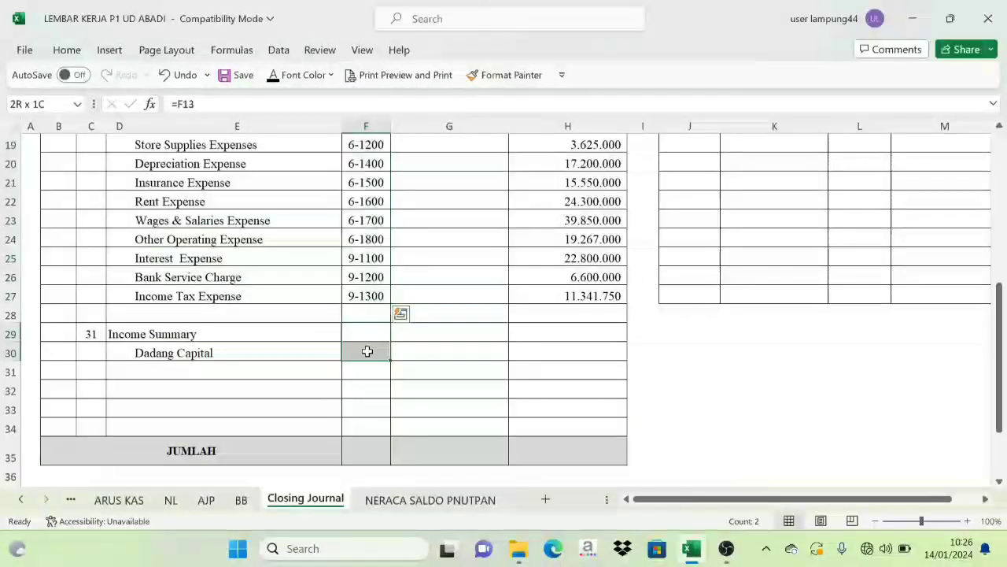
pyautogui.hotkey('ctrl', 'v')
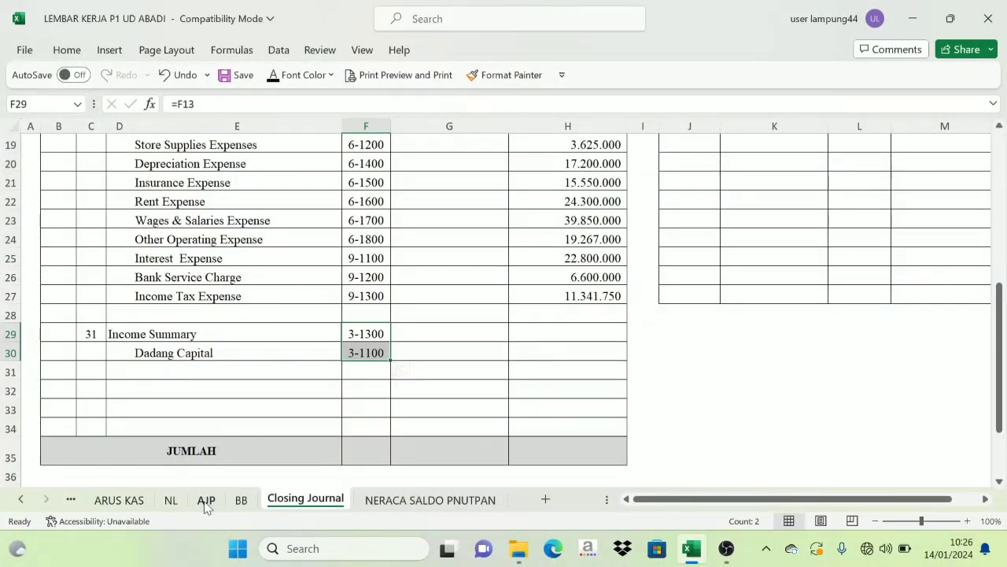
# Step: Check the net profit in J48 on the NL sheet and colour the matching amounts in G29:H30 of the Closing Journal black
pyautogui.click(171, 500)
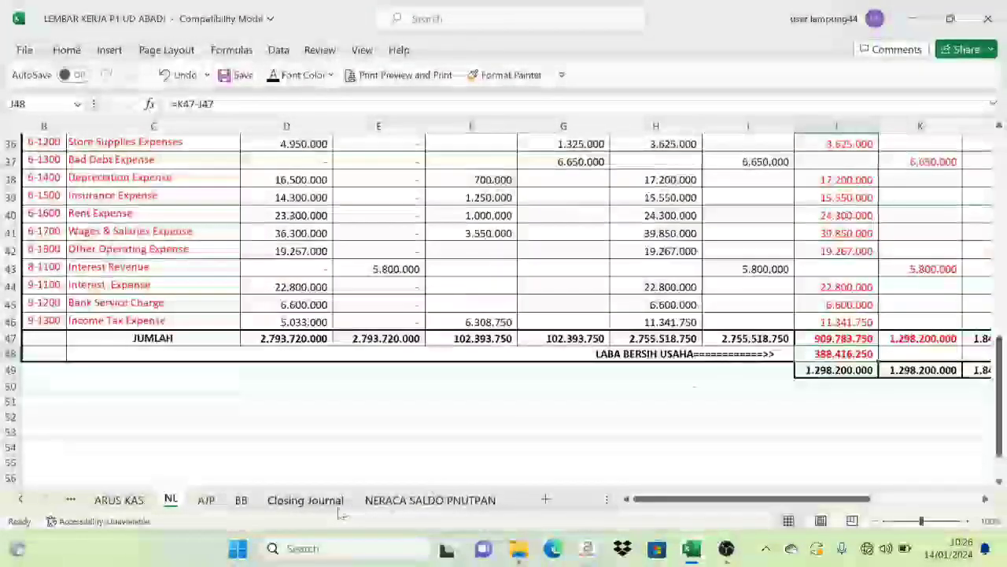
pyautogui.click(305, 500)
pyautogui.moveTo(461, 340); pyautogui.dragTo(551, 353)
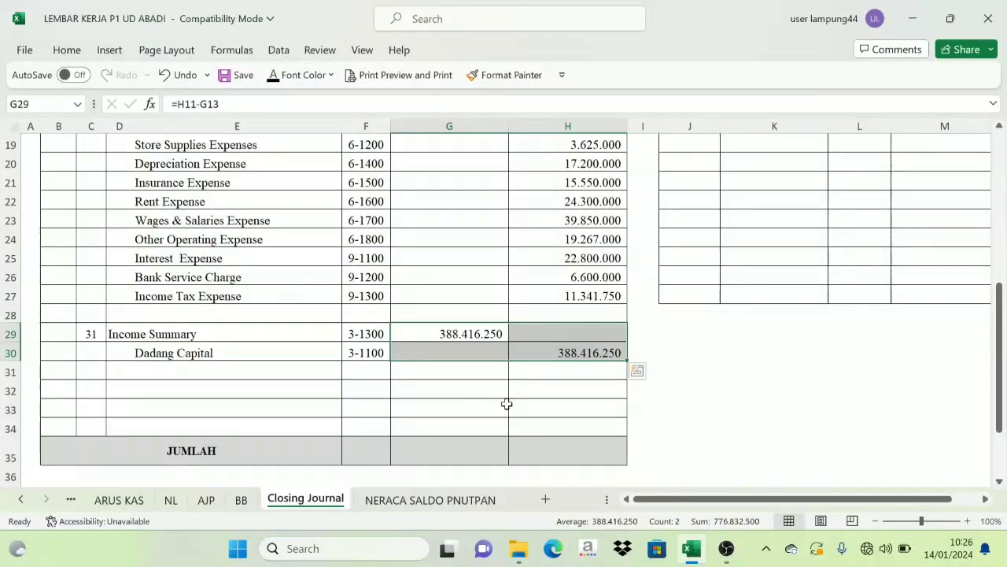
pyautogui.click(539, 384)
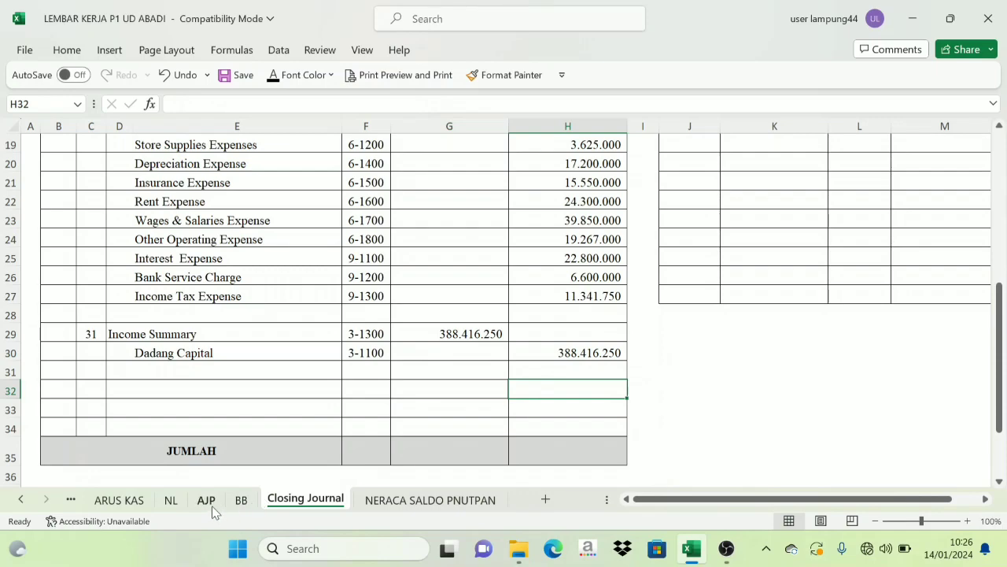
# Step: Locate the owner's Drawing account in row 26 of the NL sheet and examine it against the accounts and totals below
pyautogui.click(172, 503)
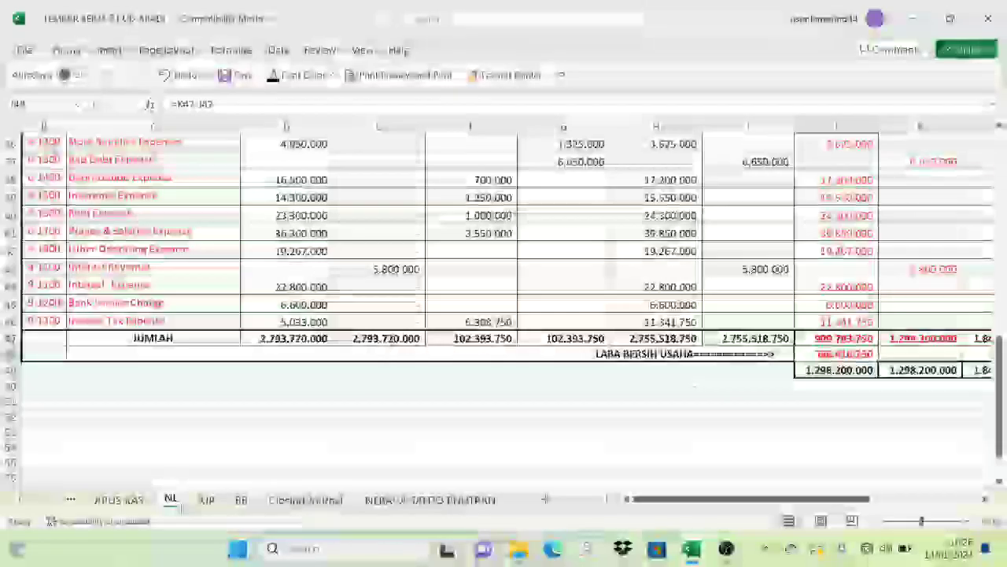
pyautogui.scroll(10, 244, 425)
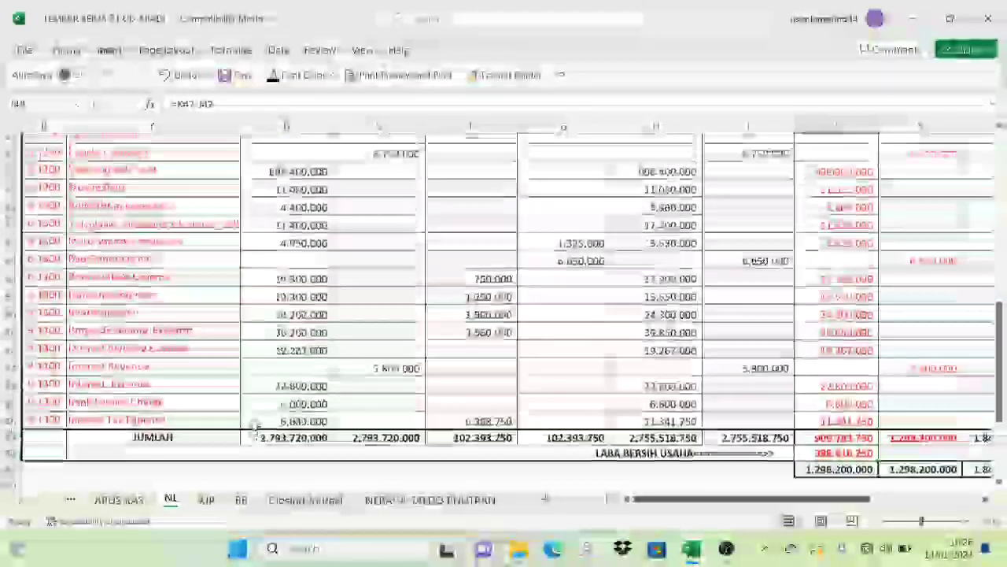
pyautogui.scroll(3, 244, 421)
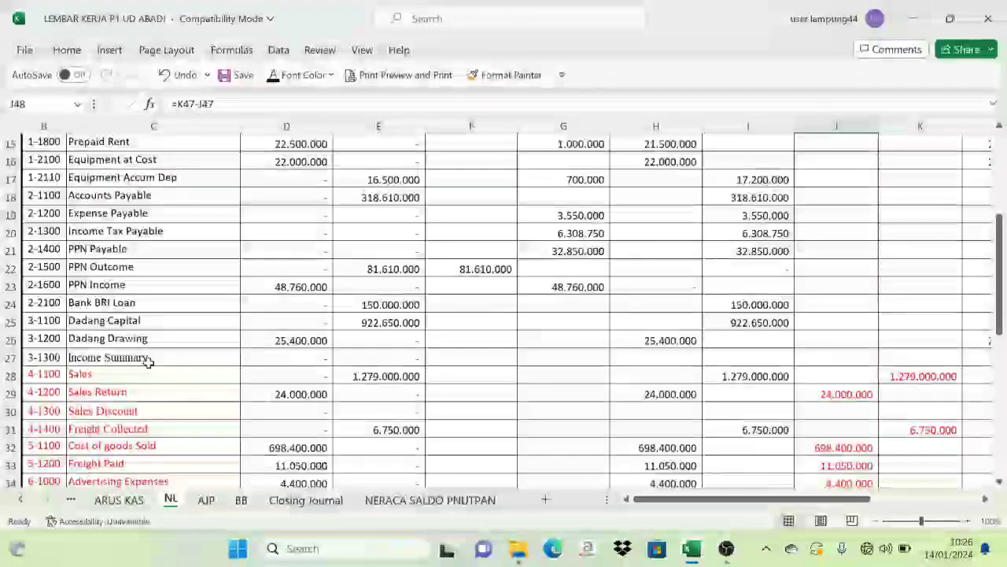
pyautogui.click(88, 339)
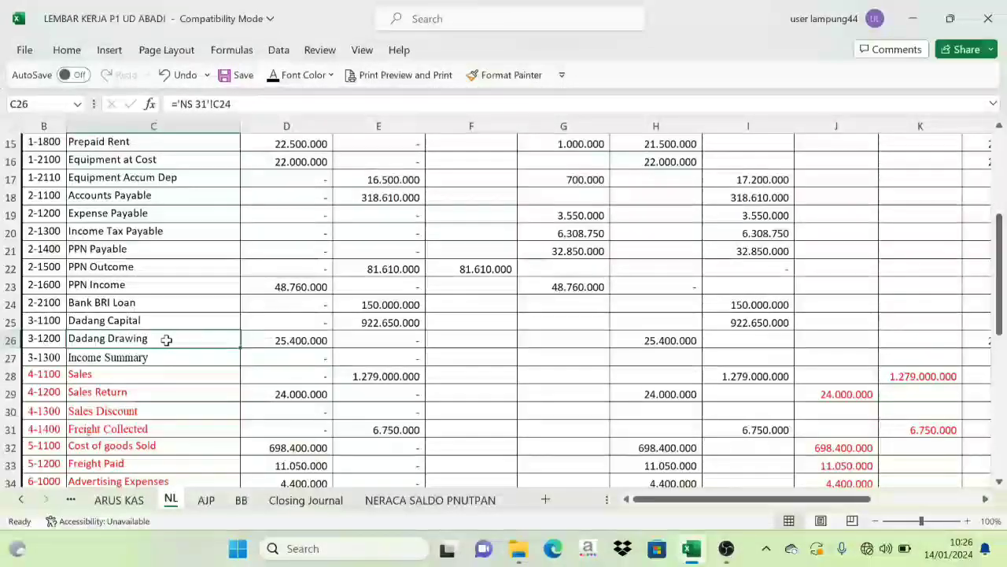
pyautogui.scroll(-6, 345, 425)
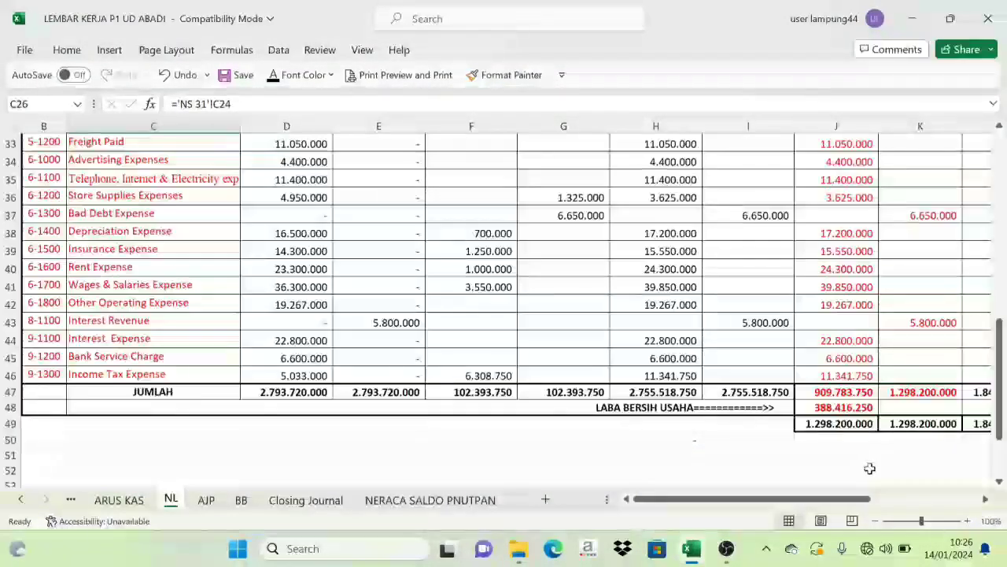
pyautogui.scroll(4, 870, 468)
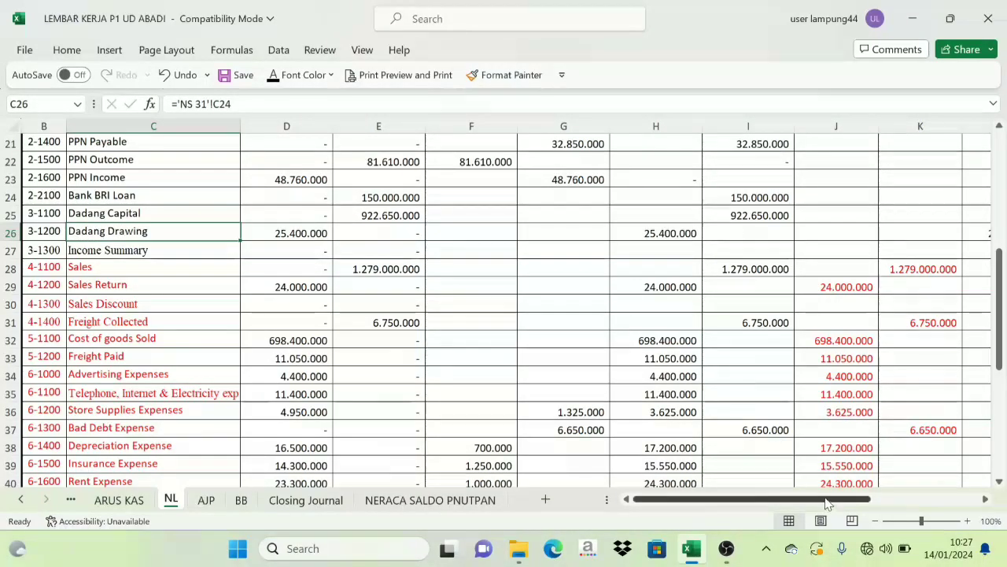
pyautogui.moveTo(833, 500)
pyautogui.mouseDown()
pyautogui.moveTo(866, 501)
pyautogui.moveTo(832, 501)
pyautogui.mouseUp()
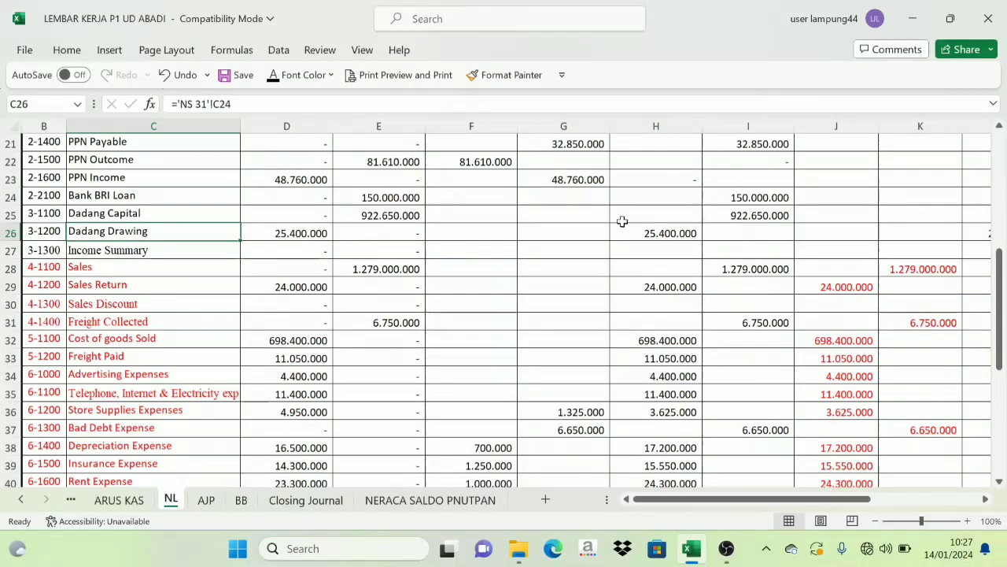
# Step: Check the owner's Drawing balance in H26 on the NL sheet and colour its balance sheet debit in L26 red
pyautogui.click(667, 229)
pyautogui.moveTo(761, 499); pyautogui.dragTo(884, 500)
pyautogui.click(592, 229)
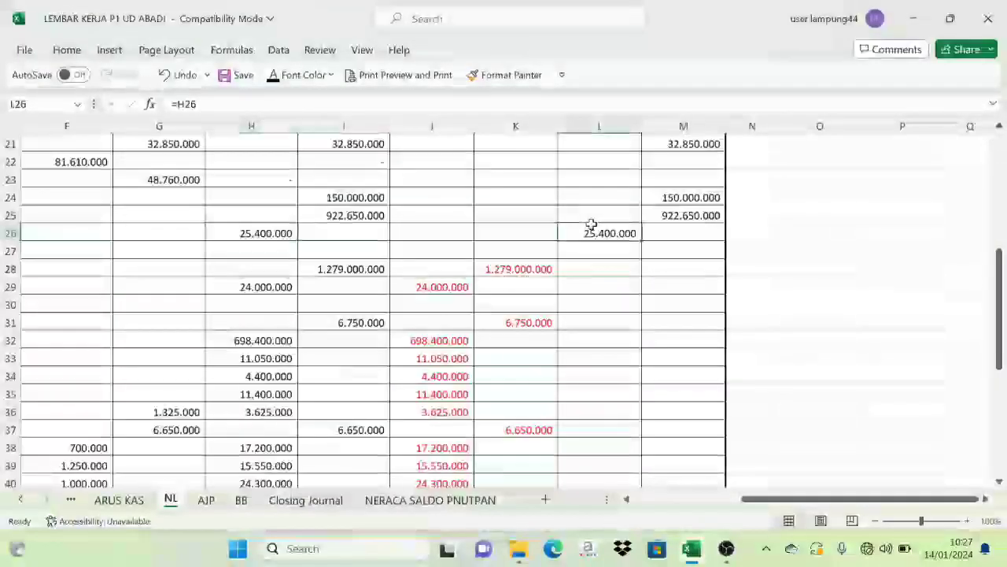
pyautogui.click(329, 75)
pyautogui.click(282, 247)
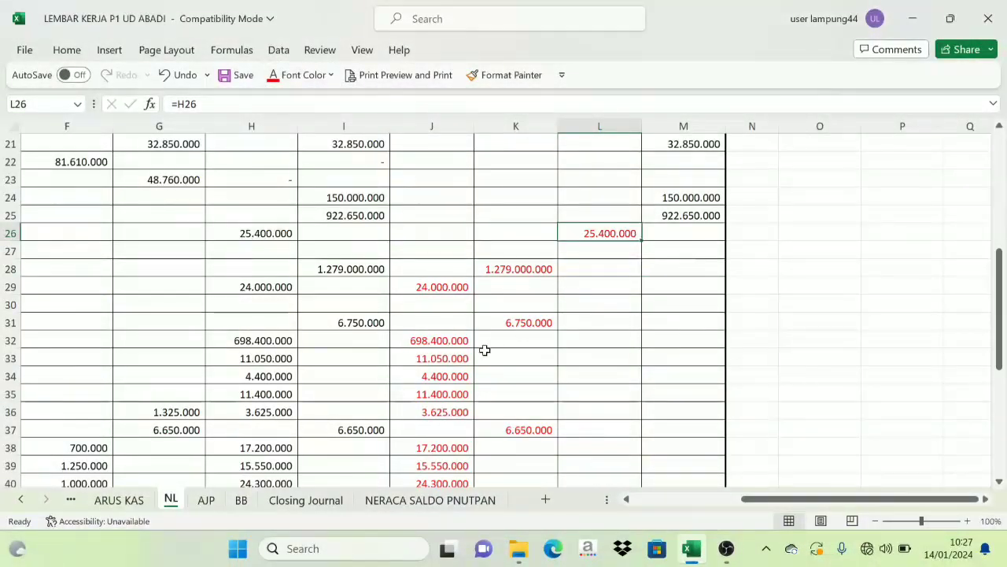
pyautogui.moveTo(794, 501); pyautogui.dragTo(680, 515)
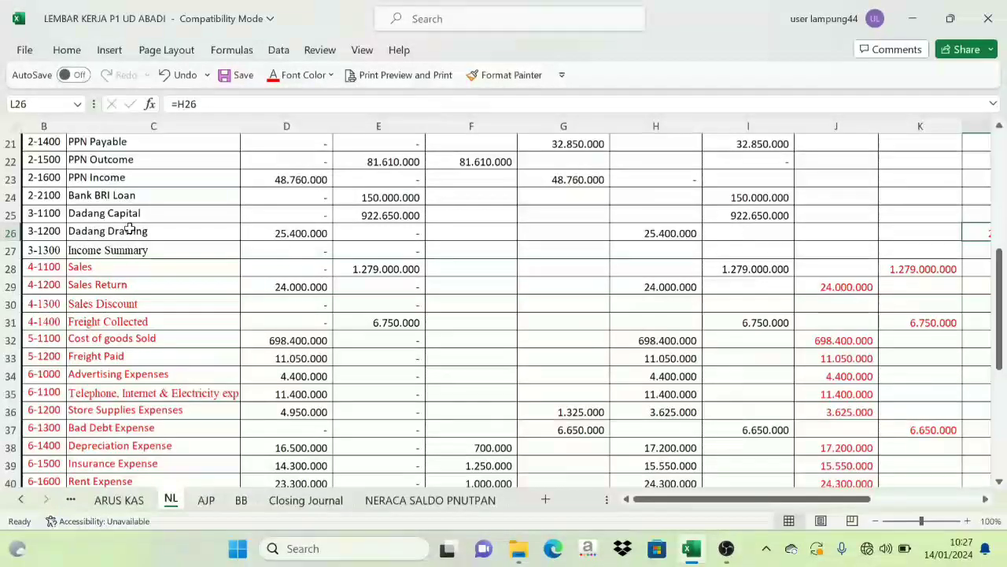
# Step: Colour the date in C32 and the owner's Capital entry in D32 of the Closing Journal black
pyautogui.click(305, 499)
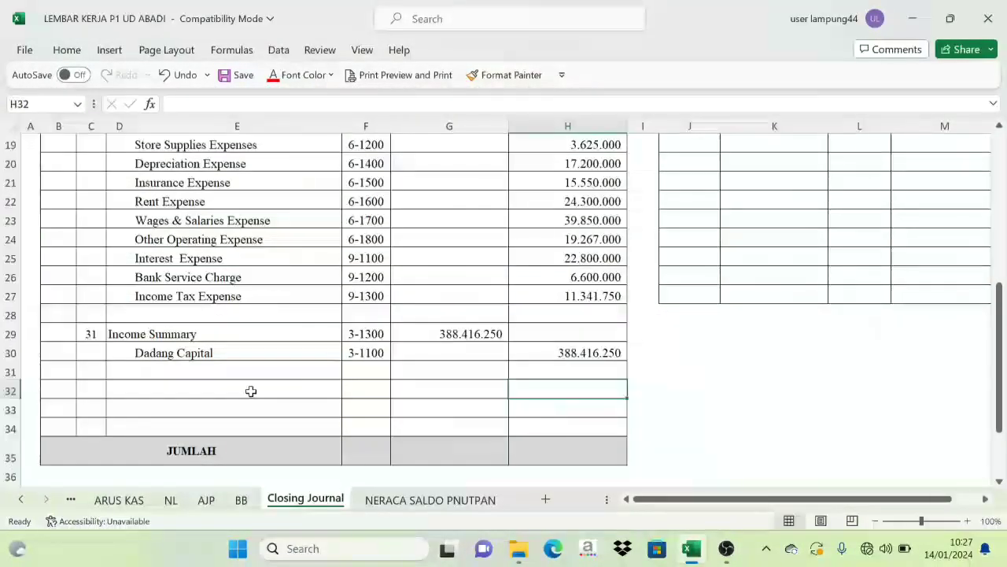
pyautogui.click(94, 388)
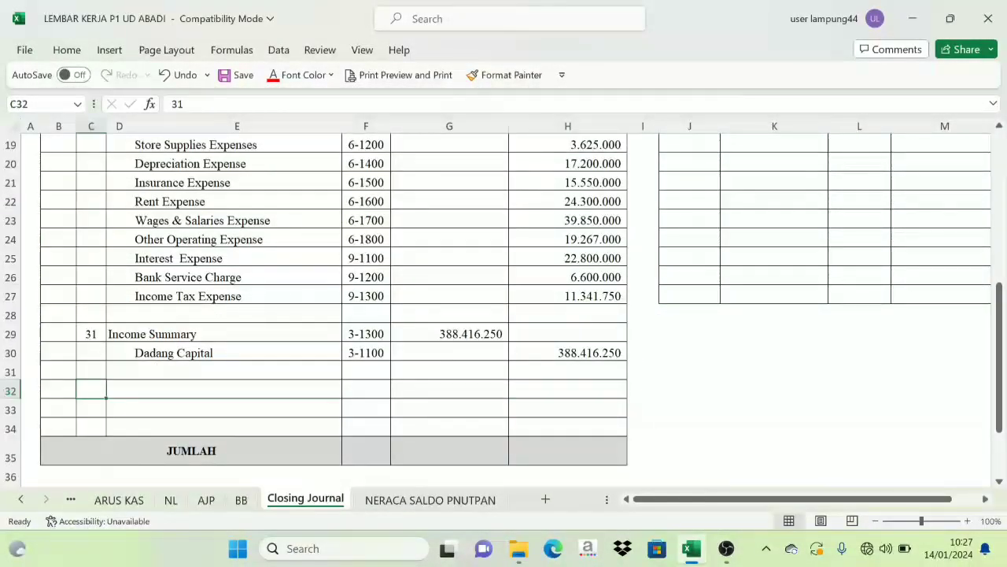
pyautogui.click(293, 79)
pyautogui.click(280, 99)
pyautogui.click(128, 397)
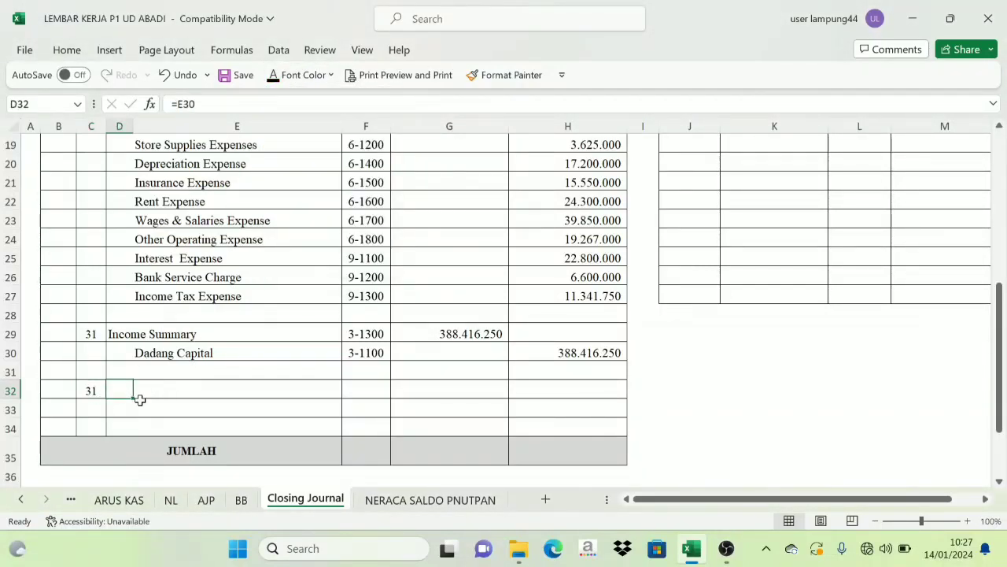
pyautogui.click(266, 81)
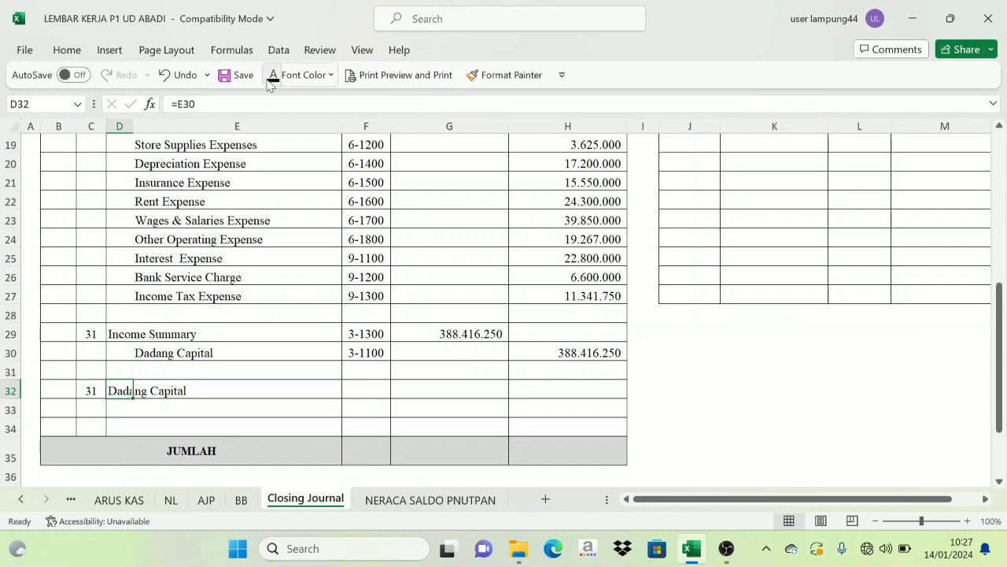
# Step: Colour the owner's Drawing entry in E33 and the account numbers in F32:F33 of the Closing Journal black
pyautogui.click(160, 409)
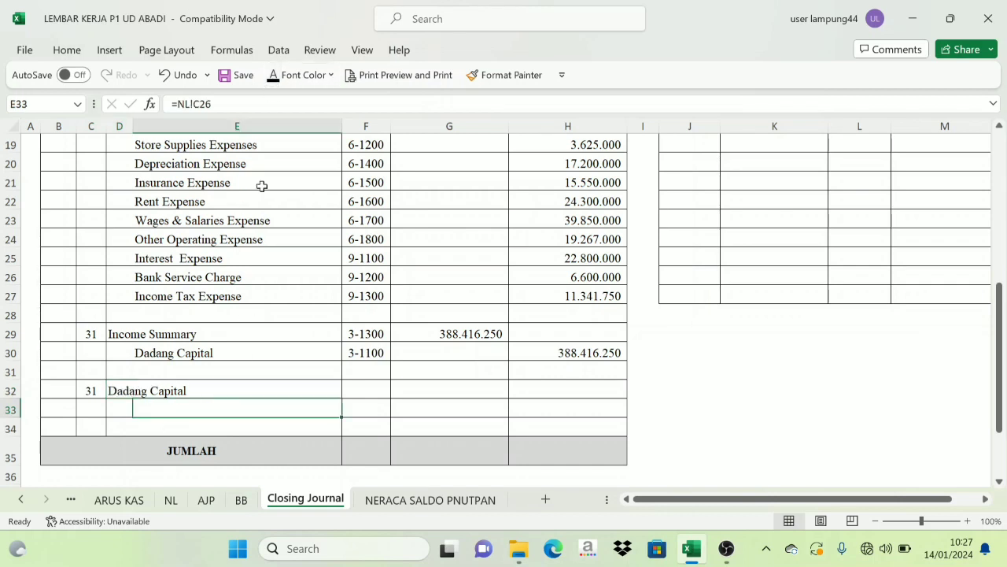
pyautogui.click(286, 81)
pyautogui.click(308, 99)
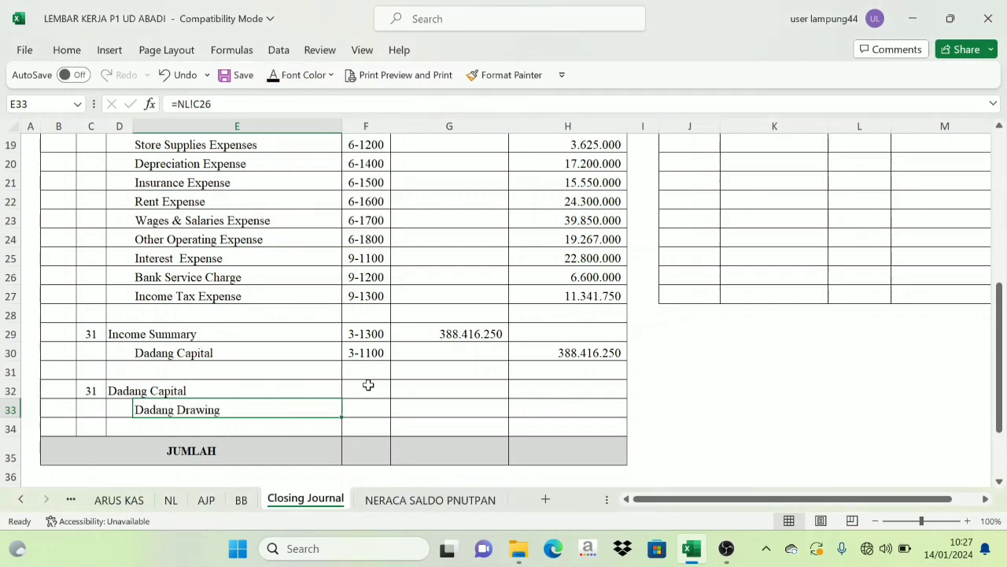
pyautogui.moveTo(368, 385); pyautogui.dragTo(364, 409)
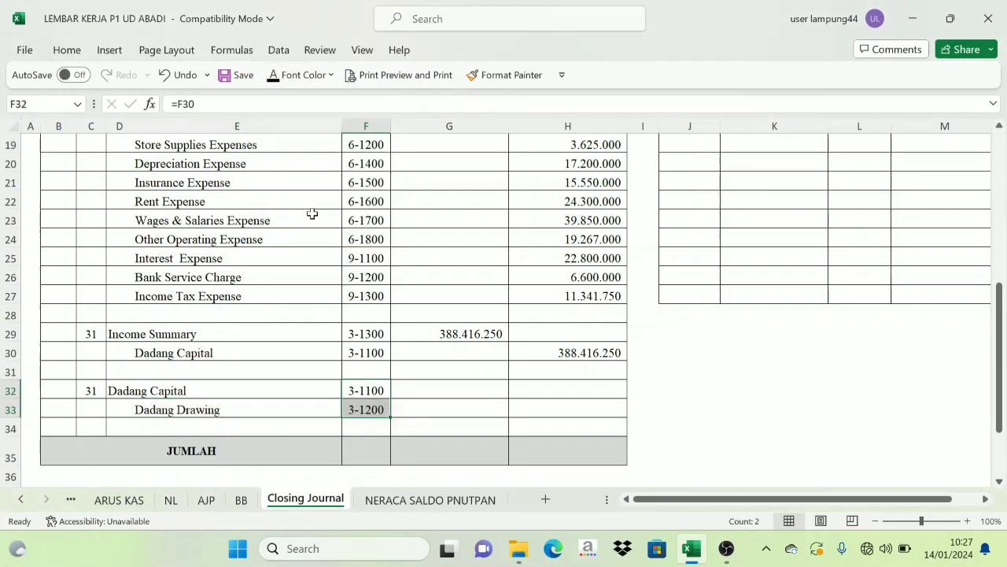
# Step: Check the owner's Drawing account in row 26 of the NL sheet and colour the drawing entry's amounts in G32:H33 of the Closing Journal black
pyautogui.click(167, 504)
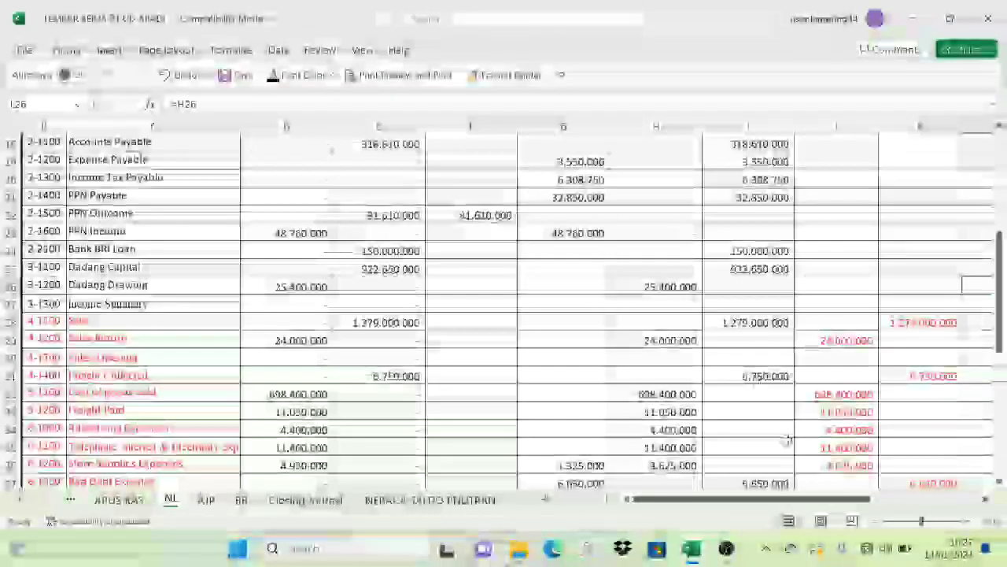
pyautogui.moveTo(795, 500)
pyautogui.mouseDown()
pyautogui.moveTo(867, 506)
pyautogui.moveTo(740, 507)
pyautogui.mouseUp()
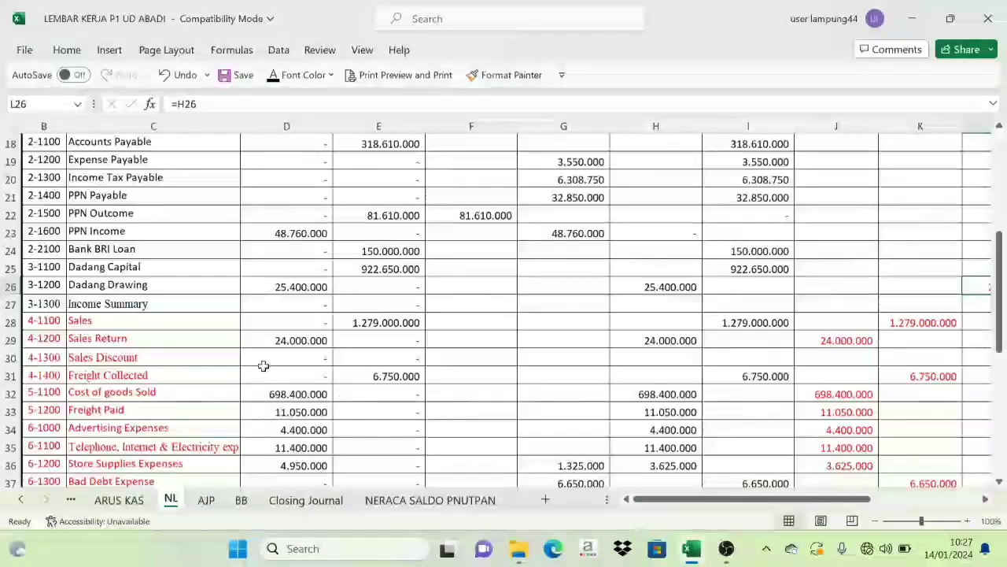
pyautogui.click(118, 284)
pyautogui.click(305, 500)
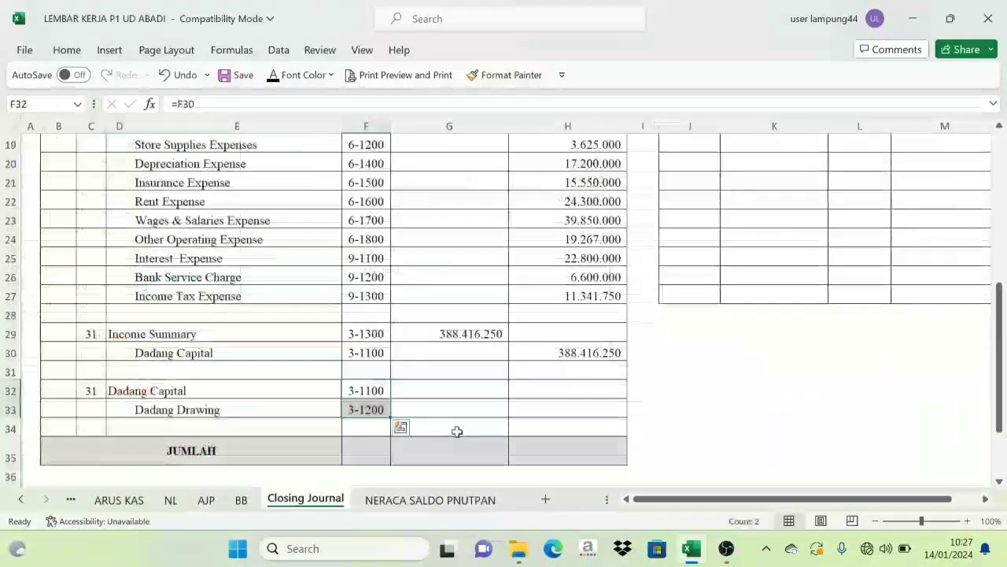
pyautogui.click(455, 387)
pyautogui.write('25.400.000\t \t25.400.000')
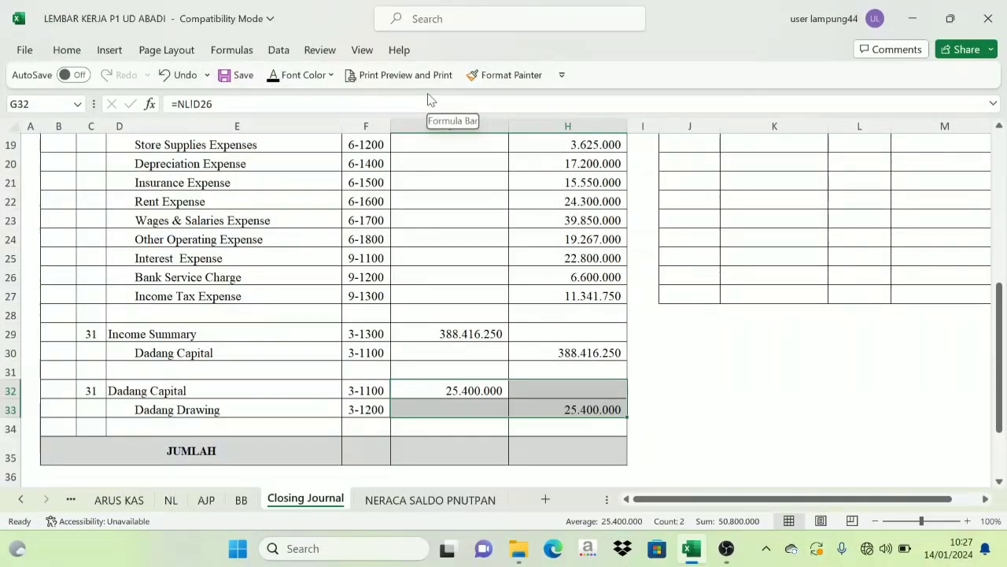
# Step: Review the Closing Journal entries from top to bottom and colour the JUMLAH debit and credit totals in G35:H35 black
pyautogui.click(515, 352)
pyautogui.scroll(5, 348, 360)
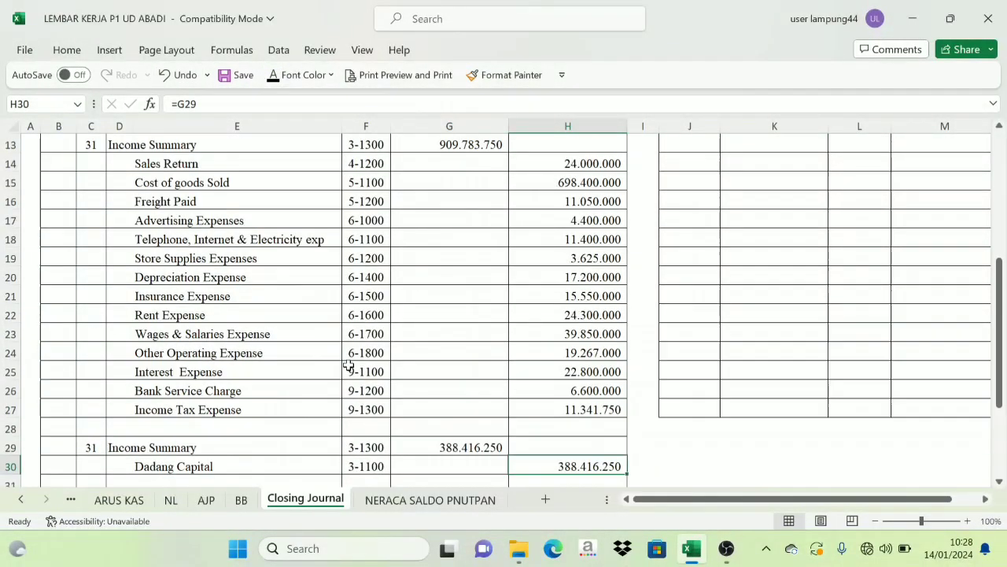
pyautogui.scroll(1, 347, 363)
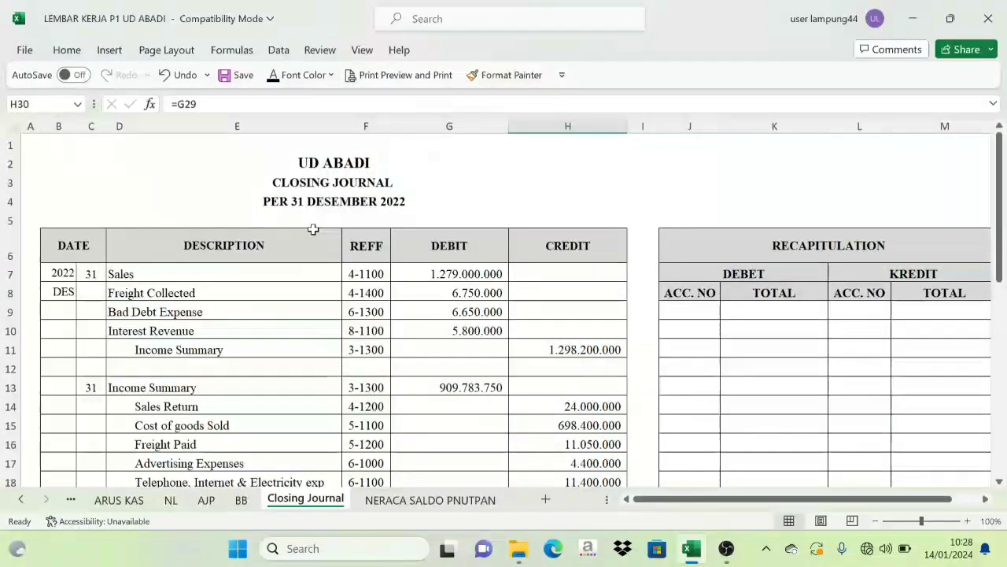
pyautogui.scroll(-3, 325, 309)
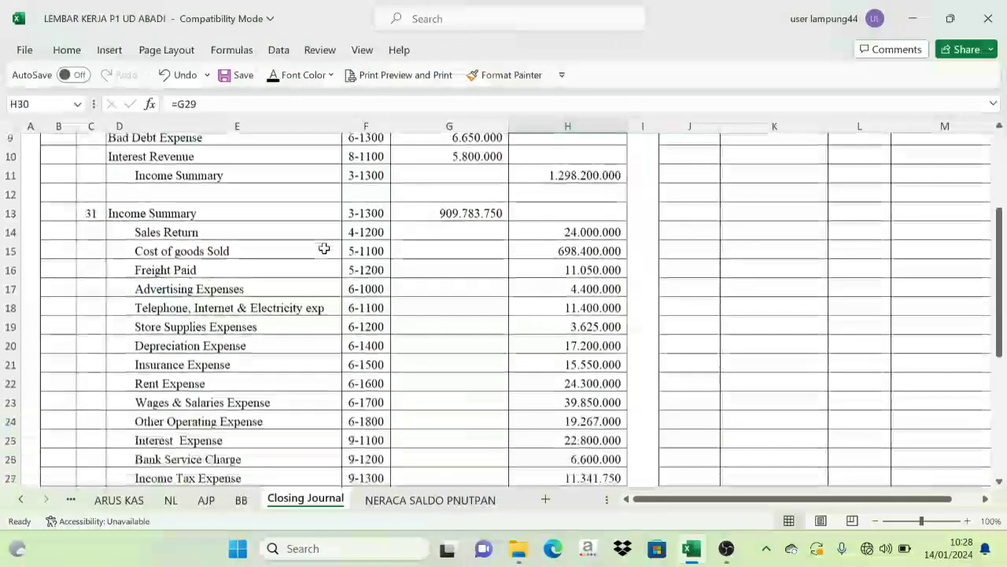
pyautogui.scroll(2, 326, 309)
pyautogui.scroll(-7, 445, 292)
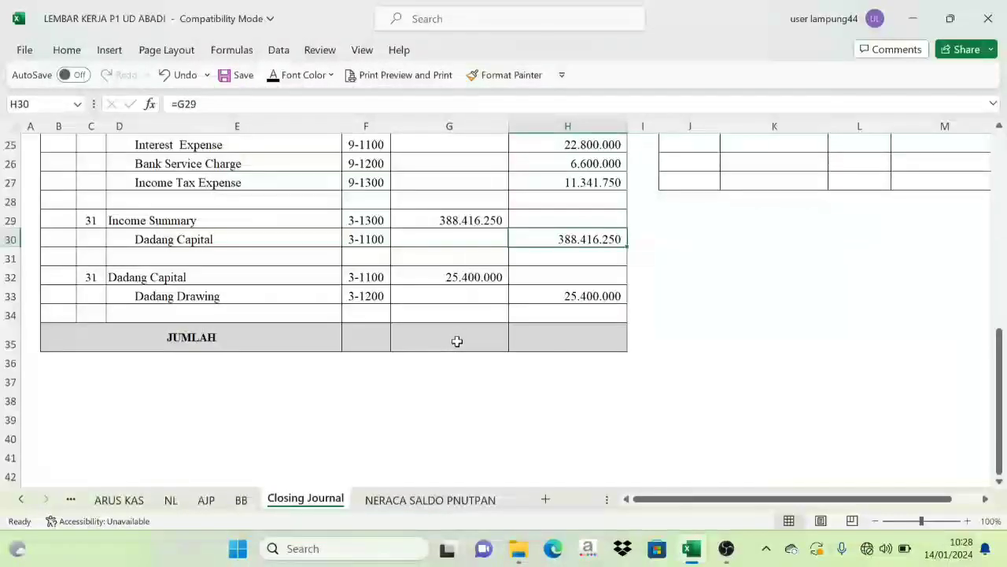
pyautogui.moveTo(456, 340); pyautogui.dragTo(575, 336)
pyautogui.click(277, 77)
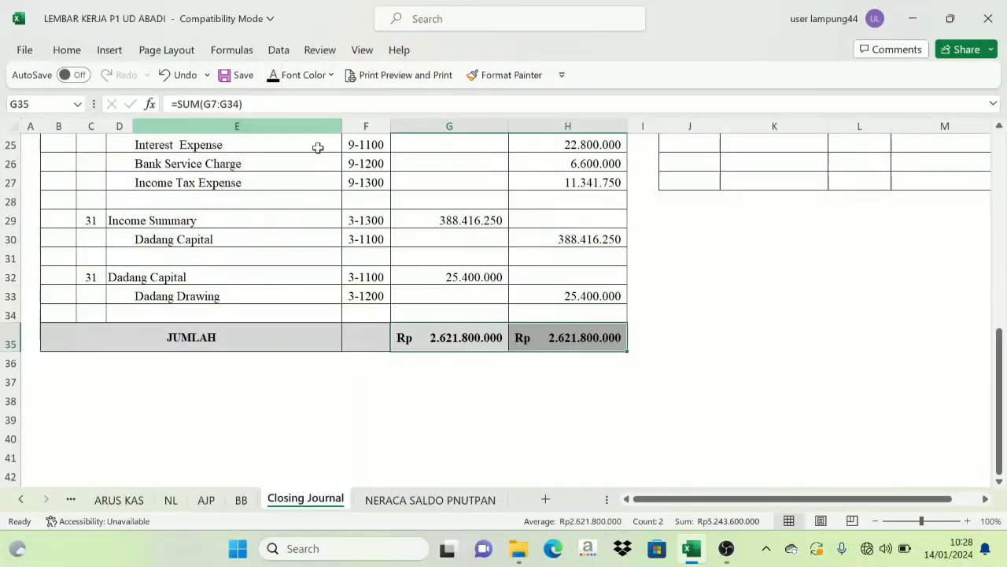
pyautogui.click(541, 264)
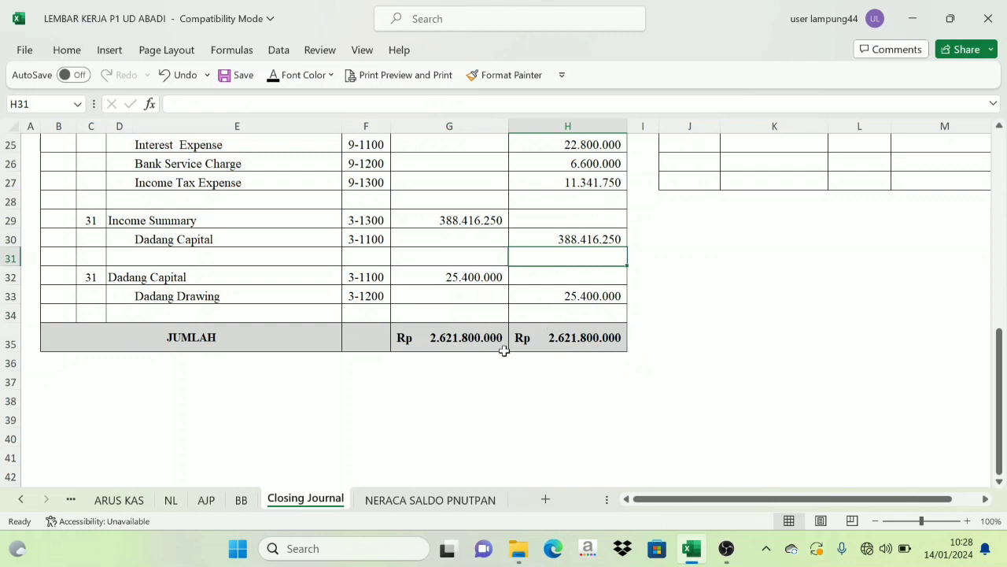
# Step: Examine the upper Closing Journal entries and the debit and credit headings of the Recapitulation table
pyautogui.scroll(8, 503, 351)
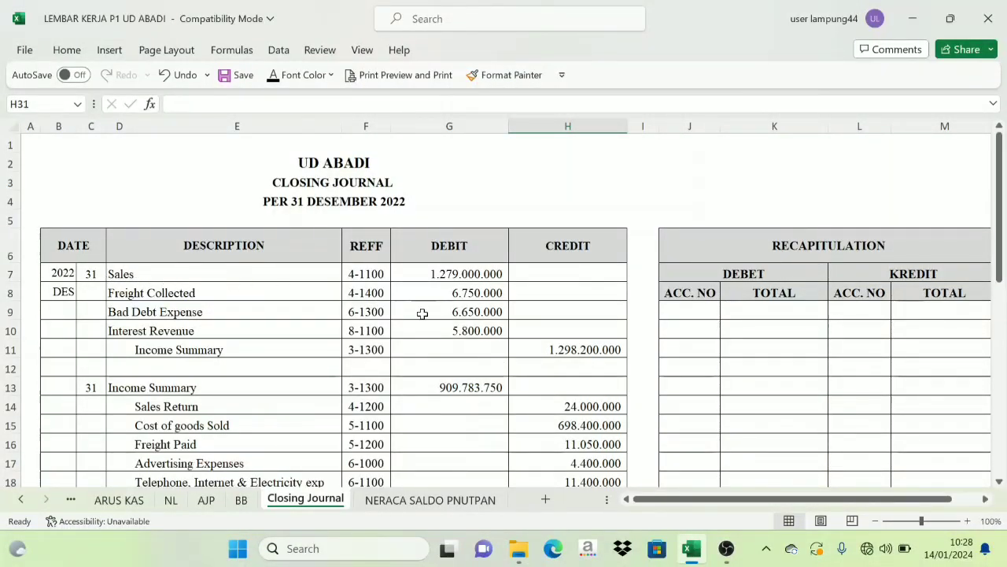
pyautogui.scroll(-1, 814, 344)
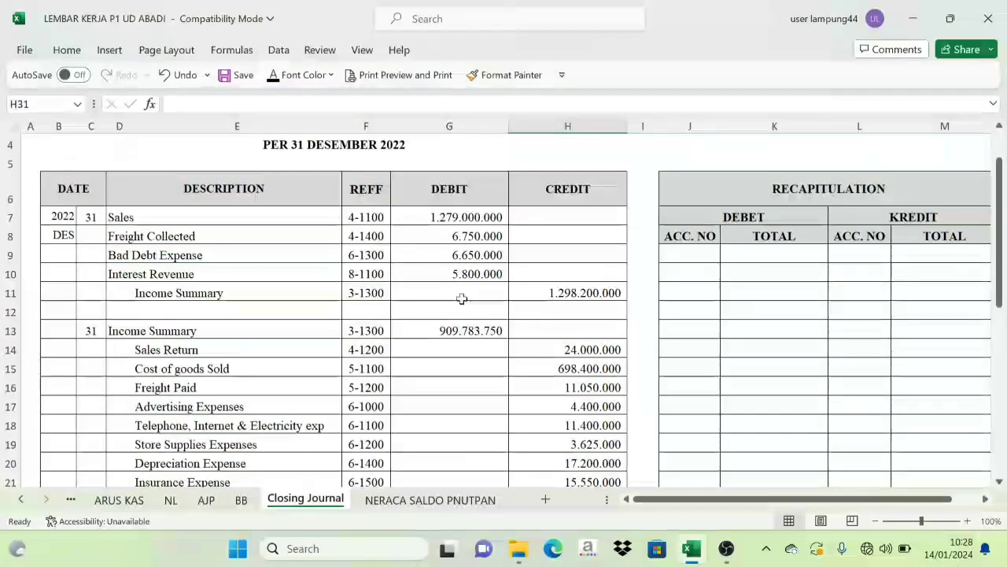
pyautogui.scroll(1, 386, 244)
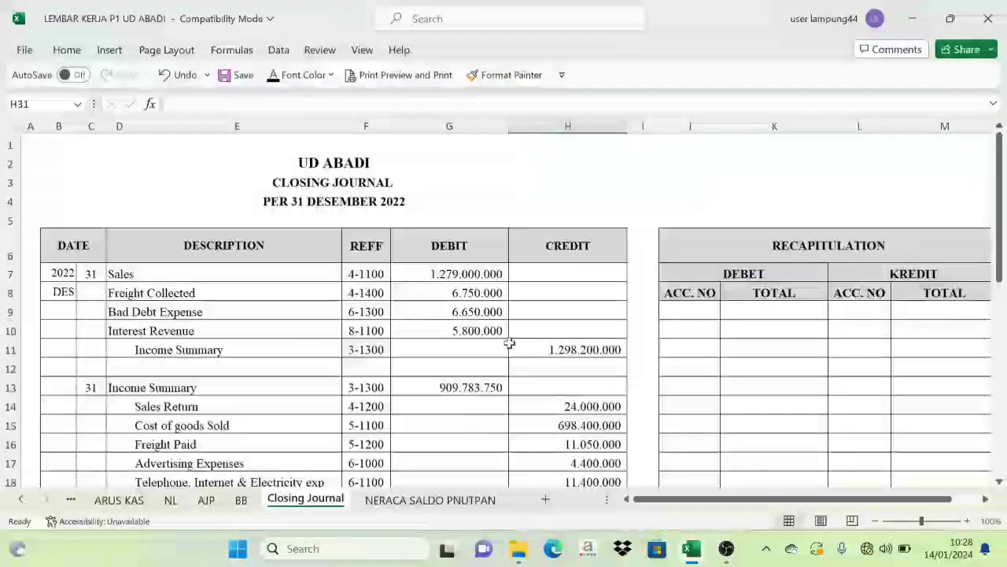
pyautogui.scroll(-1, 638, 454)
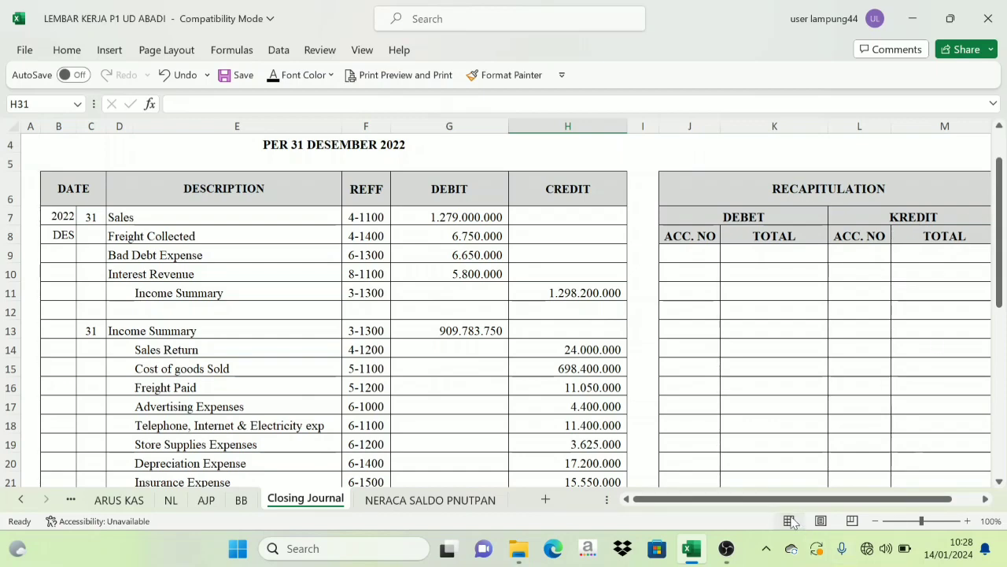
pyautogui.moveTo(837, 499); pyautogui.dragTo(863, 506)
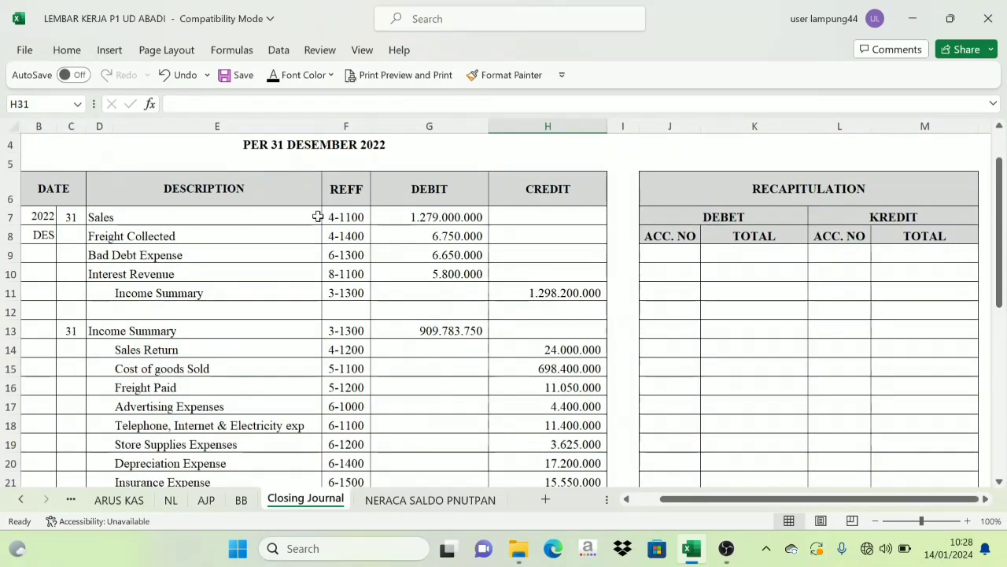
pyautogui.click(727, 217)
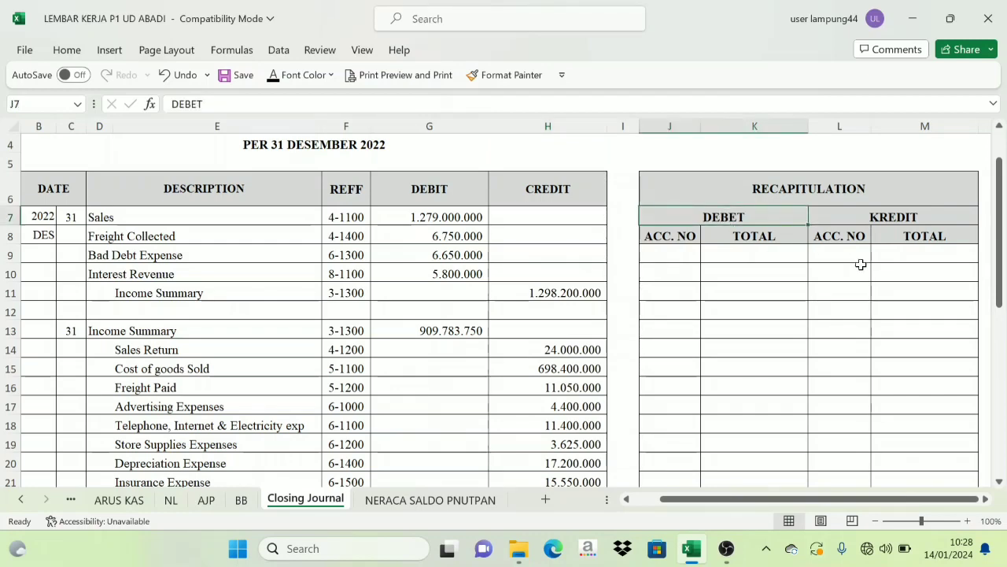
pyautogui.click(898, 215)
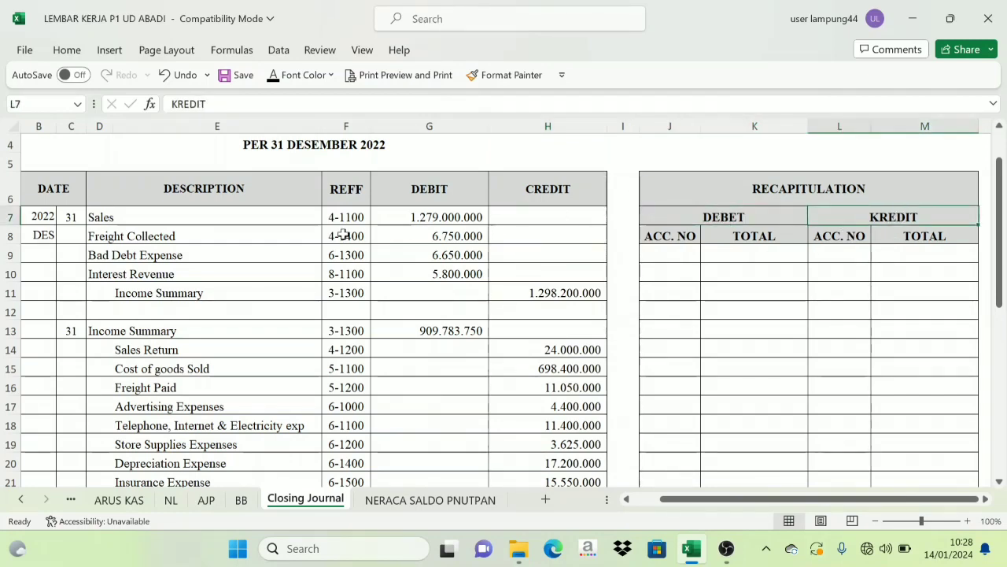
# Step: Colour the debit account numbers in F7:F10 and the Income Summary number in F13 red
pyautogui.moveTo(344, 219); pyautogui.dragTo(337, 272)
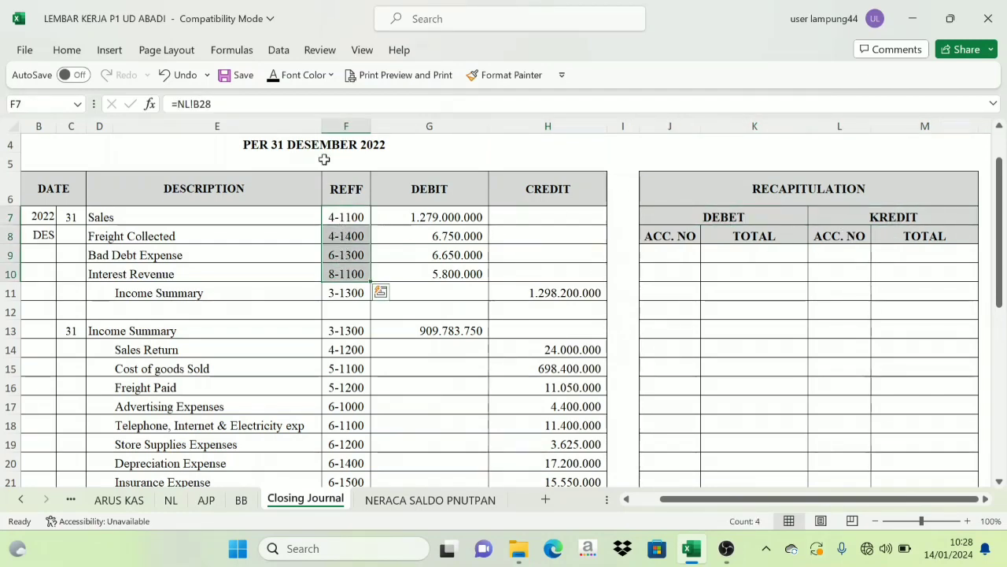
pyautogui.click(331, 76)
pyautogui.click(285, 251)
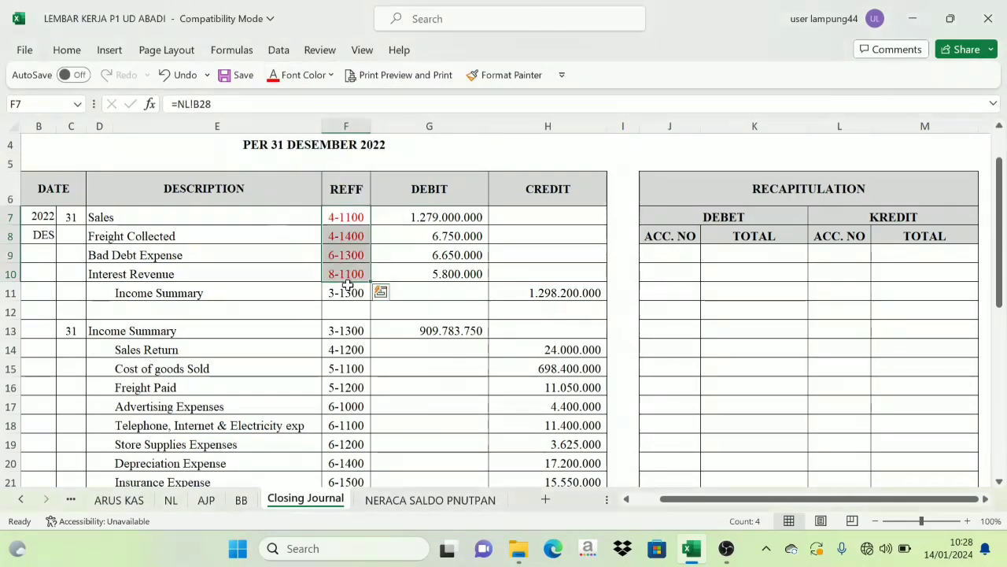
pyautogui.scroll(-3, 343, 295)
pyautogui.click(349, 258)
pyautogui.click(279, 78)
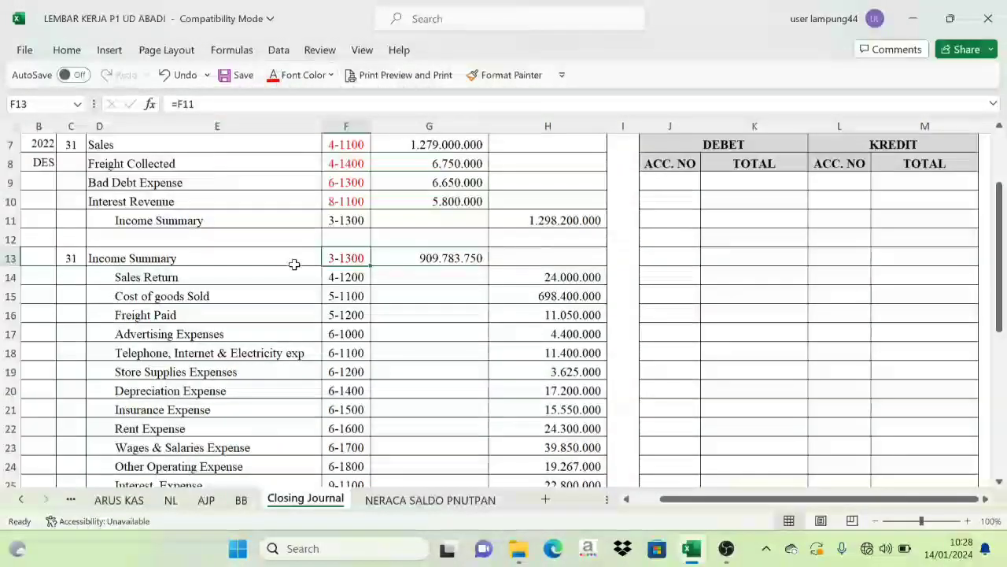
# Step: Colour the debited Income Summary number in F29 and the debited owner's Capital number in F32 red
pyautogui.scroll(-2, 295, 275)
pyautogui.scroll(-2, 300, 298)
pyautogui.click(344, 333)
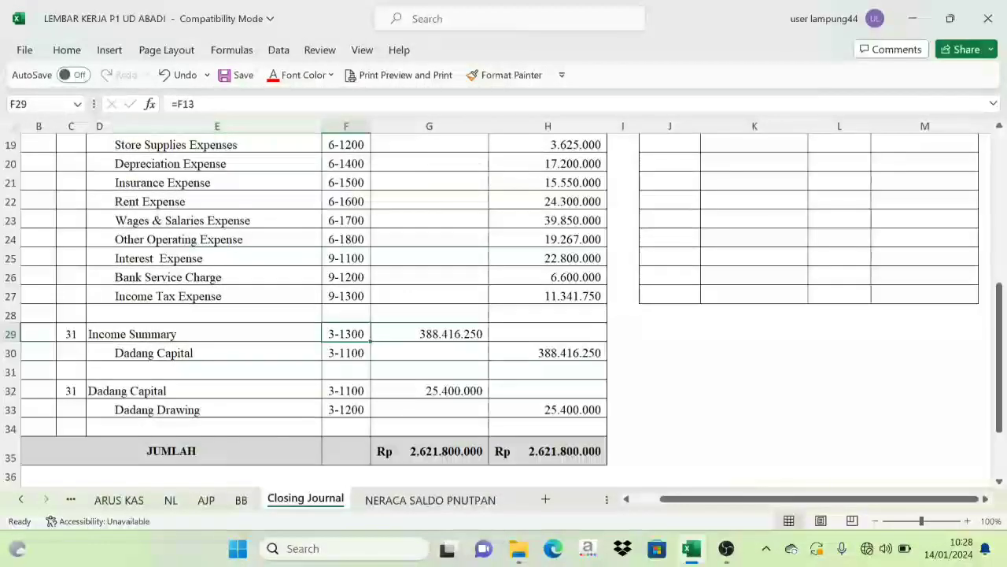
pyautogui.click(277, 82)
pyautogui.click(344, 391)
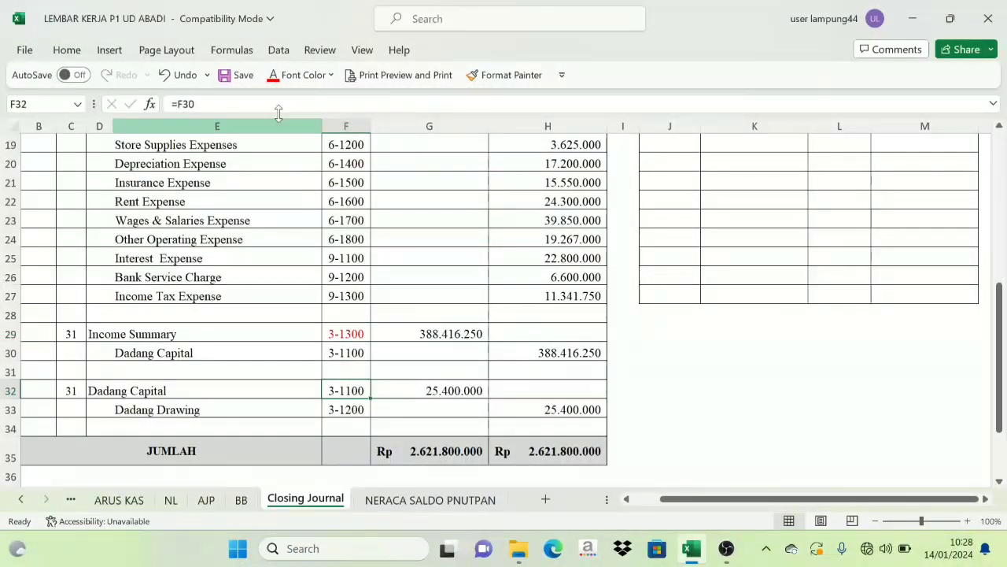
# Step: Examine the red debit account numbers in F7:F10, F13, F29 and F32 for the lowest number to recapitulate
pyautogui.scroll(5, 643, 385)
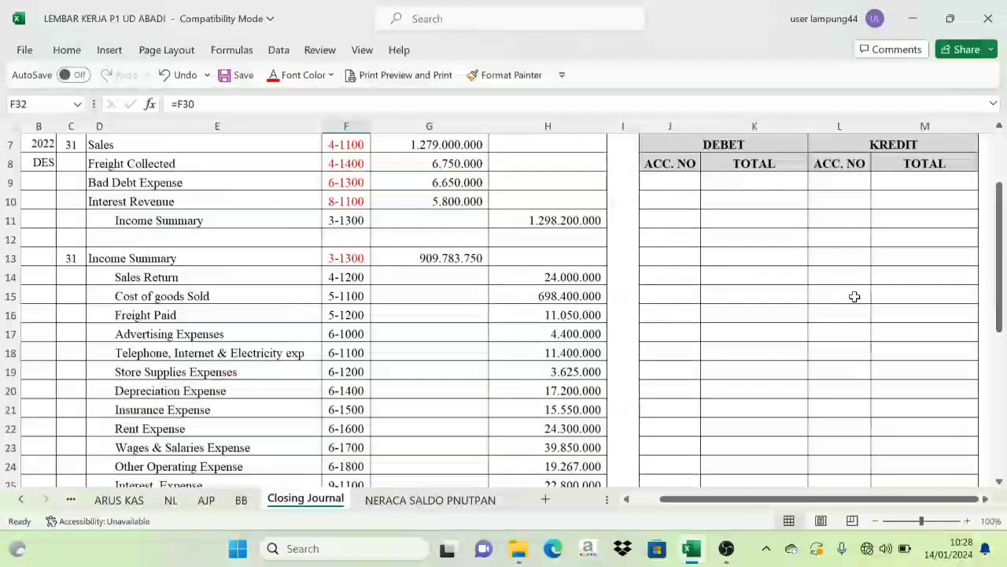
pyautogui.scroll(-1, 472, 248)
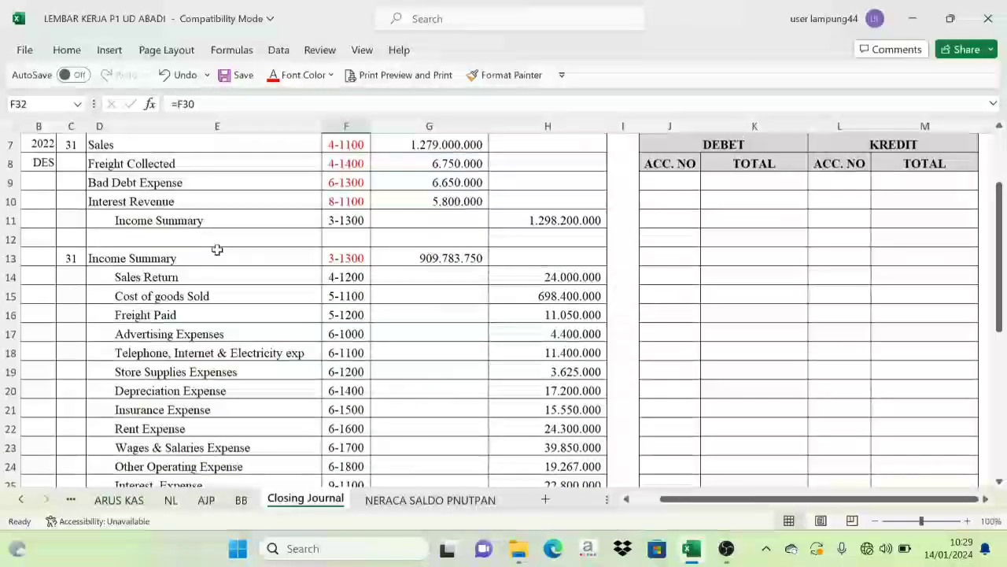
pyautogui.scroll(2, 308, 279)
pyautogui.moveTo(344, 273); pyautogui.dragTo(342, 330)
pyautogui.click(334, 387)
pyautogui.scroll(-1, 331, 423)
pyautogui.scroll(-5, 330, 423)
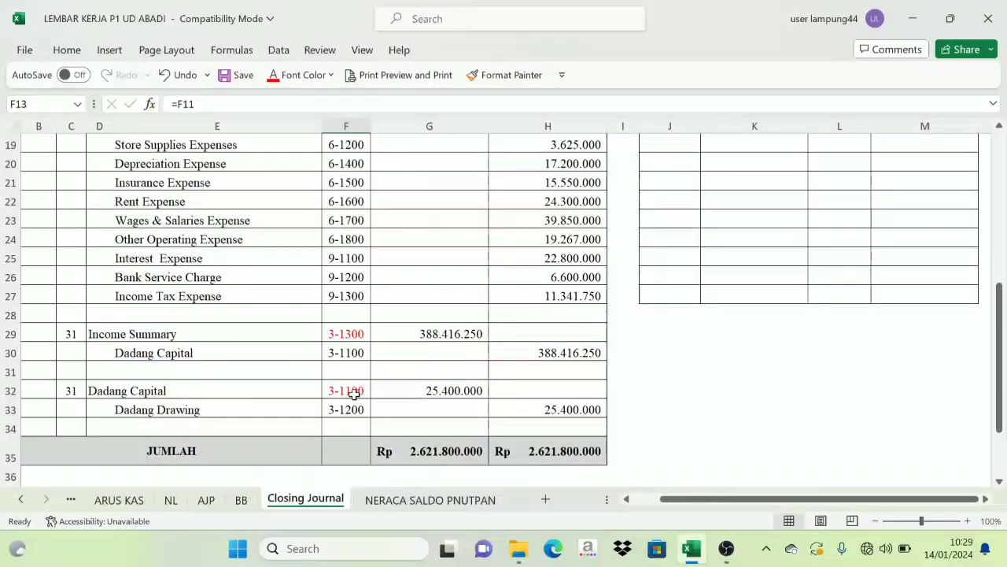
pyautogui.scroll(4, 344, 389)
pyautogui.scroll(-3, 339, 385)
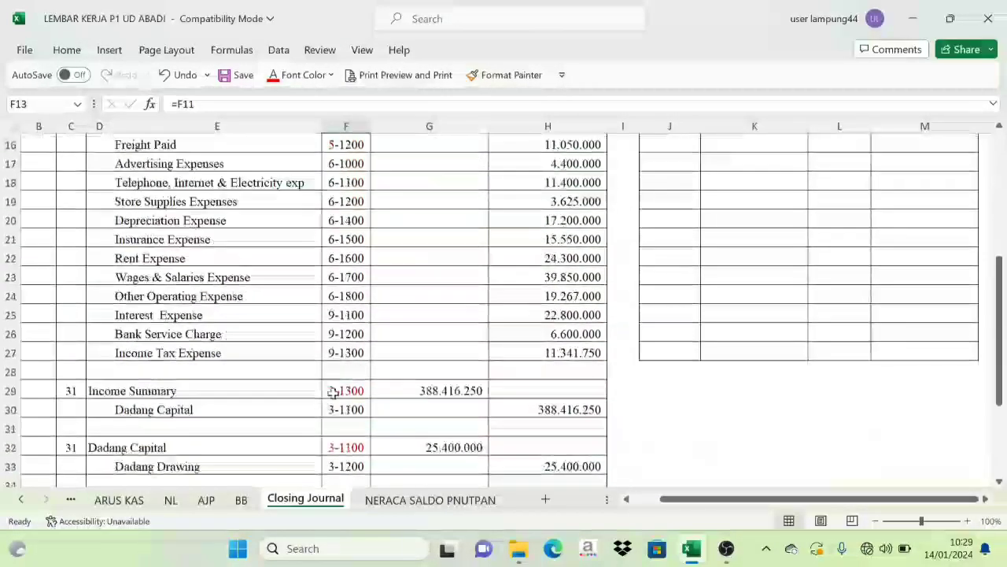
pyautogui.click(354, 449)
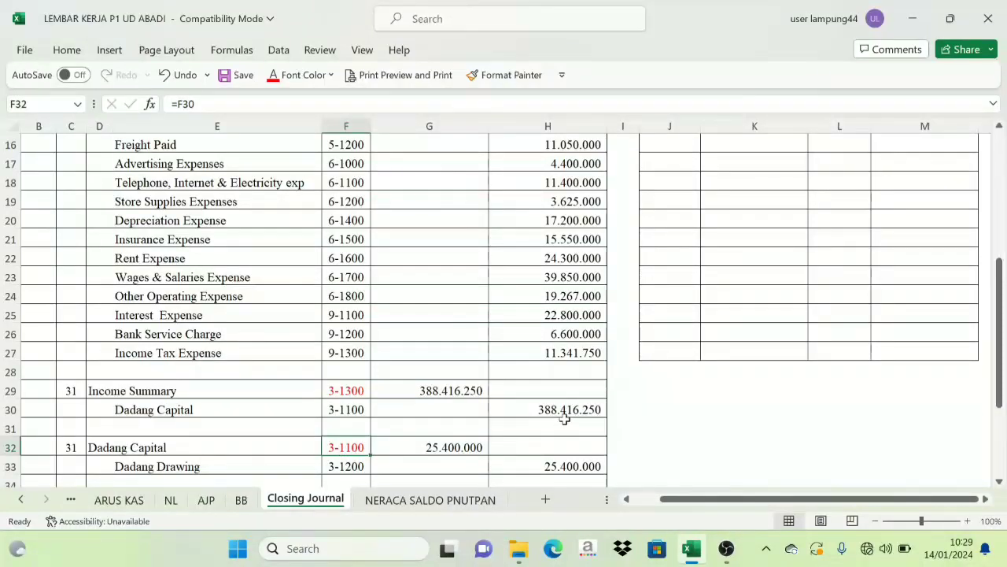
# Step: Colour the first debit account number, 3-1100, in J9 of the Recapitulation table black
pyautogui.scroll(4, 692, 386)
pyautogui.click(665, 253)
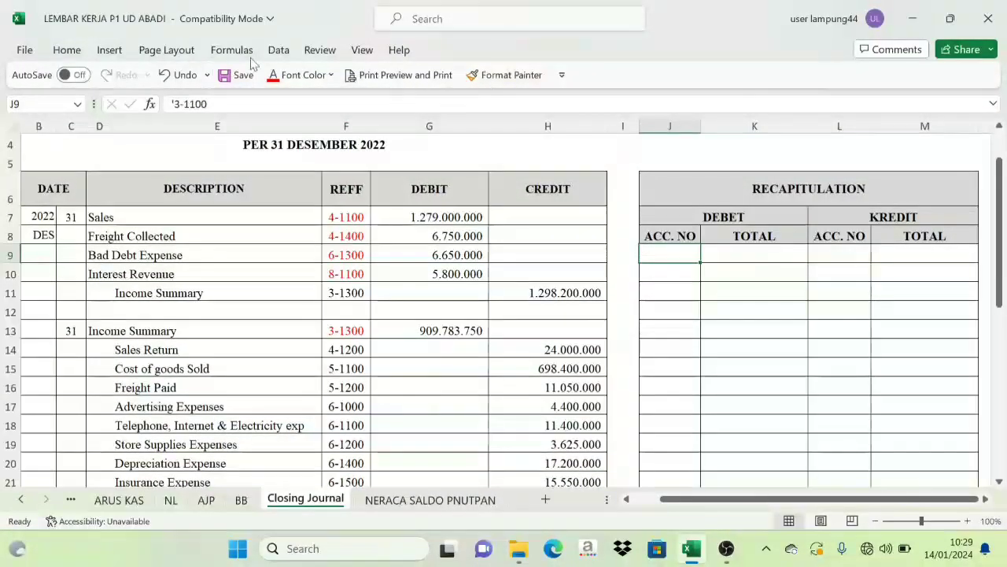
pyautogui.click(331, 75)
pyautogui.click(310, 226)
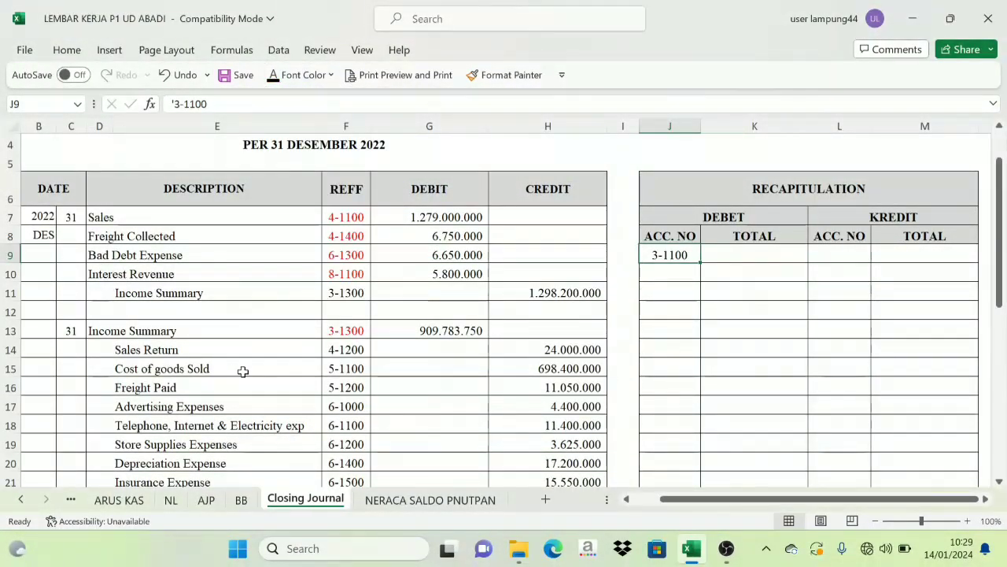
# Step: Check the Income Summary debits in F13 and F29 among the red numbers and colour account 3-1300 in J10 of the Recapitulation black
pyautogui.scroll(-5, 243, 370)
pyautogui.scroll(1, 347, 424)
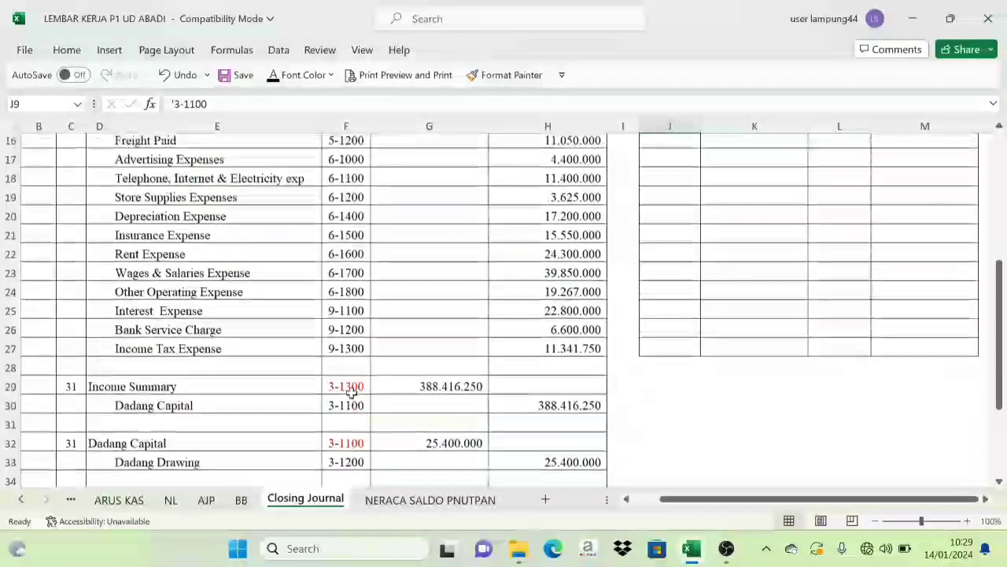
pyautogui.click(351, 392)
pyautogui.scroll(3, 348, 378)
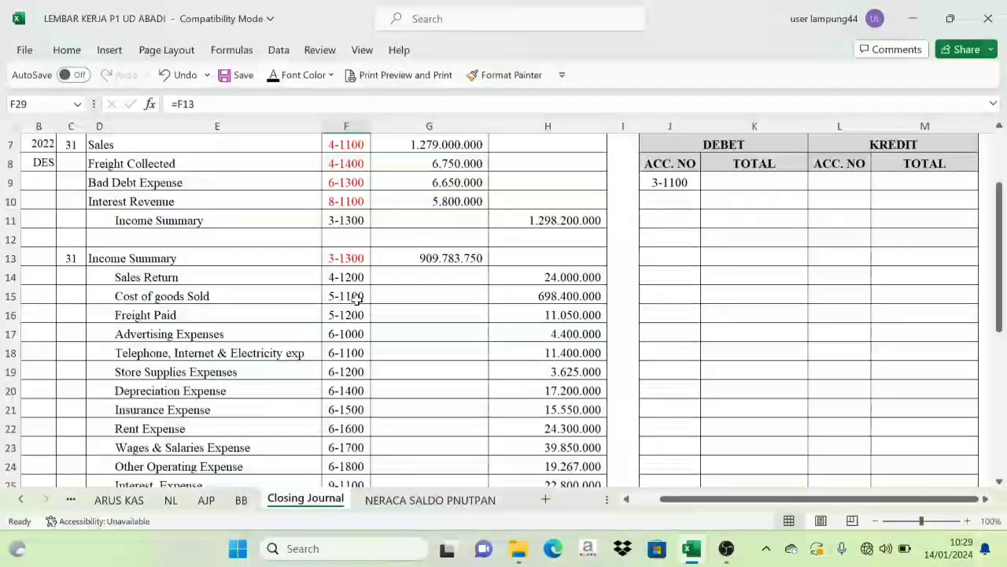
pyautogui.scroll(2, 356, 298)
pyautogui.scroll(-3, 353, 299)
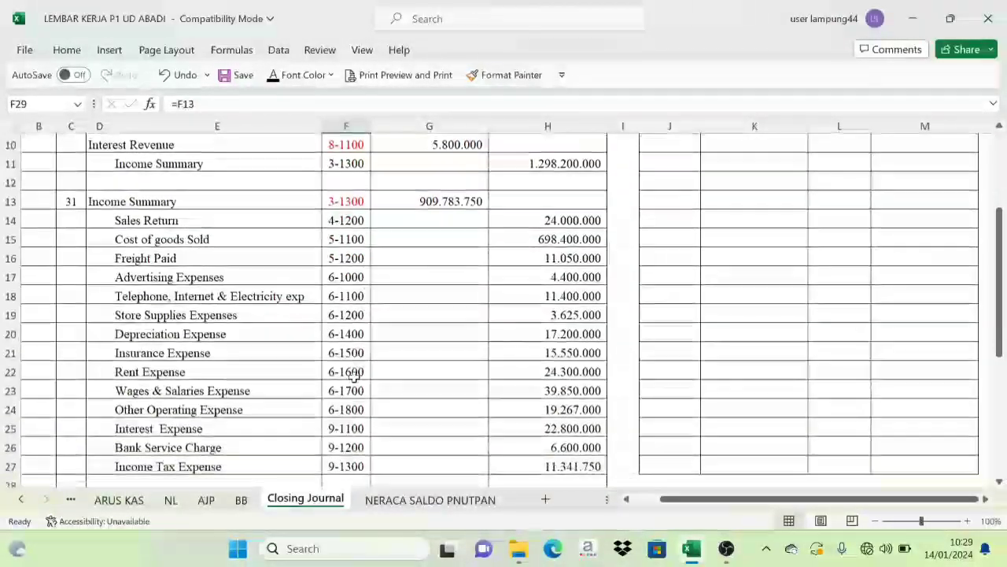
pyautogui.scroll(-3, 354, 376)
pyautogui.scroll(3, 353, 328)
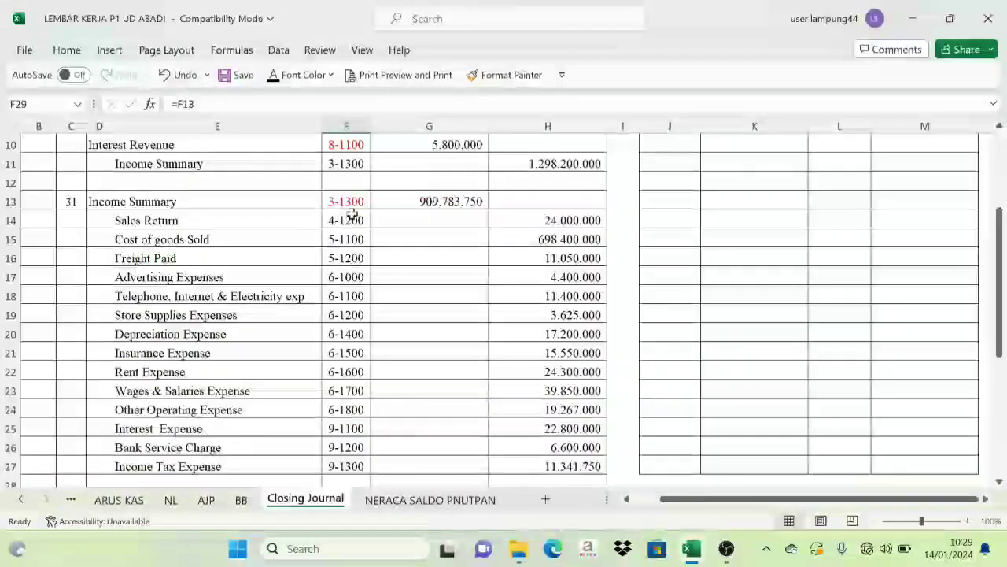
pyautogui.scroll(1, 720, 287)
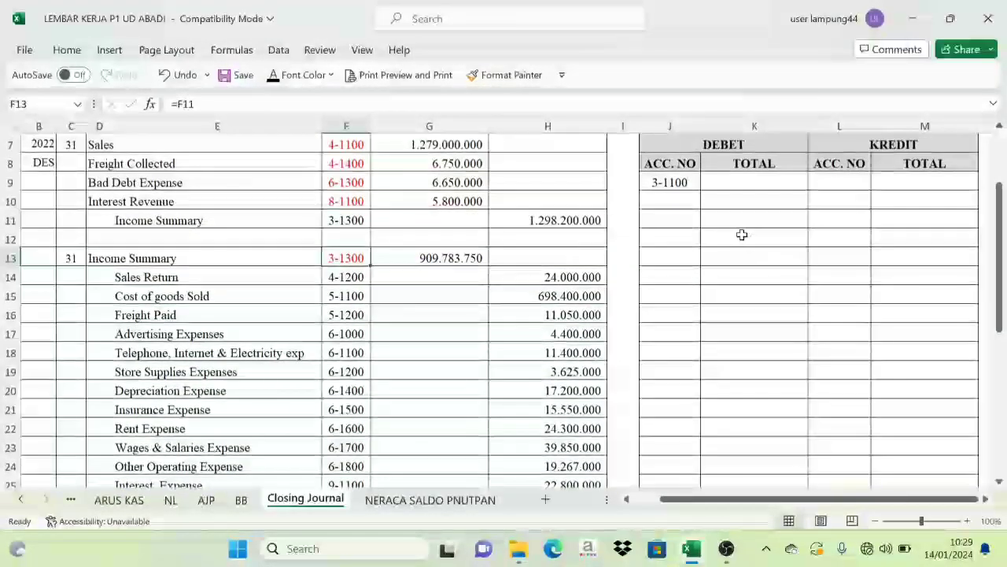
pyautogui.click(670, 203)
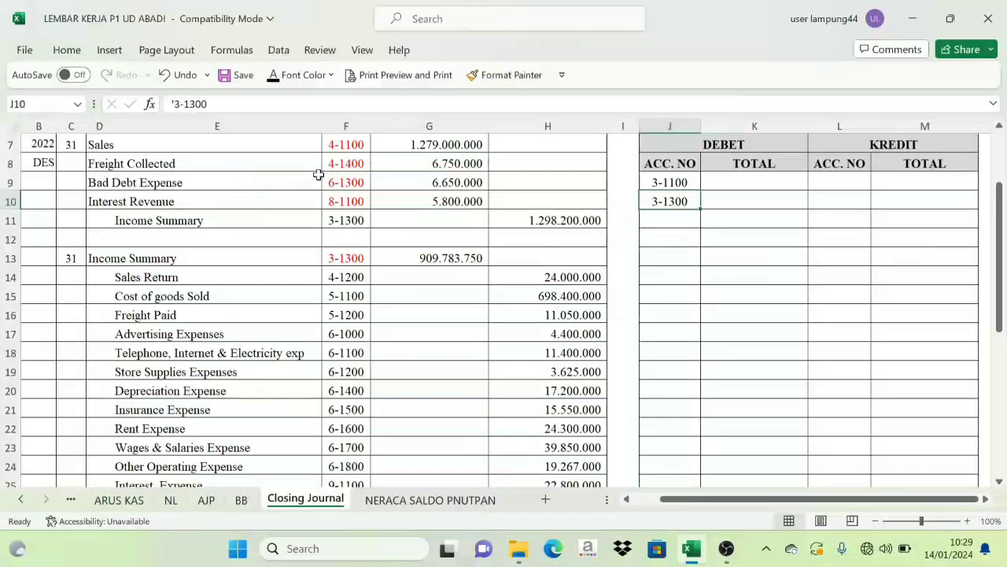
# Step: Check the owner's Capital debit in G32 and colour account 3-1100's debit total in K9 of the Recapitulation black
pyautogui.click(770, 185)
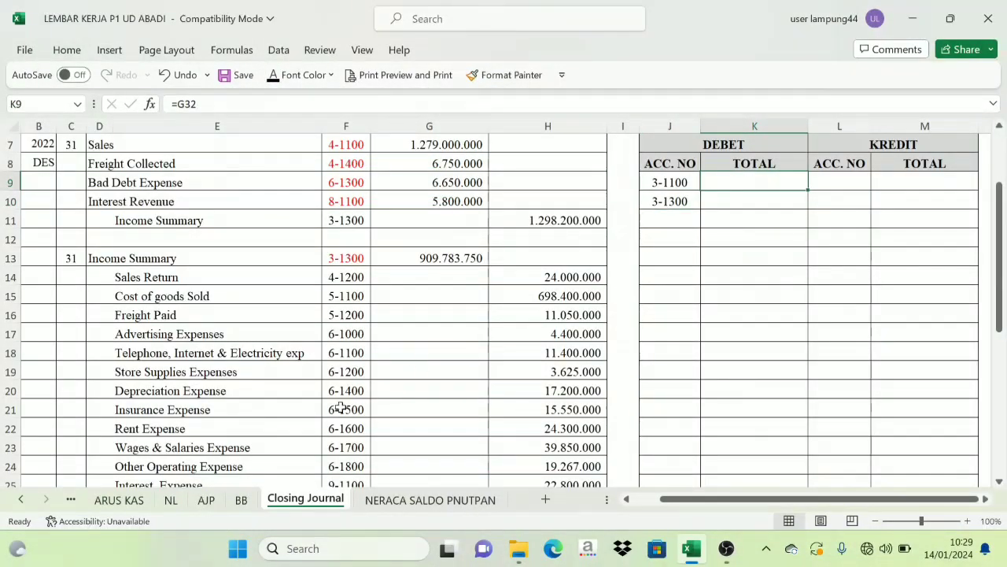
pyautogui.scroll(-3, 340, 407)
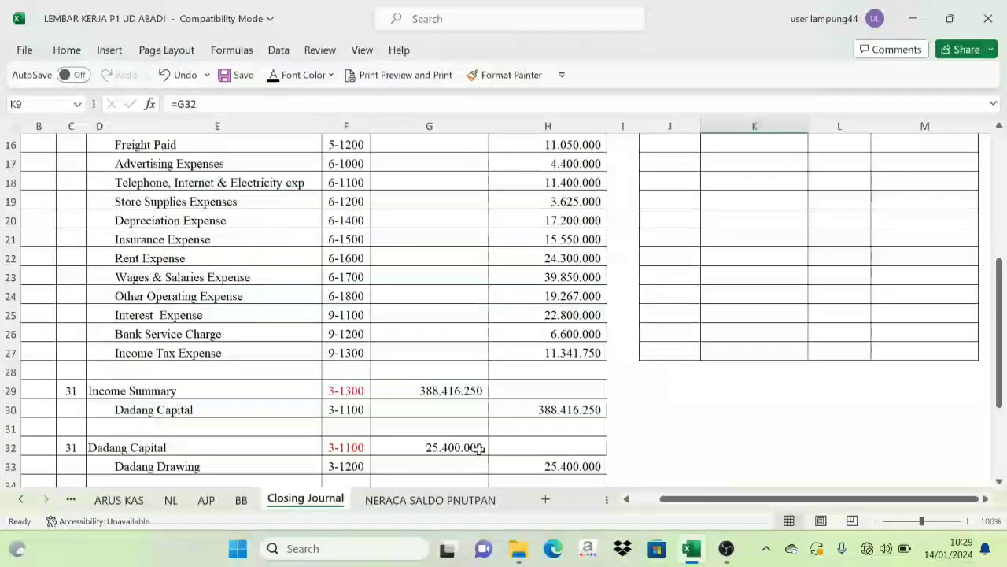
pyautogui.scroll(3, 747, 272)
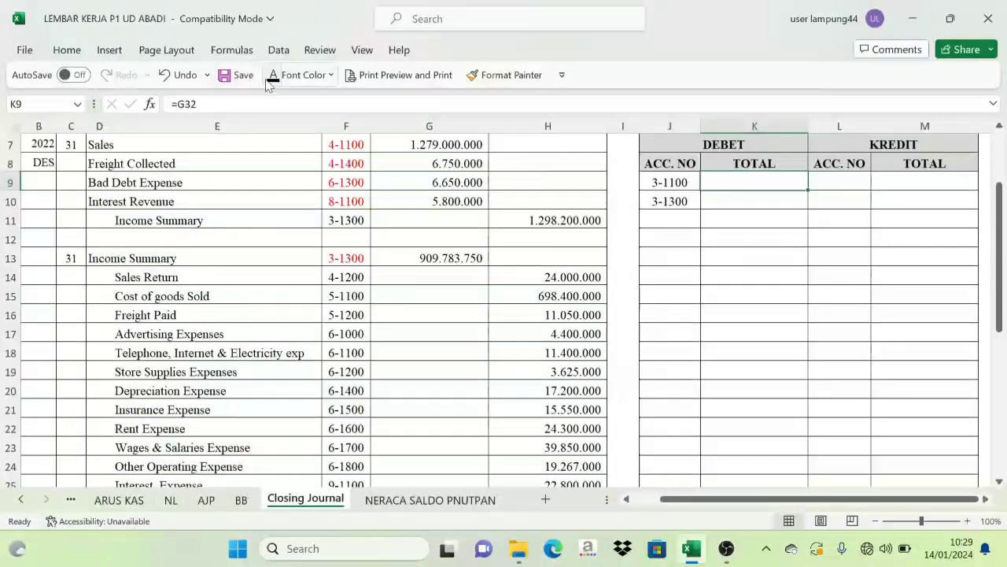
# Step: Check the Income Summary debits in G13 and G29 and colour account 3-1300's debit total in K10 black
pyautogui.click(778, 200)
pyautogui.scroll(-3, 378, 422)
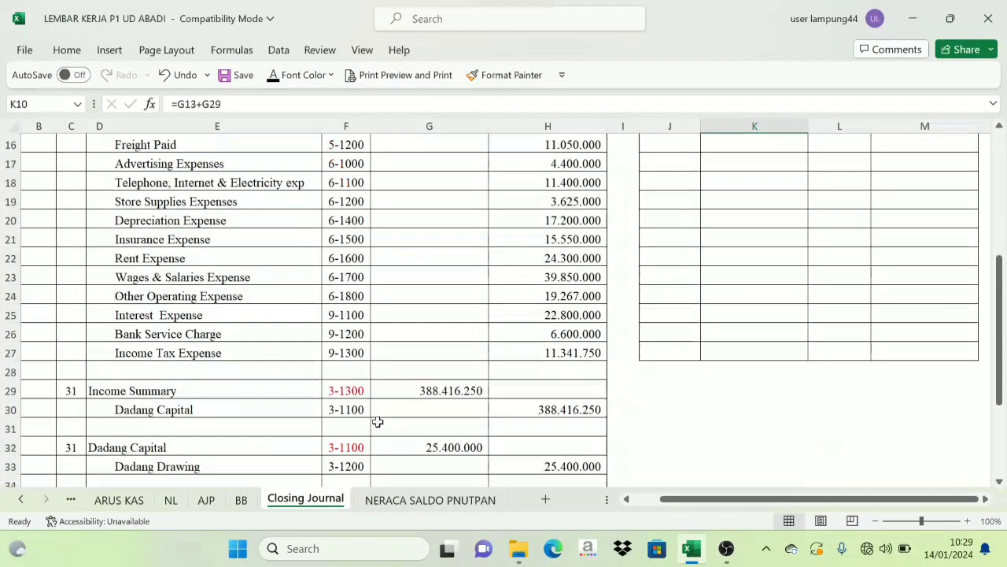
pyautogui.click(456, 392)
pyautogui.scroll(2, 407, 326)
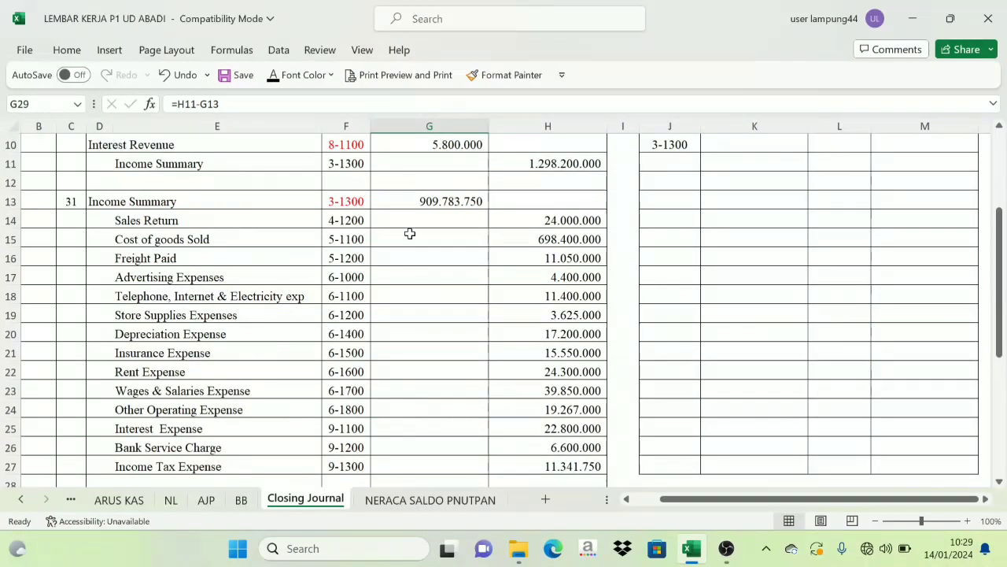
pyautogui.click(429, 214)
pyautogui.click(431, 198)
pyautogui.scroll(-2, 422, 367)
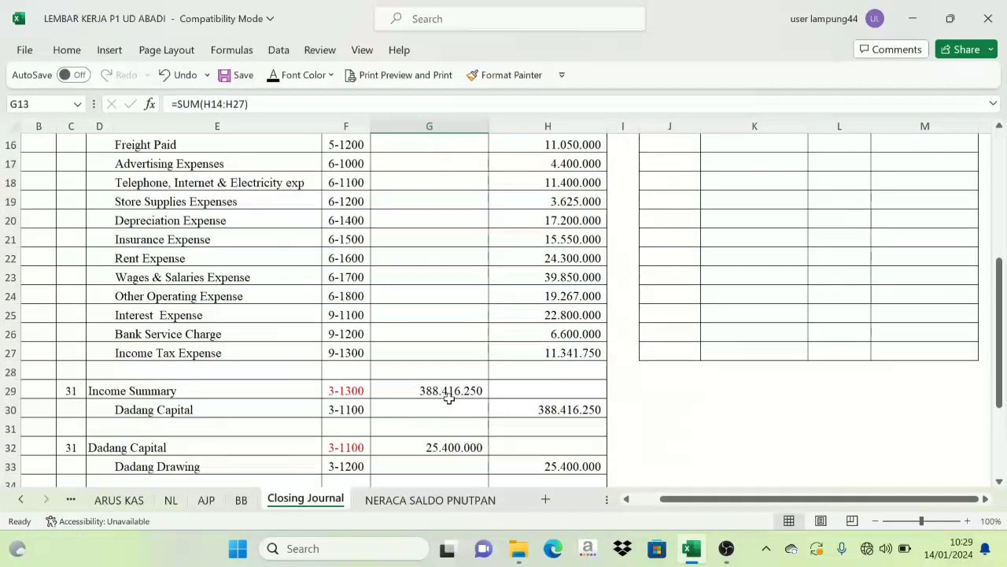
pyautogui.click(418, 387)
pyautogui.scroll(4, 769, 283)
pyautogui.click(770, 279)
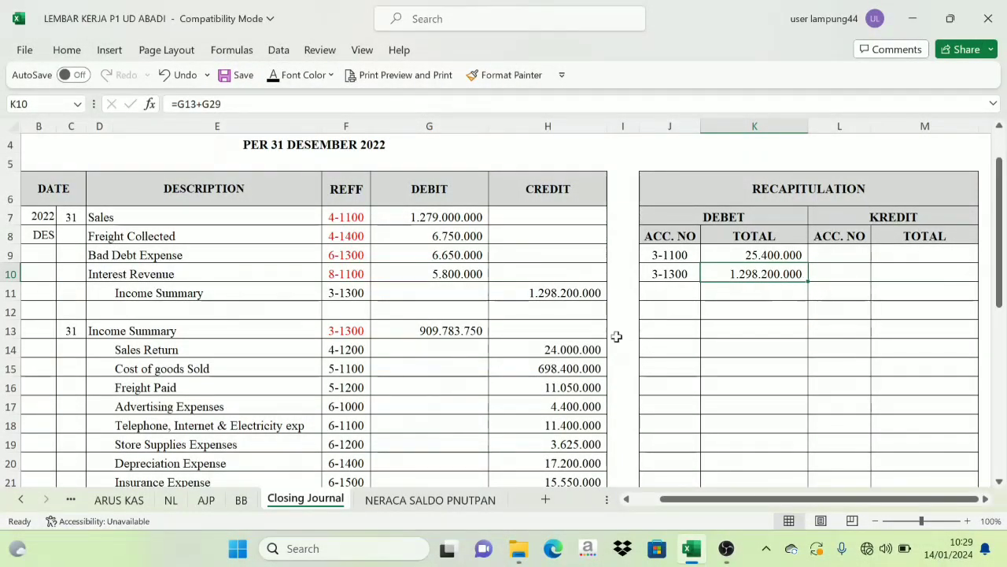
# Step: Check the remaining red debit numbers in F7:F10 and colour the Recapitulation's debit accounts and totals in J9:K23 black
pyautogui.scroll(-2, 616, 336)
pyautogui.scroll(2, 378, 295)
pyautogui.click(331, 215)
pyautogui.scroll(-1, 341, 169)
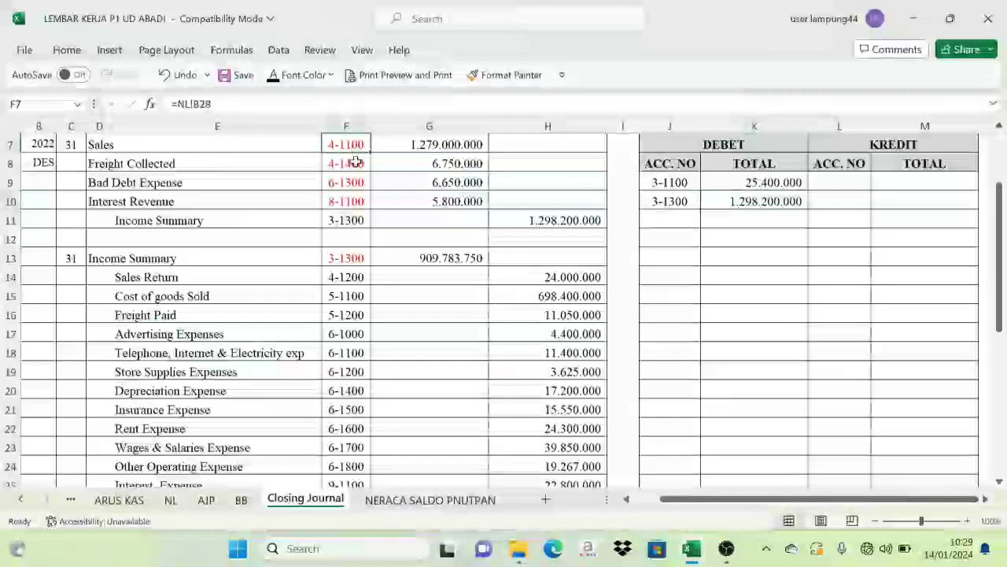
pyautogui.moveTo(356, 162); pyautogui.dragTo(351, 211)
pyautogui.scroll(-3, 333, 375)
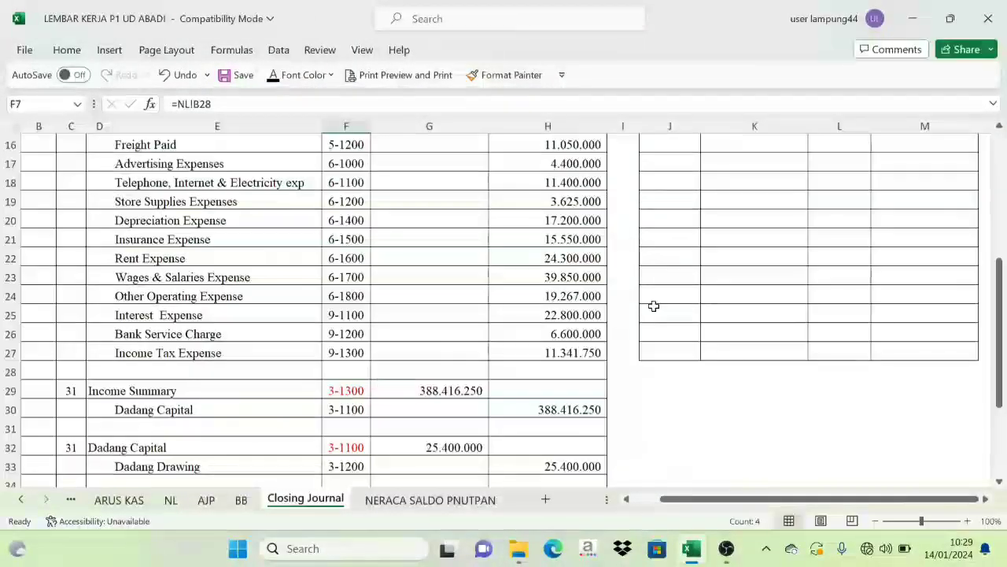
pyautogui.scroll(-1, 653, 305)
pyautogui.scroll(4, 670, 213)
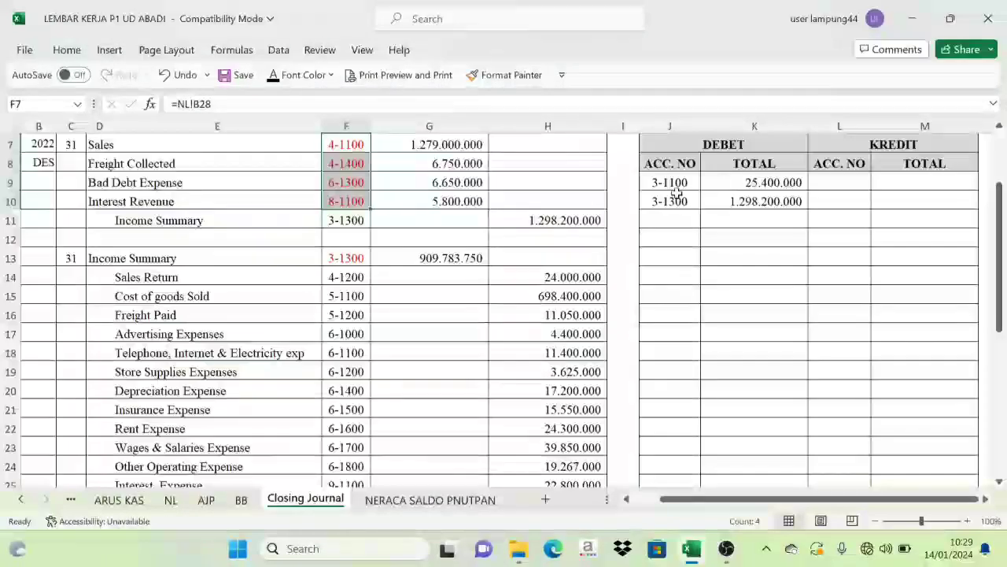
pyautogui.moveTo(675, 189); pyautogui.dragTo(753, 447)
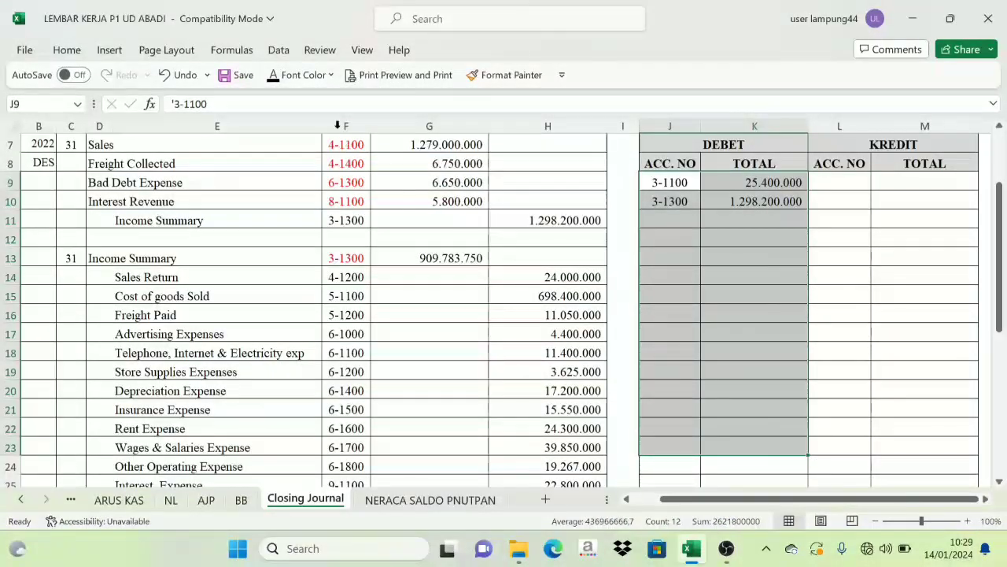
pyautogui.scroll(2, 798, 314)
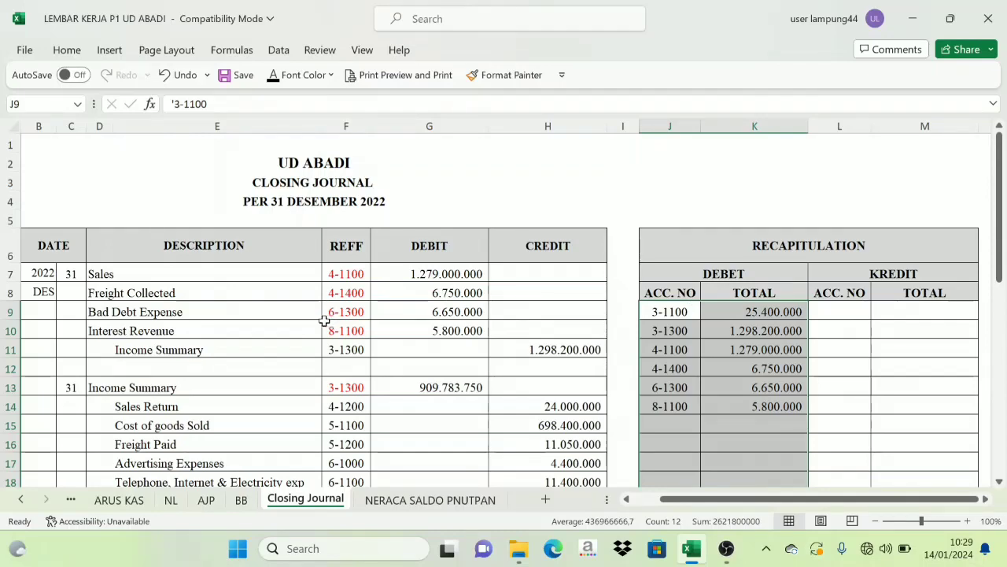
# Step: Examine the black credit account numbers in the journal's REFF column, including F11 and the expense accounts from F14 down
pyautogui.scroll(-1, 325, 319)
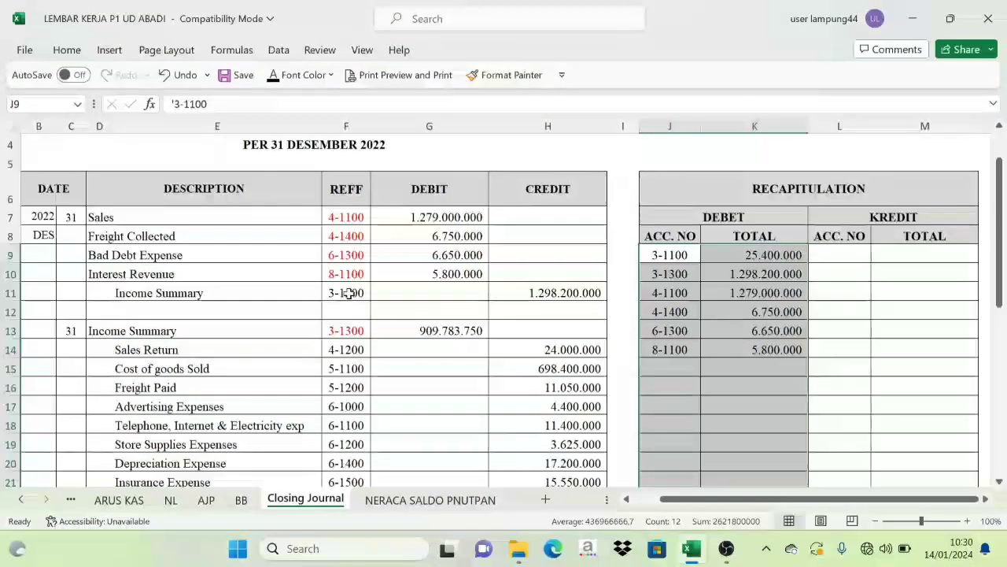
pyautogui.click(345, 292)
pyautogui.click(347, 349)
pyautogui.scroll(-5, 350, 374)
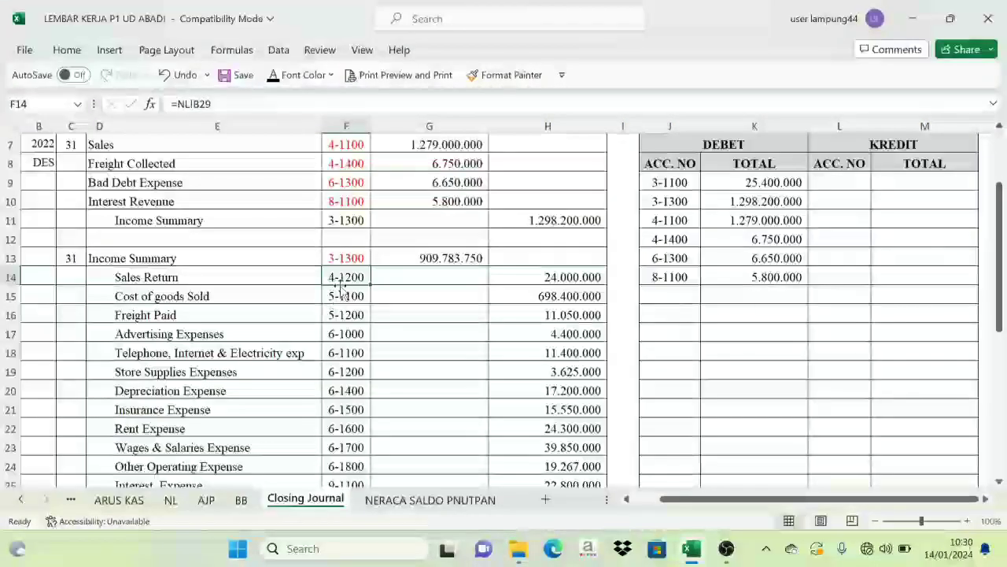
pyautogui.scroll(4, 344, 299)
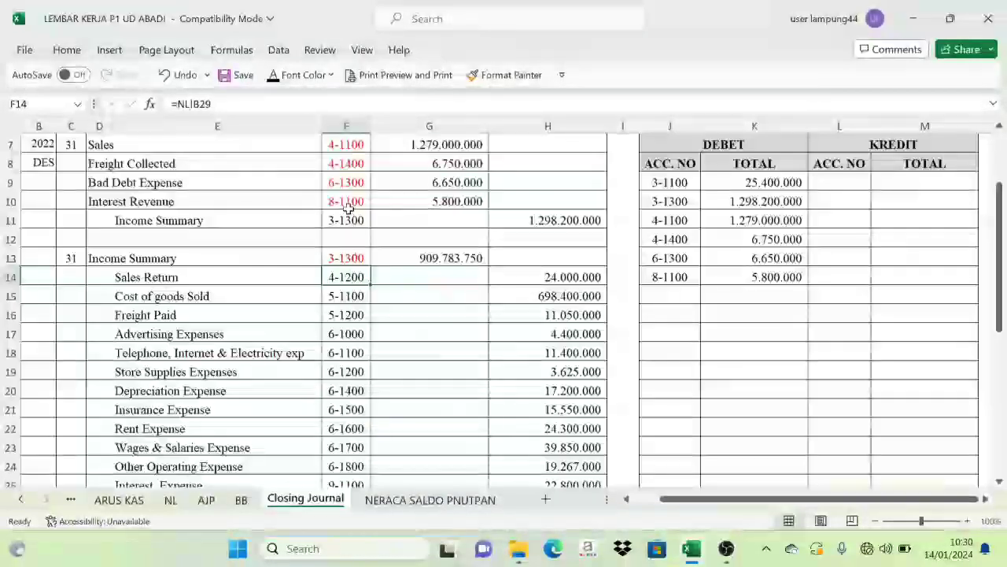
pyautogui.click(338, 220)
pyautogui.scroll(-2, 338, 315)
pyautogui.scroll(2, 334, 305)
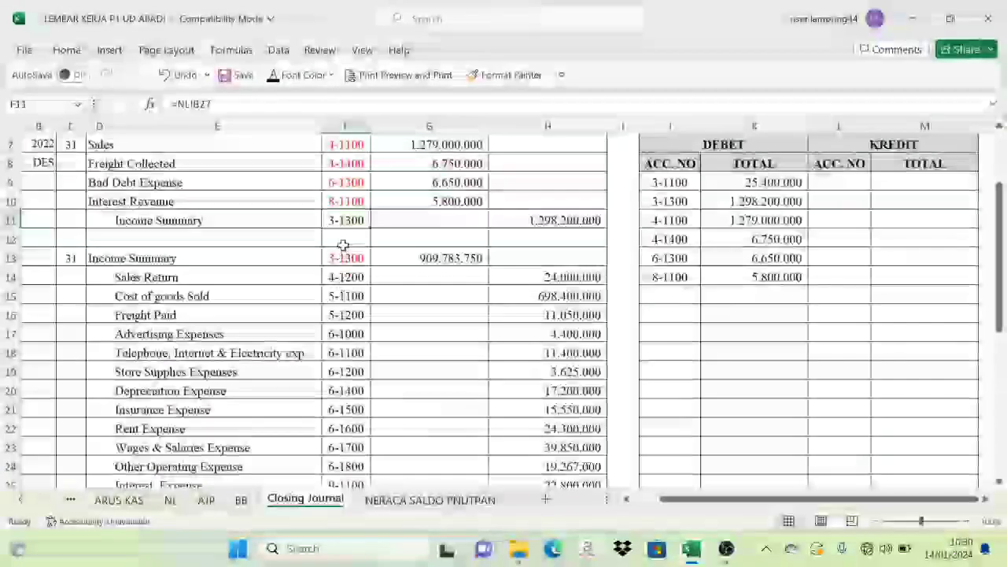
pyautogui.moveTo(353, 282); pyautogui.dragTo(337, 447)
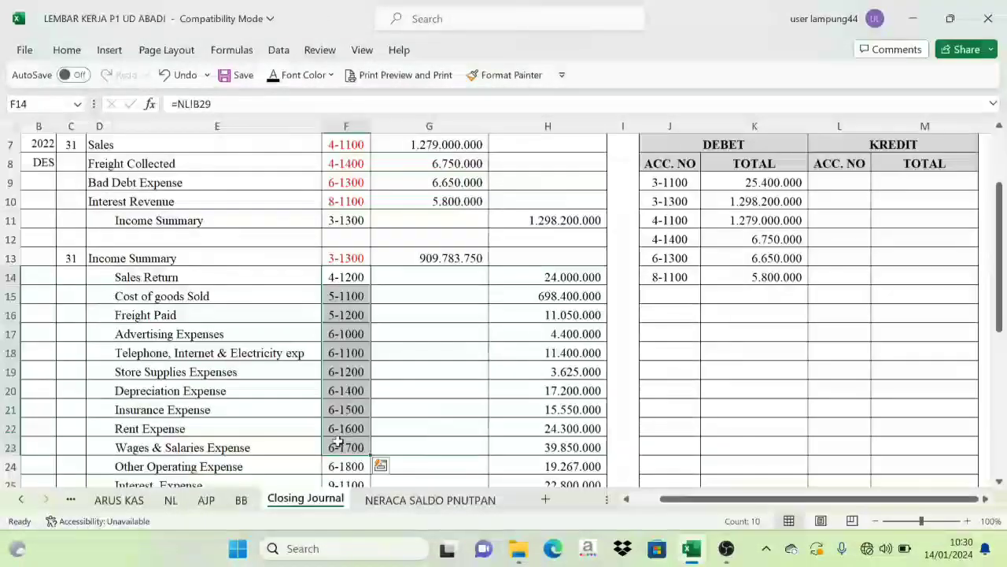
pyautogui.scroll(-4, 331, 441)
pyautogui.scroll(6, 409, 410)
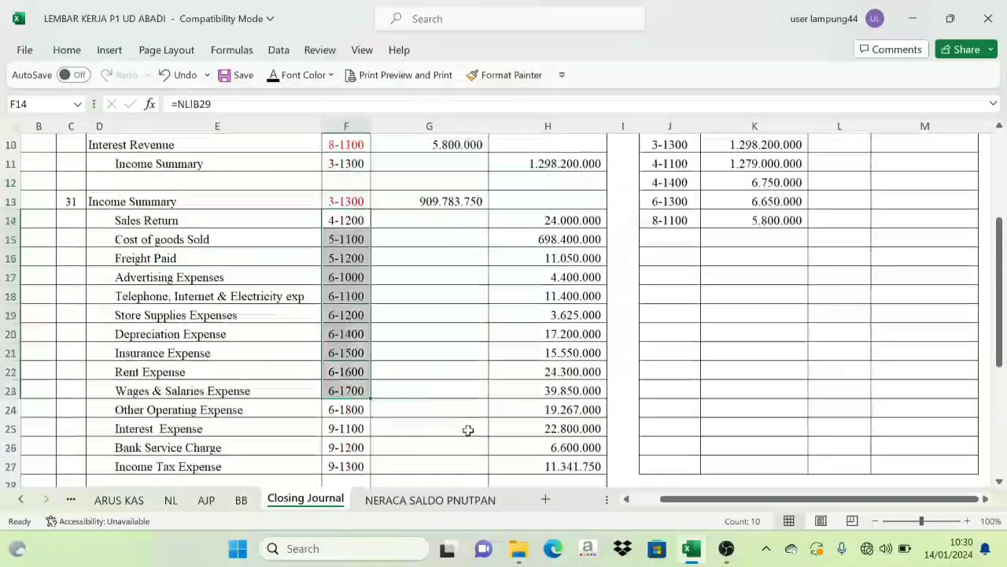
# Step: Colour the credit account numbers in L9:L25 of the Recapitulation black
pyautogui.click(830, 310)
pyautogui.moveTo(829, 311); pyautogui.dragTo(855, 335)
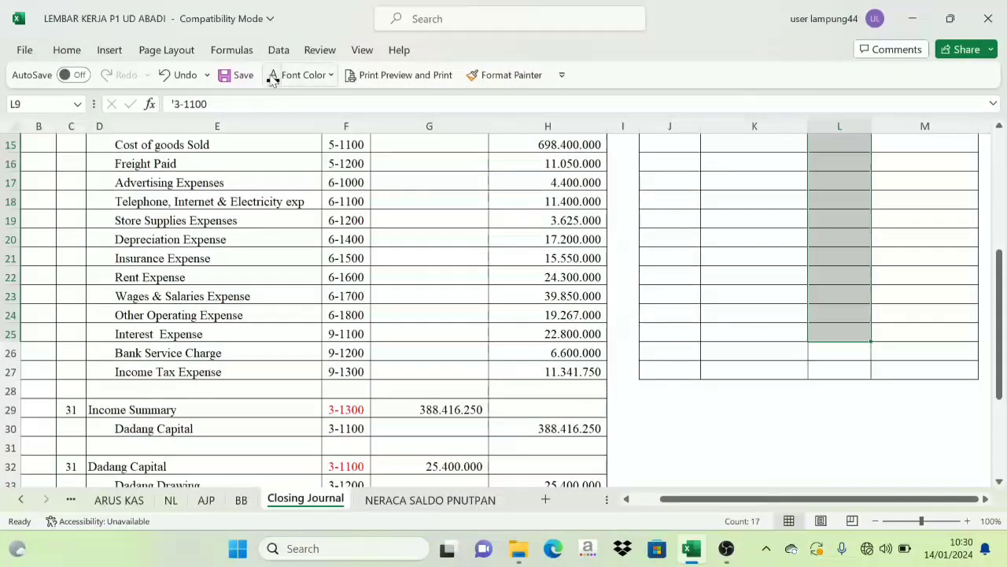
pyautogui.click(272, 79)
pyautogui.scroll(-3, 728, 378)
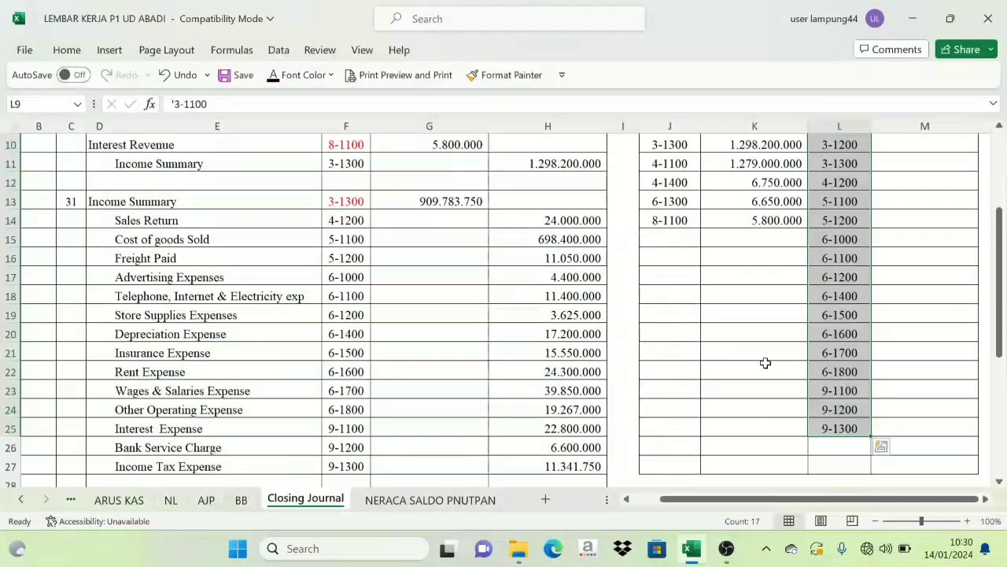
pyautogui.click(840, 448)
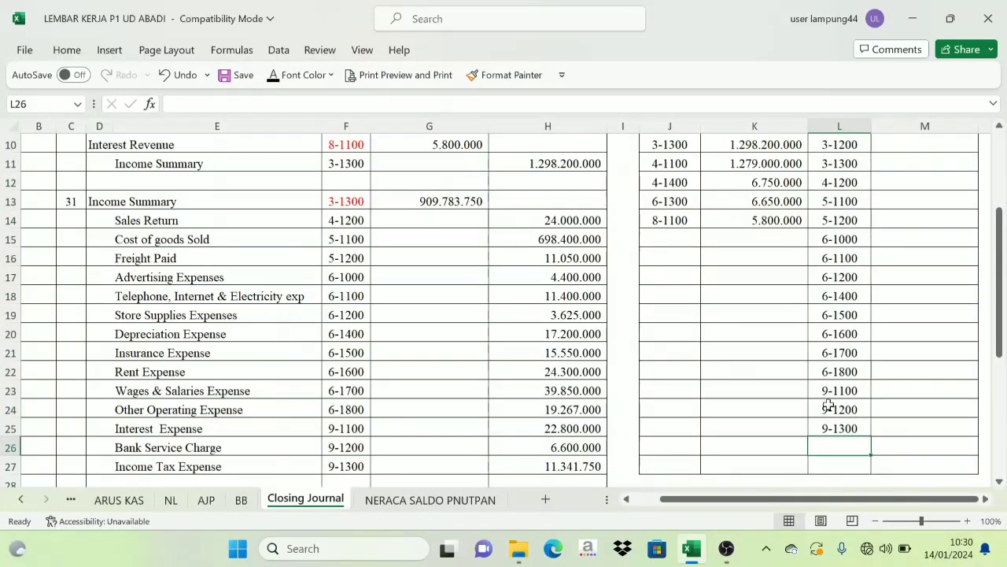
# Step: Check the owner's Capital credit in H30 and colour account 3-1100's credit total in M9 black
pyautogui.scroll(2, 883, 374)
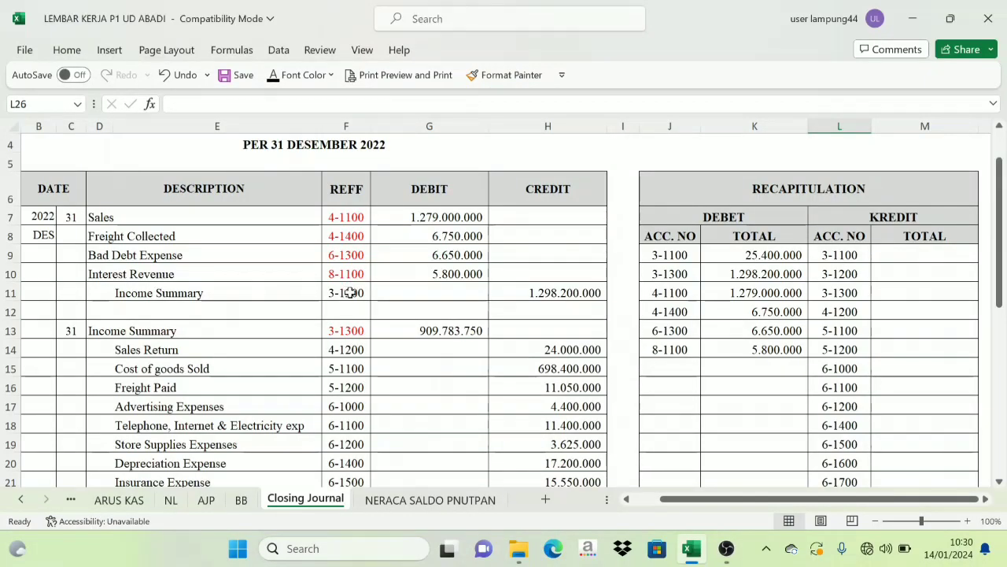
pyautogui.scroll(-5, 350, 293)
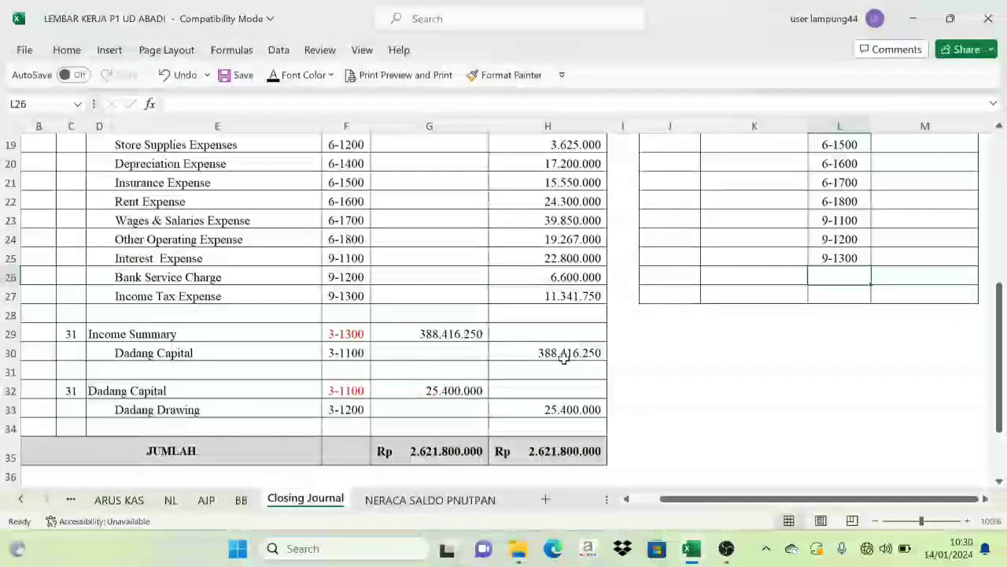
pyautogui.scroll(5, 732, 352)
pyautogui.click(915, 252)
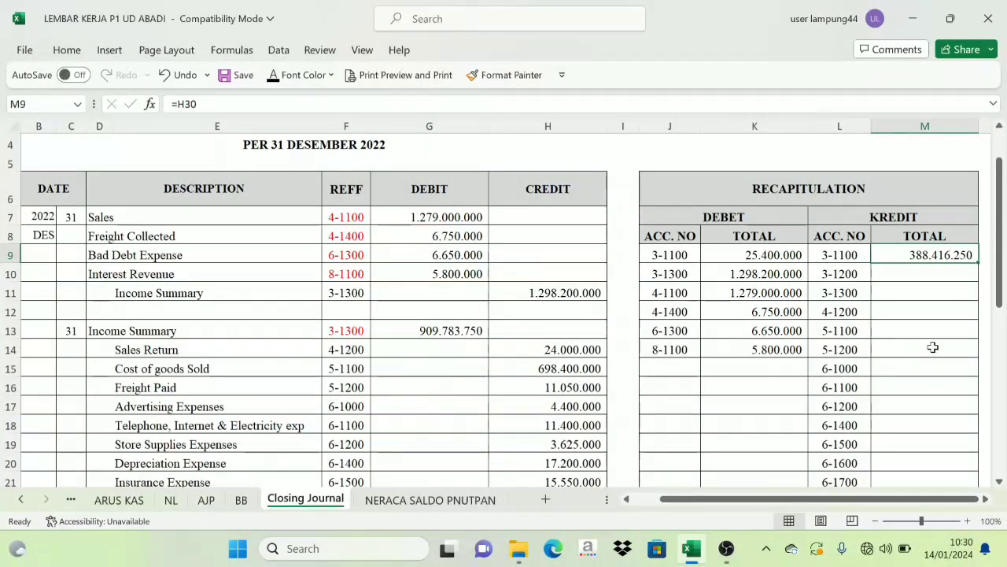
# Step: Check the owner's Drawing credit in H33 and colour account 3-1200's credit total in M10 black
pyautogui.scroll(-2, 348, 279)
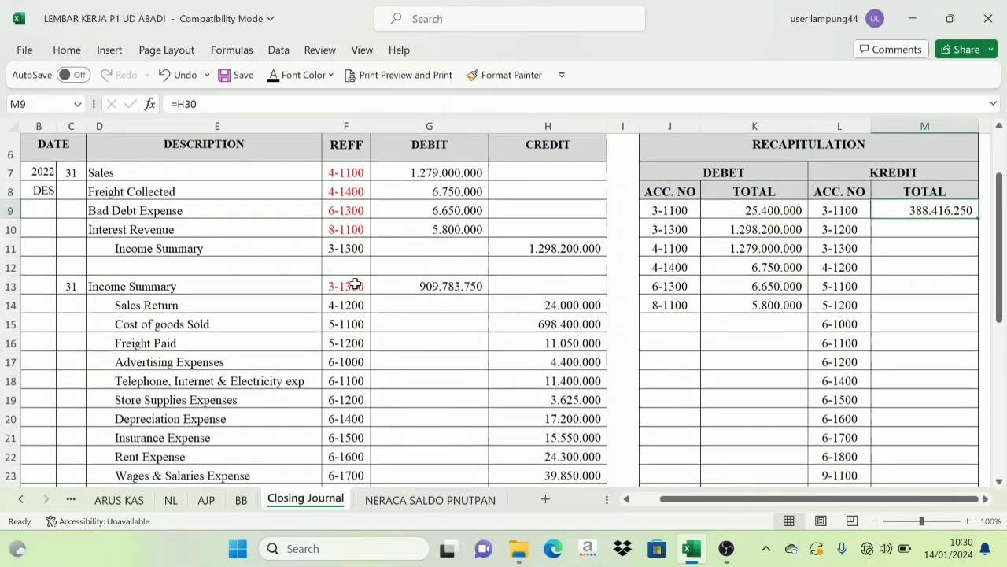
pyautogui.scroll(-1, 349, 279)
pyautogui.scroll(1, 347, 283)
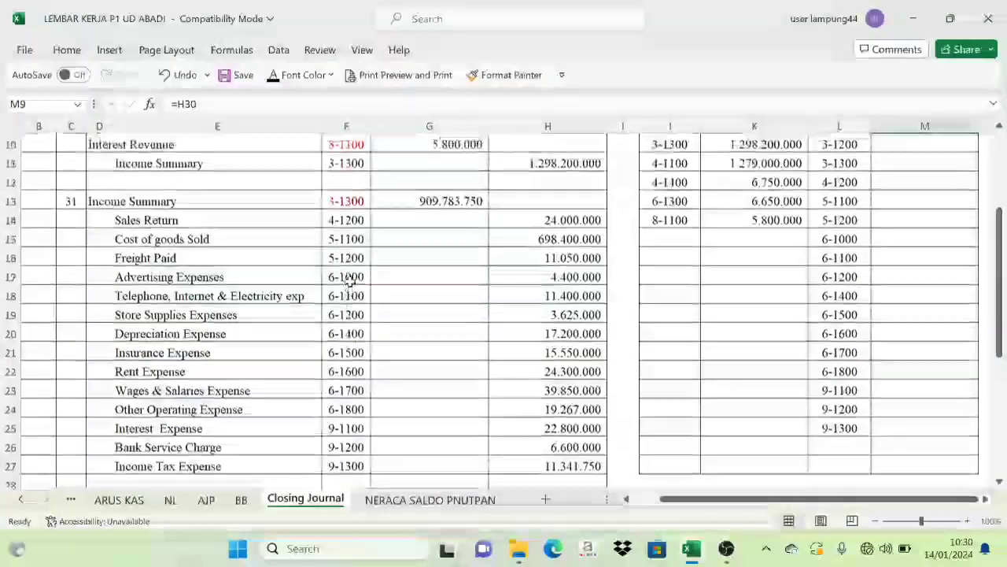
pyautogui.scroll(-2, 346, 287)
pyautogui.scroll(-1, 344, 291)
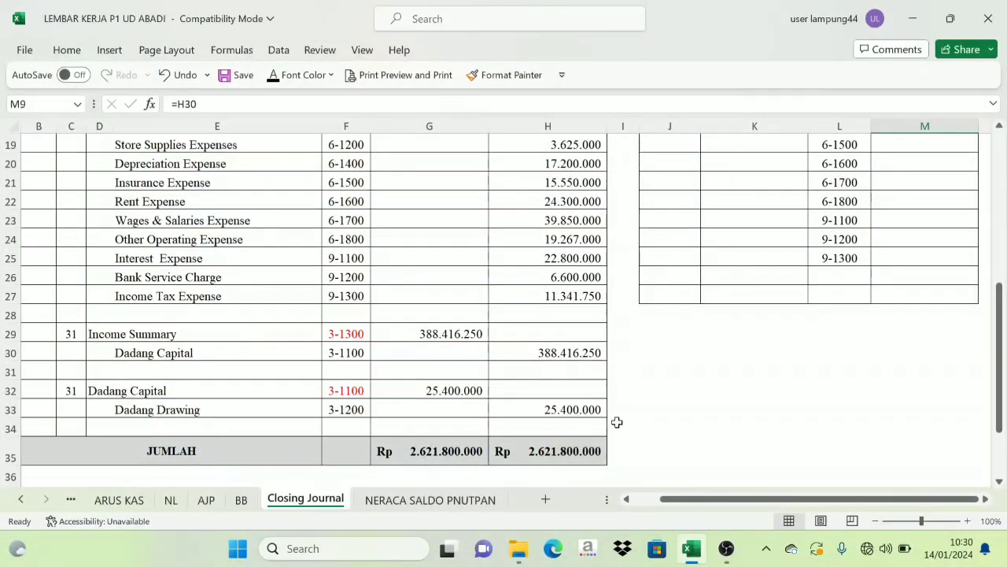
pyautogui.scroll(5, 774, 353)
pyautogui.click(948, 273)
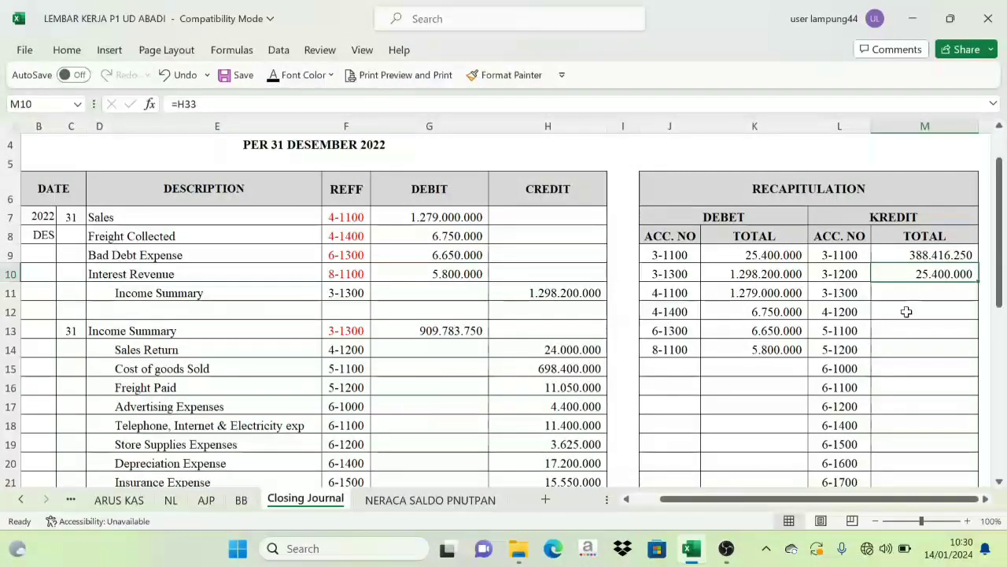
# Step: Colour the remaining credit totals in M11:M26 of the Recapitulation black
pyautogui.press('Down')
pyautogui.moveTo(909, 319); pyautogui.dragTo(923, 444)
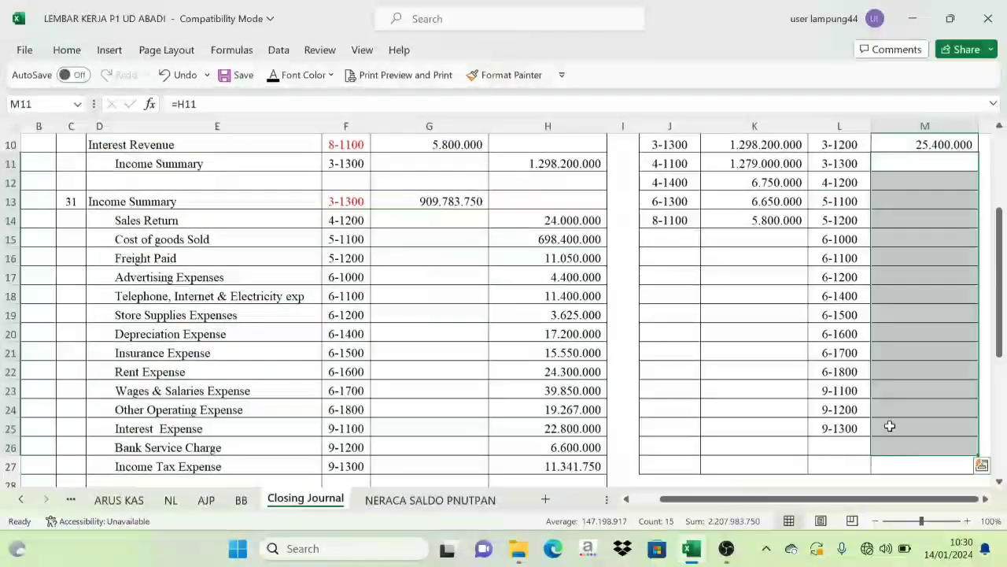
pyautogui.click(294, 75)
pyautogui.scroll(3, 822, 238)
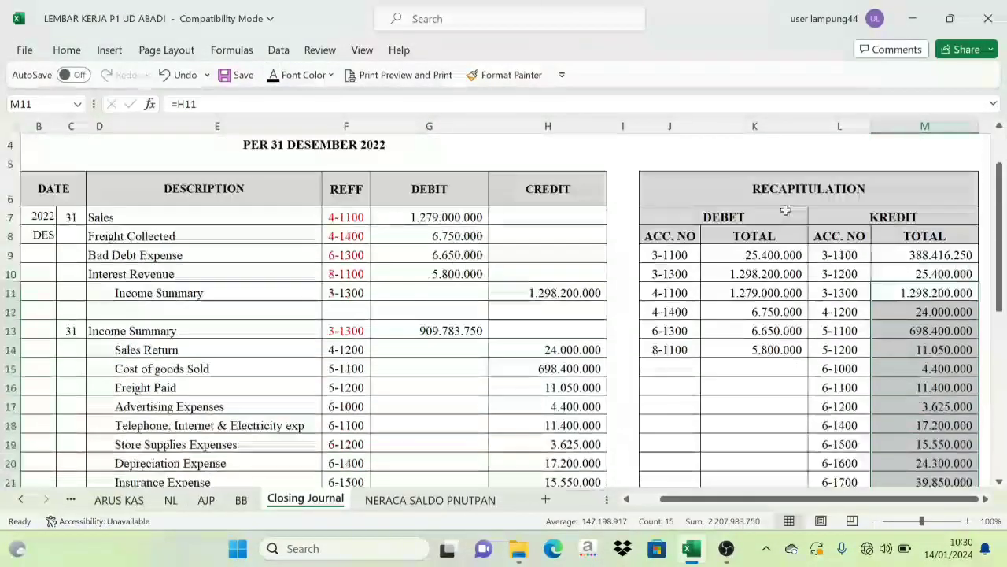
pyautogui.scroll(-4, 811, 235)
pyautogui.scroll(3, 909, 381)
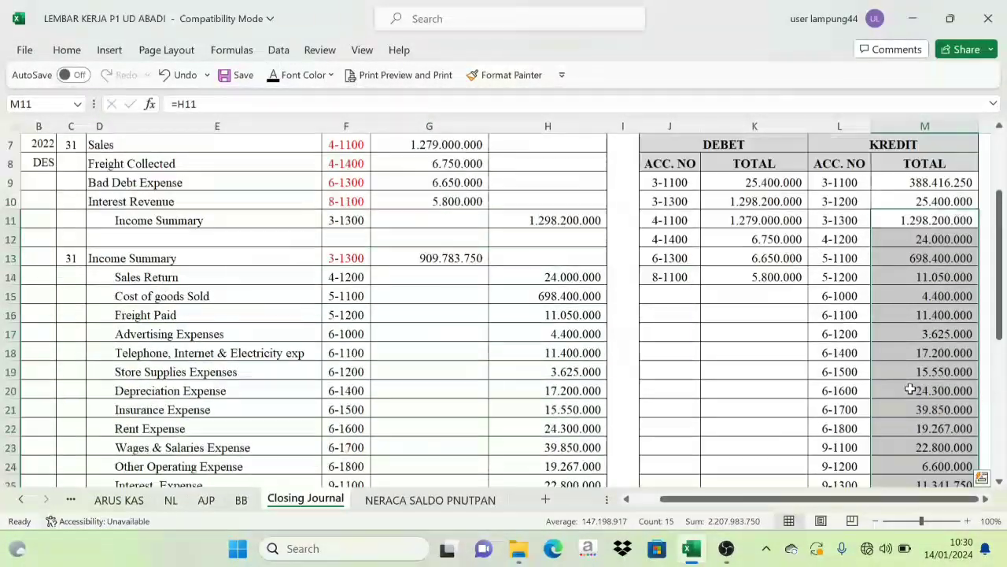
# Step: Colour the Recapitulation's JUMLAH row in J27:M27 black
pyautogui.click(811, 312)
pyautogui.scroll(-2, 816, 337)
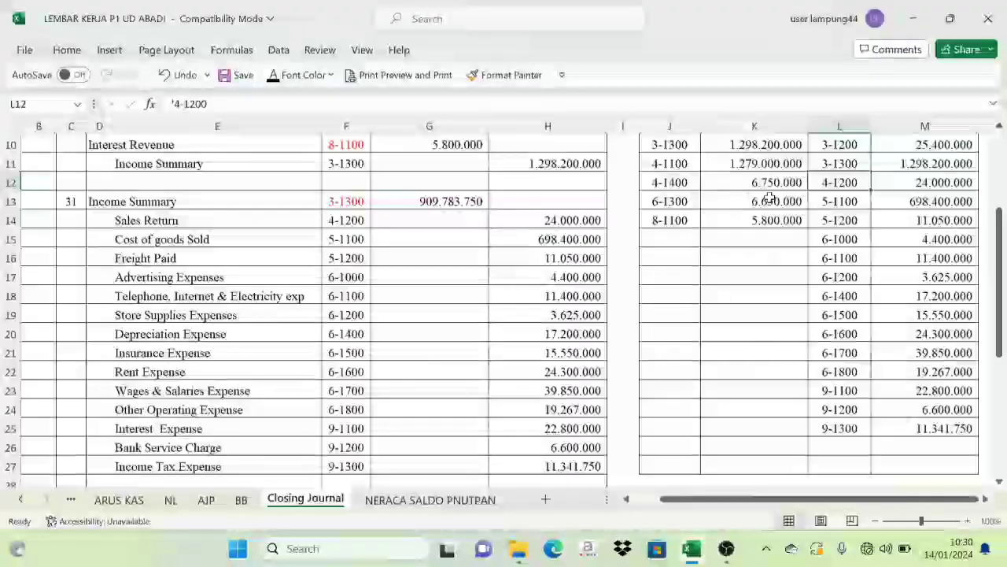
pyautogui.moveTo(682, 468); pyautogui.dragTo(957, 467)
pyautogui.click(273, 84)
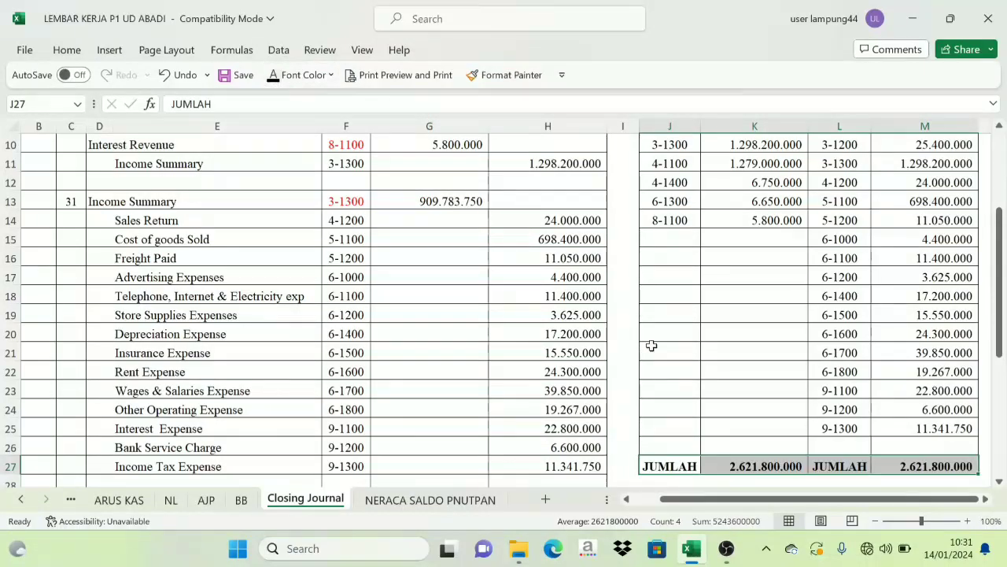
# Step: Compare the Recapitulation's debit total in K27 with the closing journal's totals in G35 and H35
pyautogui.click(748, 460)
pyautogui.scroll(-1, 693, 452)
pyautogui.scroll(-3, 692, 451)
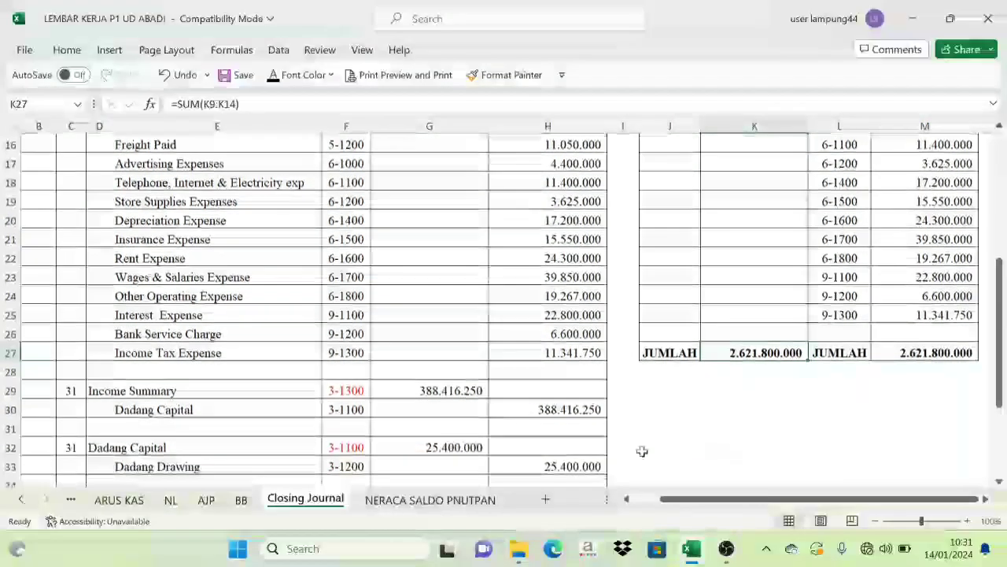
pyautogui.click(479, 400)
pyautogui.click(547, 394)
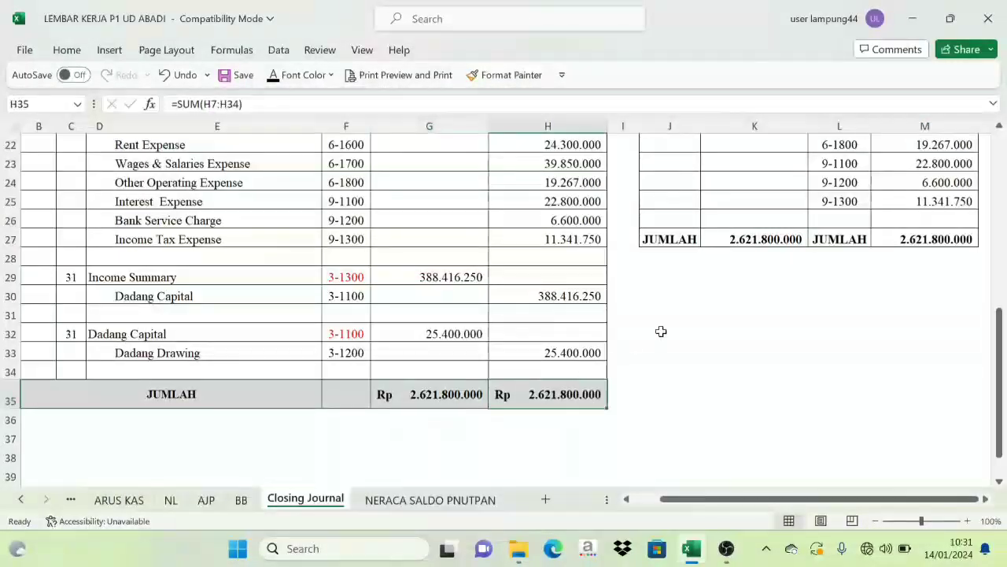
# Step: Check the Recapitulation's debit total in K27 and credit total in M27 of the closing journal
pyautogui.click(756, 242)
pyautogui.click(894, 239)
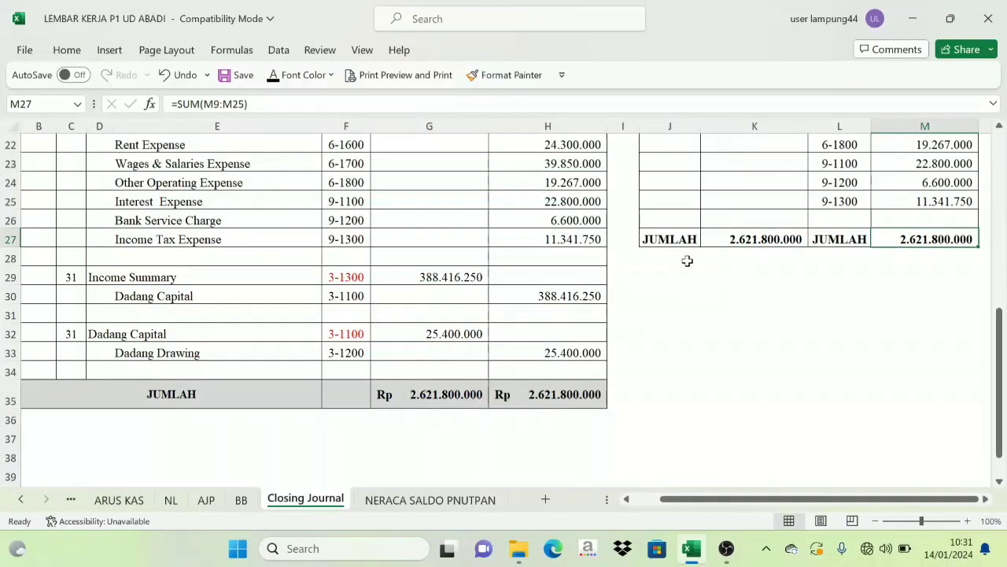
pyautogui.scroll(6, 685, 263)
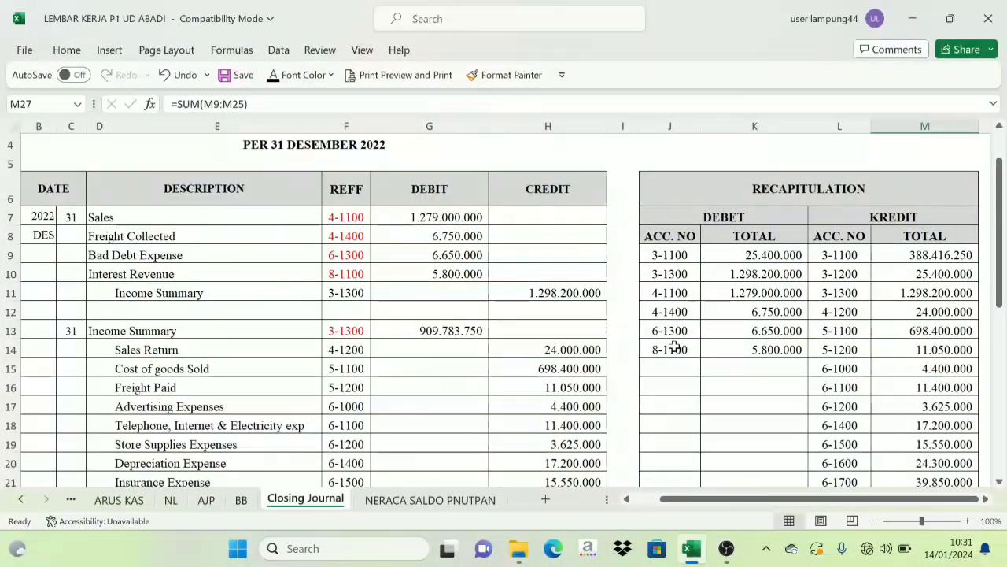
# Step: Look over the unfilled post-closing trial balance on sheet NERACA SALDO PNUTPAN and return to the closing journal's heading
pyautogui.click(407, 500)
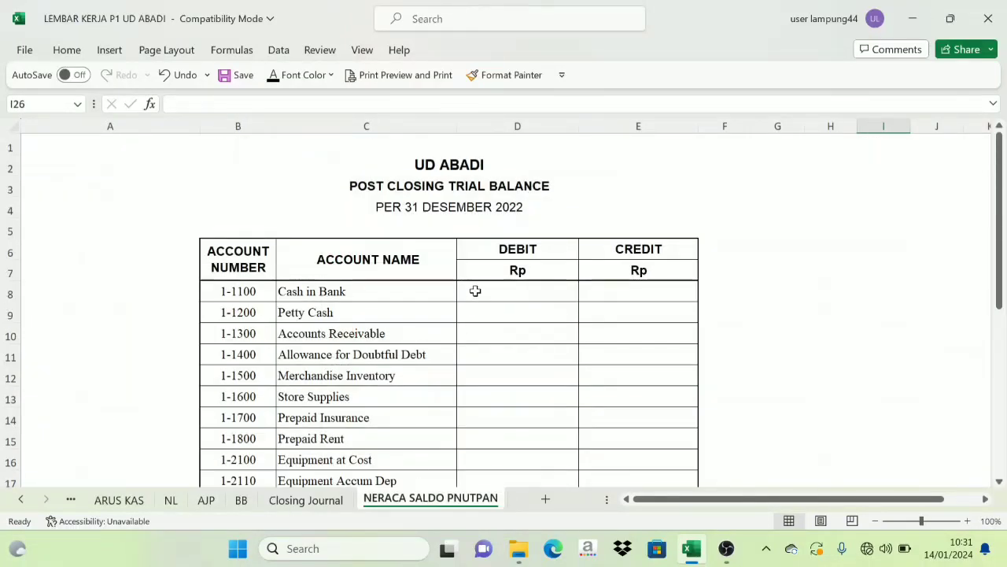
pyautogui.click(343, 498)
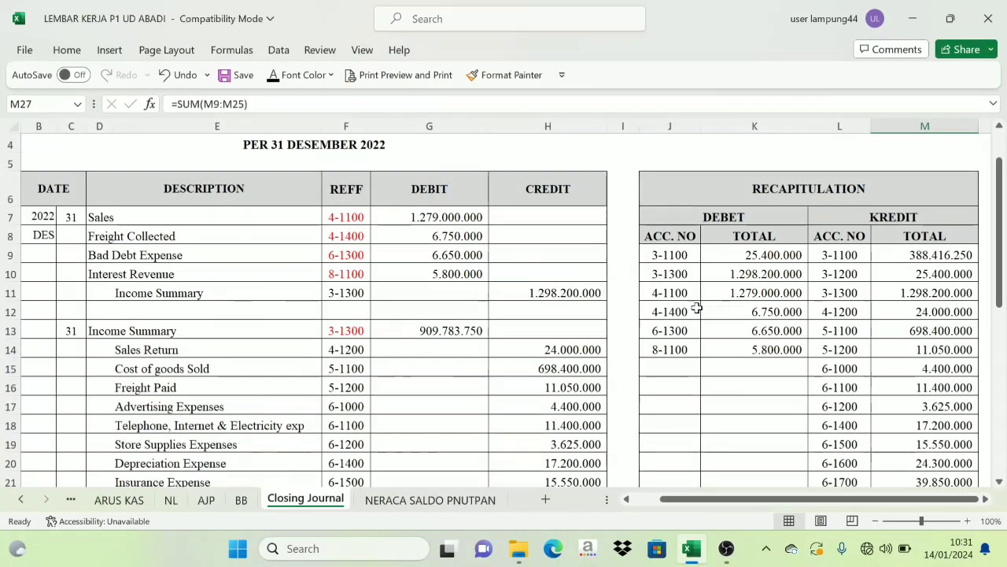
pyautogui.click(413, 501)
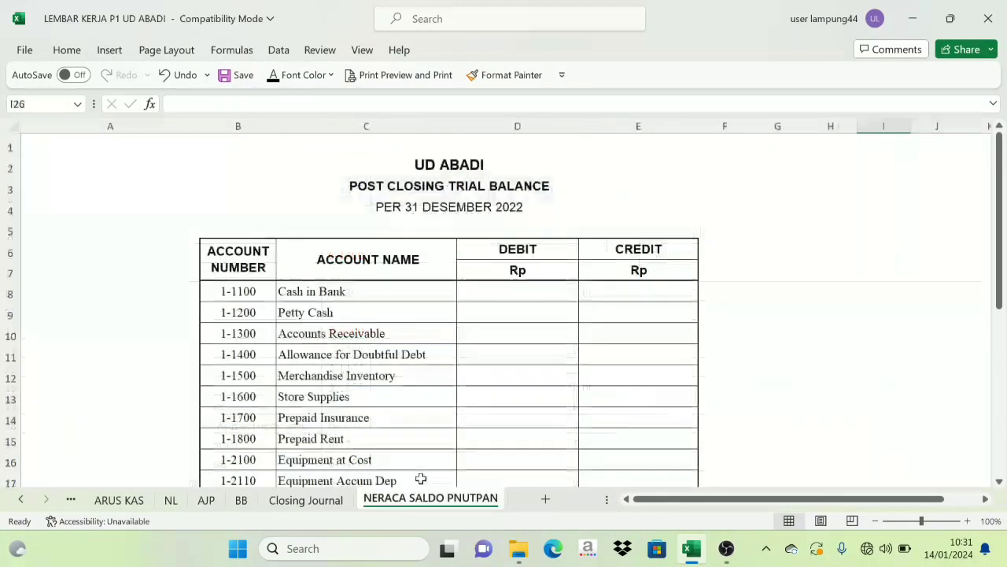
pyautogui.click(331, 502)
pyautogui.scroll(3, 354, 195)
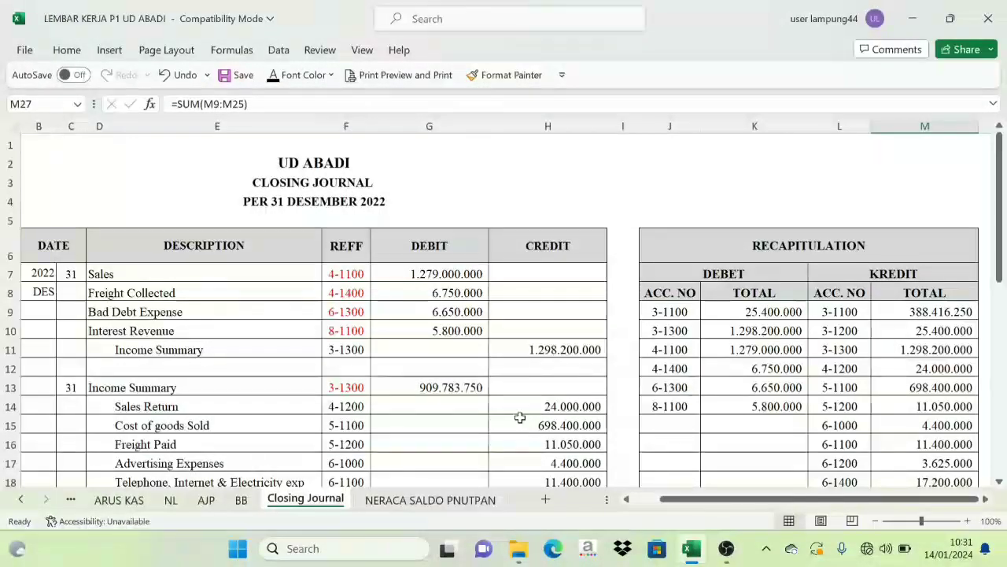
# Step: View the Cash In Bank account on ledger sheet BB, then return to the closing journal's Recapitulation
pyautogui.click(245, 502)
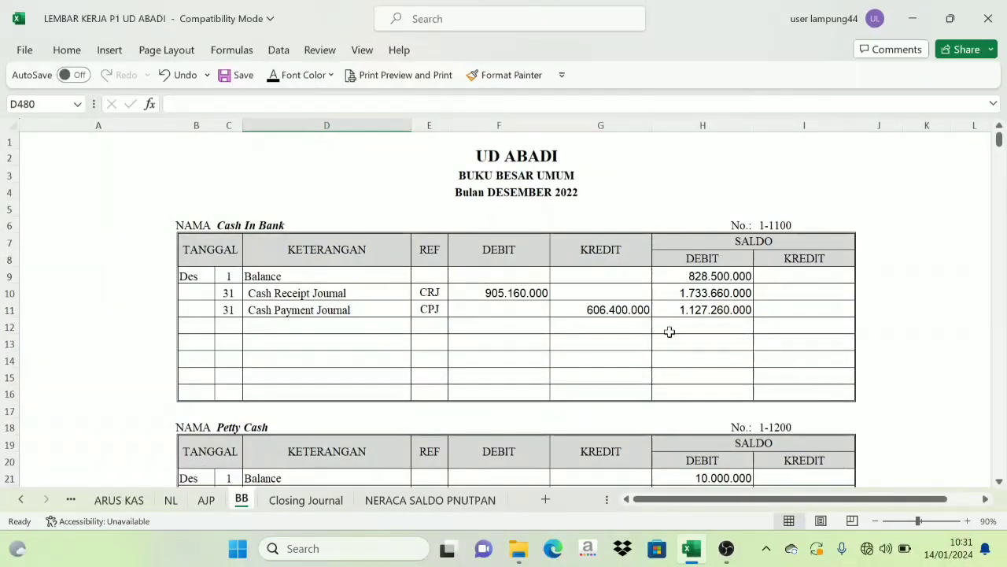
pyautogui.scroll(-3, 354, 503)
pyautogui.scroll(3, 386, 508)
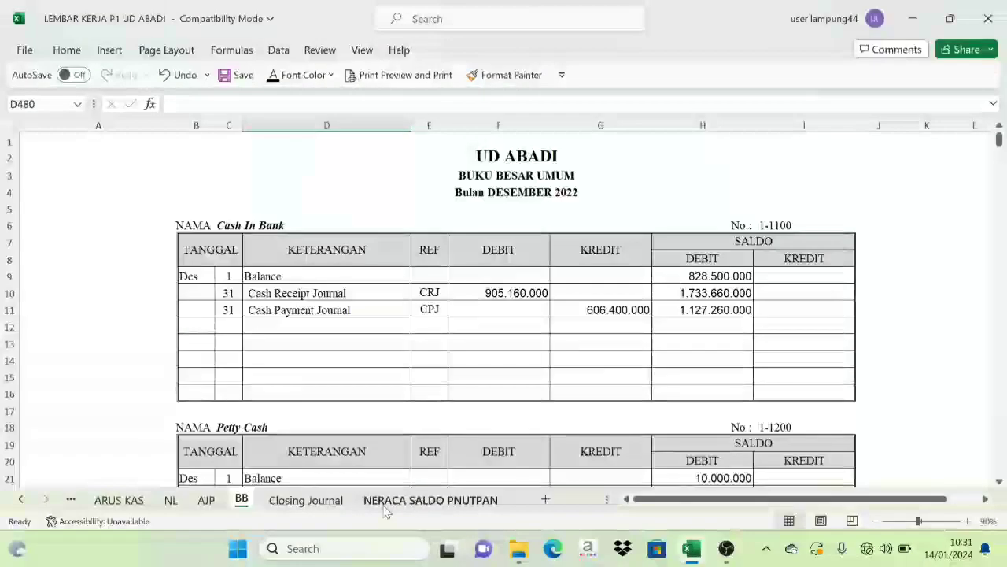
pyautogui.click(324, 500)
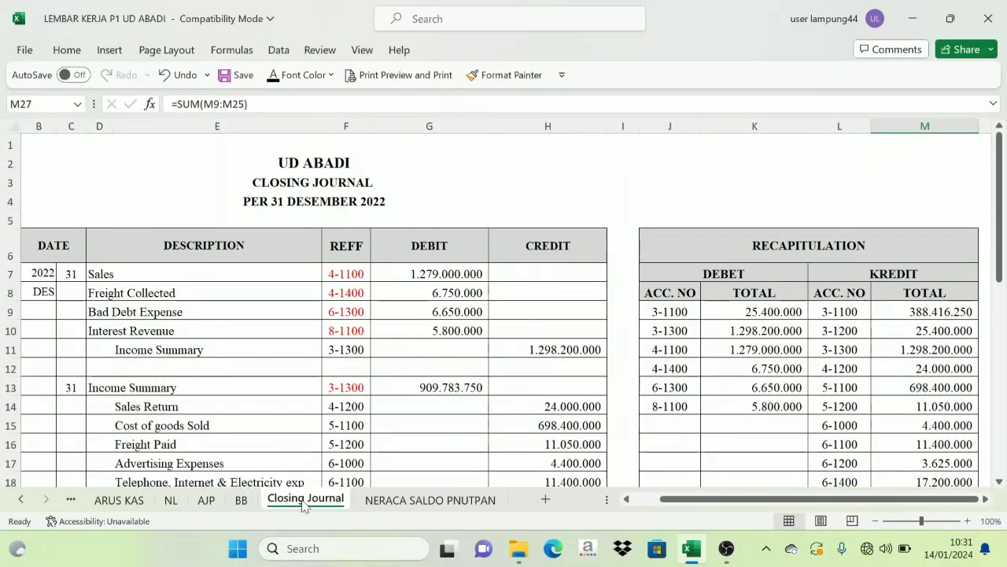
pyautogui.click(351, 201)
pyautogui.click(775, 367)
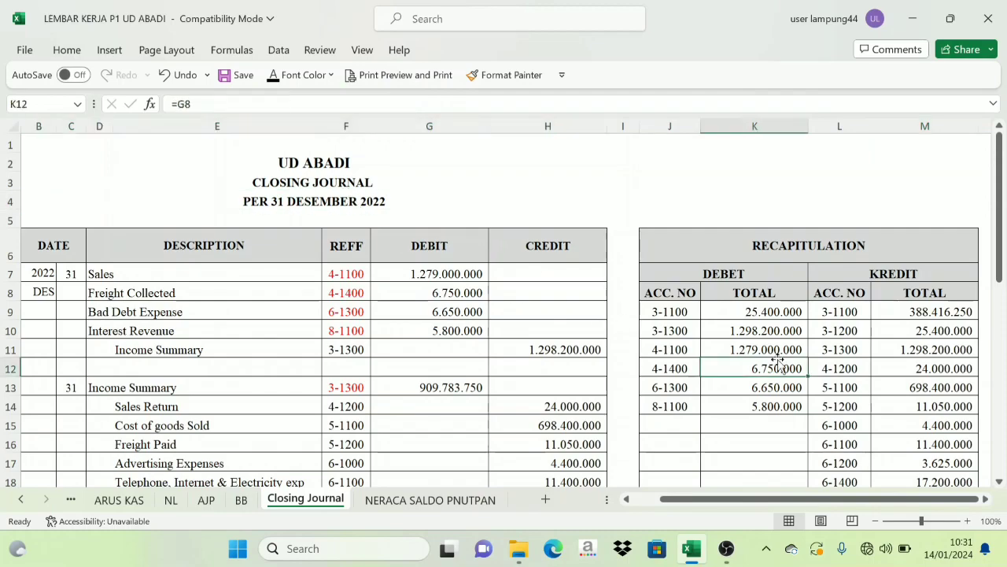
# Step: Review the adjusting journal's Recapitulation in J10:M18 on sheet AJP, then return through the ledger to the closing journal
pyautogui.click(242, 500)
pyautogui.click(207, 500)
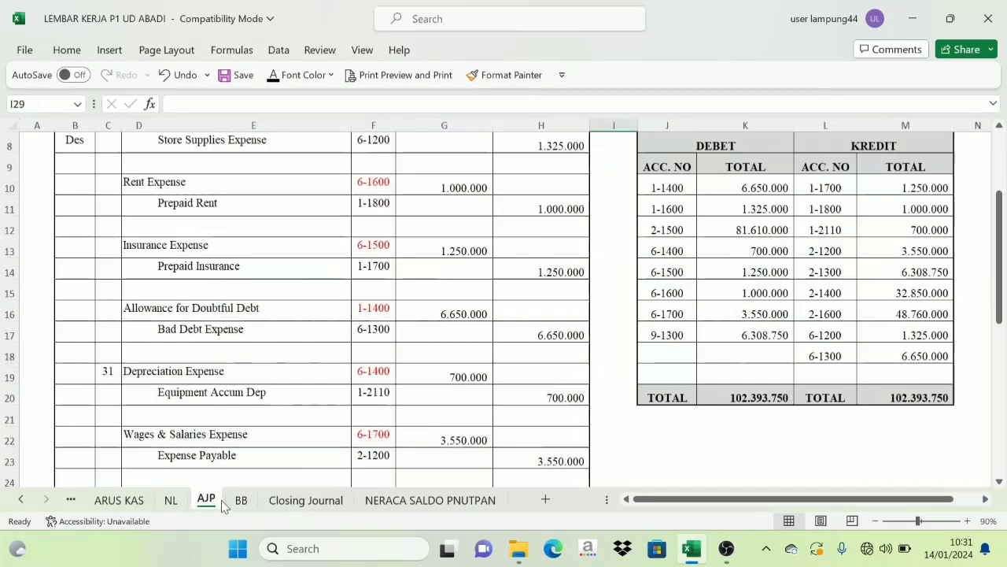
pyautogui.scroll(3, 396, 200)
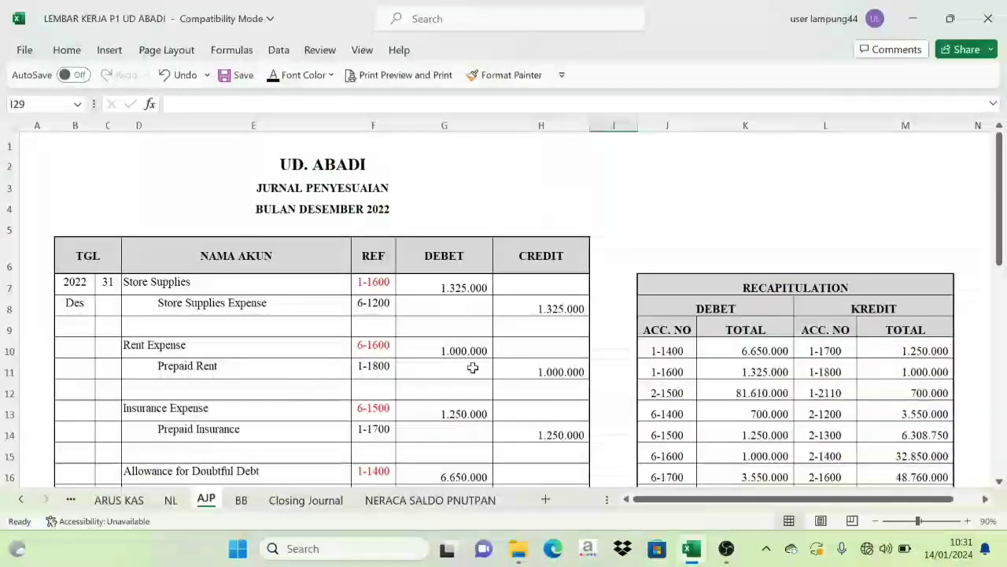
pyautogui.scroll(-2, 700, 324)
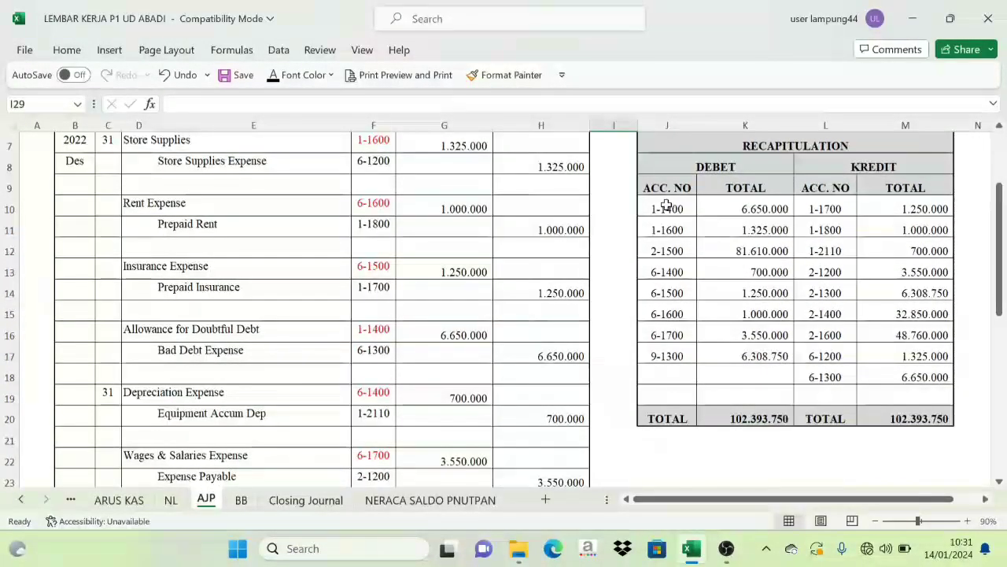
pyautogui.moveTo(665, 206); pyautogui.dragTo(873, 382)
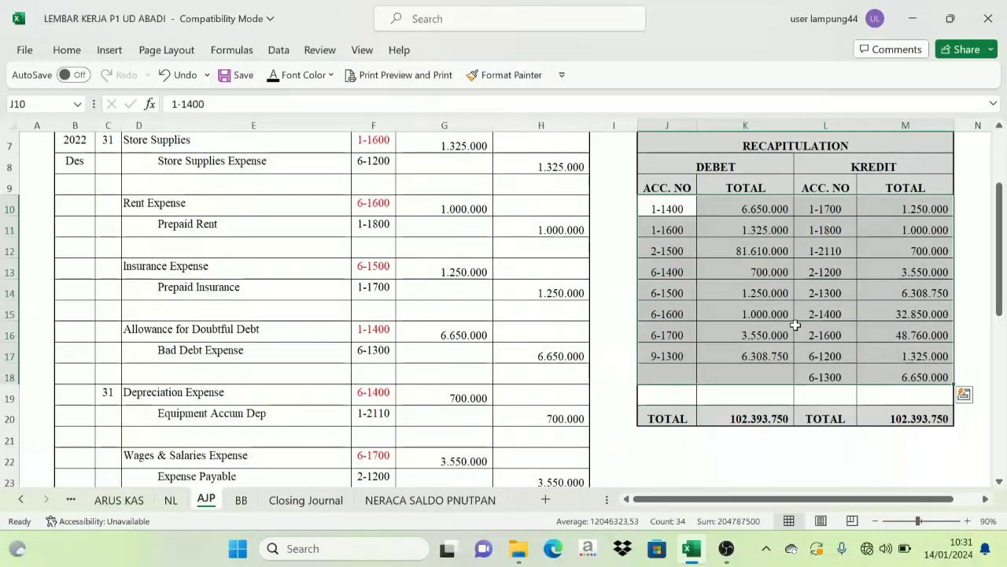
pyautogui.scroll(2, 789, 332)
pyautogui.click(244, 501)
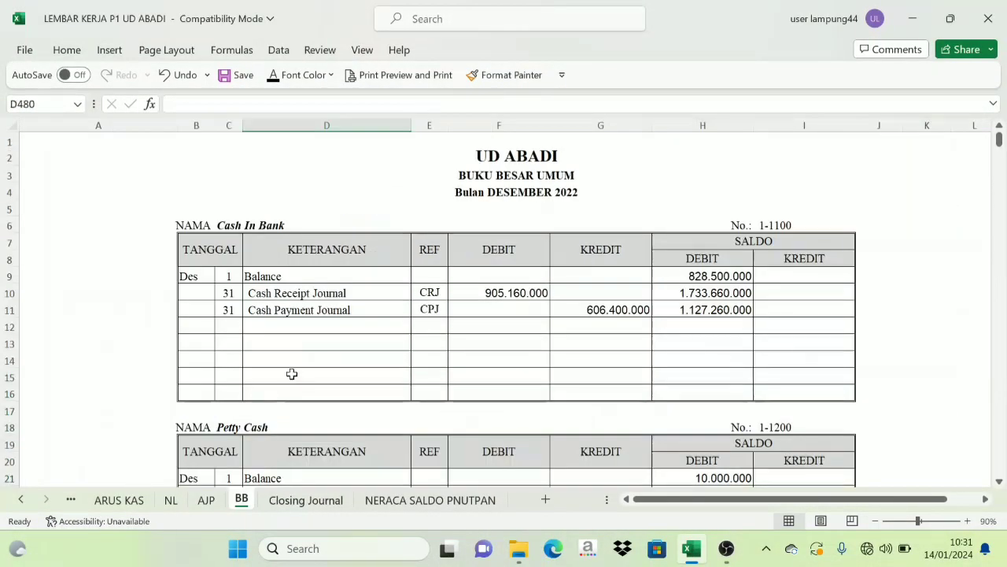
pyautogui.click(325, 503)
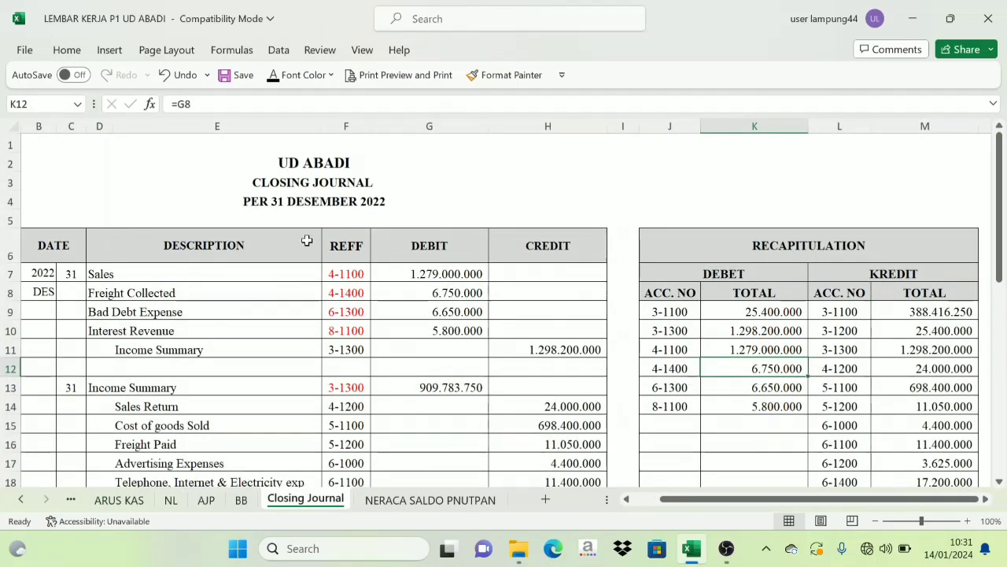
# Step: Review the adjusting journal's entries and Recapitulation on sheet AJP alongside ledger sheet BB
pyautogui.click(206, 500)
pyautogui.click(448, 308)
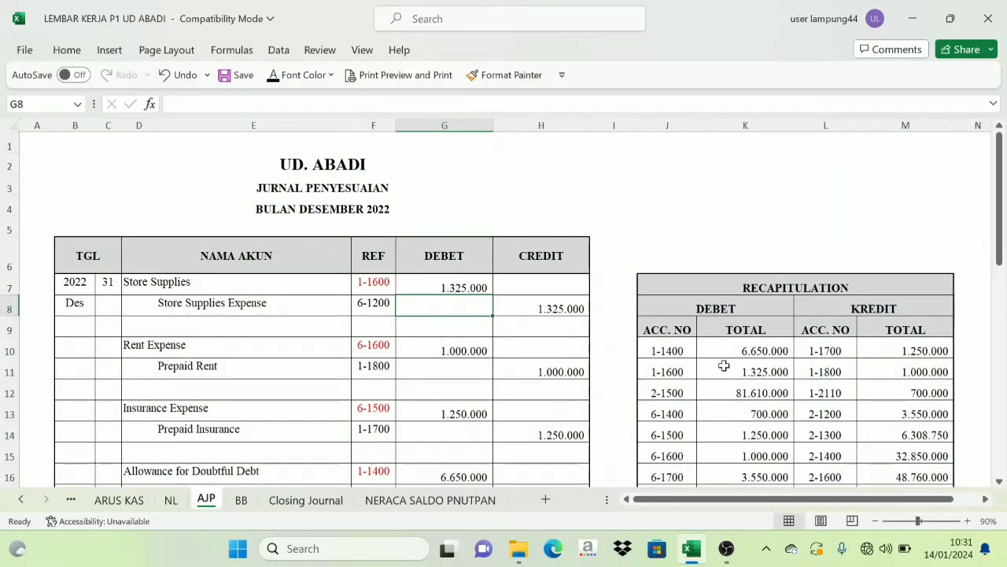
pyautogui.click(758, 290)
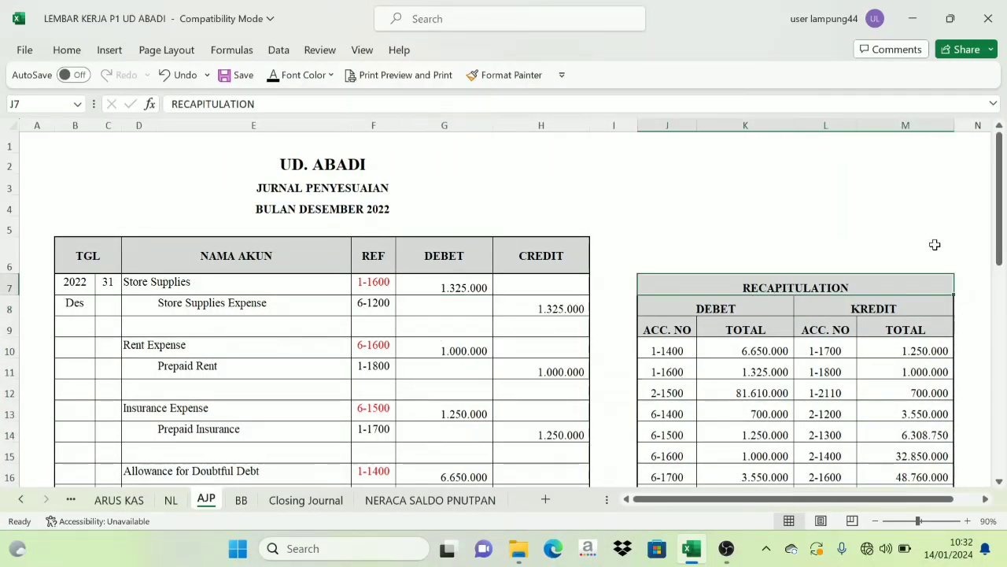
pyautogui.click(240, 499)
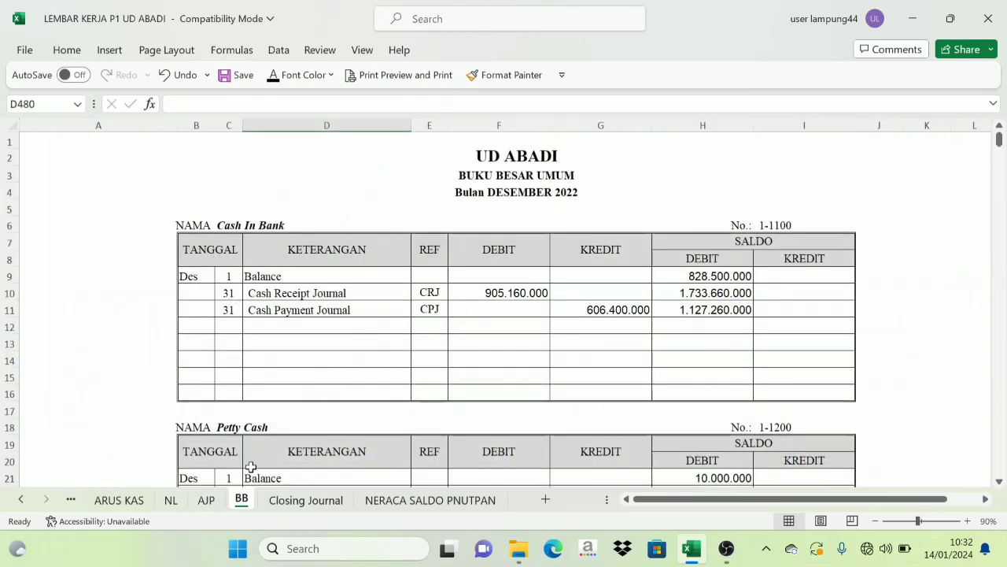
pyautogui.click(206, 500)
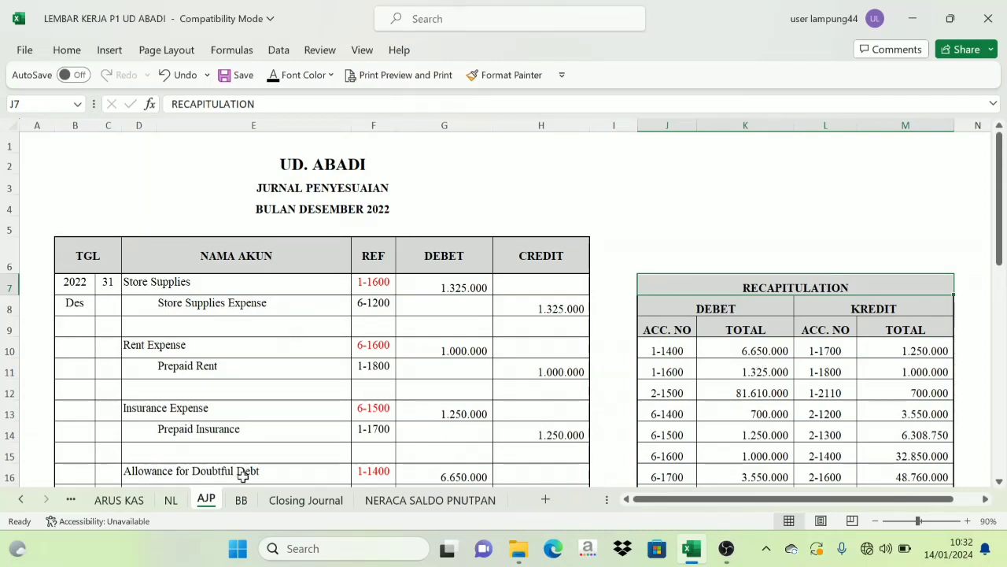
# Step: Examine the adjustment posted in row 46 of the Allowance for Doubtful Debt account, 1-1400, on ledger sheet BB
pyautogui.click(230, 501)
pyautogui.scroll(-6, 673, 310)
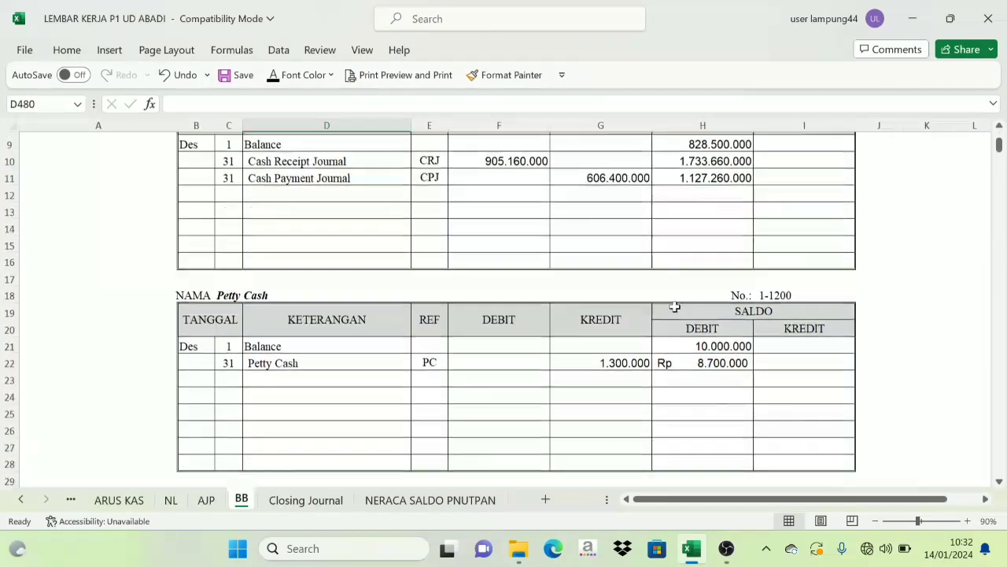
pyautogui.scroll(-7, 673, 314)
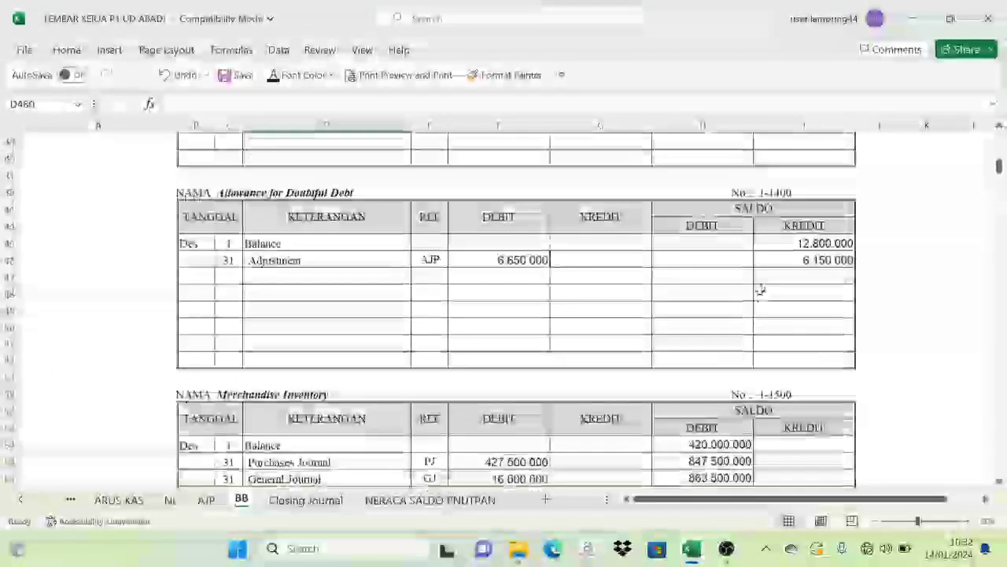
pyautogui.moveTo(228, 293); pyautogui.dragTo(511, 290)
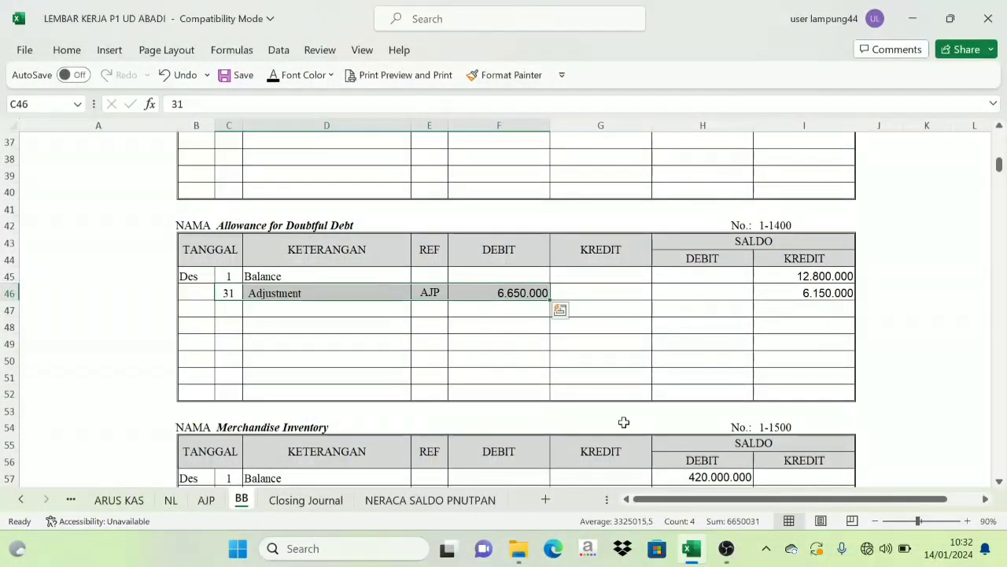
# Step: Compare the closing journal's heading and layout with the adjusting journal on sheet AJP
pyautogui.click(319, 501)
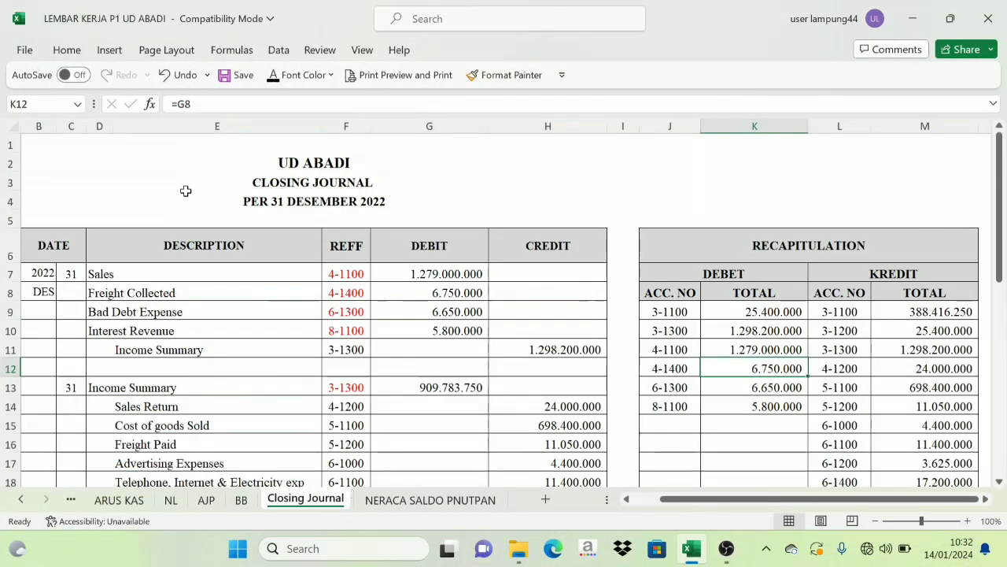
pyautogui.click(279, 176)
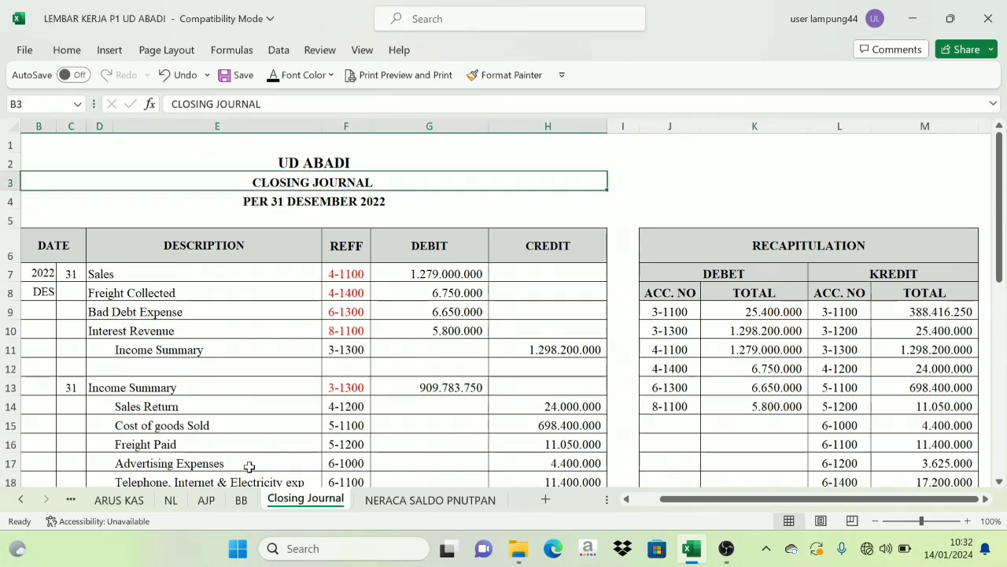
pyautogui.click(204, 502)
pyautogui.click(353, 222)
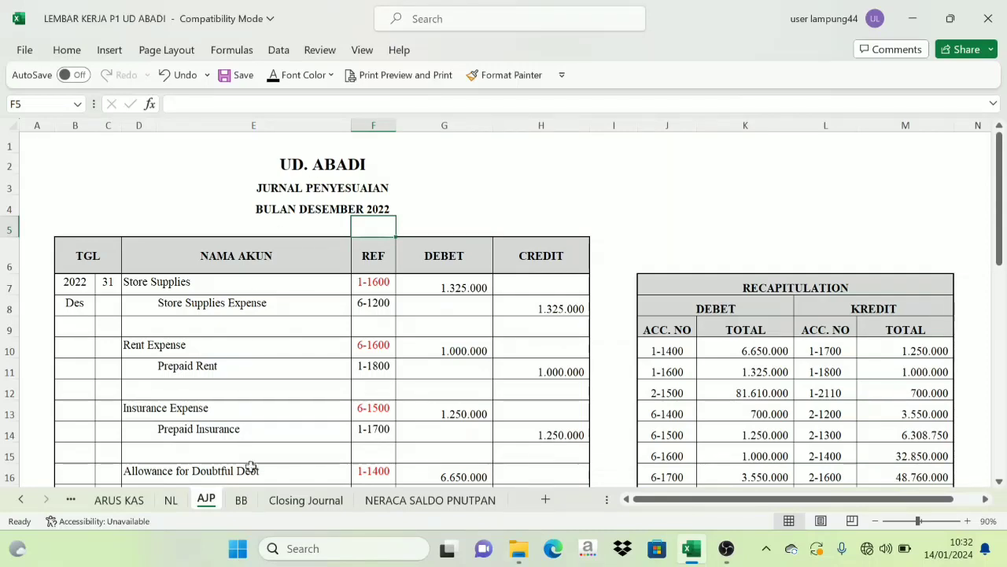
# Step: Review the debit accounts in the closing journal's Recapitulation, starting with account 3-1100 in J9
pyautogui.click(326, 505)
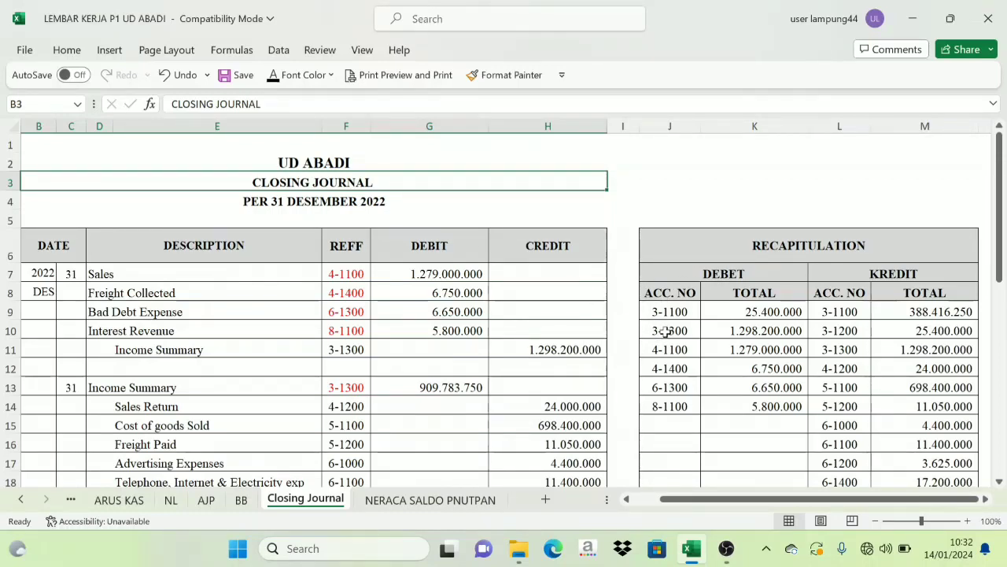
pyautogui.click(752, 246)
pyautogui.click(717, 272)
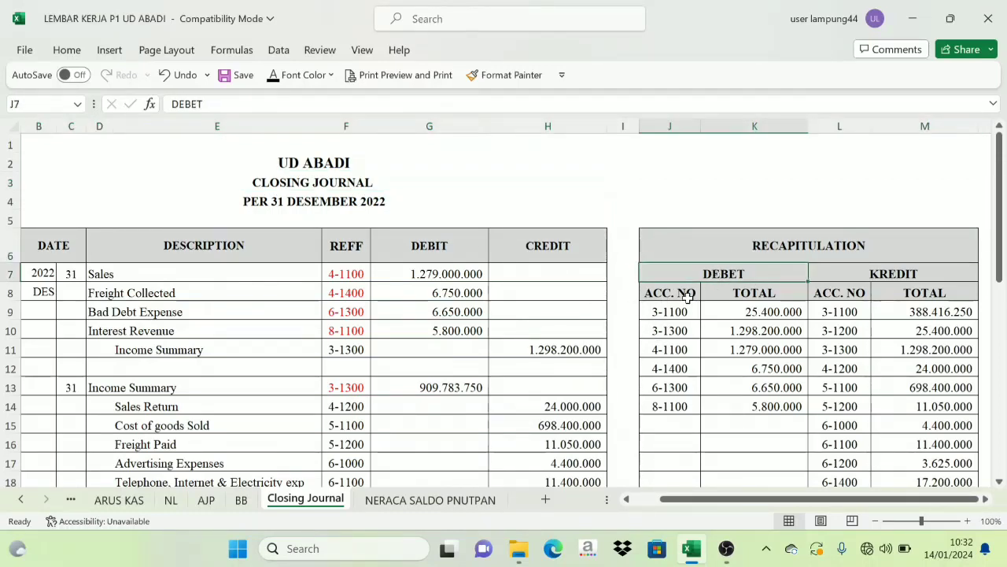
pyautogui.click(685, 309)
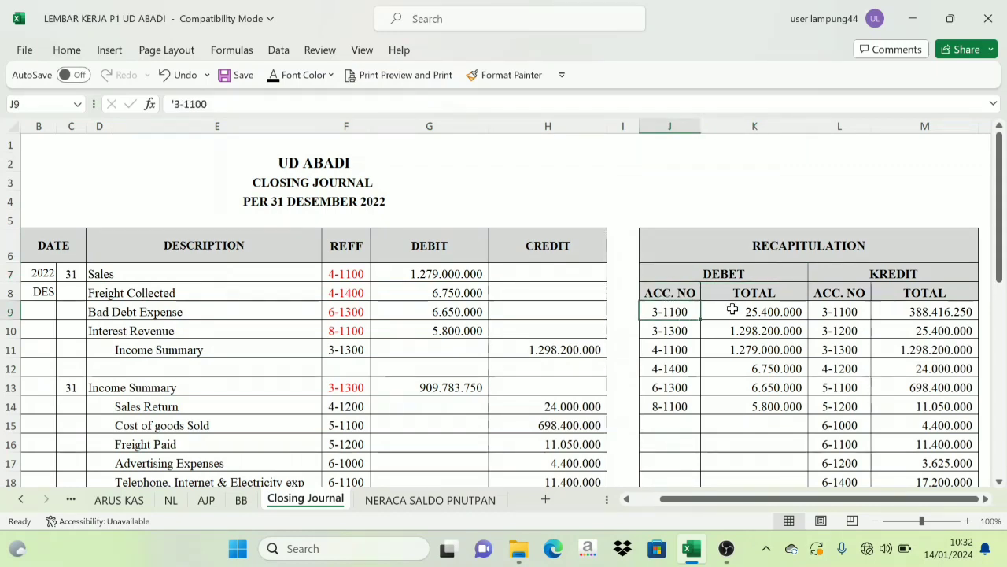
pyautogui.moveTo(671, 312); pyautogui.dragTo(735, 398)
pyautogui.click(688, 316)
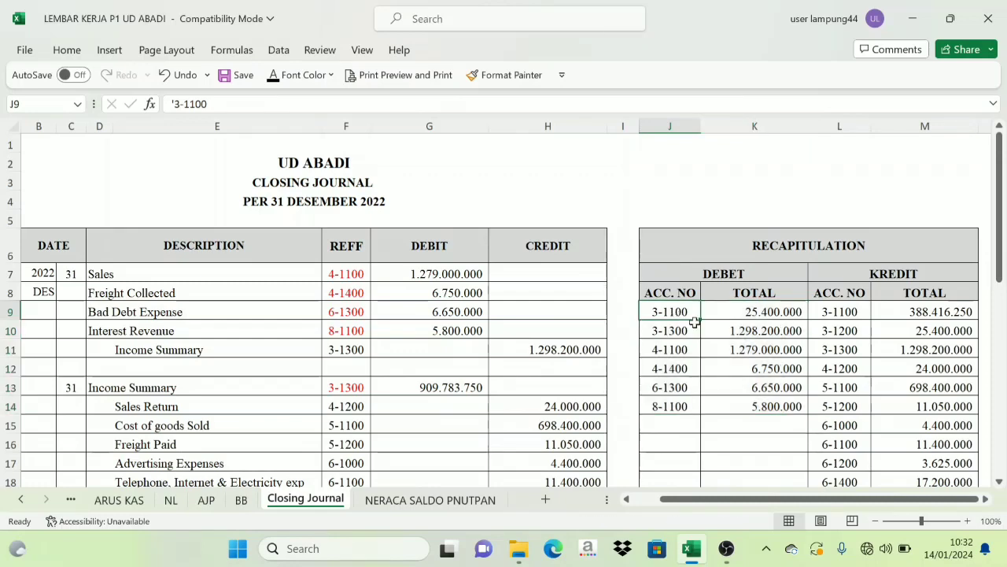
# Step: Locate the owner's Capital account, number 3-1100, on ledger sheet BB
pyautogui.click(242, 500)
pyautogui.scroll(-15, 558, 308)
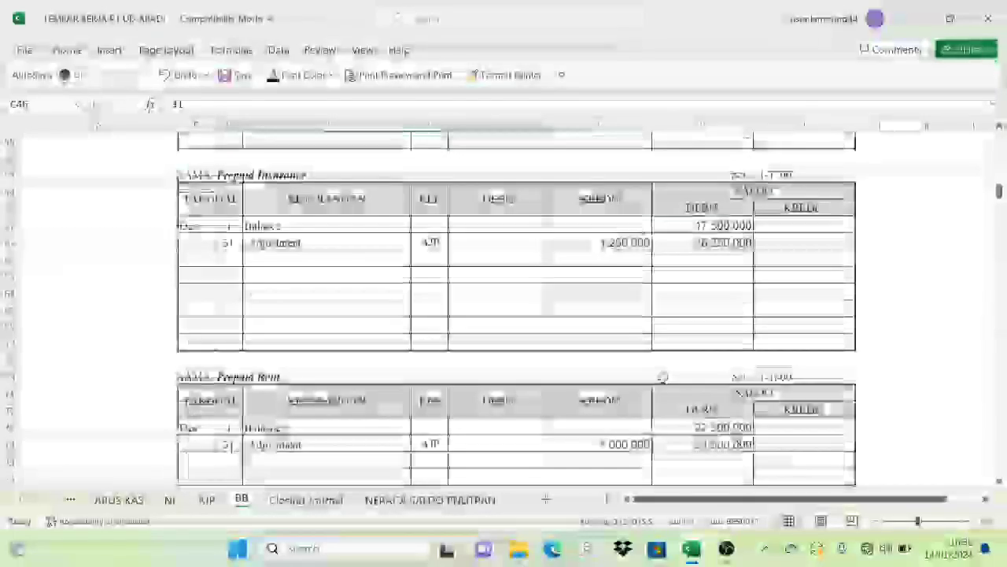
pyautogui.scroll(-20, 662, 378)
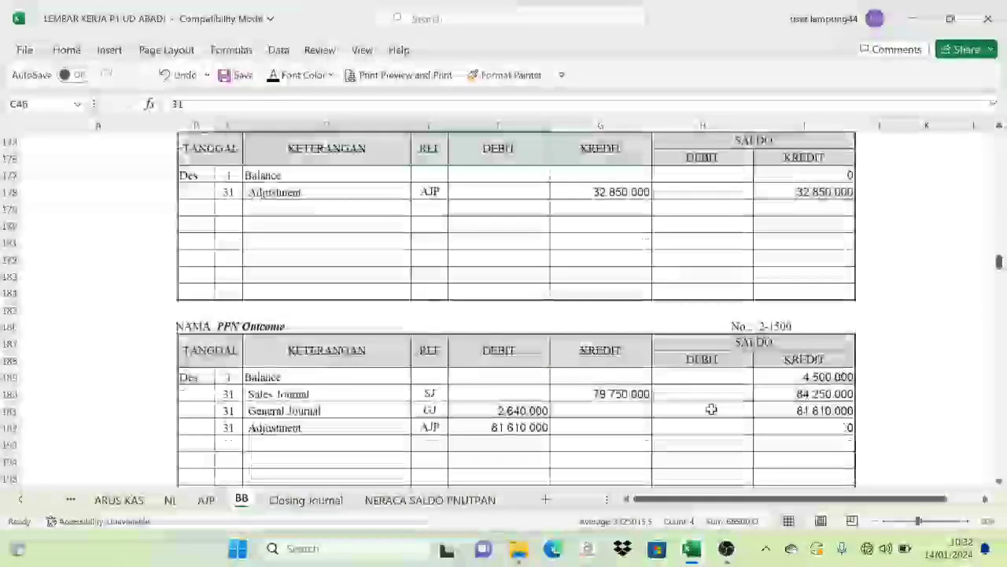
pyautogui.scroll(-20, 711, 410)
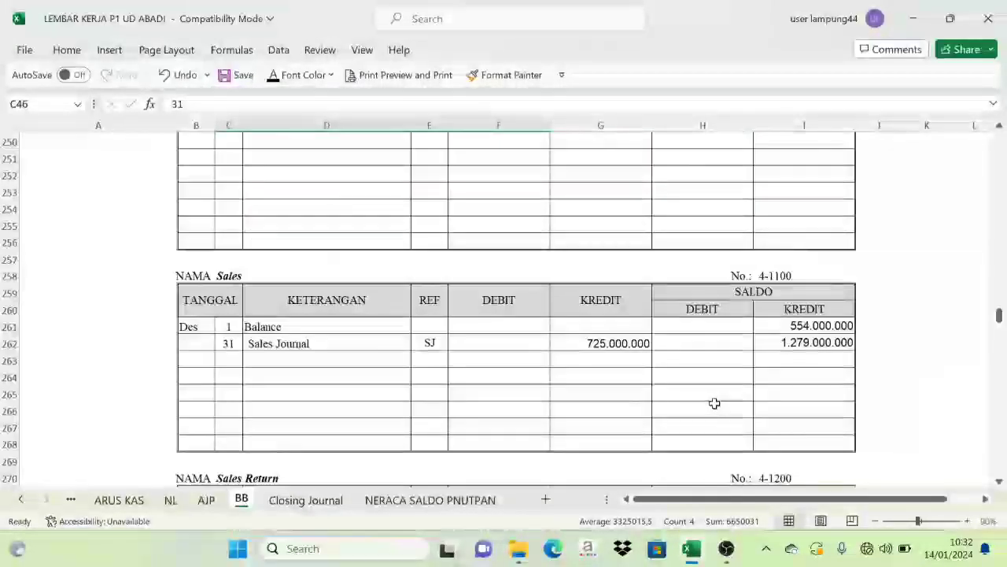
pyautogui.scroll(15, 714, 403)
pyautogui.scroll(-3, 714, 403)
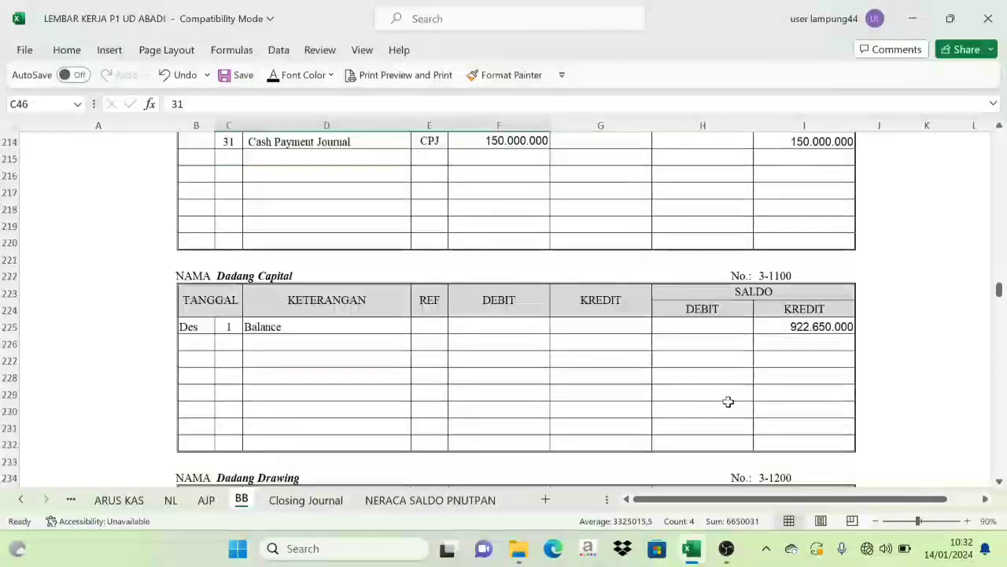
pyautogui.click(757, 273)
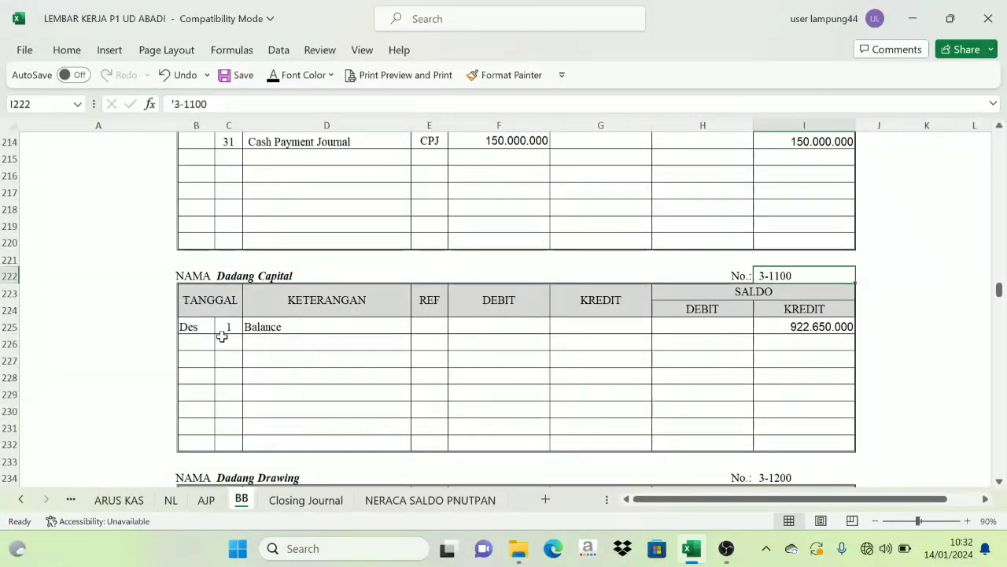
# Step: Reveal the posting 31, Closing Journal, CJ in row 226 of the owner's Capital account in black, with its F226 debit linked to Closing Journal K9
pyautogui.moveTo(222, 336); pyautogui.dragTo(444, 343)
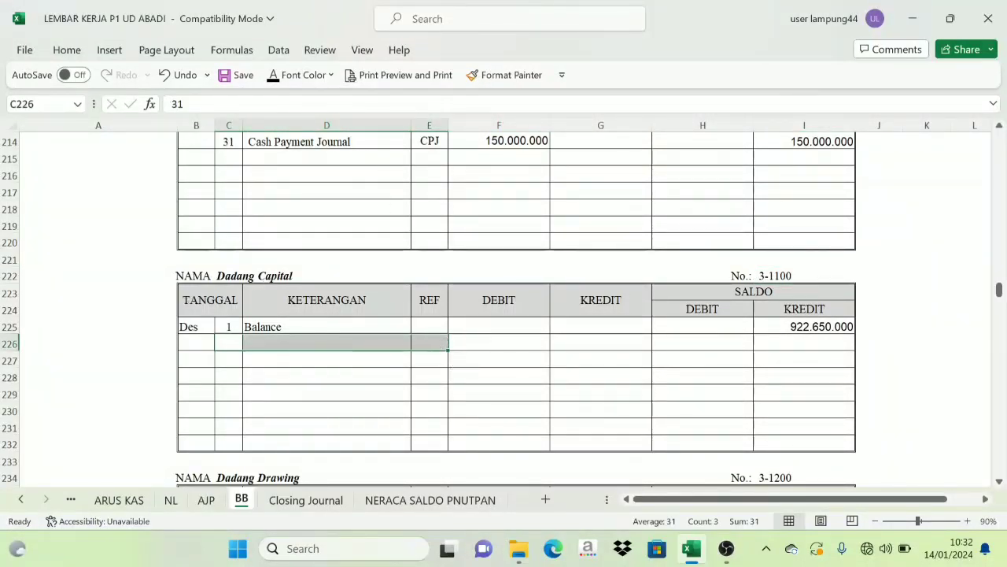
pyautogui.write('31\tClosing Journal\tCJ')
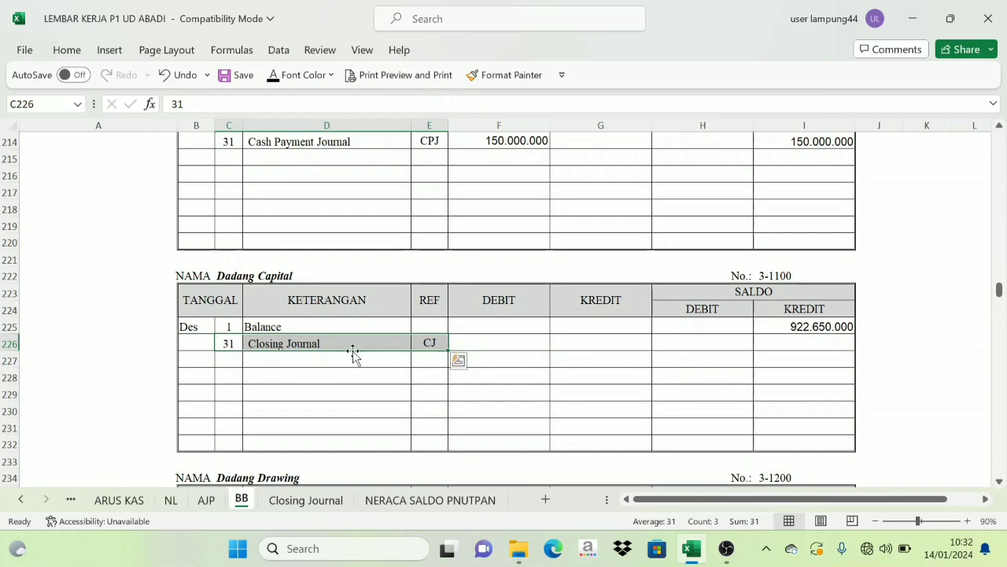
pyautogui.click(334, 502)
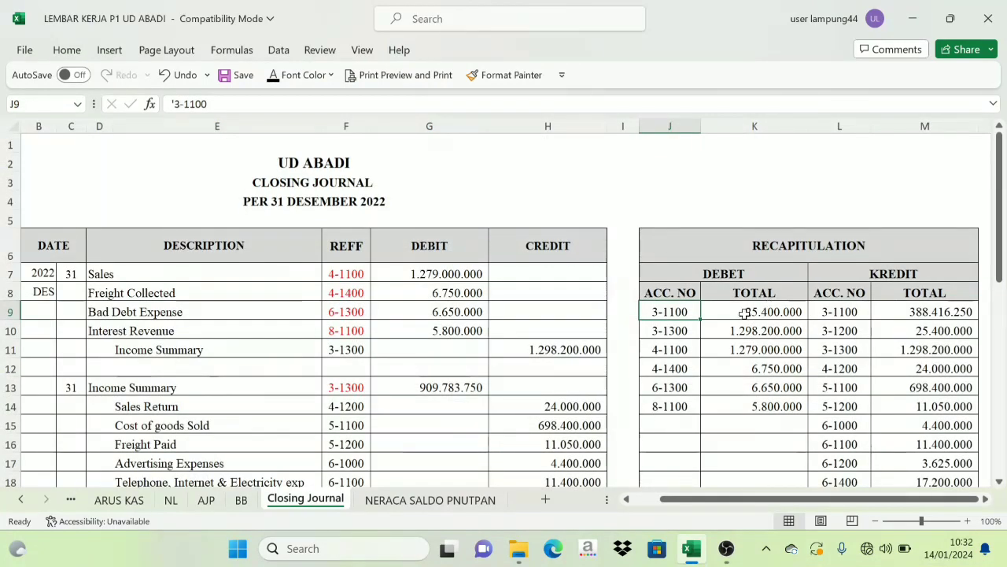
pyautogui.click(241, 501)
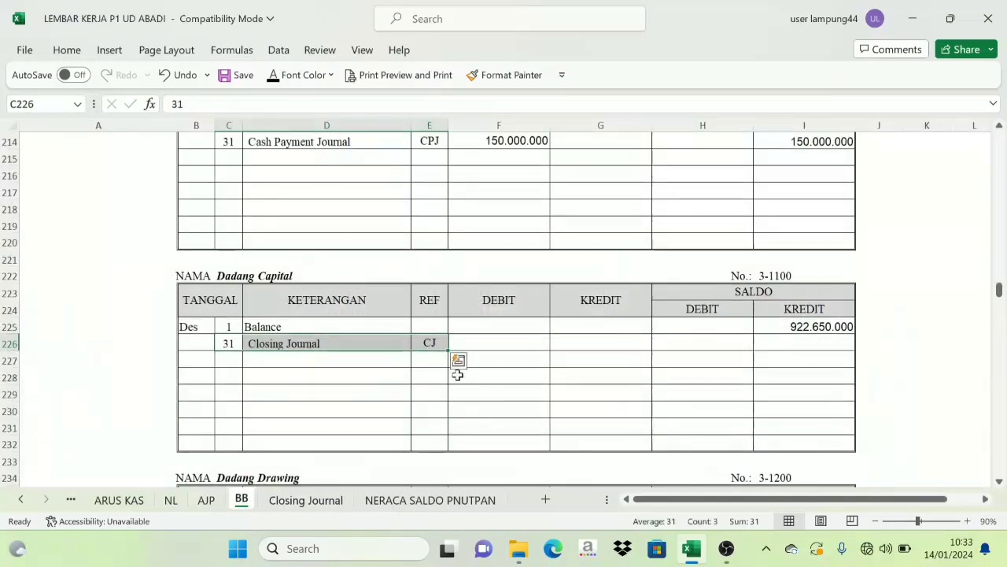
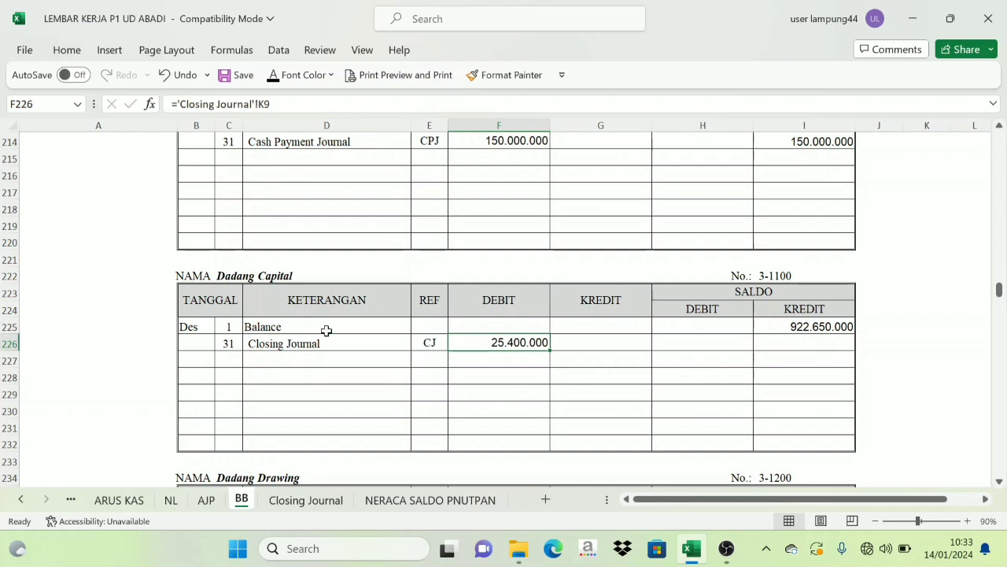
# Step: Compare the Capital account's new debit with its opening credit balance, and reveal the resulting credit balance in I226 as =I225-F226
pyautogui.click(286, 344)
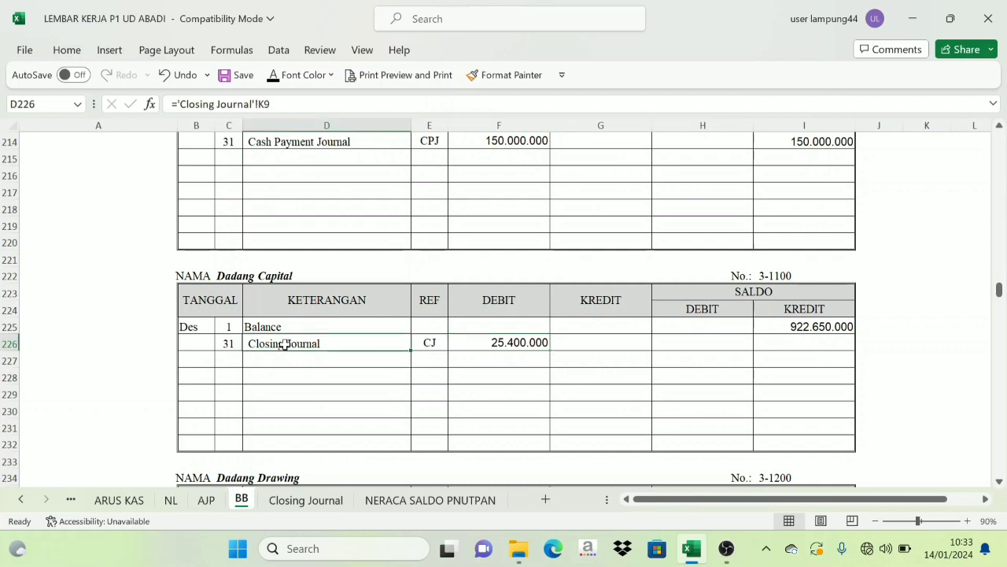
pyautogui.click(493, 344)
pyautogui.click(771, 311)
pyautogui.click(509, 298)
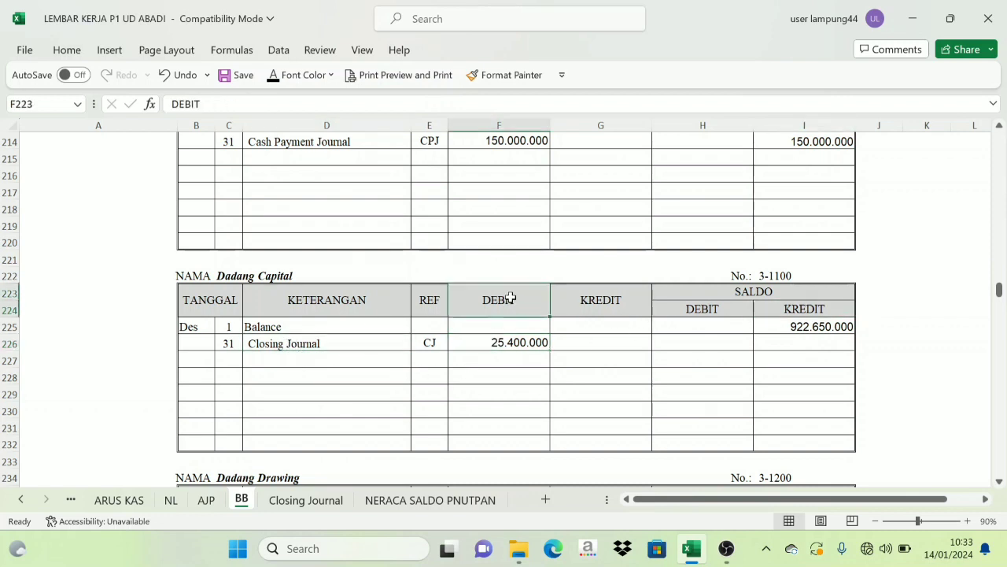
pyautogui.click(814, 311)
pyautogui.click(518, 301)
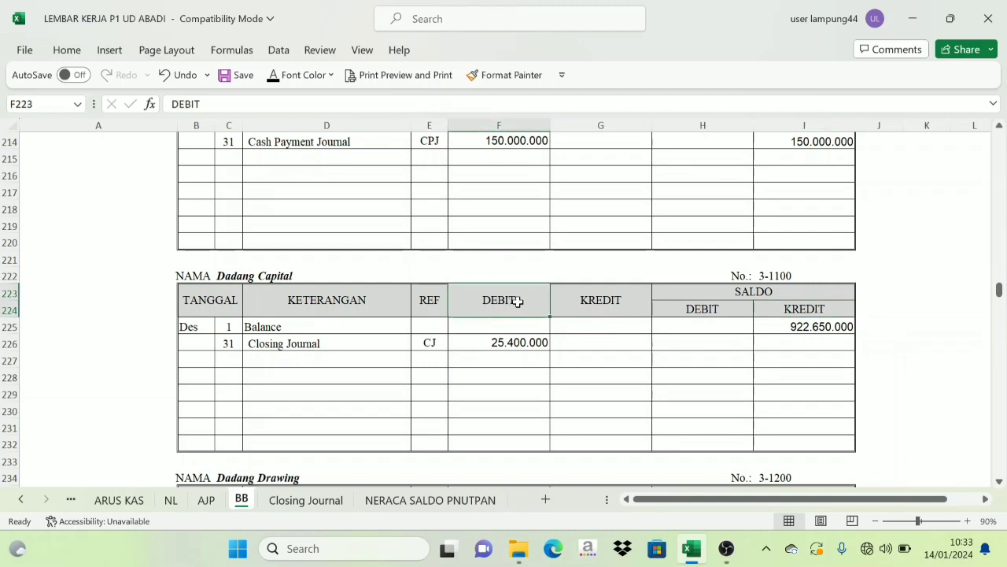
pyautogui.click(819, 331)
pyautogui.click(529, 343)
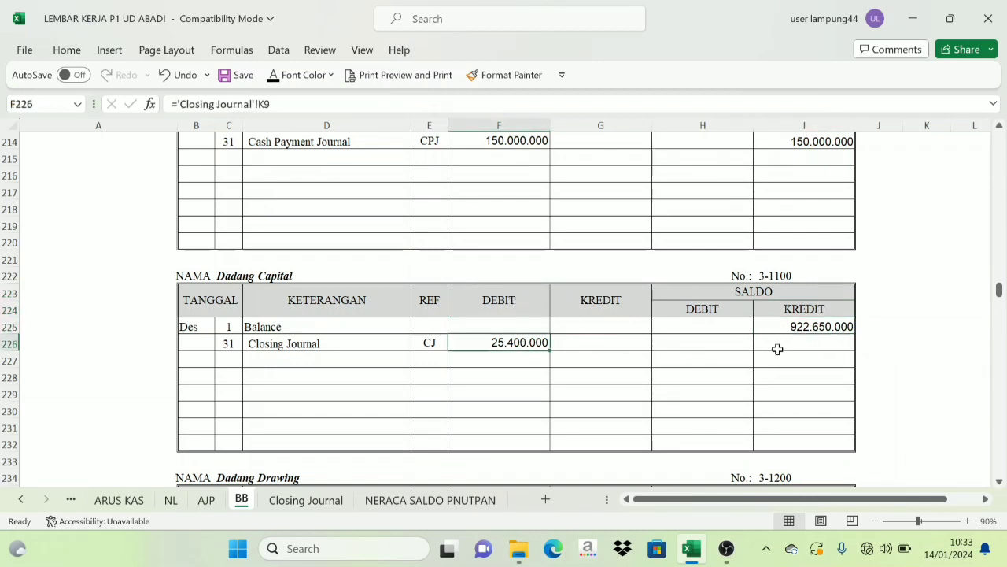
pyautogui.click(796, 344)
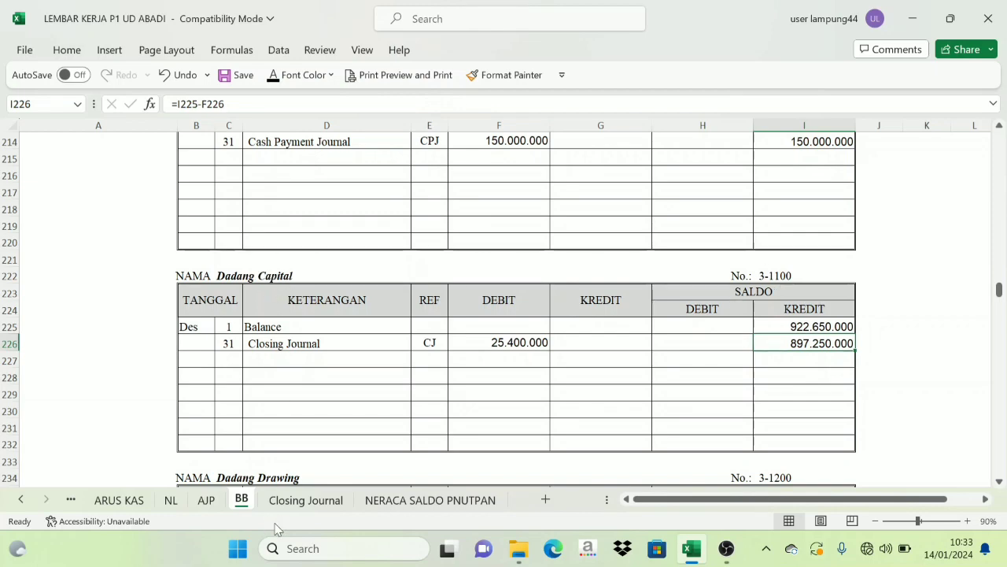
# Step: Find account 3-1300 from the Recapitulation on ledger sheet BB and reveal 31, Closing Journal, CJ in row 250 of Income Summary in black
pyautogui.click(330, 504)
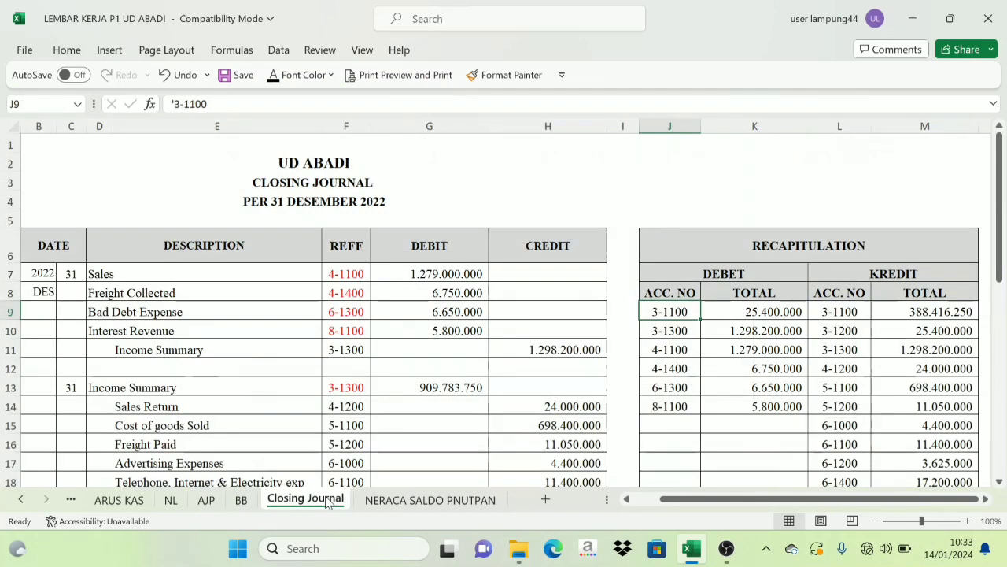
pyautogui.click(665, 331)
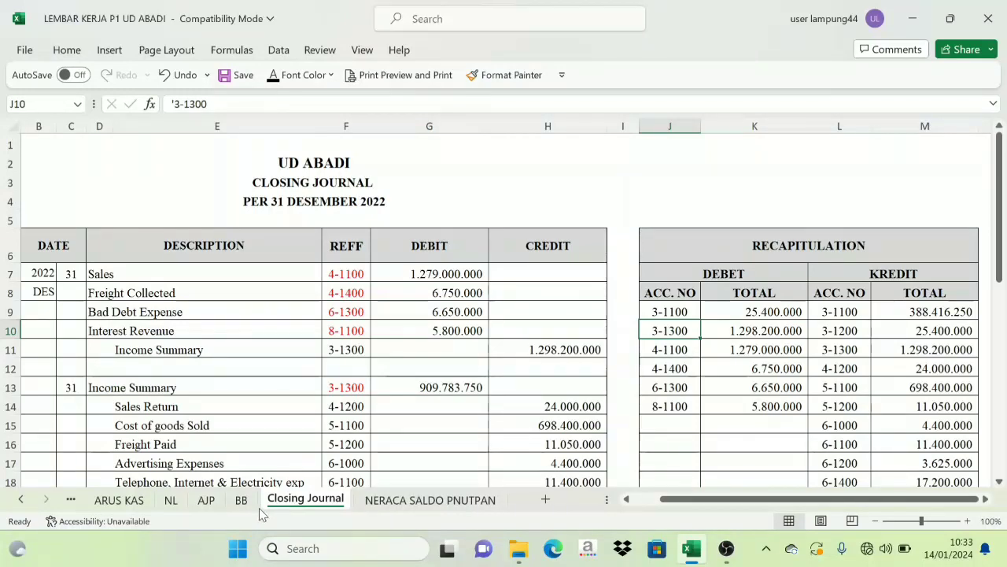
pyautogui.click(248, 502)
pyautogui.scroll(-4, 731, 337)
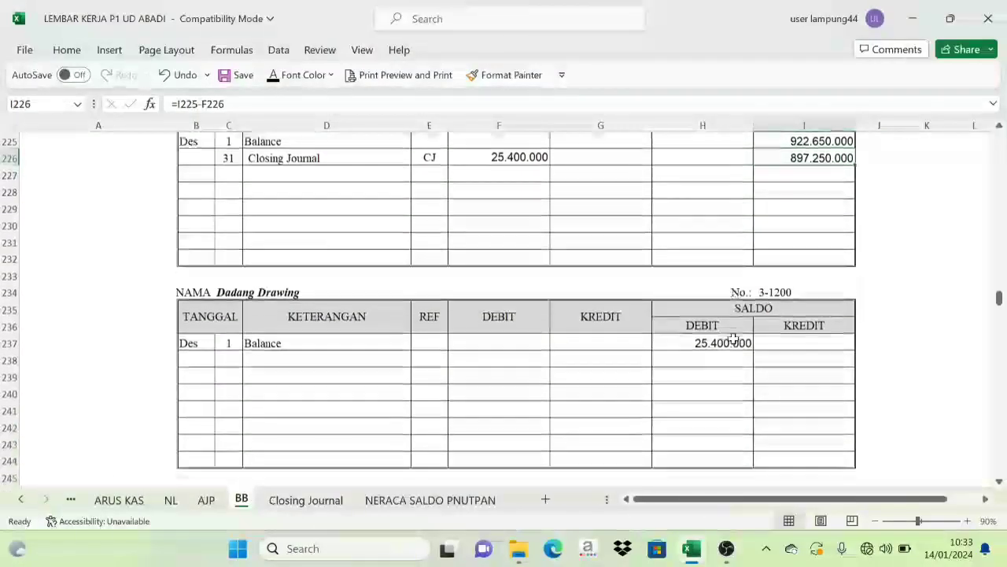
pyautogui.scroll(-4, 716, 346)
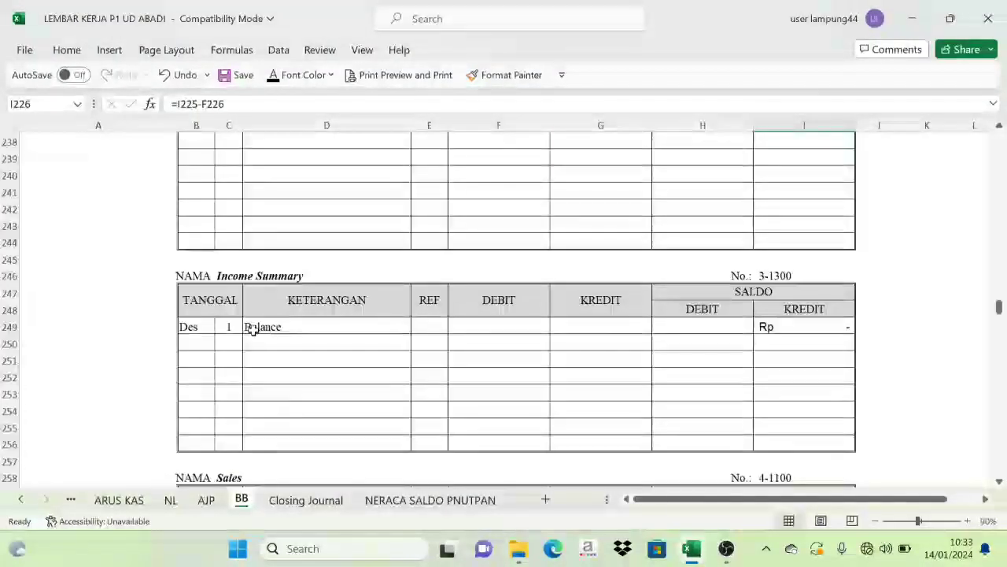
pyautogui.click(253, 277)
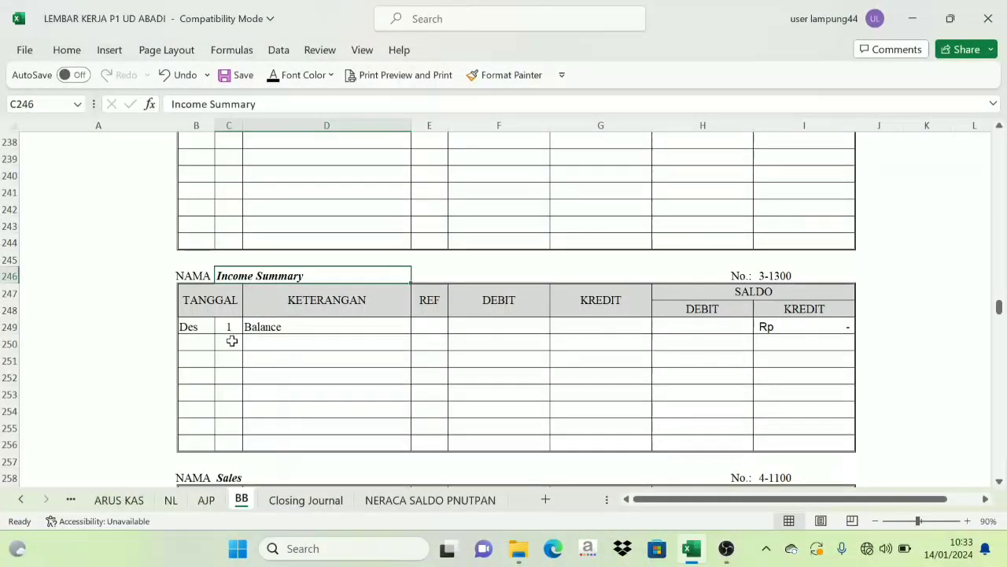
pyautogui.moveTo(231, 341); pyautogui.dragTo(438, 354)
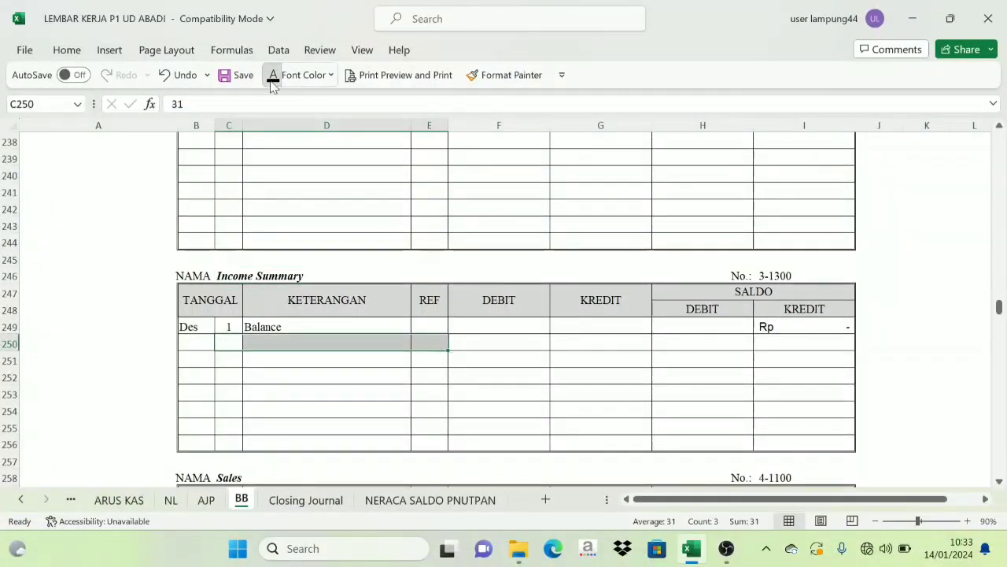
pyautogui.write('31\tClosing Journal\tCJ')
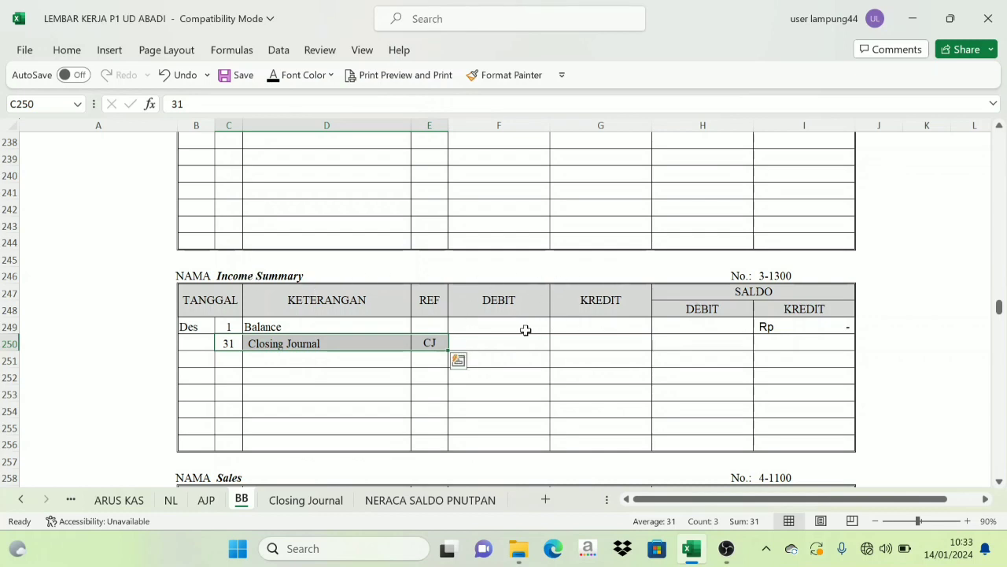
# Step: Reveal the Income Summary debit of 1.298.200.000 in F250, linked to K10 of the closing journal's Recapitulation
pyautogui.click(476, 343)
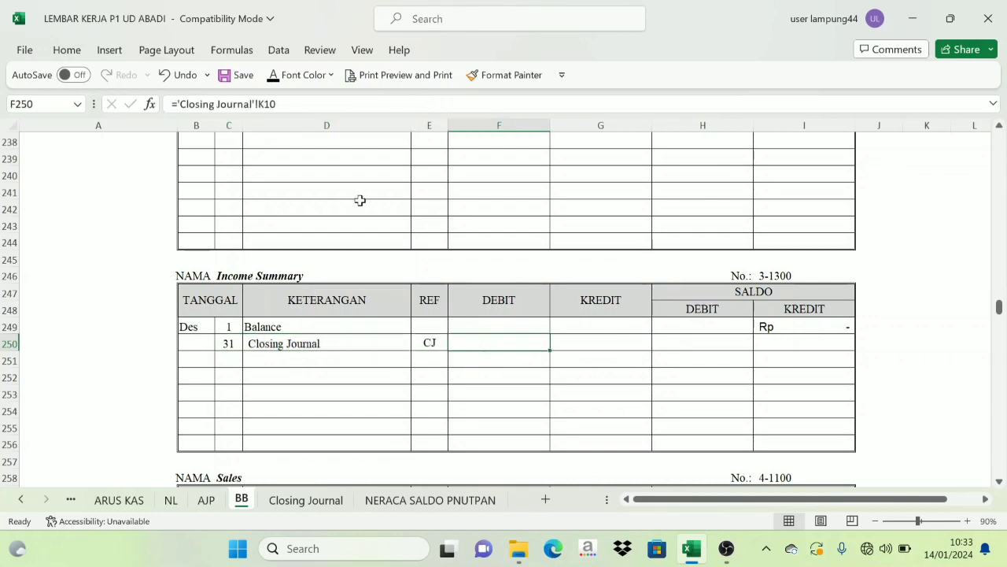
pyautogui.click(307, 499)
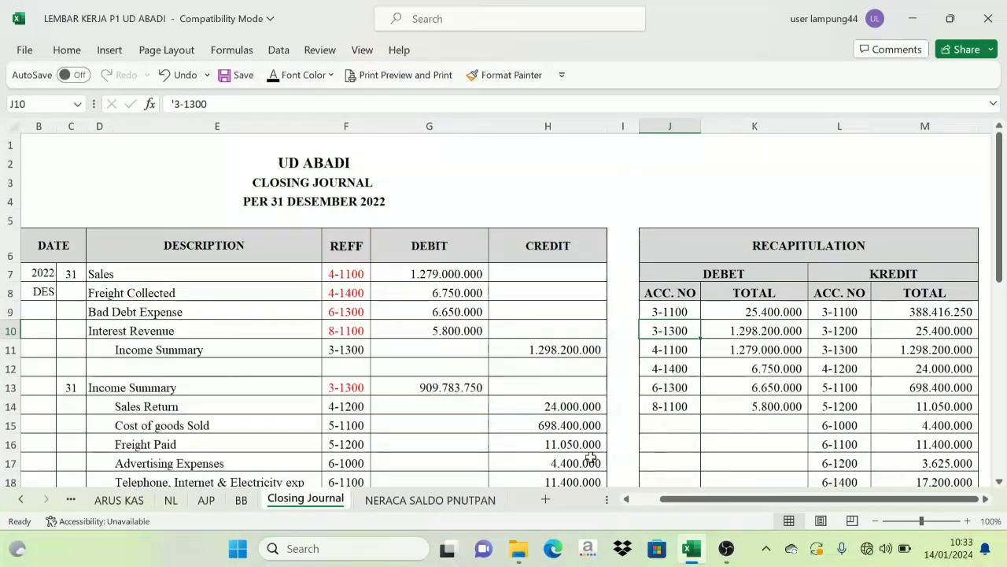
pyautogui.click(430, 500)
pyautogui.click(241, 499)
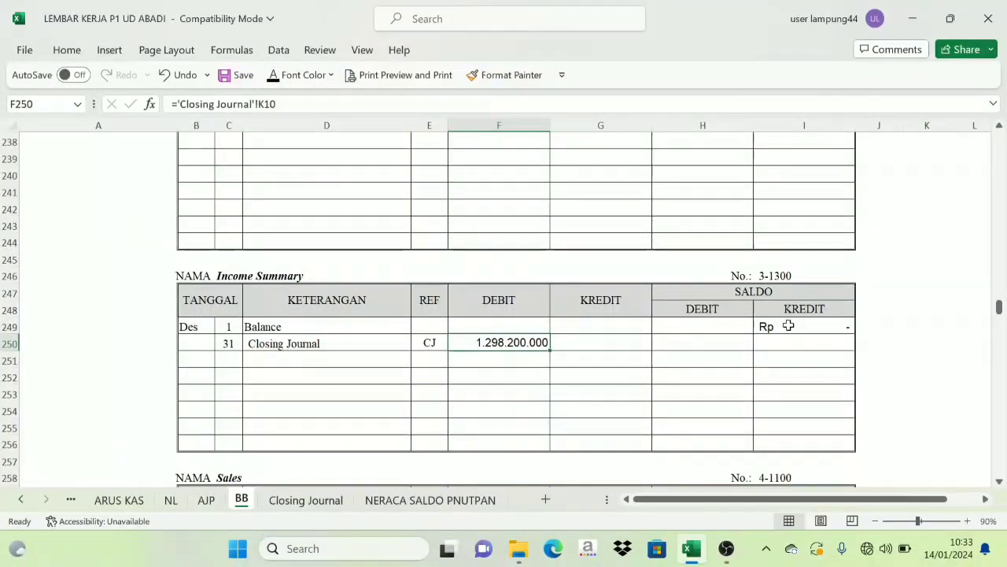
# Step: Check the Income Summary balance side against its posted debit, and reveal the debit balance in H250 as =F250
pyautogui.click(752, 313)
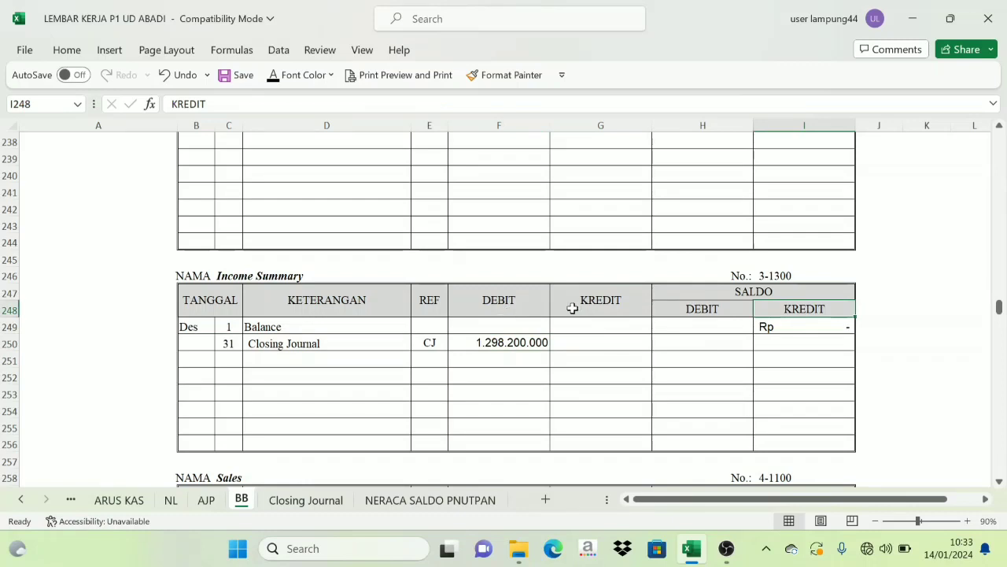
pyautogui.click(506, 343)
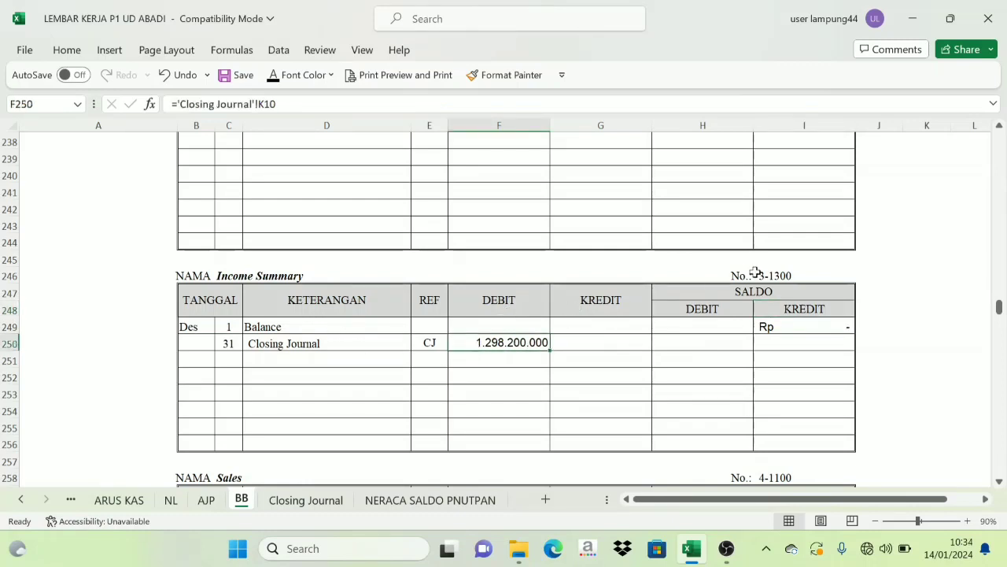
pyautogui.click(797, 346)
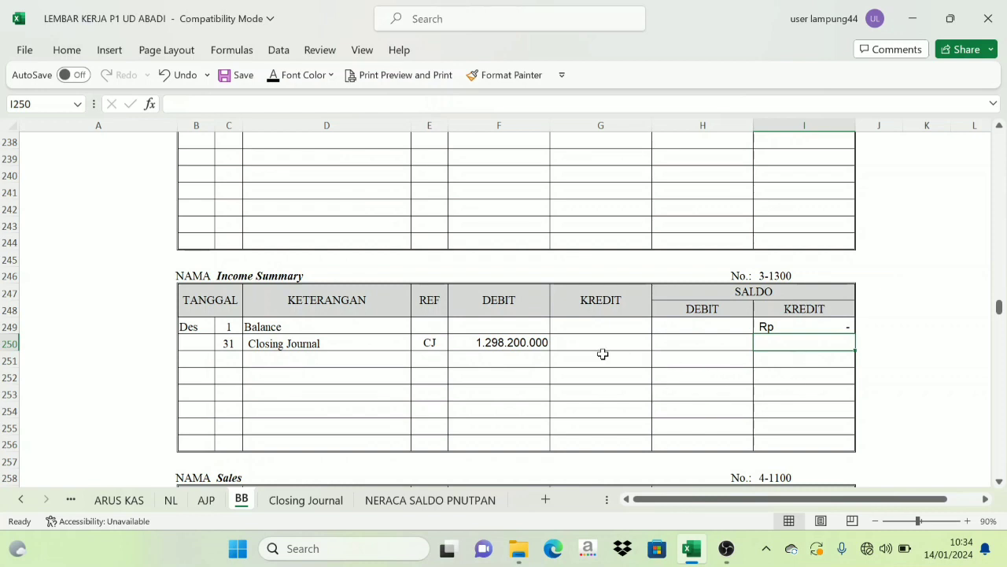
pyautogui.click(512, 304)
pyautogui.click(673, 342)
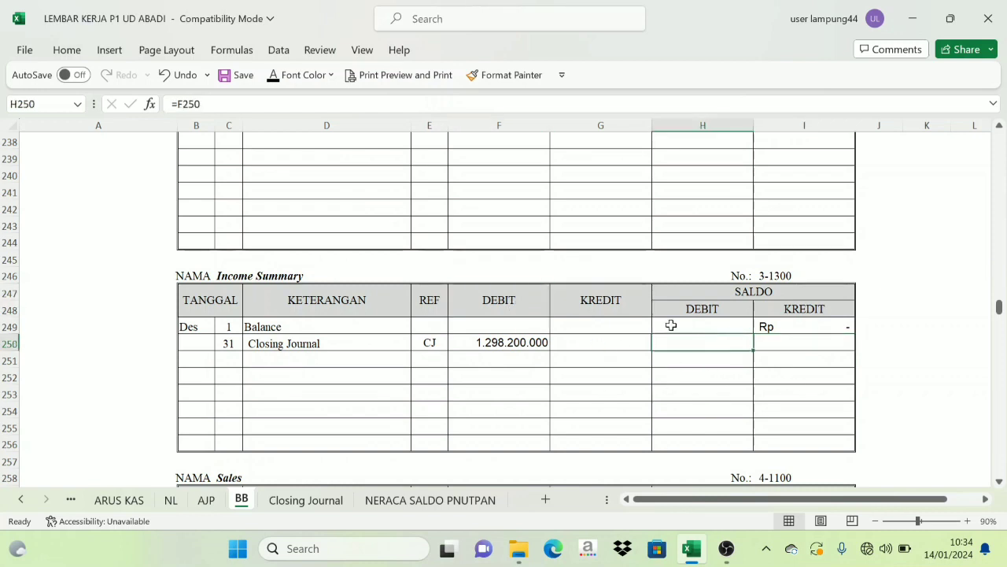
pyautogui.click(503, 342)
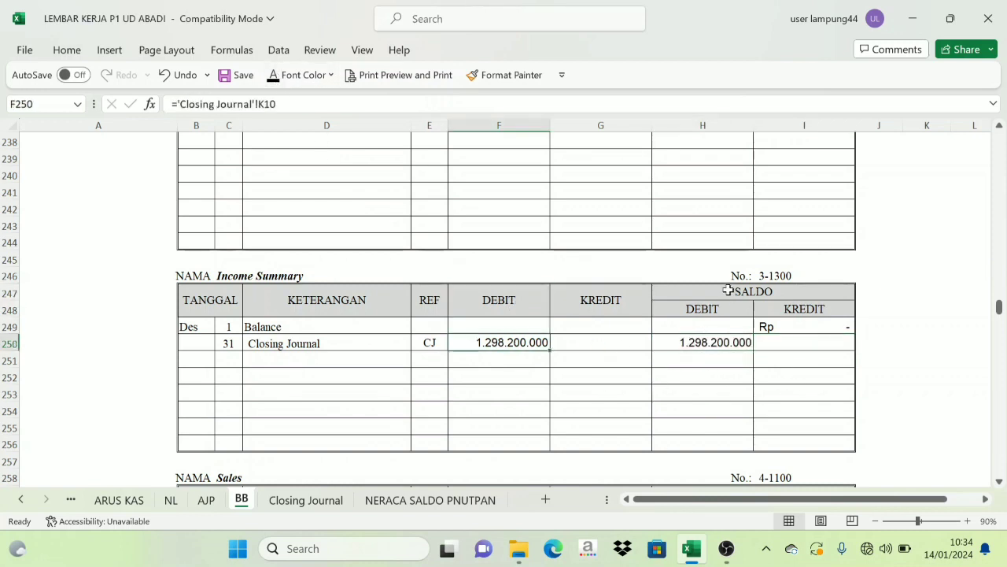
pyautogui.click(697, 347)
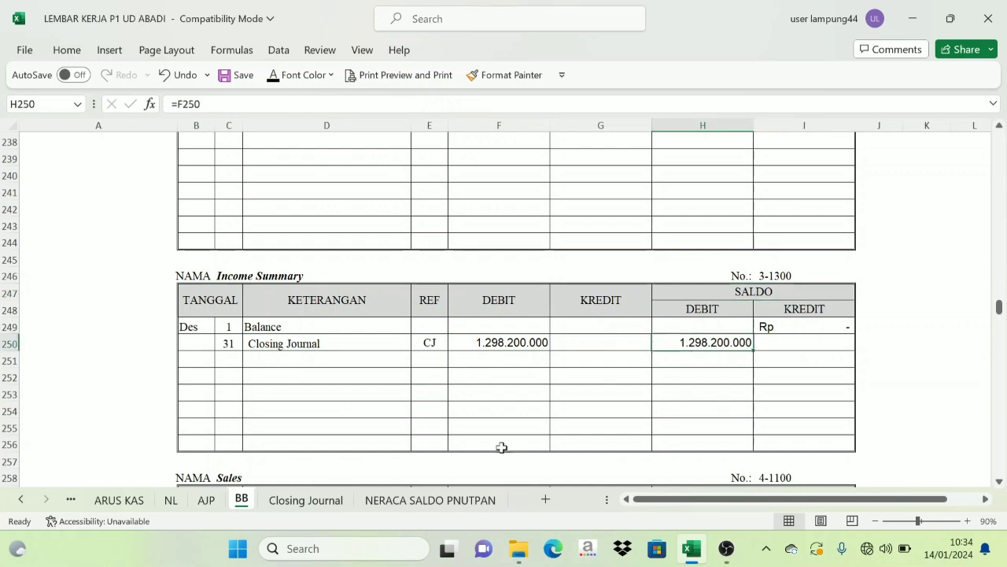
# Step: Review the Recapitulation's remaining debit accounts, 4-1100 to 8-1100, and its credit accounts from 3-1100 to 6-1400
pyautogui.click(322, 502)
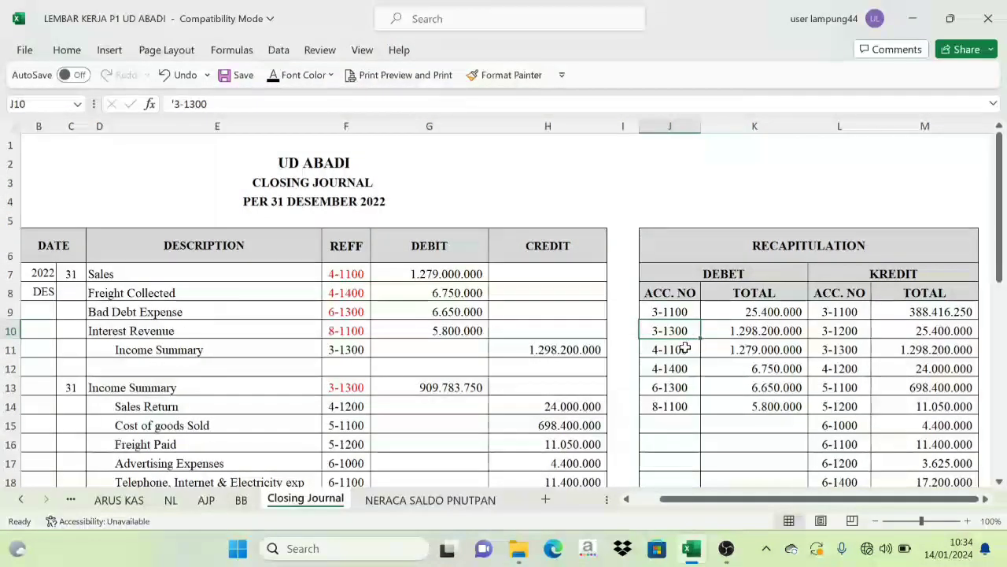
pyautogui.moveTo(678, 349); pyautogui.dragTo(775, 406)
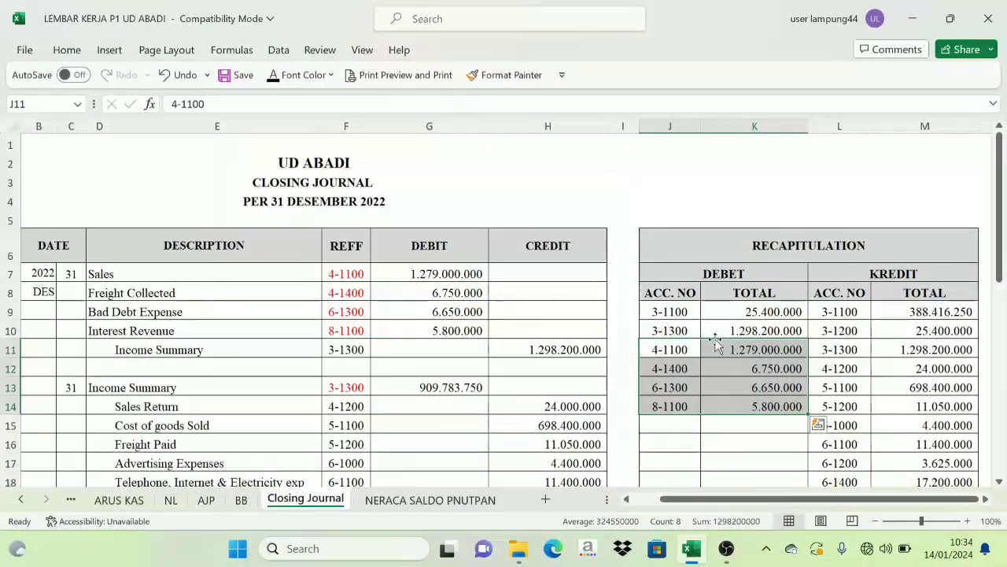
pyautogui.scroll(-1, 787, 370)
pyautogui.moveTo(839, 255); pyautogui.dragTo(883, 425)
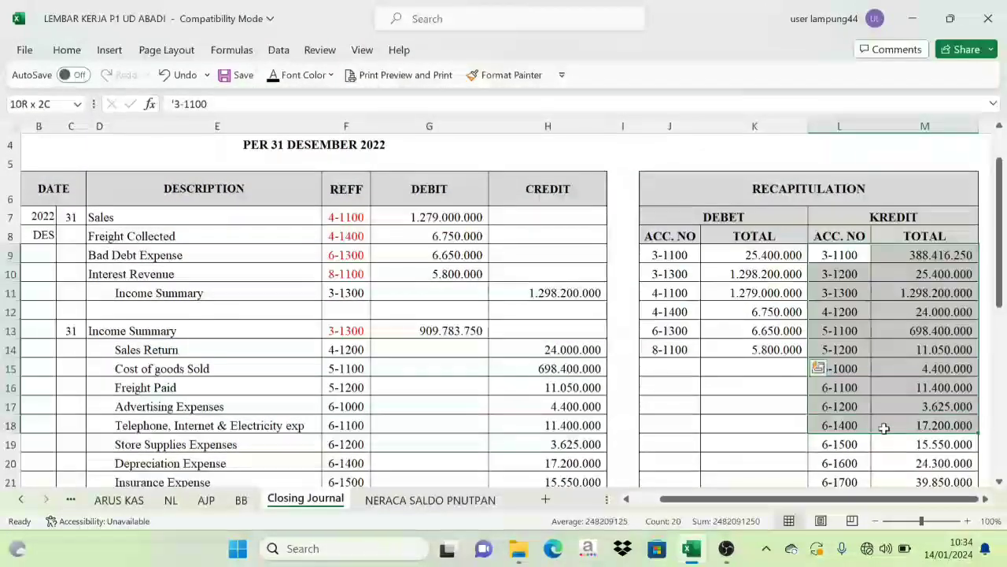
# Step: Set the font colour of the entire BB ledger sheet to black to reveal the remaining postings
pyautogui.click(241, 499)
pyautogui.scroll(20, 403, 407)
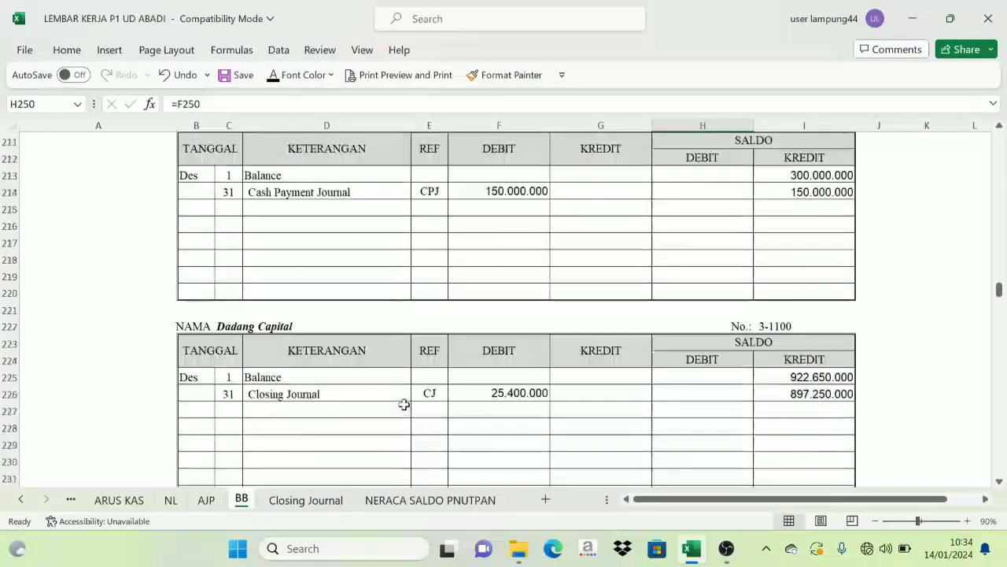
pyautogui.scroll(15, 228, 267)
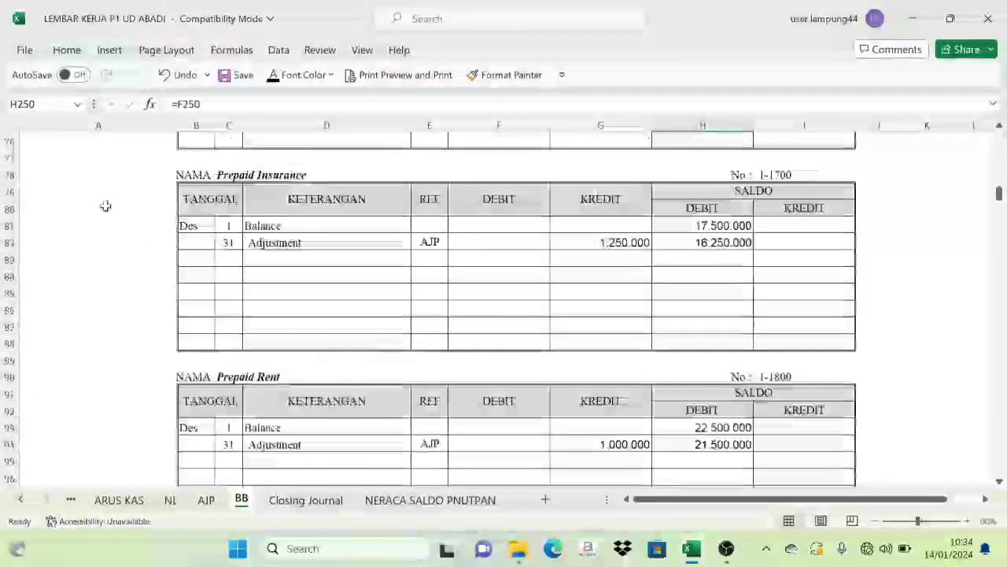
pyautogui.click(13, 127)
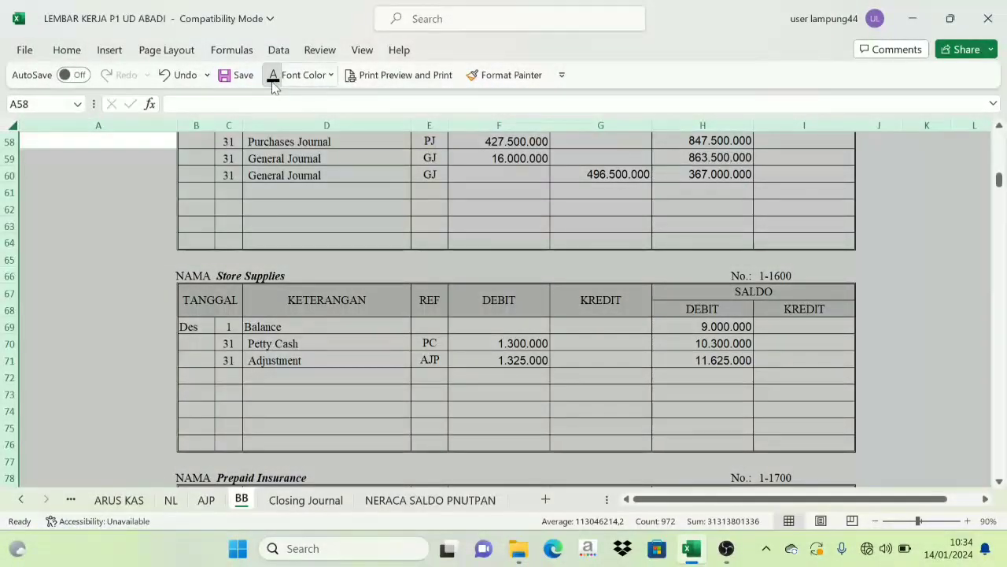
pyautogui.click(573, 362)
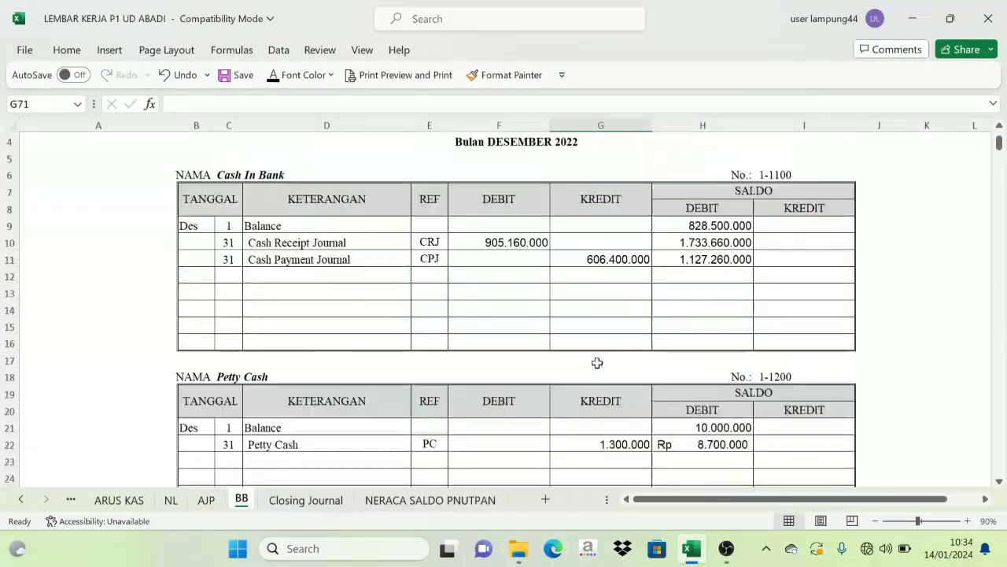
# Step: Review the BB ledger accounts from Cash In Bank through the owner's capital and drawing accounts to Income Summary
pyautogui.scroll(-14, 583, 329)
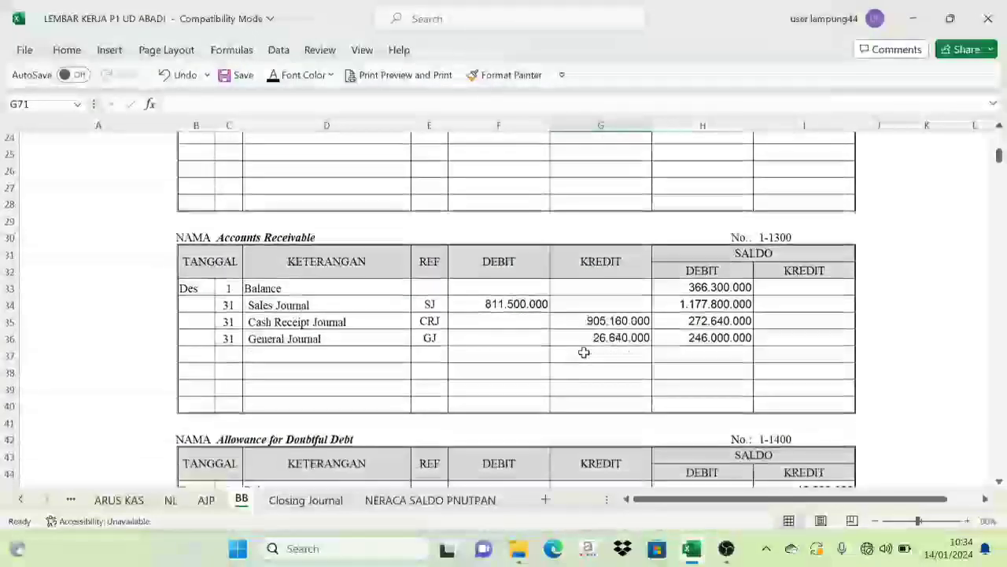
pyautogui.scroll(-20, 525, 366)
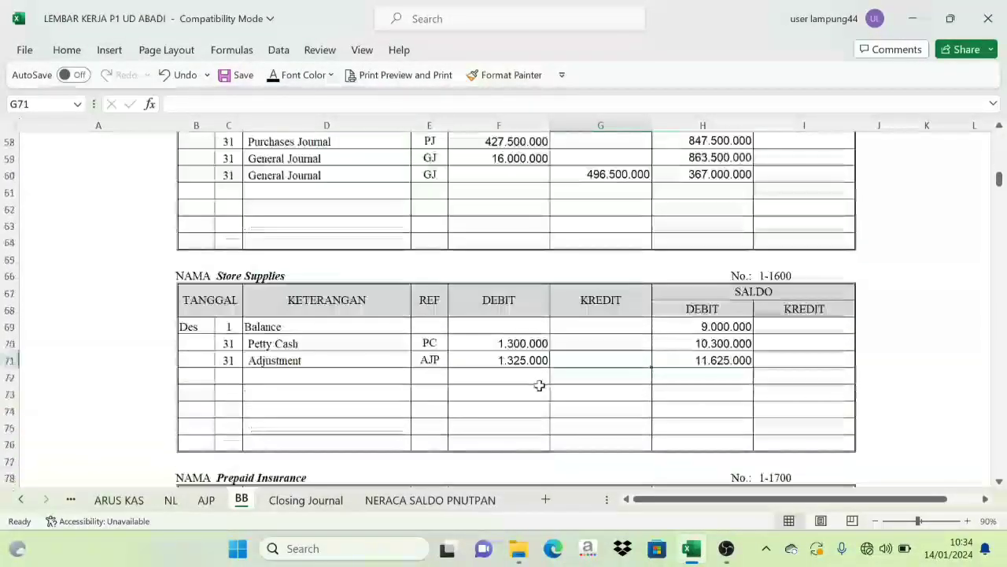
pyautogui.scroll(-8, 669, 445)
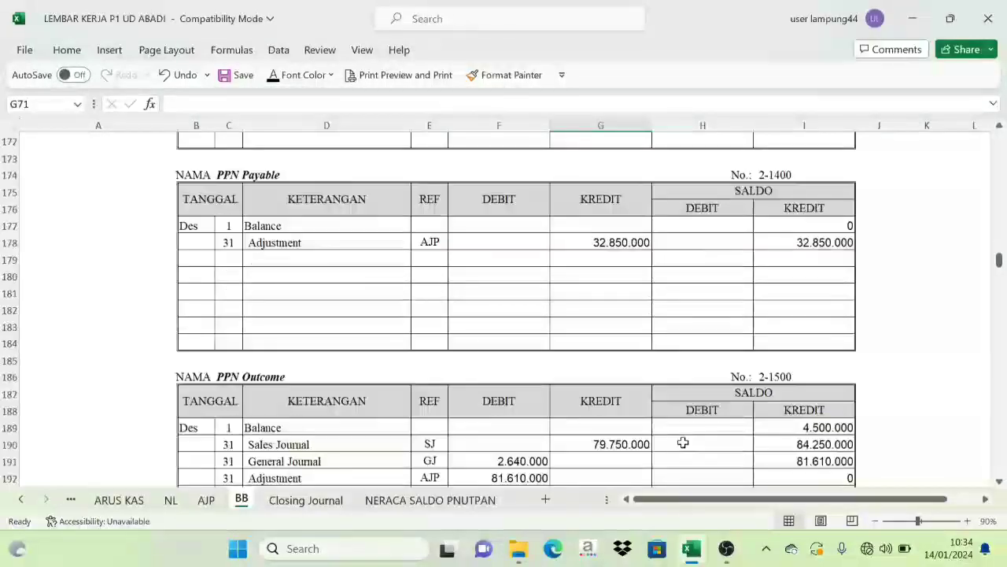
pyautogui.scroll(-10, 685, 453)
pyautogui.scroll(6, 666, 450)
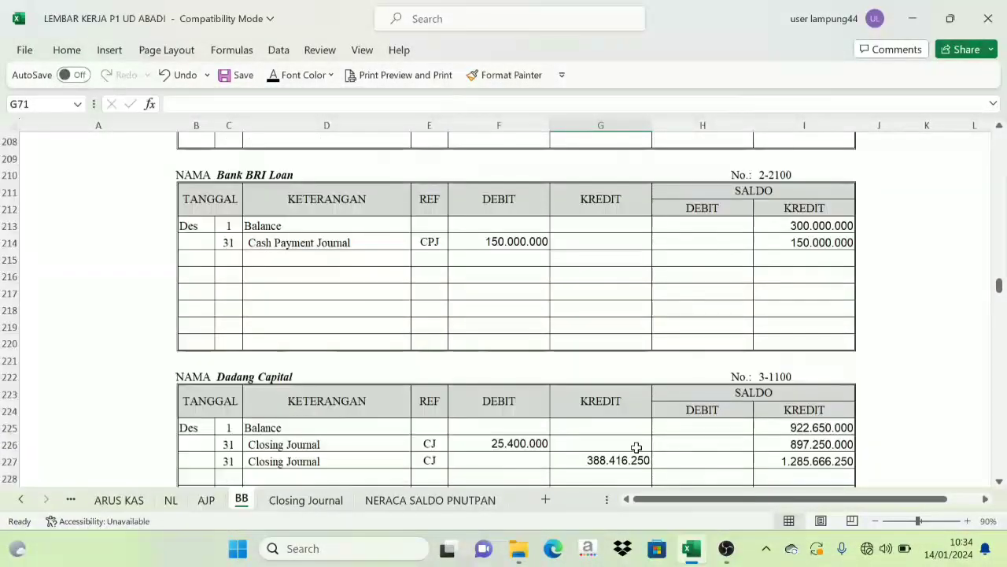
pyautogui.scroll(-8, 636, 446)
pyautogui.scroll(-4, 615, 465)
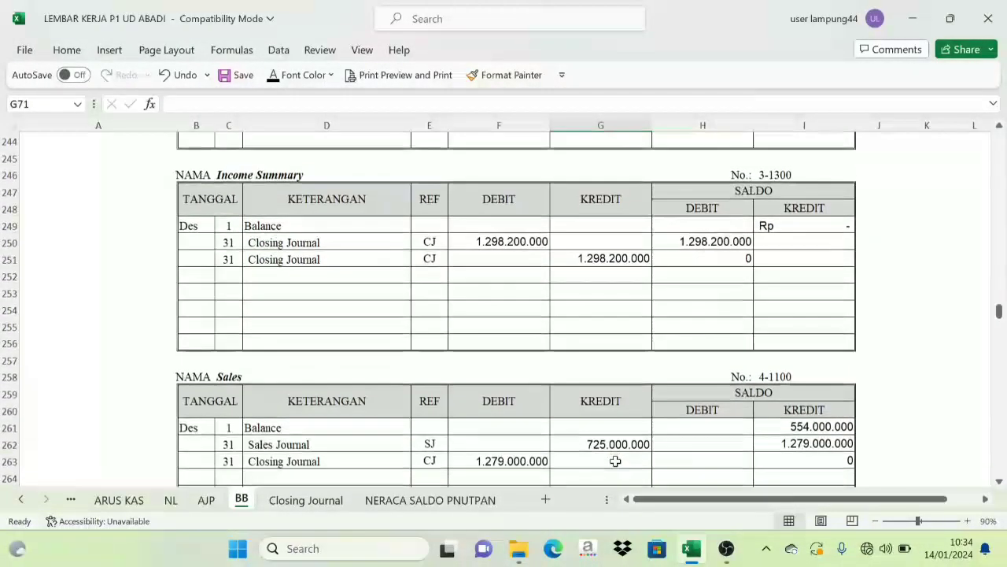
pyautogui.scroll(5, 656, 328)
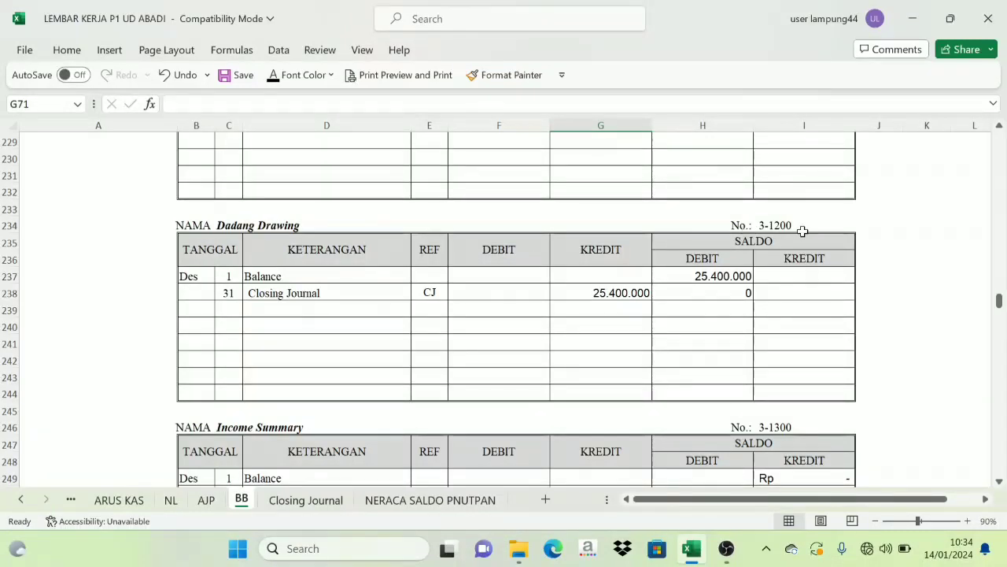
pyautogui.scroll(-2, 225, 354)
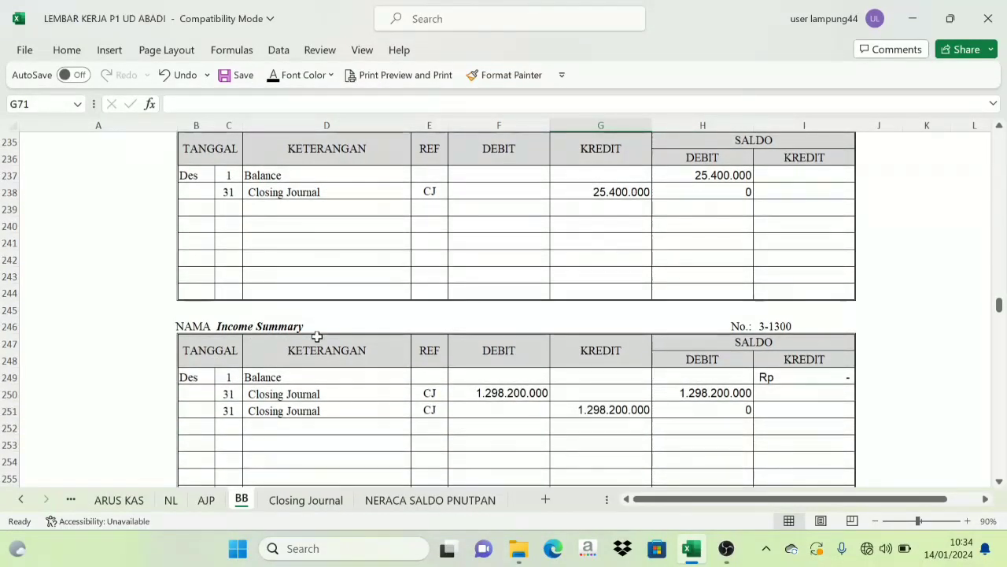
pyautogui.scroll(1, 317, 336)
pyautogui.scroll(1, 260, 220)
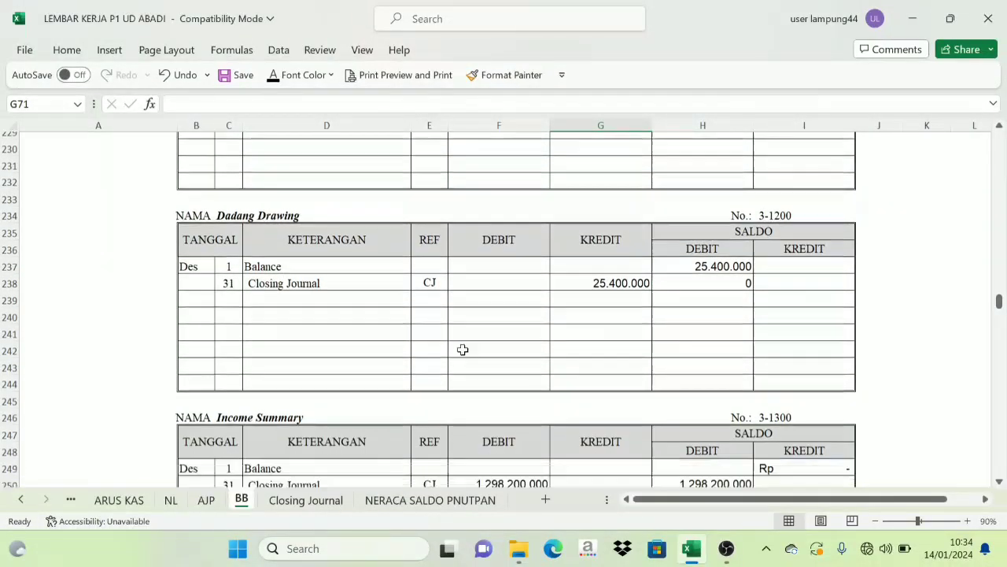
pyautogui.scroll(-6, 335, 295)
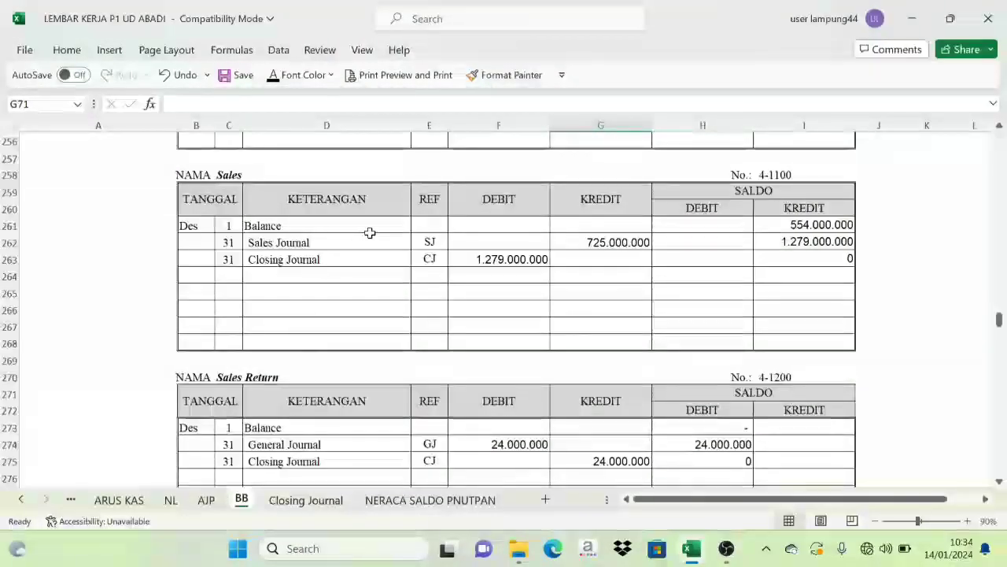
# Step: Check the closing balances of the nominal accounts in the BB ledger, from Sales through Cost of Goods Sold to Advertising Expenses
pyautogui.click(816, 276)
pyautogui.scroll(-2, 742, 349)
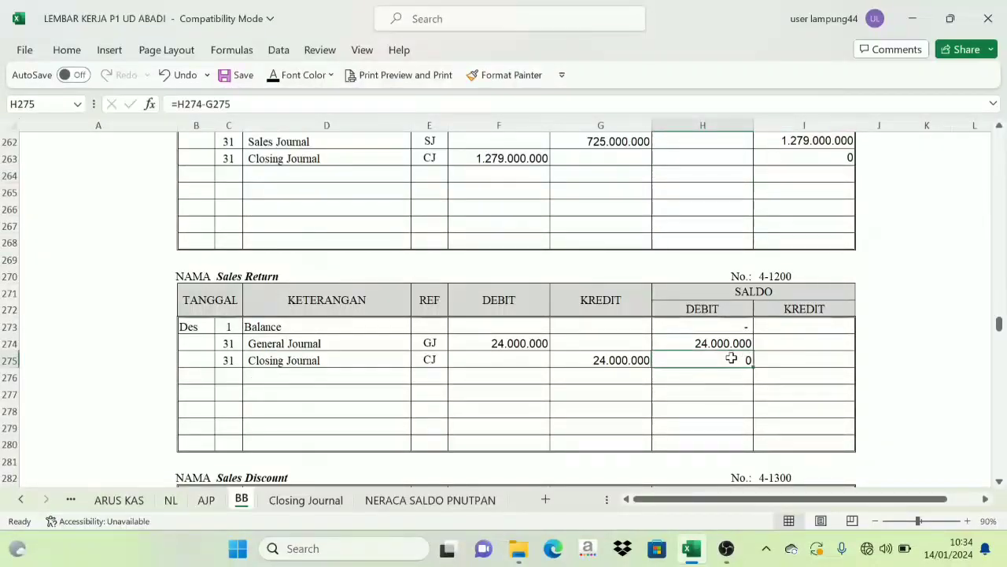
pyautogui.scroll(-4, 731, 358)
pyautogui.click(722, 339)
pyautogui.scroll(-4, 722, 354)
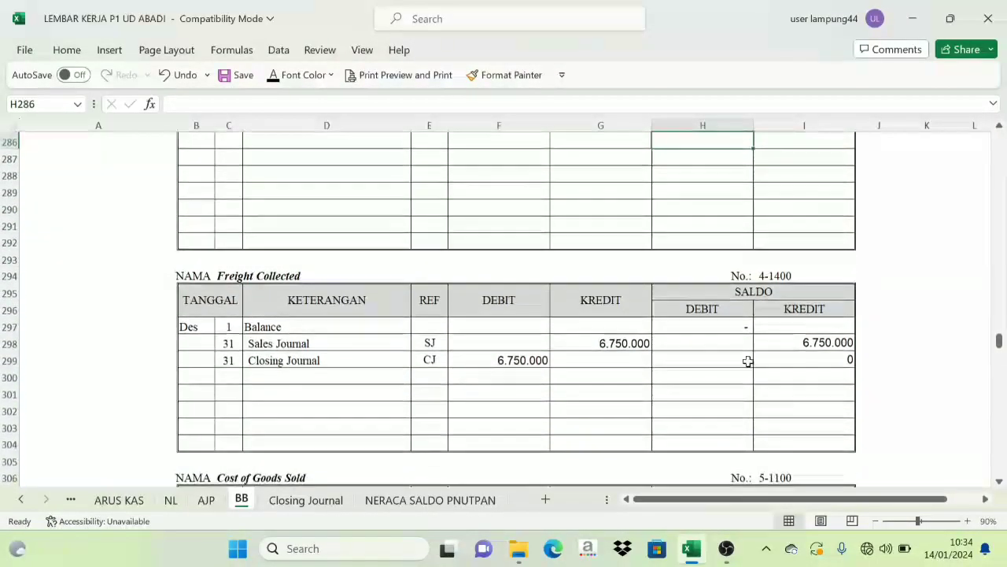
pyautogui.click(810, 356)
pyautogui.scroll(-3, 787, 370)
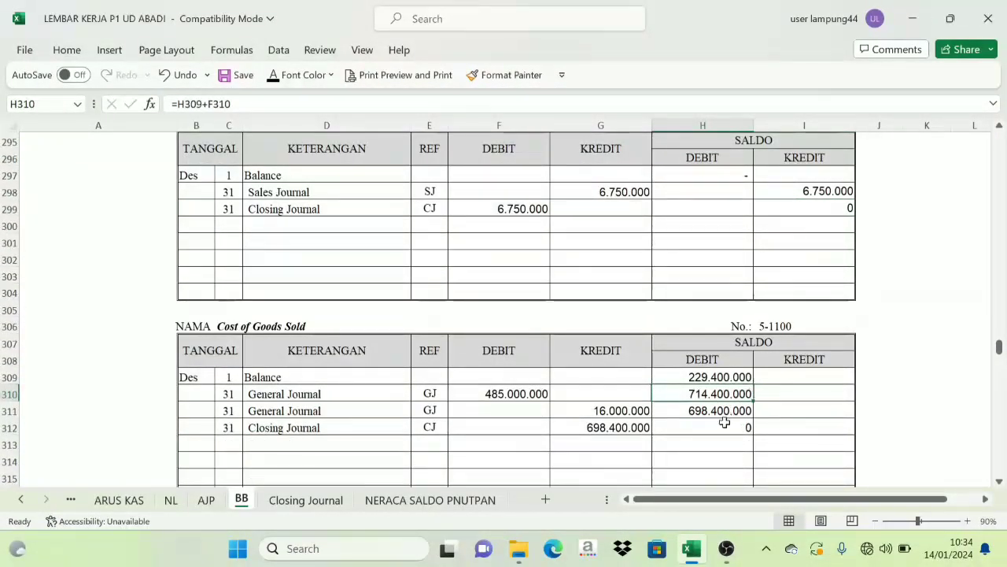
pyautogui.scroll(-9, 720, 425)
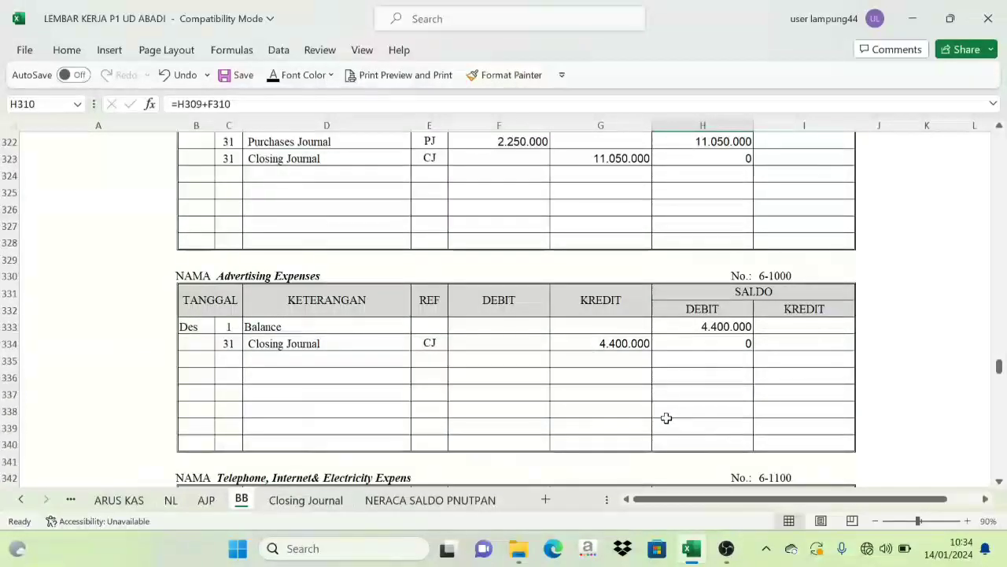
# Step: Recheck the Closing Journal postings in the BB ledger, from the owner's capital and drawing accounts down to the expense accounts
pyautogui.scroll(9, 661, 417)
pyautogui.scroll(20, 429, 357)
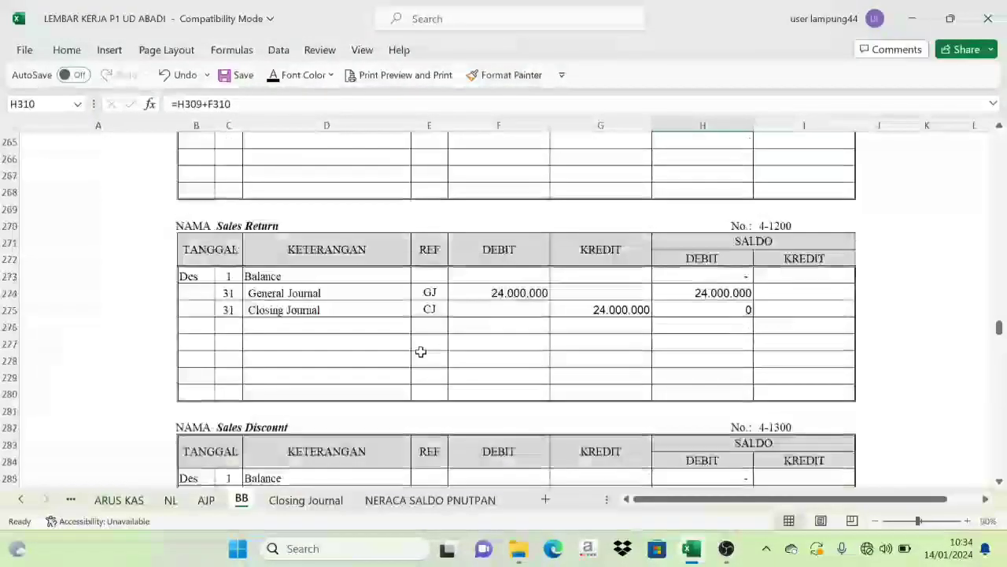
pyautogui.scroll(8, 413, 360)
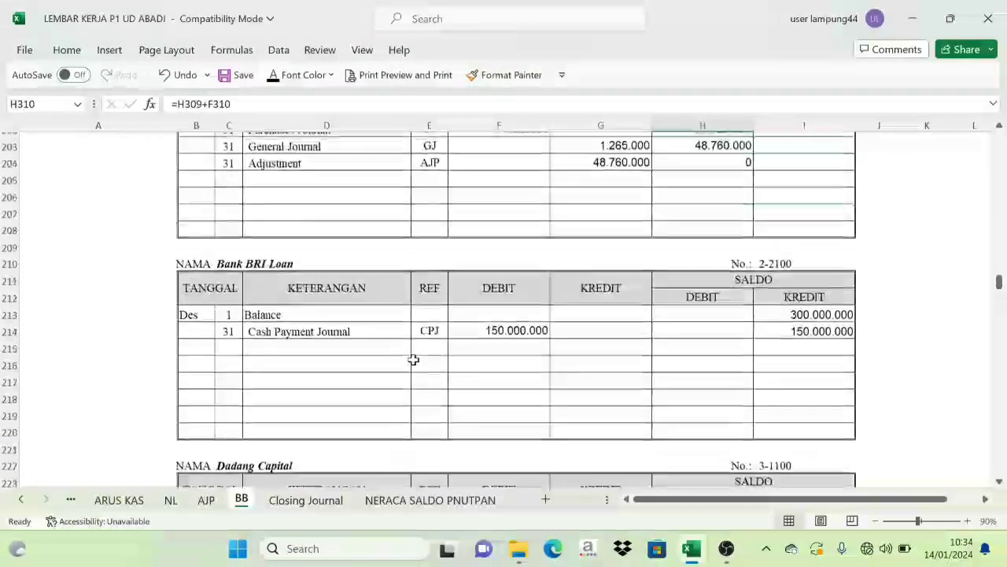
pyautogui.scroll(-5, 414, 362)
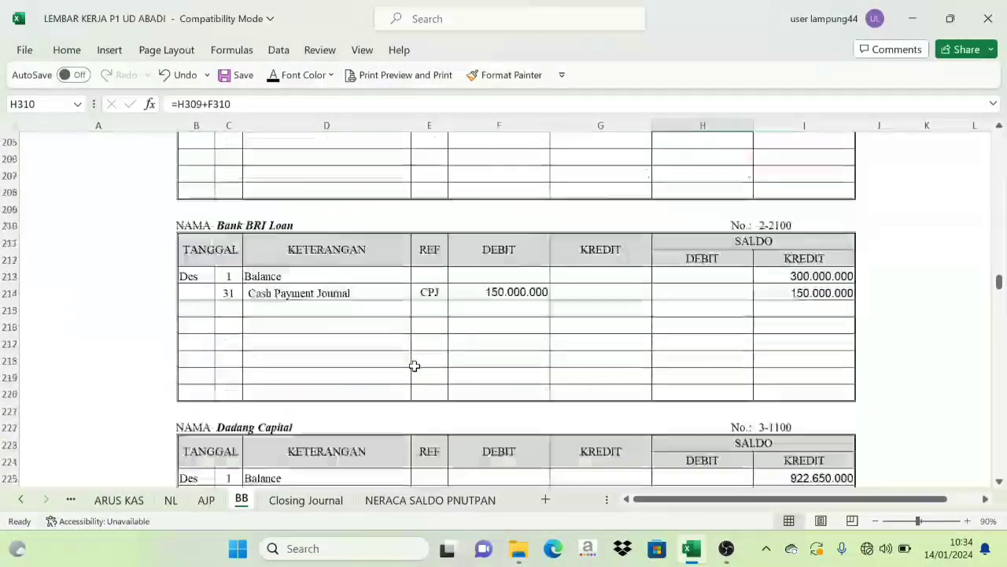
pyautogui.scroll(-5, 421, 370)
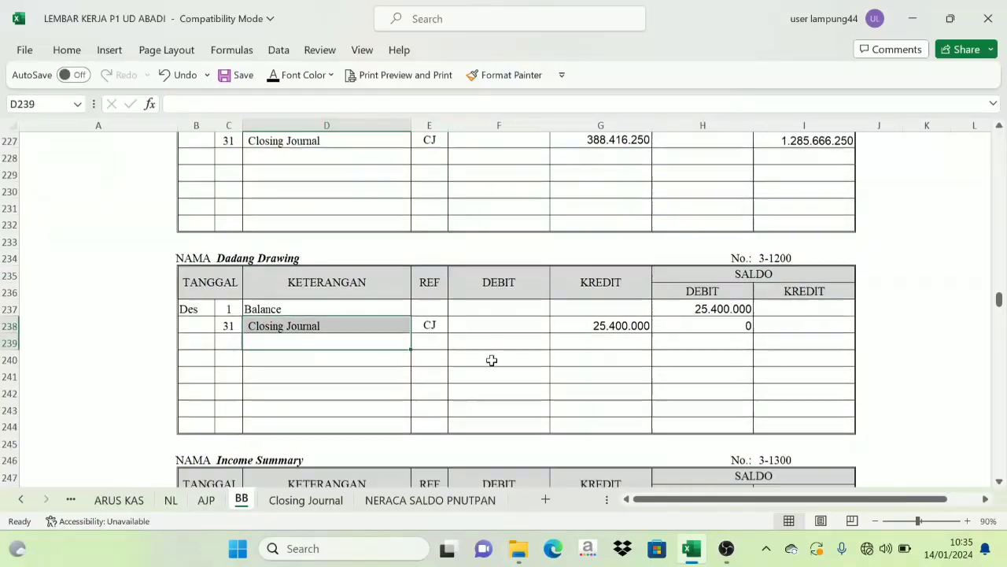
pyautogui.moveTo(999, 307); pyautogui.dragTo(999, 319)
pyautogui.scroll(3, 563, 389)
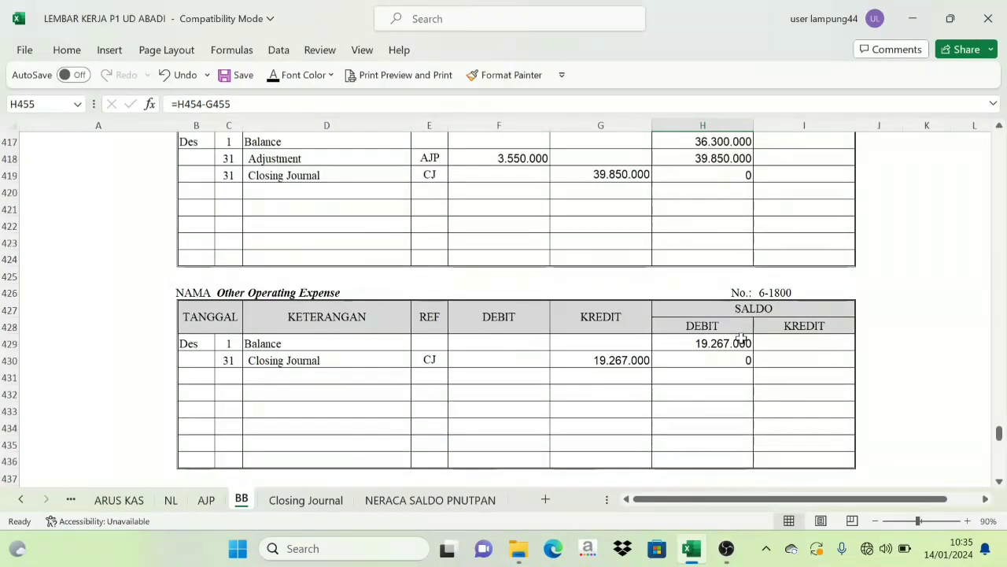
# Step: Review the real accounts at the start of the BB ledger, from Cash In Bank to Merchandise Inventory
pyautogui.moveTo(999, 432); pyautogui.dragTo(998, 140)
pyautogui.scroll(-6, 275, 301)
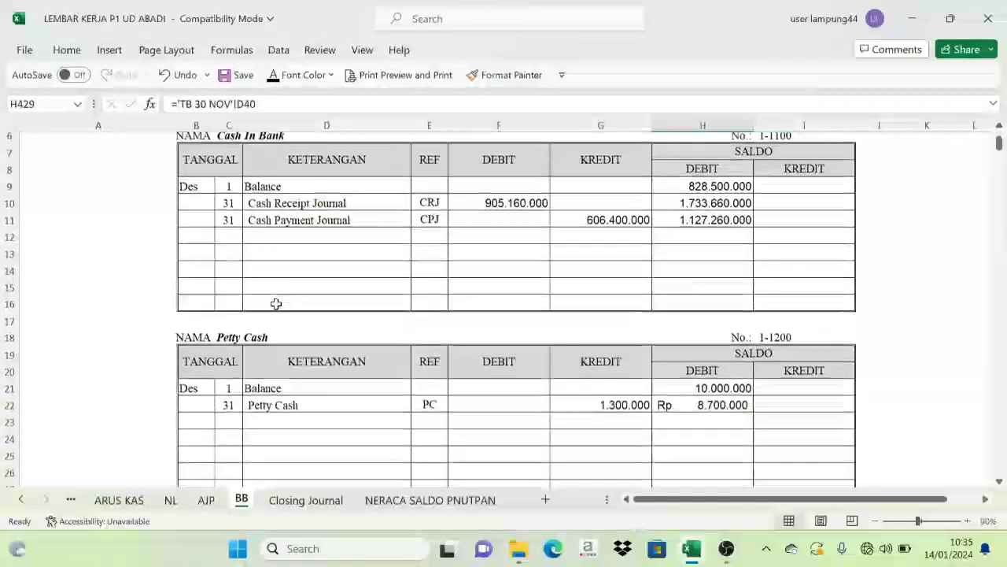
pyautogui.scroll(-2, 279, 324)
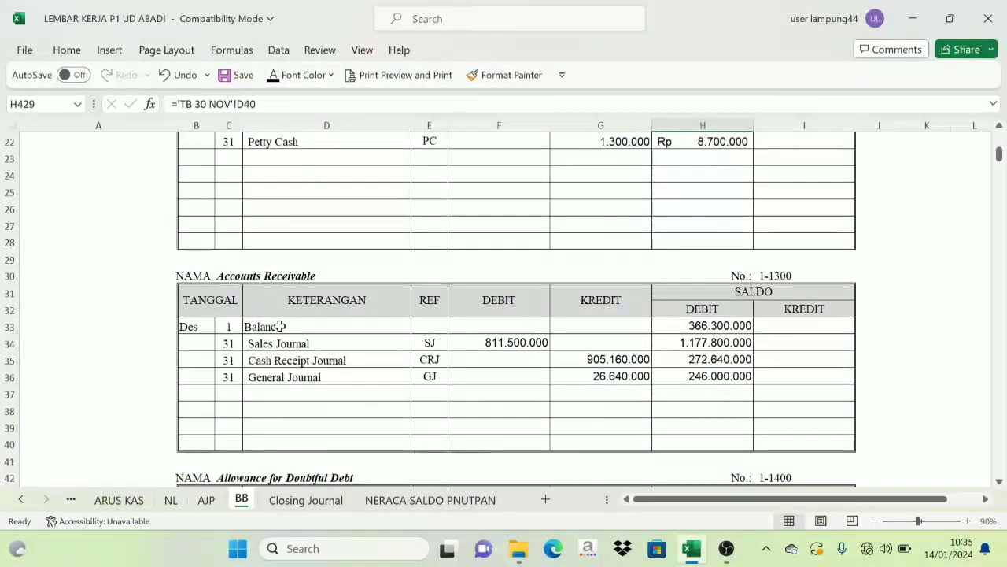
pyautogui.scroll(-5, 405, 374)
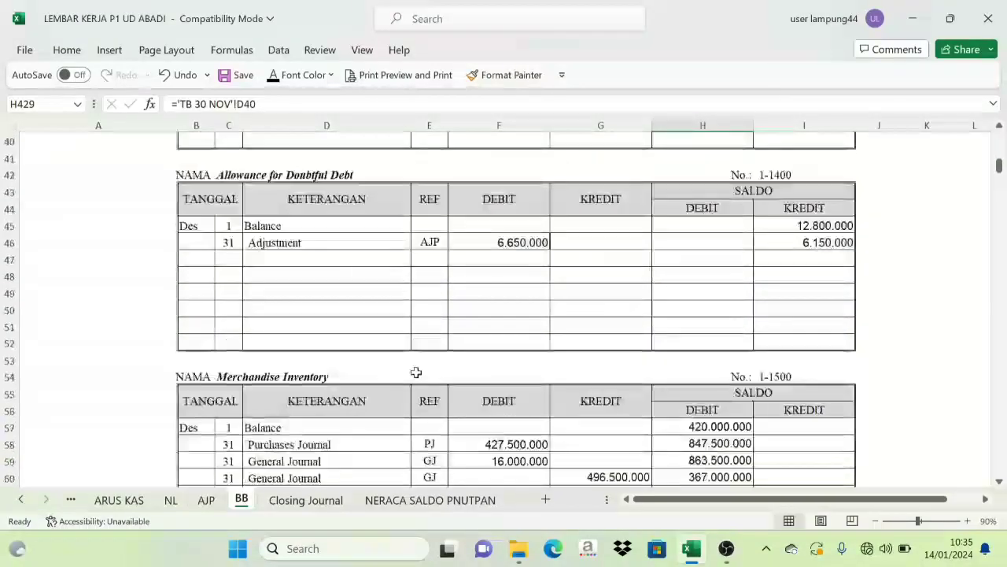
pyautogui.scroll(-3, 501, 302)
pyautogui.scroll(8, 538, 266)
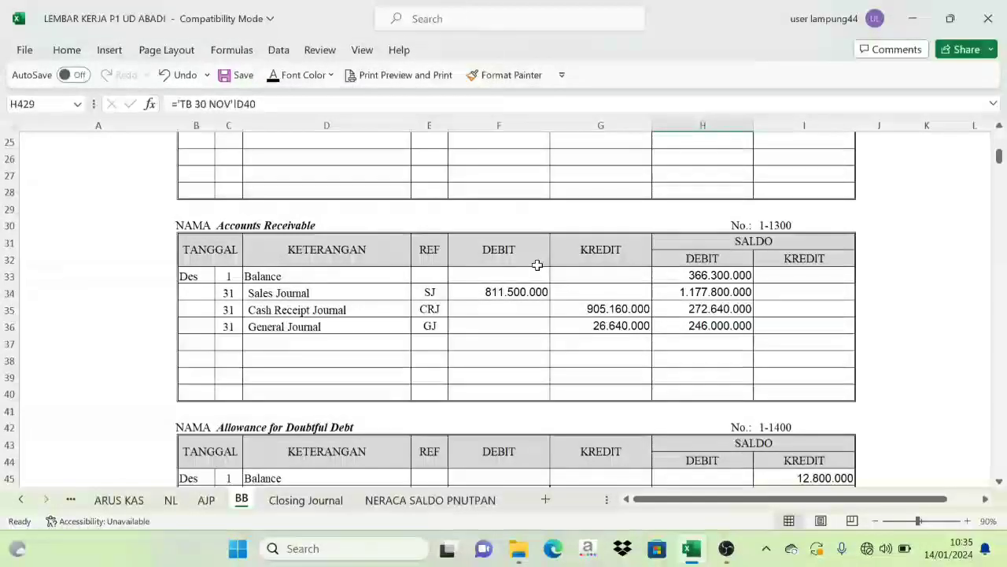
pyautogui.moveTo(1004, 161); pyautogui.dragTo(999, 140)
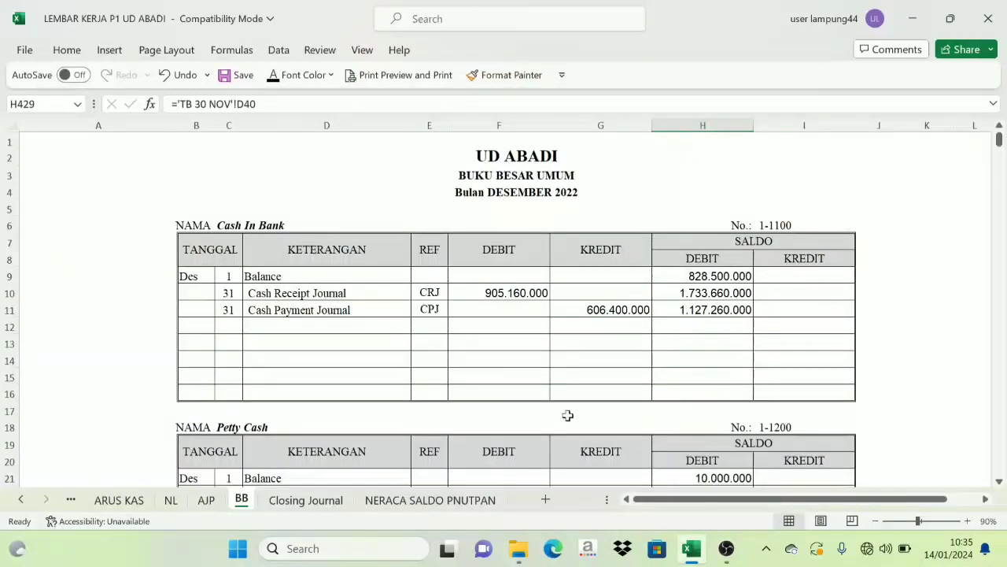
# Step: Examine the account list of the NERACA SALDO PNUTPAN sheet alongside the BB ledger and the Closing Journal Recapitulation
pyautogui.click(415, 502)
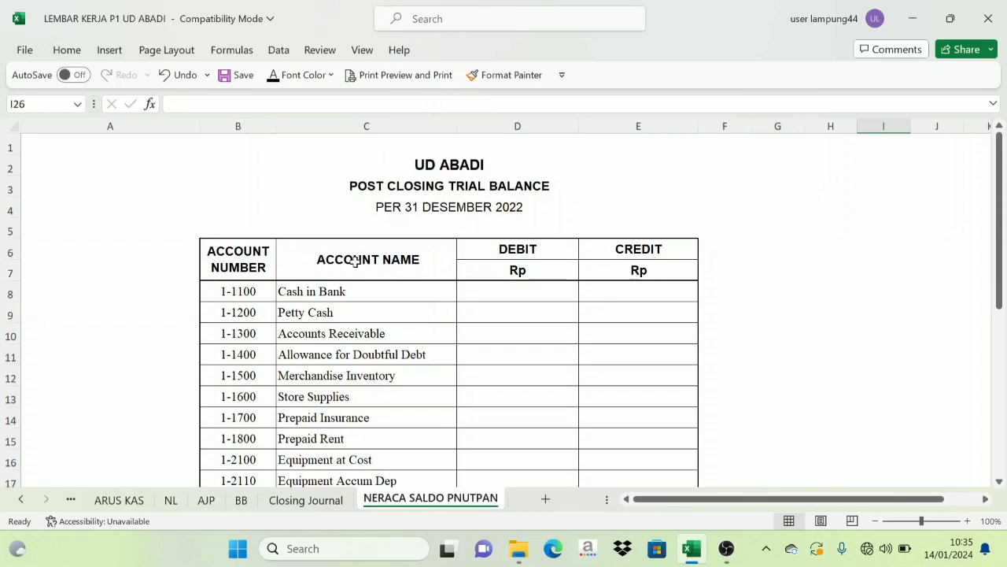
pyautogui.scroll(-5, 360, 354)
pyautogui.scroll(5, 386, 362)
pyautogui.click(242, 500)
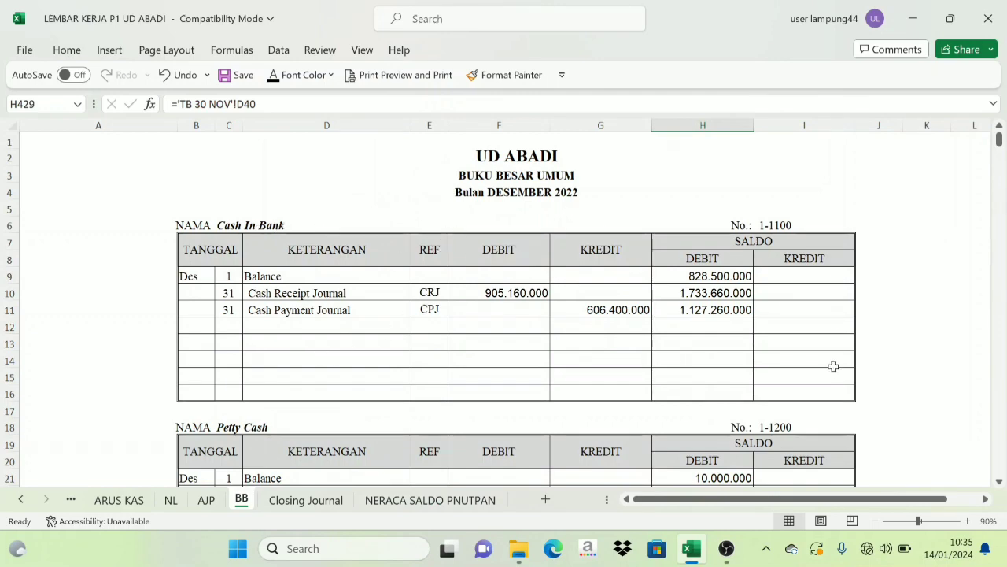
pyautogui.scroll(-10, 834, 366)
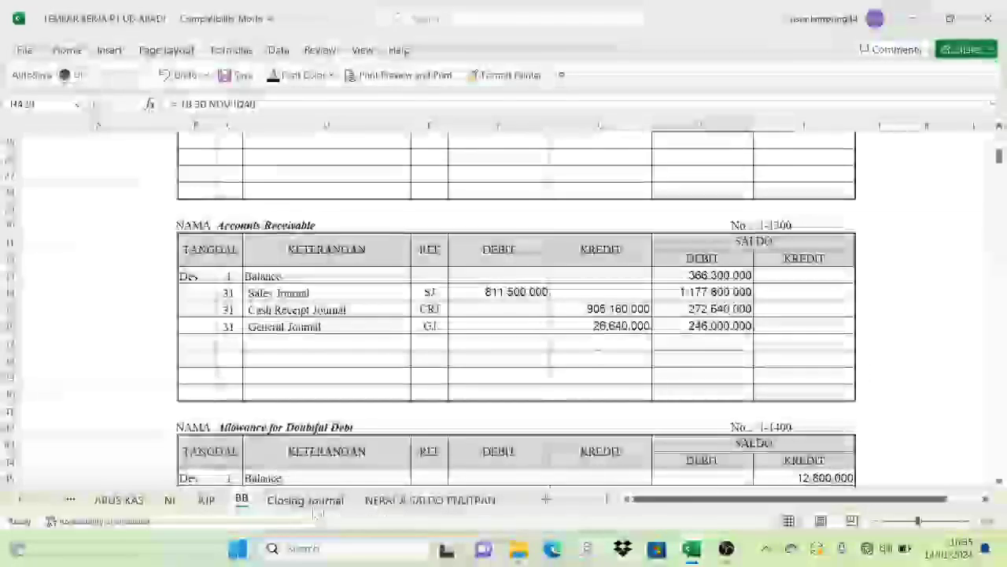
pyautogui.click(314, 504)
pyautogui.click(763, 311)
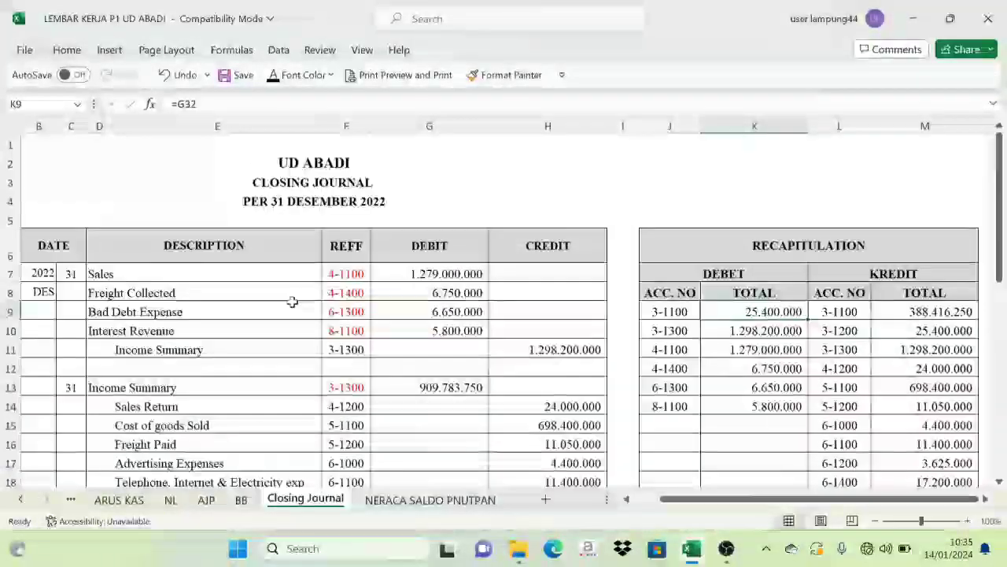
pyautogui.click(240, 500)
pyautogui.scroll(9, 711, 410)
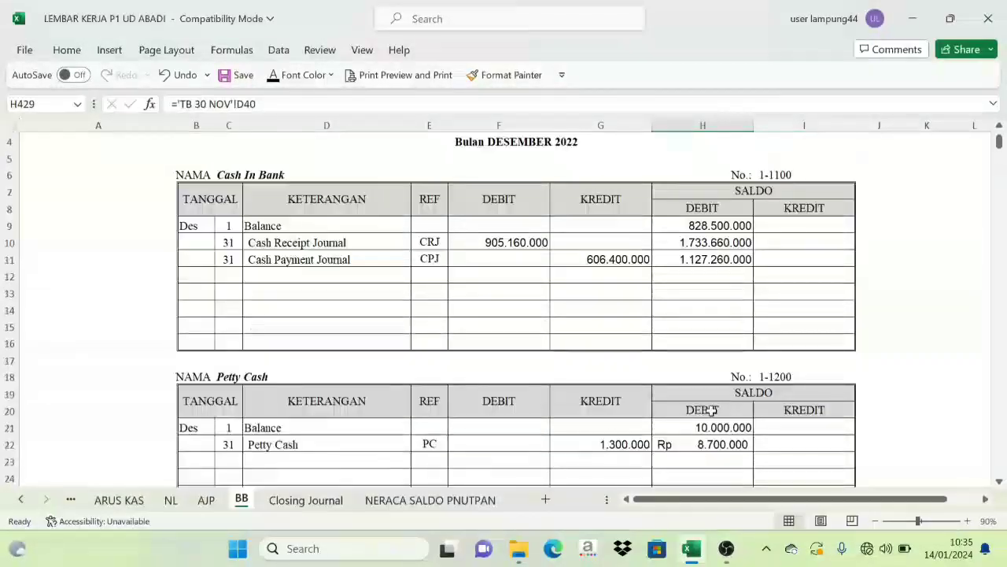
pyautogui.scroll(1, 693, 398)
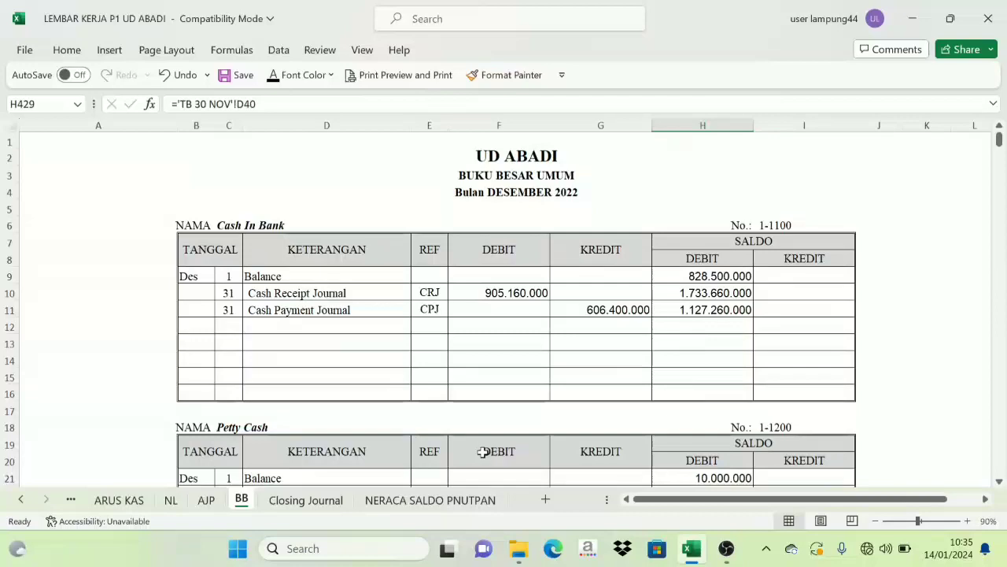
# Step: Reveal the Cash in Bank debit of 1.127.260.000 in D8 of the post-closing trial balance, linked as =BB!H11
pyautogui.click(450, 502)
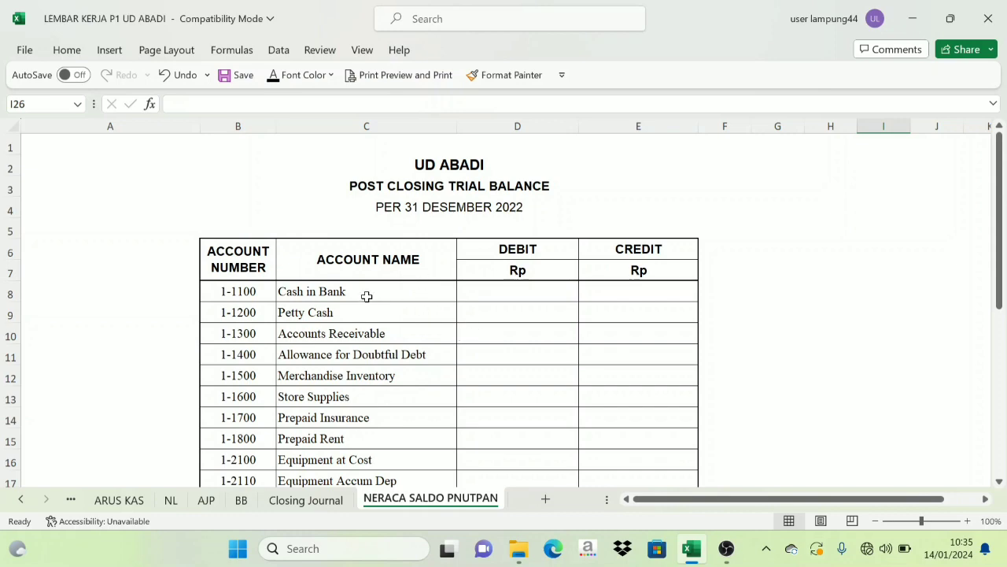
pyautogui.click(497, 296)
pyautogui.click(242, 500)
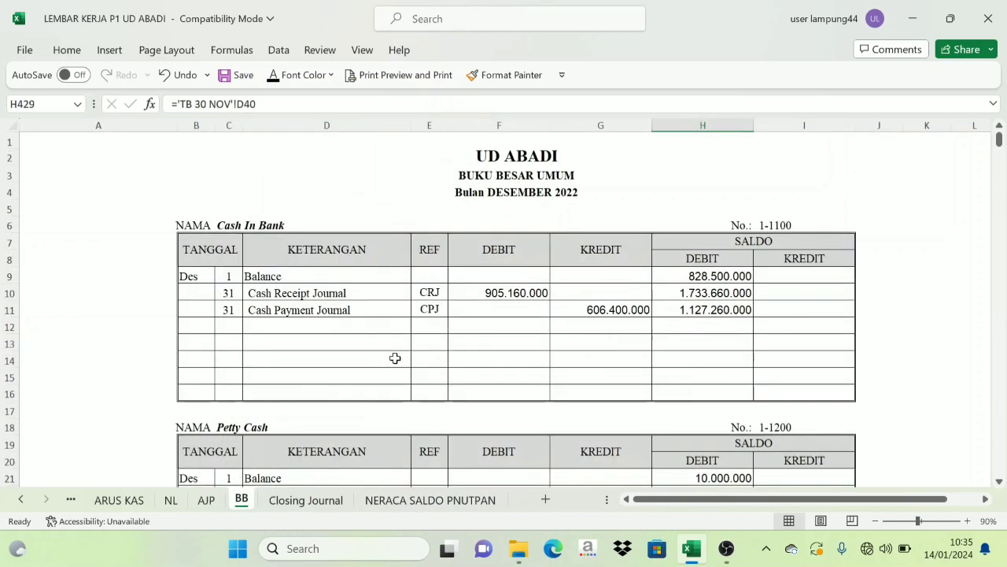
pyautogui.click(705, 310)
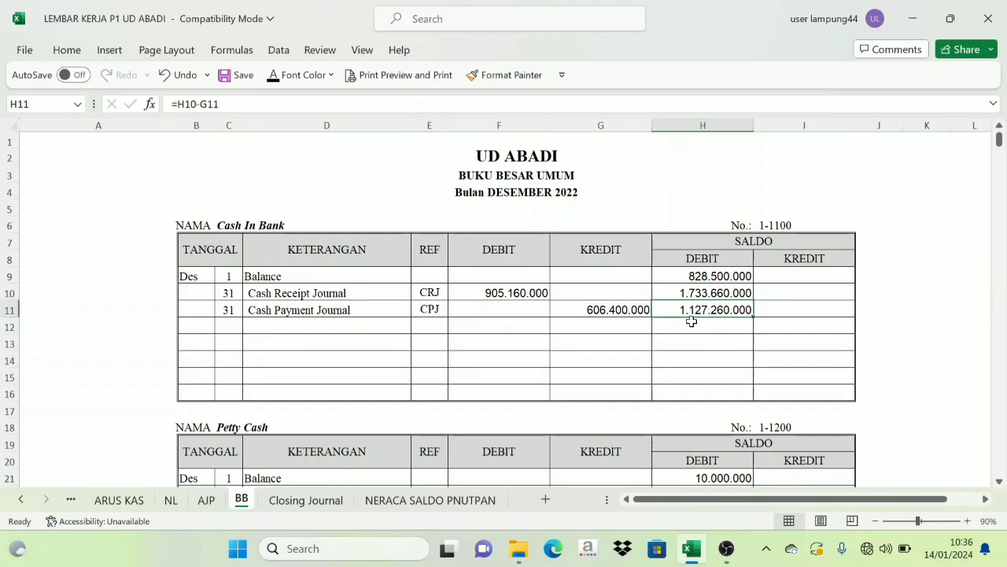
pyautogui.click(356, 501)
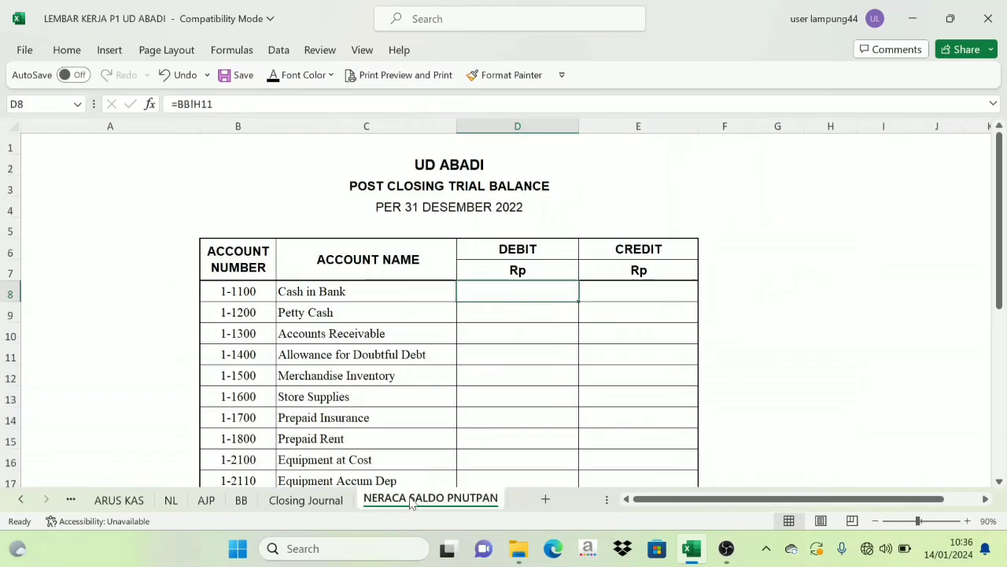
pyautogui.click(272, 76)
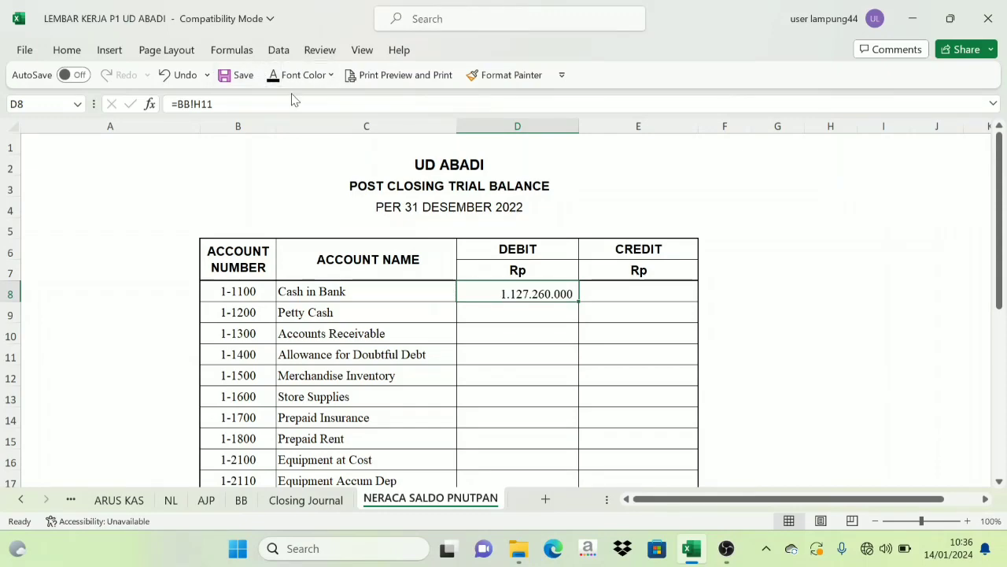
# Step: Check the Petty Cash ledger balance in BB and reveal the 8.700.000 debit in D9 of the post-closing trial balance, linked as =BB!H22
pyautogui.click(240, 501)
pyautogui.scroll(-3, 380, 364)
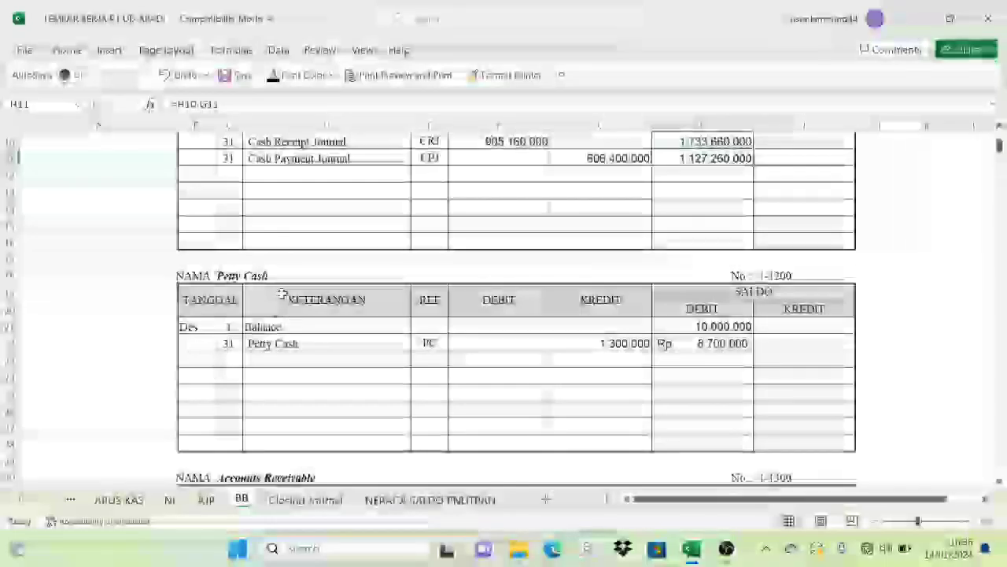
pyautogui.click(724, 343)
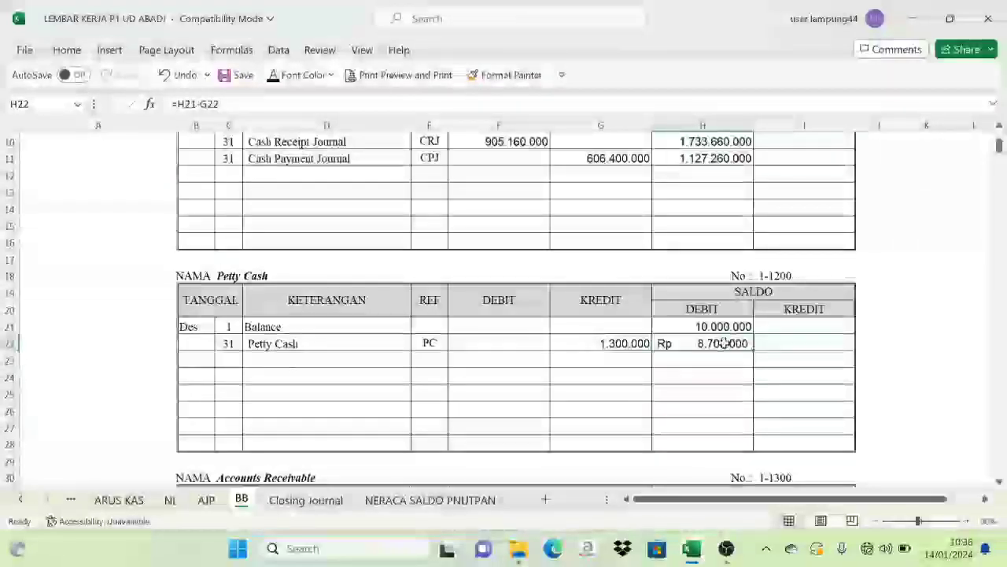
pyautogui.click(421, 499)
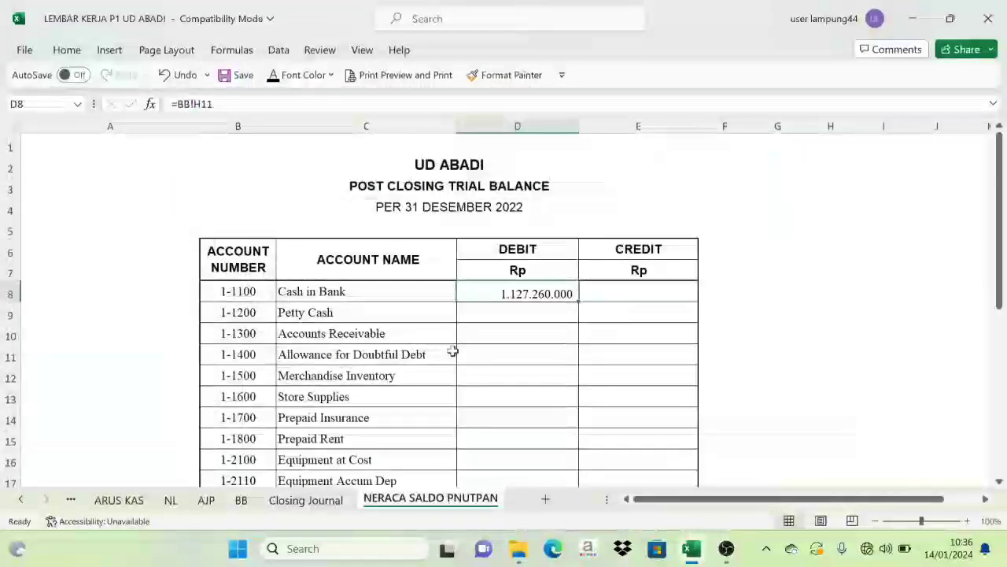
pyautogui.click(502, 316)
pyautogui.click(273, 77)
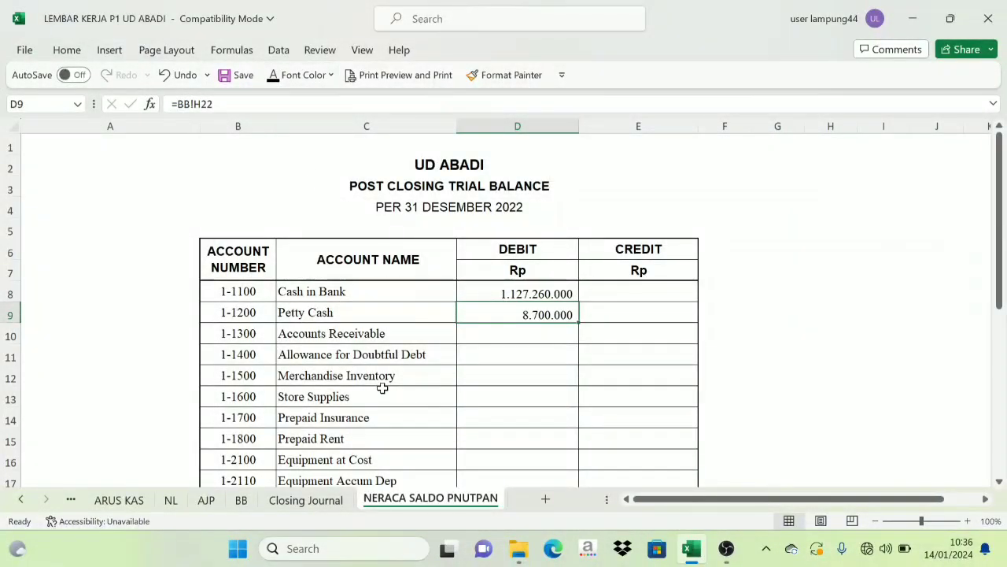
# Step: Check the Accounts Receivable ledger balance in BB and reveal the 246.000.000 debit in D10 of the trial balance, linked as =BB!H36
pyautogui.click(495, 339)
pyautogui.click(310, 499)
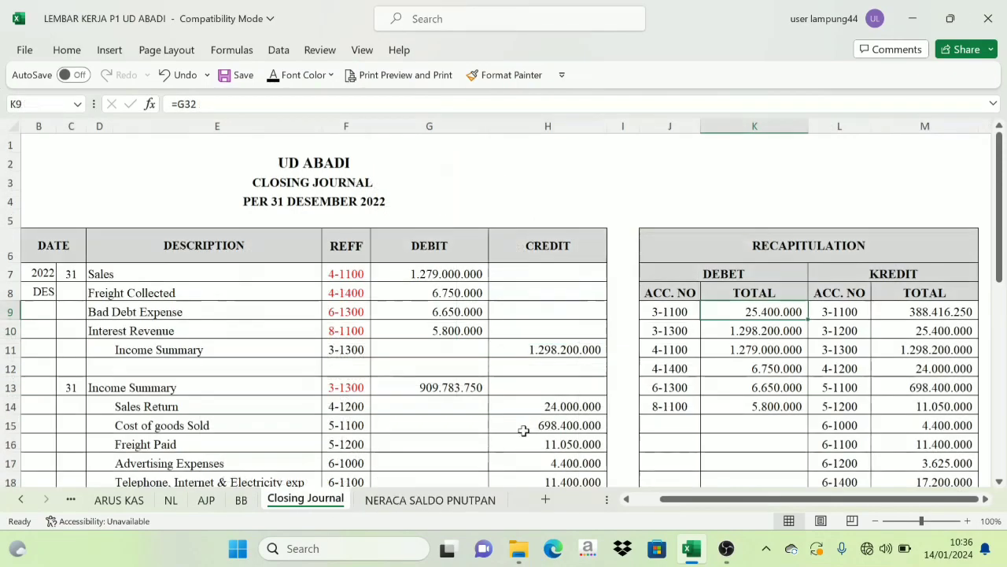
pyautogui.click(242, 500)
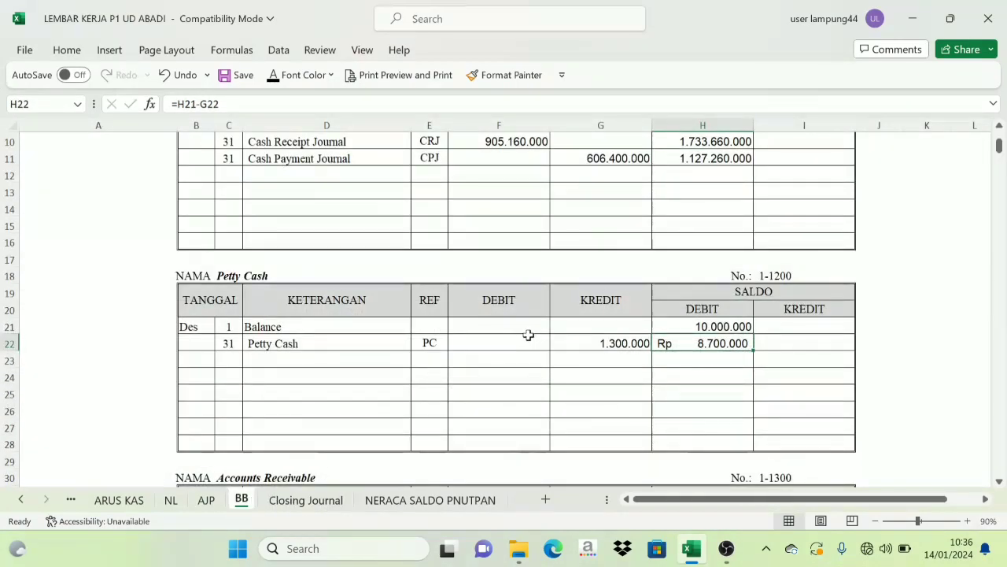
pyautogui.scroll(-5, 528, 335)
pyautogui.click(698, 258)
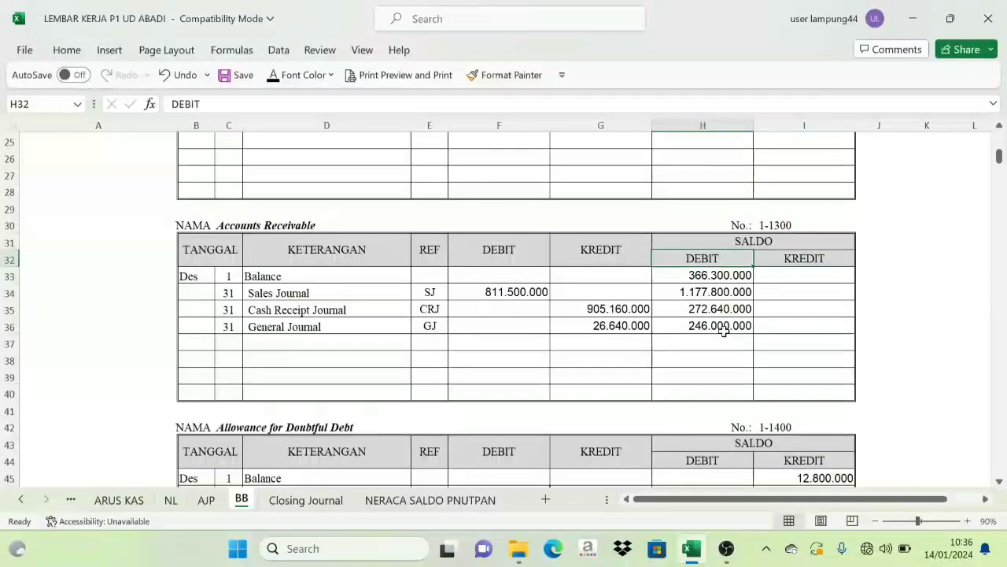
pyautogui.click(423, 501)
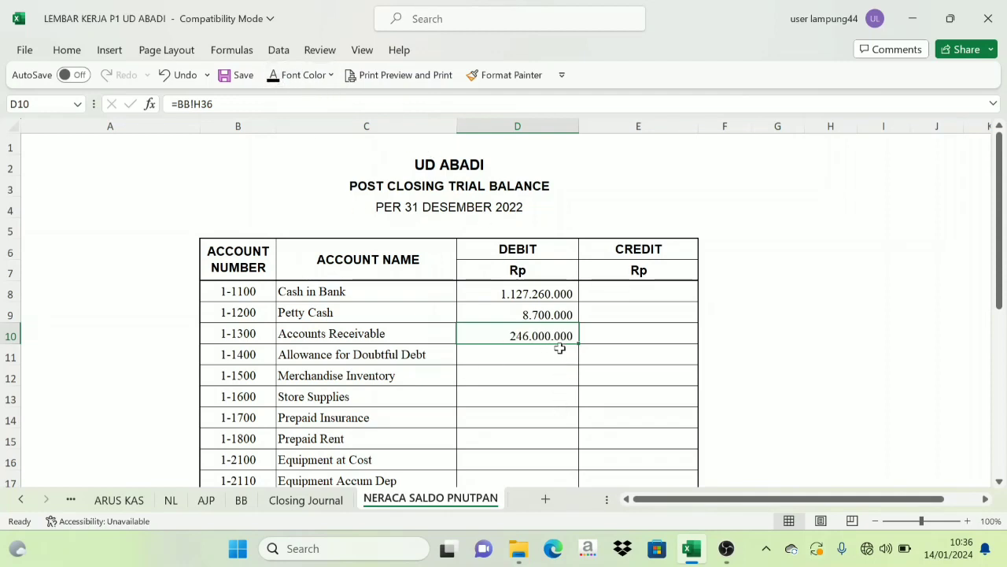
# Step: Check the Allowance for Doubtful Debt ledger in BB and reveal its 6.150.000 credit in E11 of the trial balance, linked as =BB!I46
pyautogui.click(241, 499)
pyautogui.scroll(-3, 299, 362)
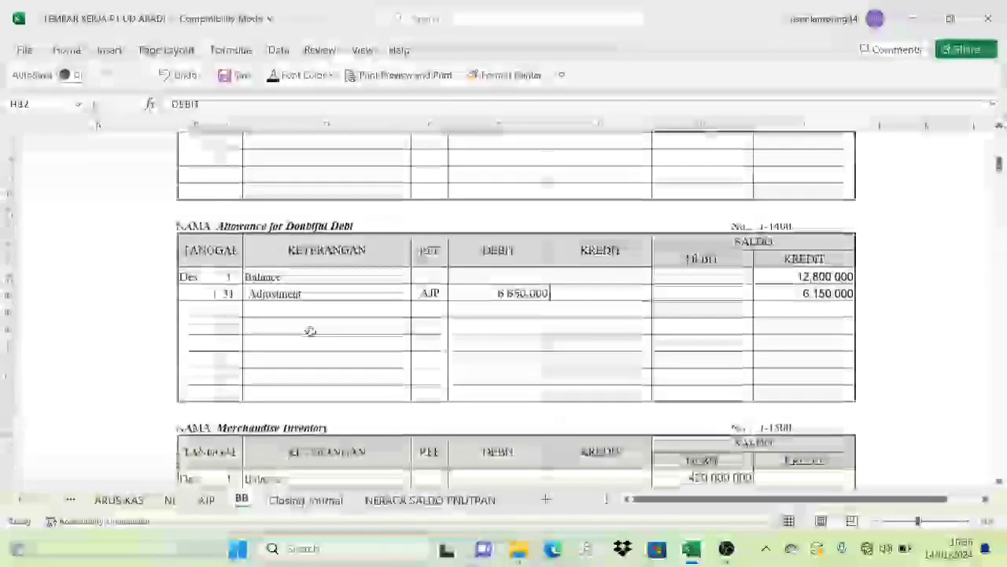
pyautogui.click(814, 254)
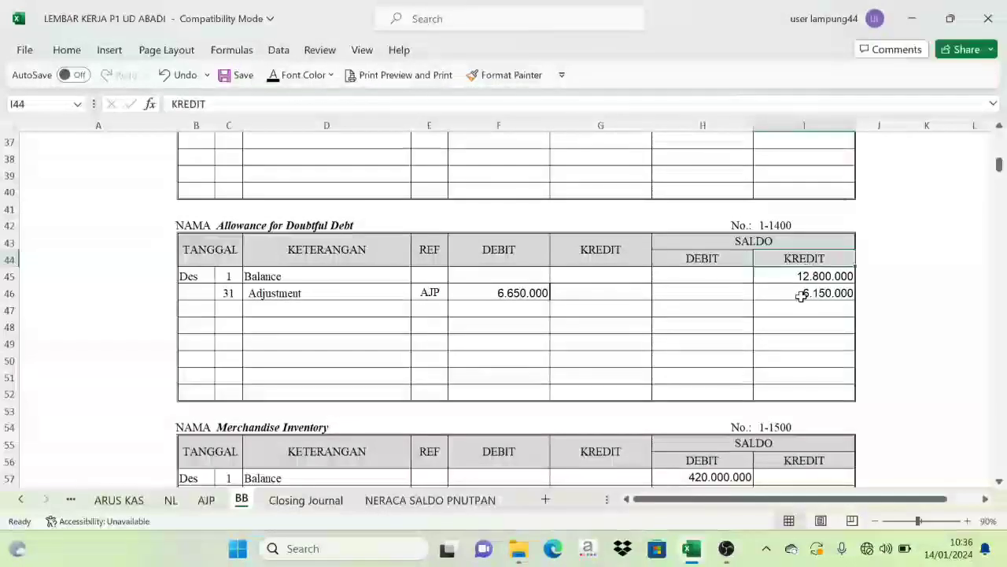
pyautogui.click(441, 500)
pyautogui.click(621, 367)
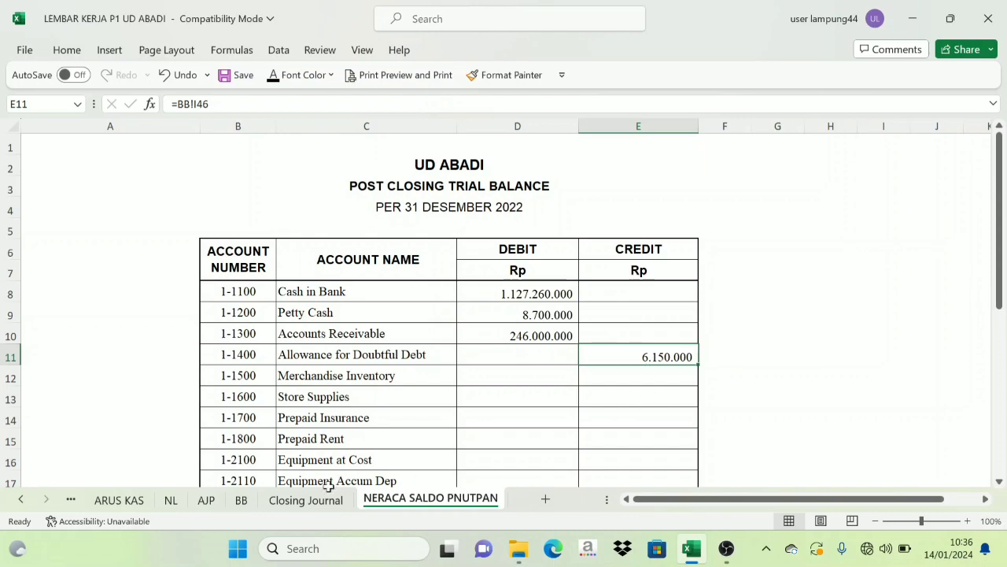
# Step: Examine the closing balances of Merchandise Inventory, Store Supplies, Prepaid Insurance and Prepaid Rent in the BB ledger
pyautogui.click(306, 499)
pyautogui.click(241, 500)
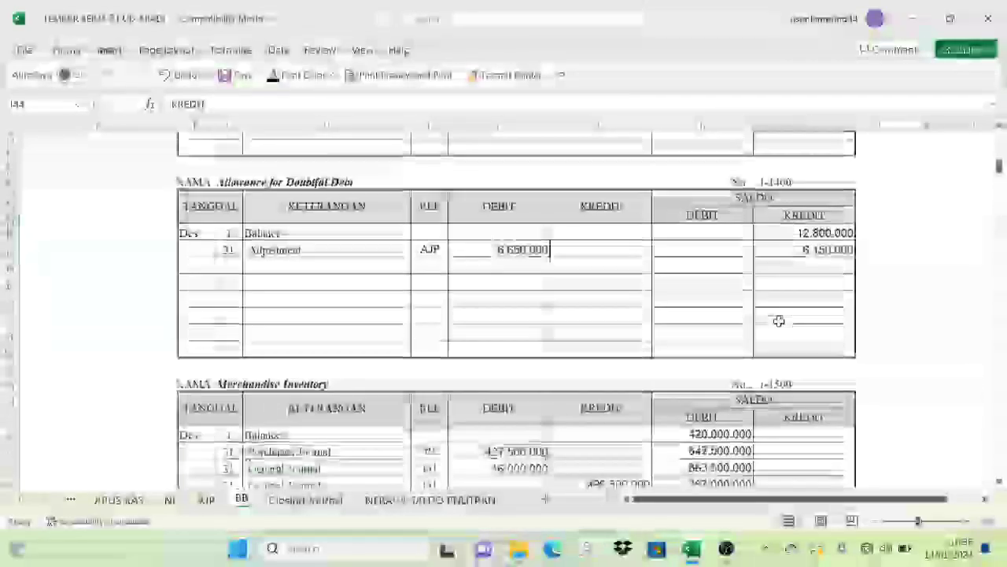
pyautogui.scroll(-2, 779, 321)
pyautogui.click(696, 377)
pyautogui.scroll(-3, 699, 380)
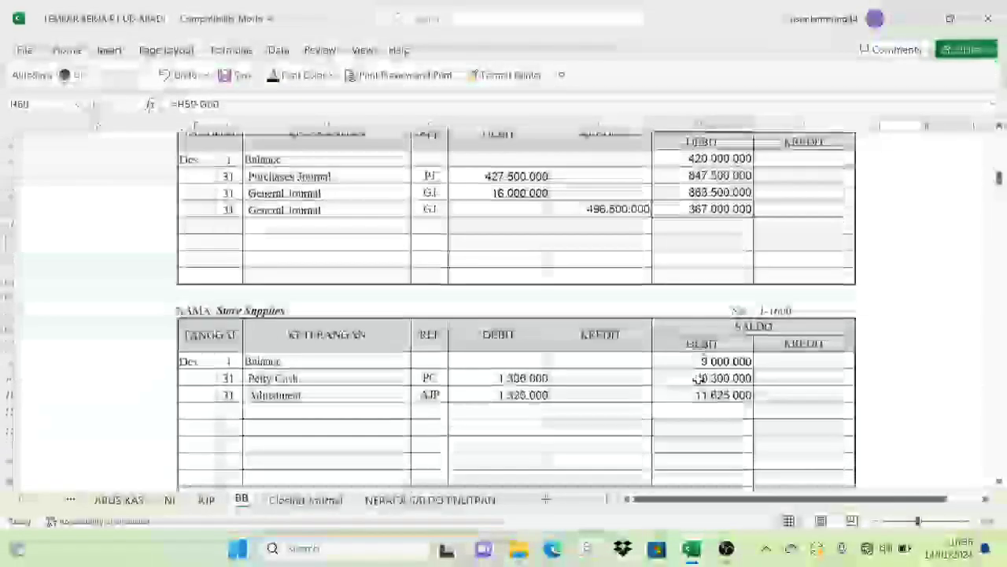
pyautogui.click(714, 362)
pyautogui.scroll(-5, 712, 358)
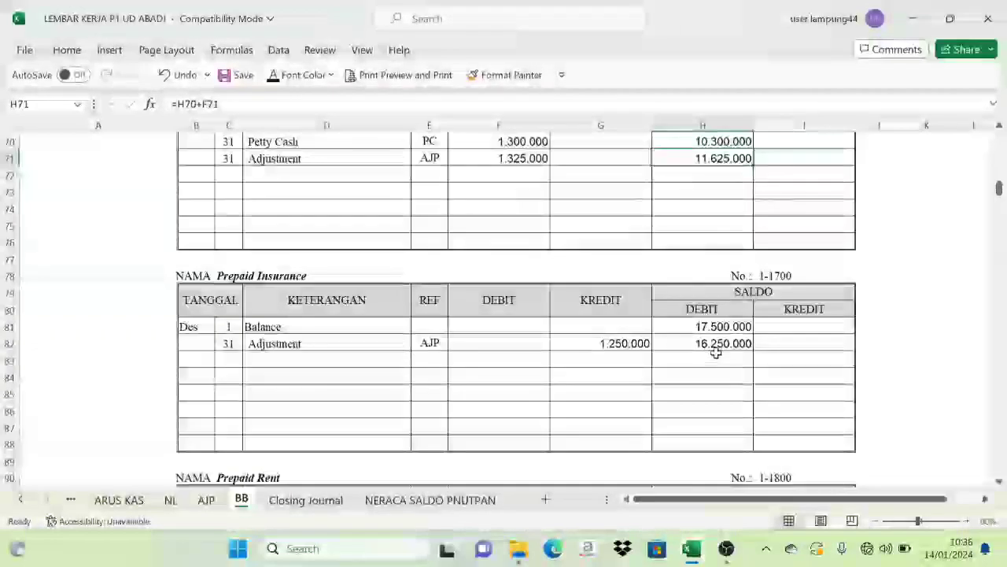
pyautogui.click(714, 350)
pyautogui.scroll(-5, 695, 367)
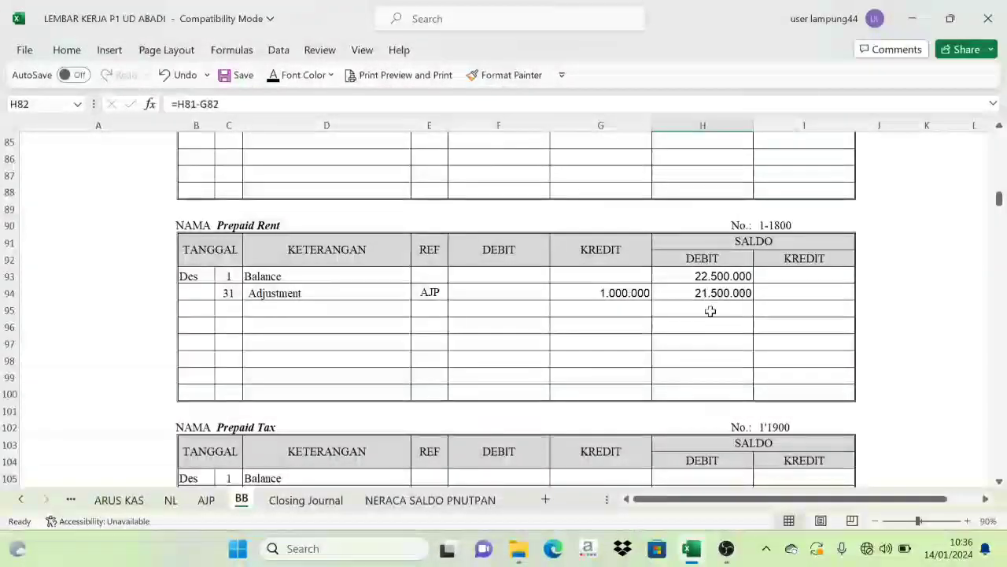
# Step: Reveal the remaining debit and credit balances in D11:E25 of the post-closing trial balance, from Merchandise Inventory down to the owner's capital
pyautogui.click(480, 500)
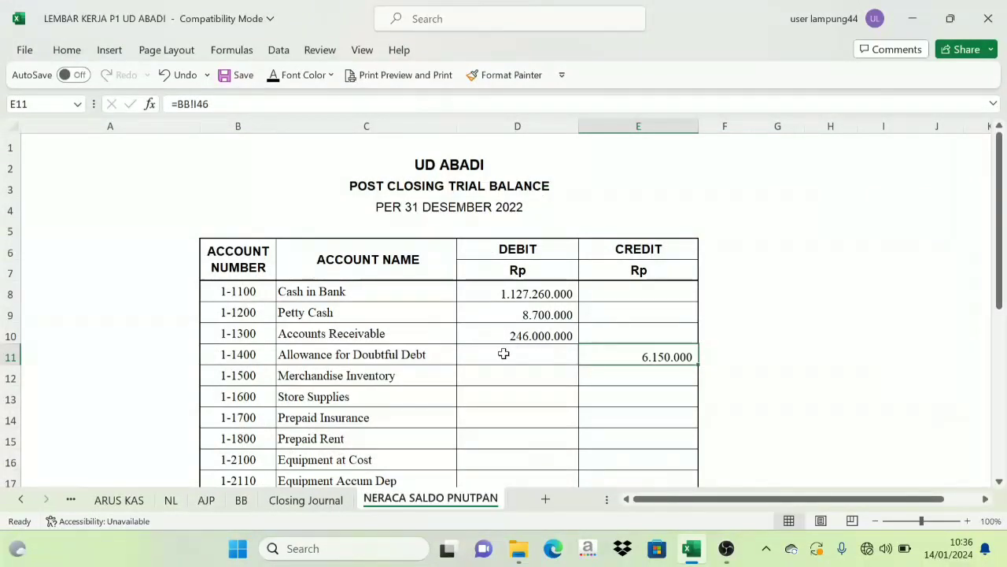
pyautogui.moveTo(504, 354); pyautogui.dragTo(606, 394)
pyautogui.scroll(3, 555, 337)
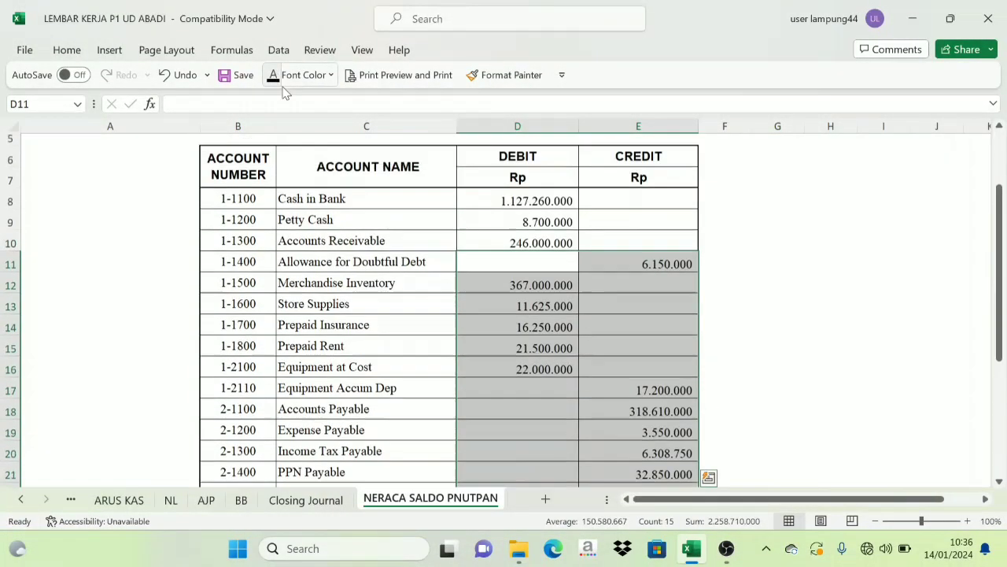
pyautogui.scroll(-4, 563, 339)
pyautogui.scroll(-1, 563, 339)
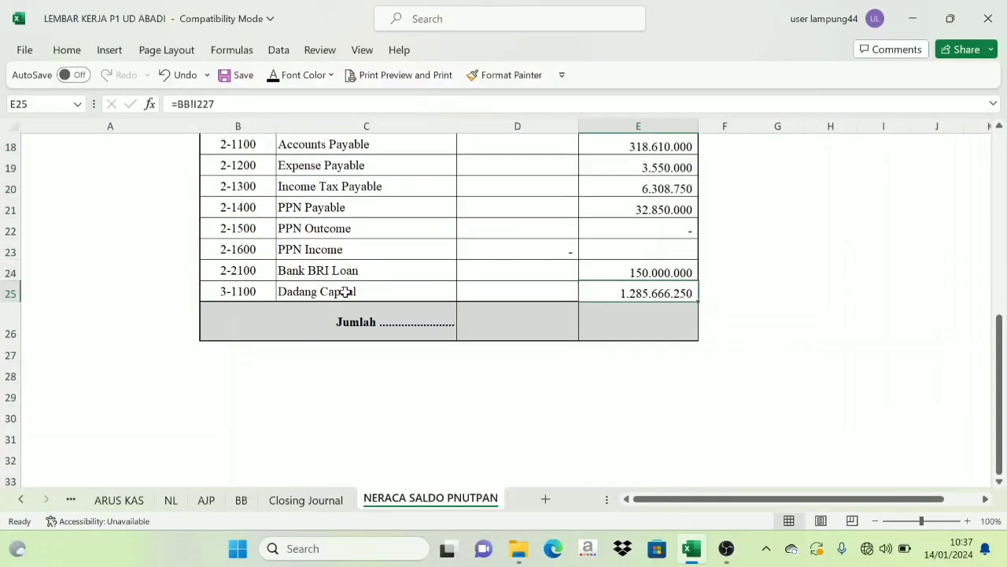
# Step: Examine the accounts closed by the Closing Journal in the BB ledger, from the owner's drawing and Income Summary to Freight Paid
pyautogui.click(235, 503)
pyautogui.scroll(-15, 787, 288)
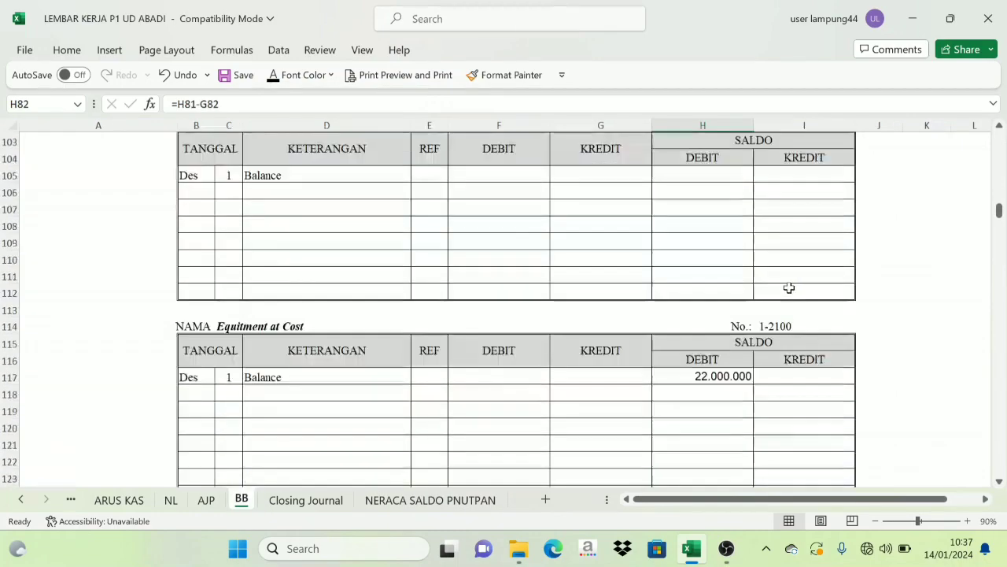
pyautogui.scroll(-20, 799, 299)
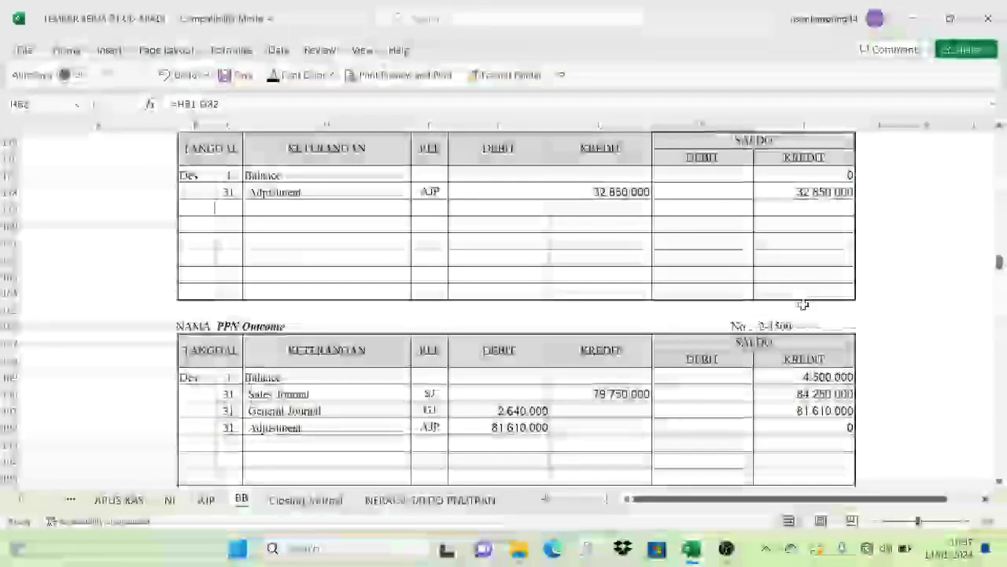
pyautogui.scroll(-2, 823, 303)
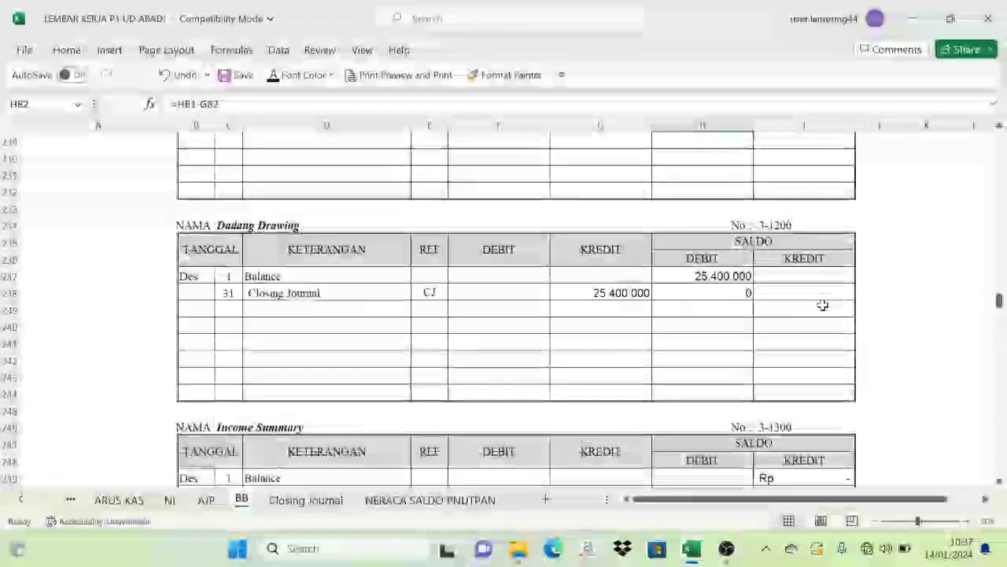
pyautogui.click(271, 293)
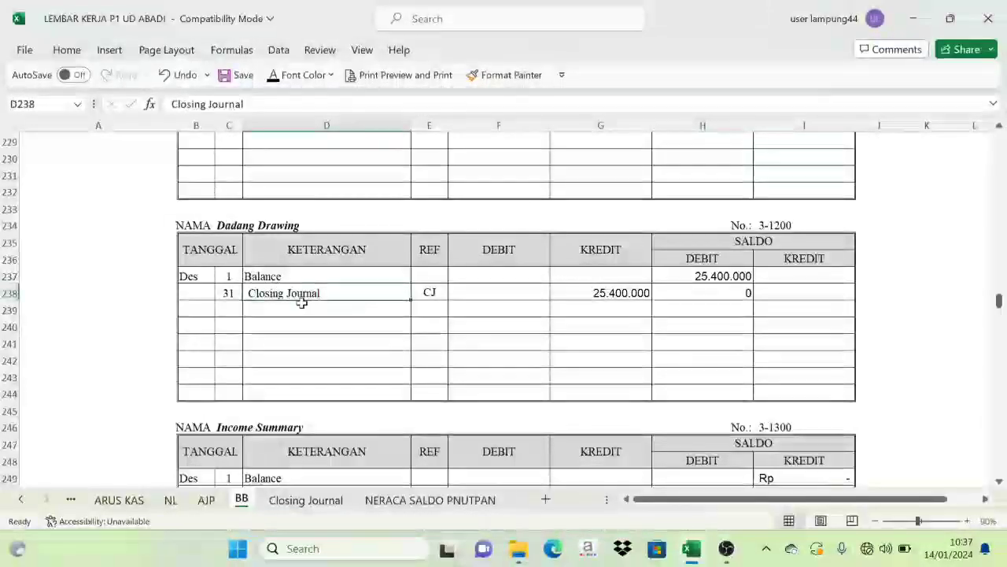
pyautogui.click(717, 294)
pyautogui.scroll(-3, 747, 391)
pyautogui.click(740, 380)
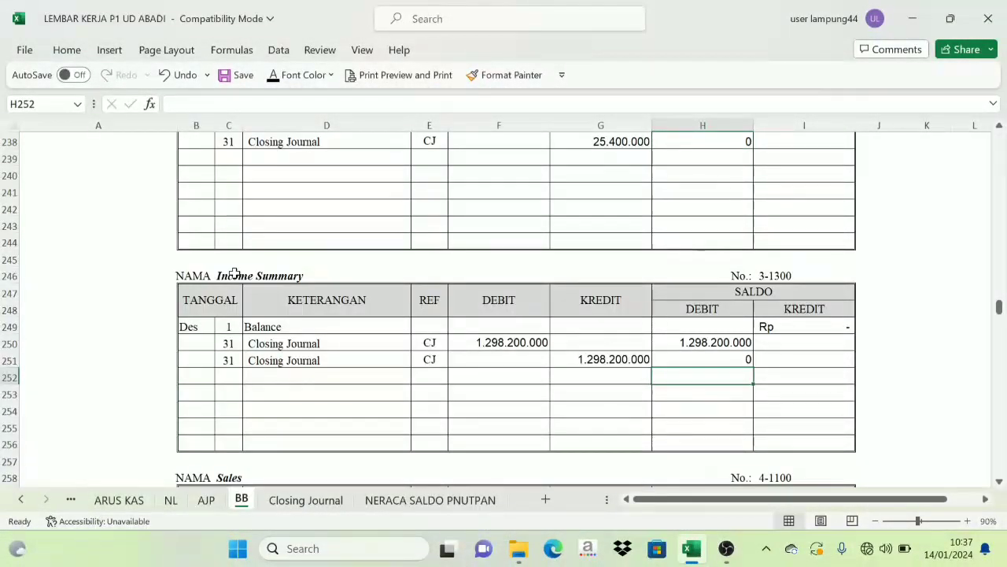
pyautogui.scroll(-7, 235, 273)
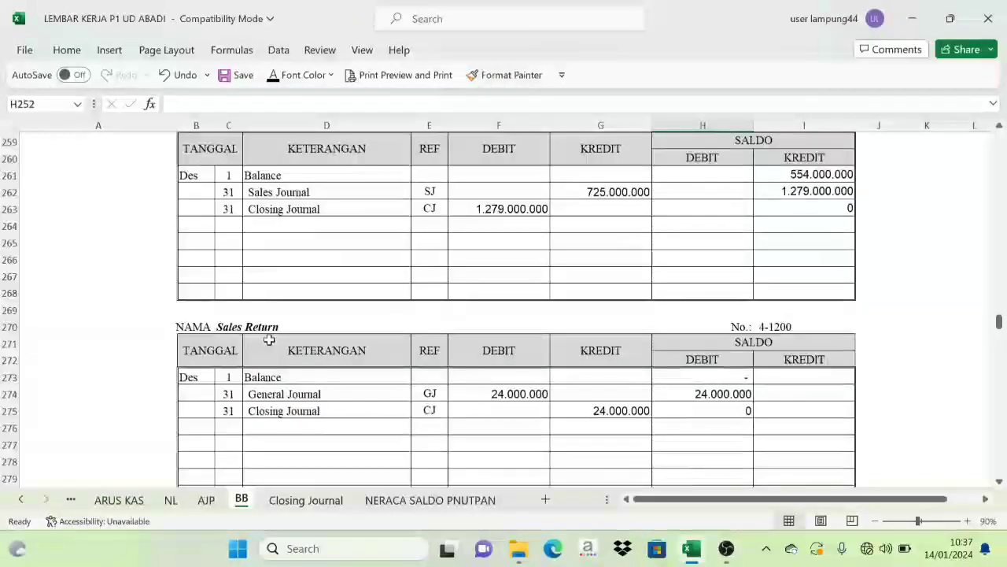
pyautogui.scroll(-13, 730, 397)
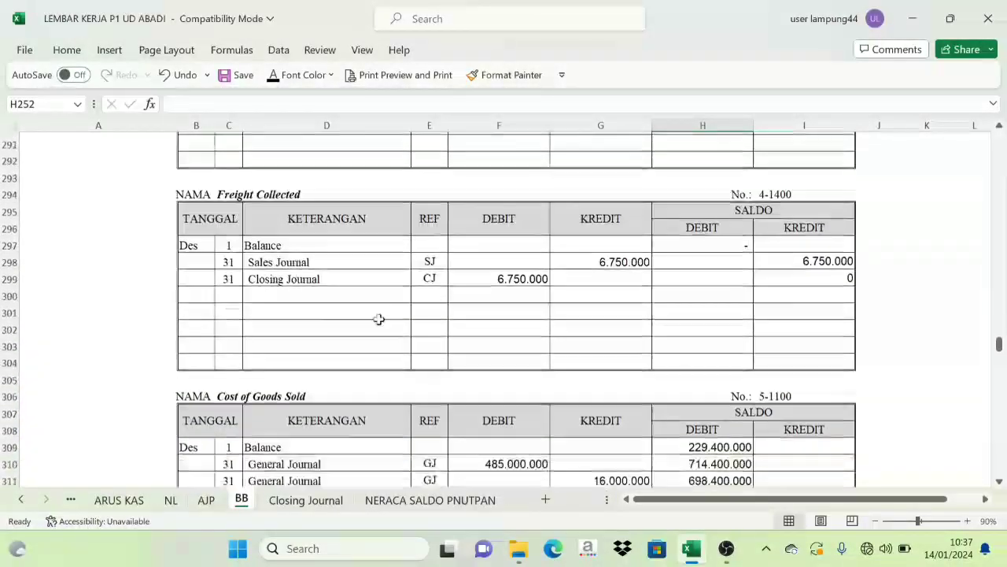
pyautogui.scroll(-1, 708, 346)
pyautogui.click(736, 311)
pyautogui.scroll(-3, 706, 382)
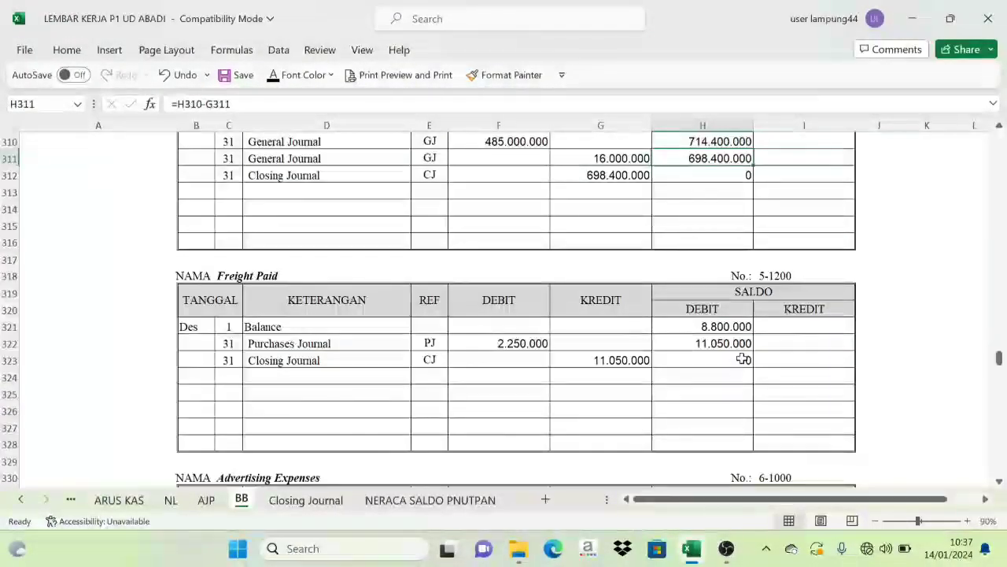
# Step: Review balances D8:E25 of the post-closing trial balance and reveal the Jumlah totals in D26:E26, summing rows 8 to 25 of each column
pyautogui.click(440, 500)
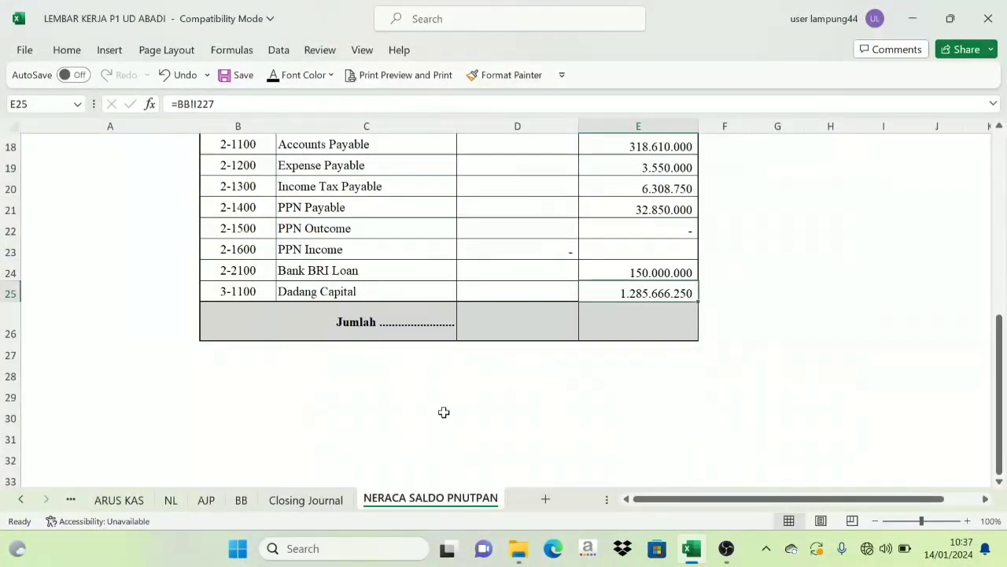
pyautogui.scroll(6, 444, 413)
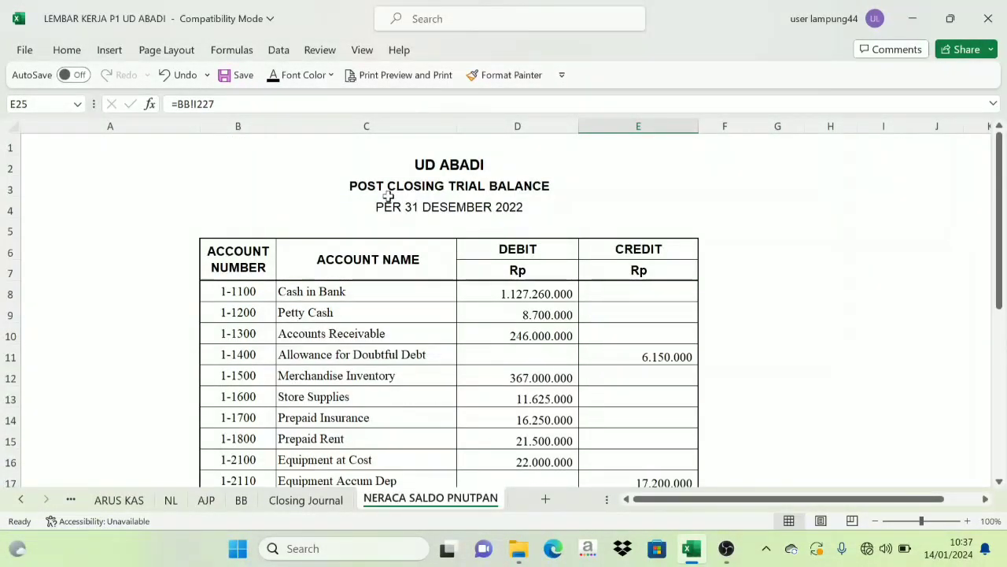
pyautogui.scroll(-5, 553, 333)
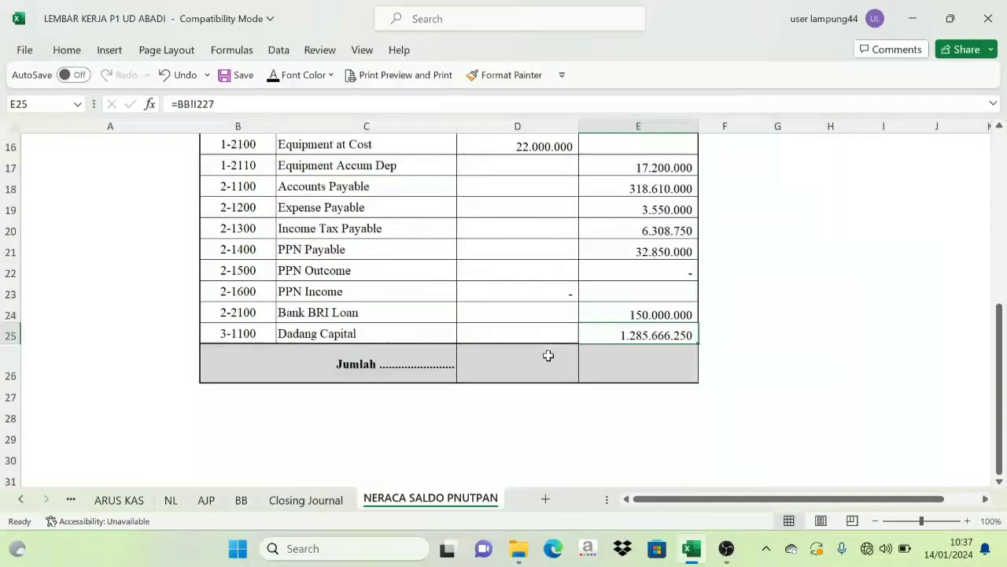
pyautogui.scroll(4, 546, 355)
pyautogui.moveTo(519, 233); pyautogui.dragTo(616, 401)
pyautogui.scroll(4, 521, 333)
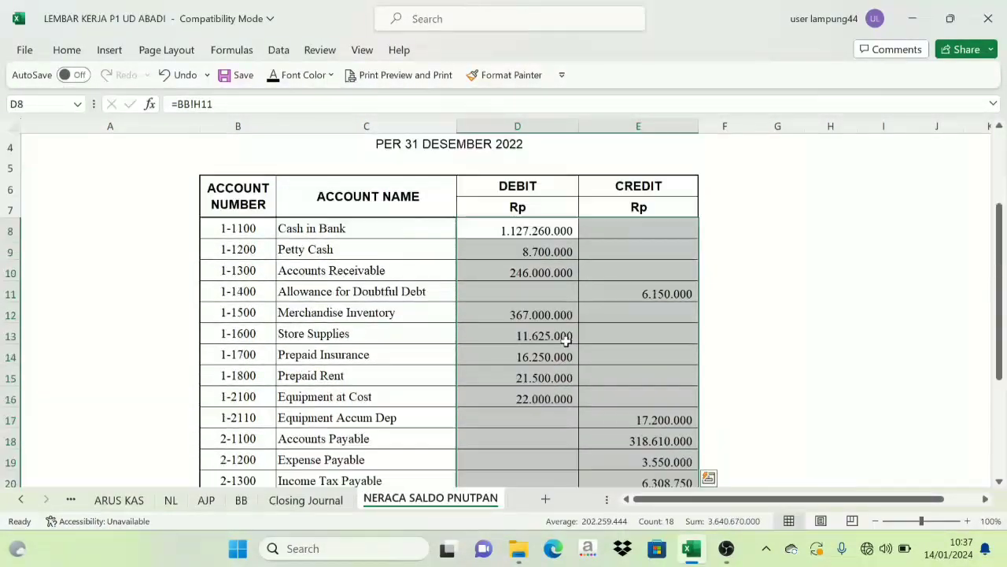
pyautogui.scroll(-5, 407, 220)
pyautogui.moveTo(571, 370); pyautogui.dragTo(645, 371)
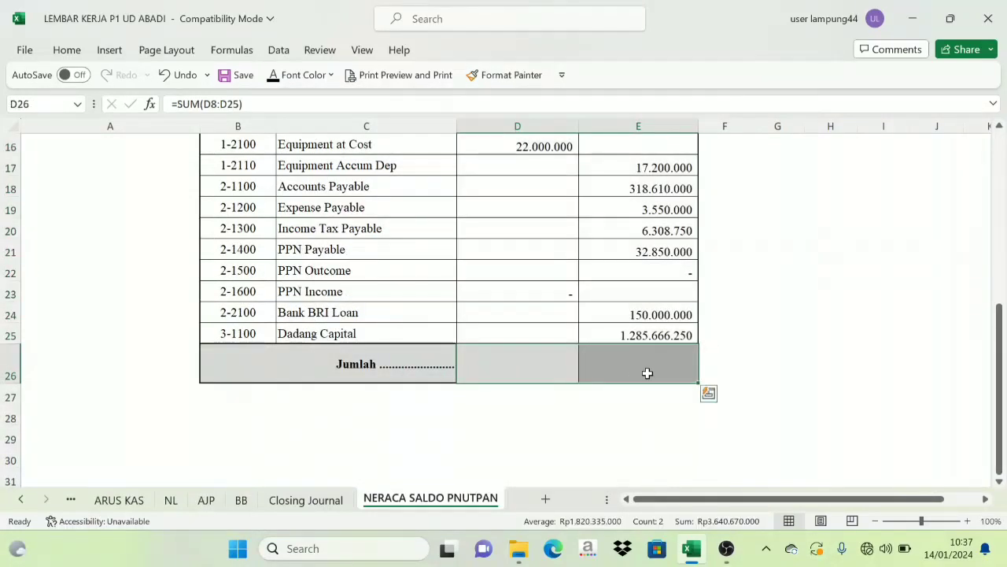
pyautogui.click(279, 75)
pyautogui.click(678, 290)
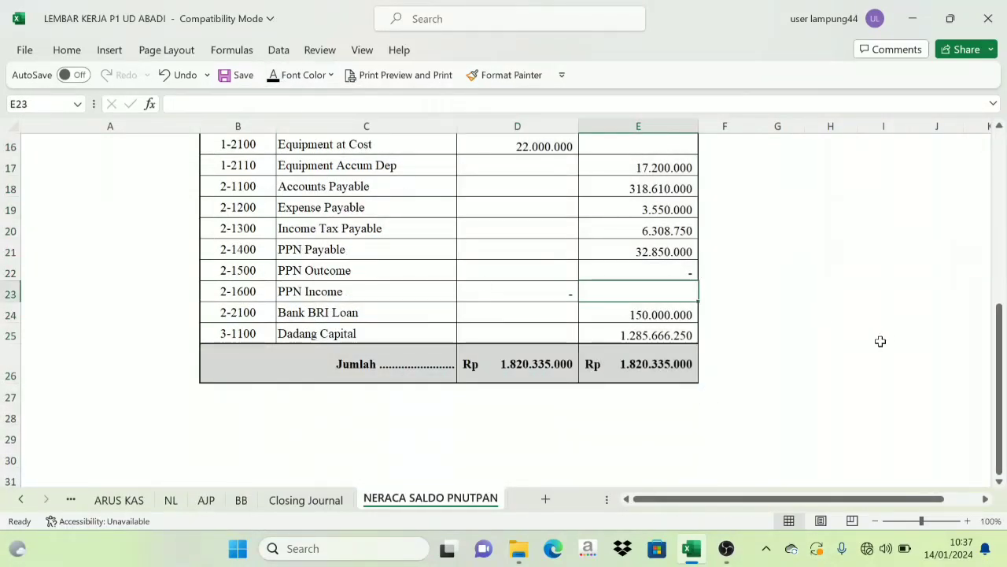
# Step: Compare the debit and credit totals in the Jumlah row, and look over the trial balance and the Closing Journal once more
pyautogui.click(526, 369)
pyautogui.click(639, 368)
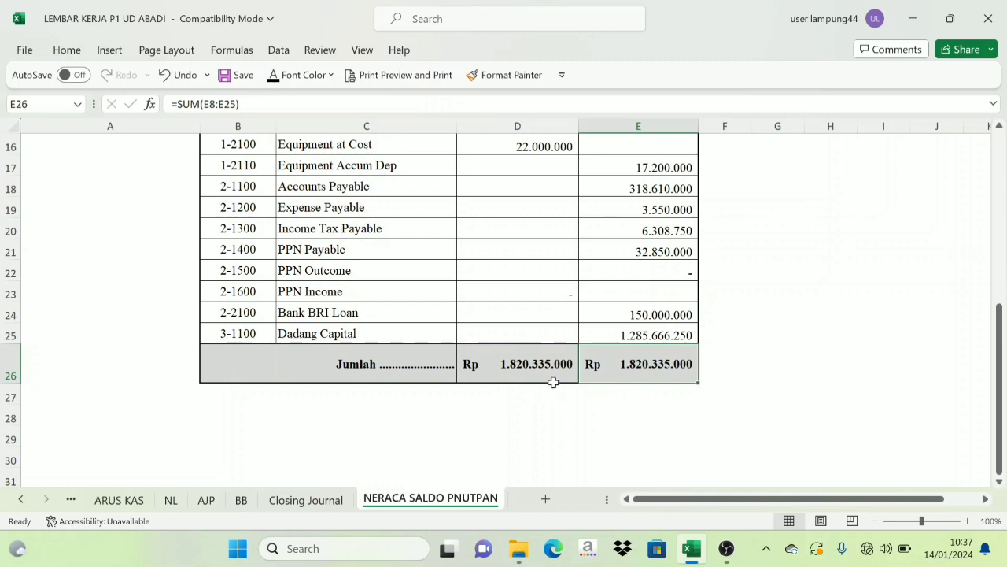
pyautogui.scroll(5, 609, 337)
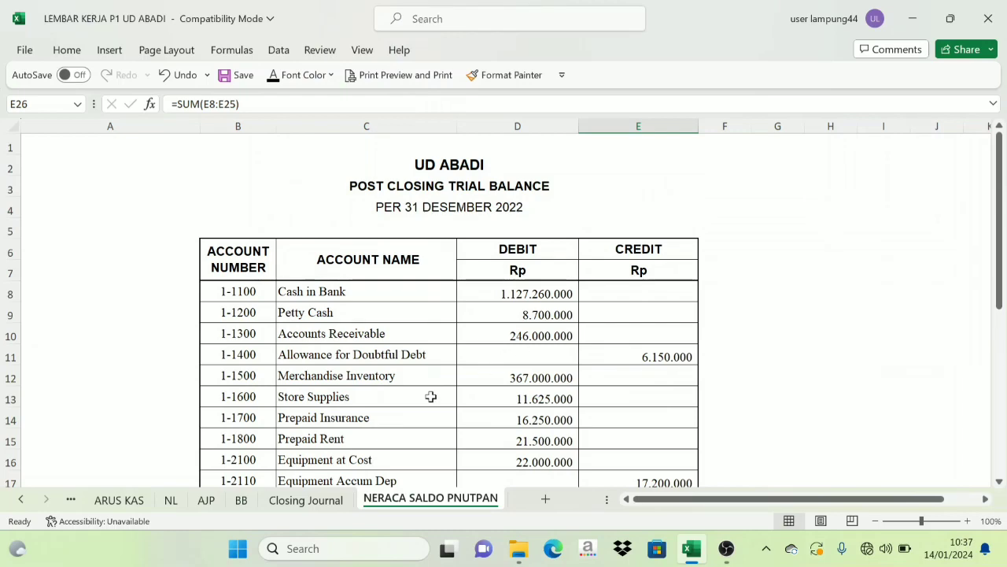
pyautogui.click(332, 502)
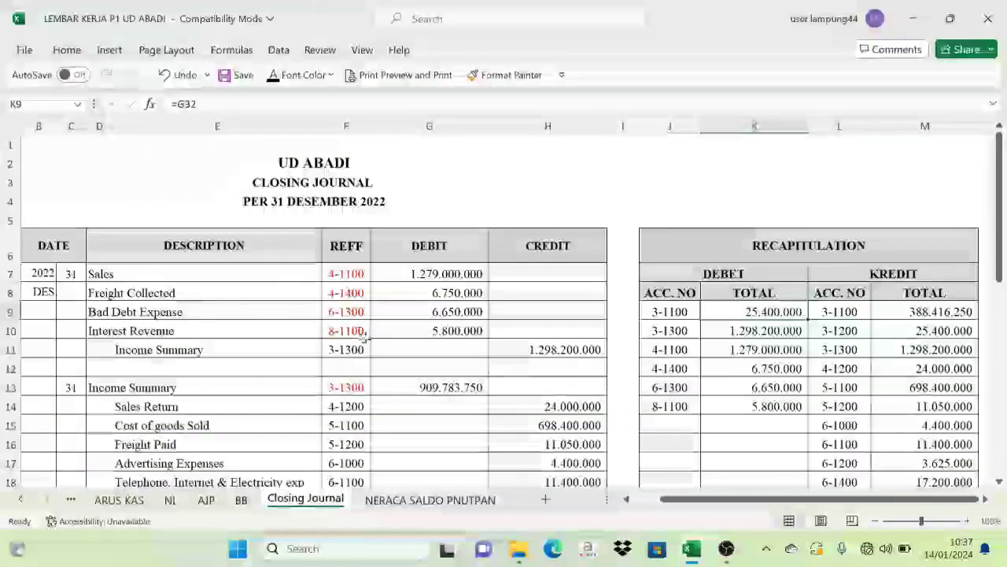
pyautogui.click(416, 498)
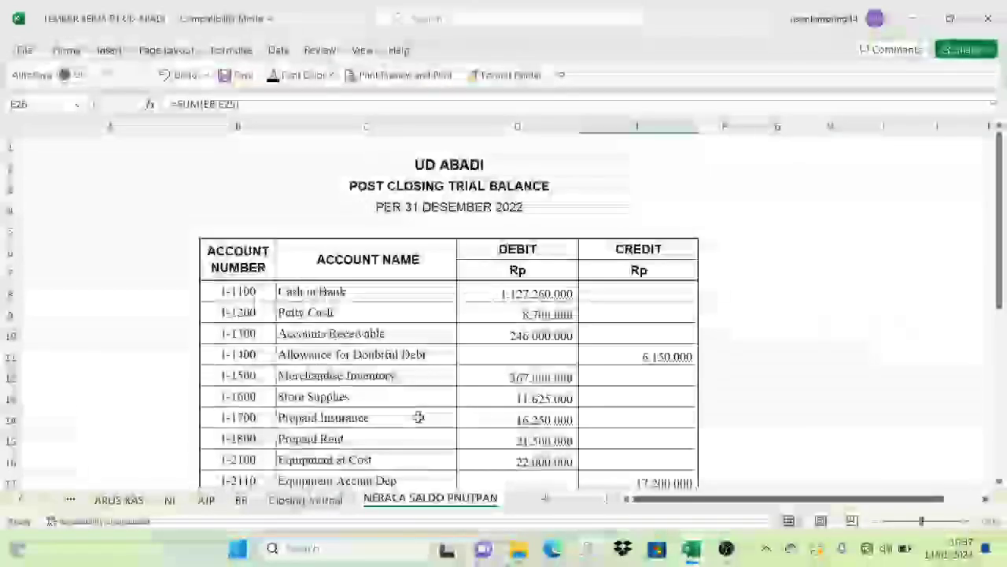